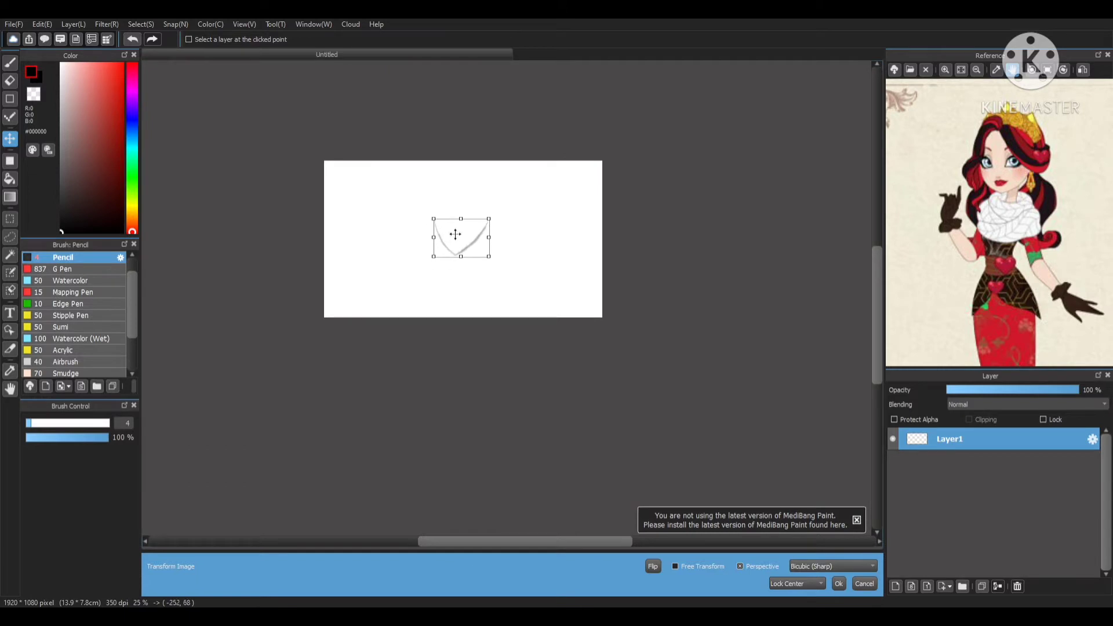
# - Apply the transform to the jaw sketch and pencil a full head outline up from it on the mirrored drawing
pyautogui.click(839, 584)
pyautogui.scroll(5, 462, 230)
pyautogui.click(10, 62)
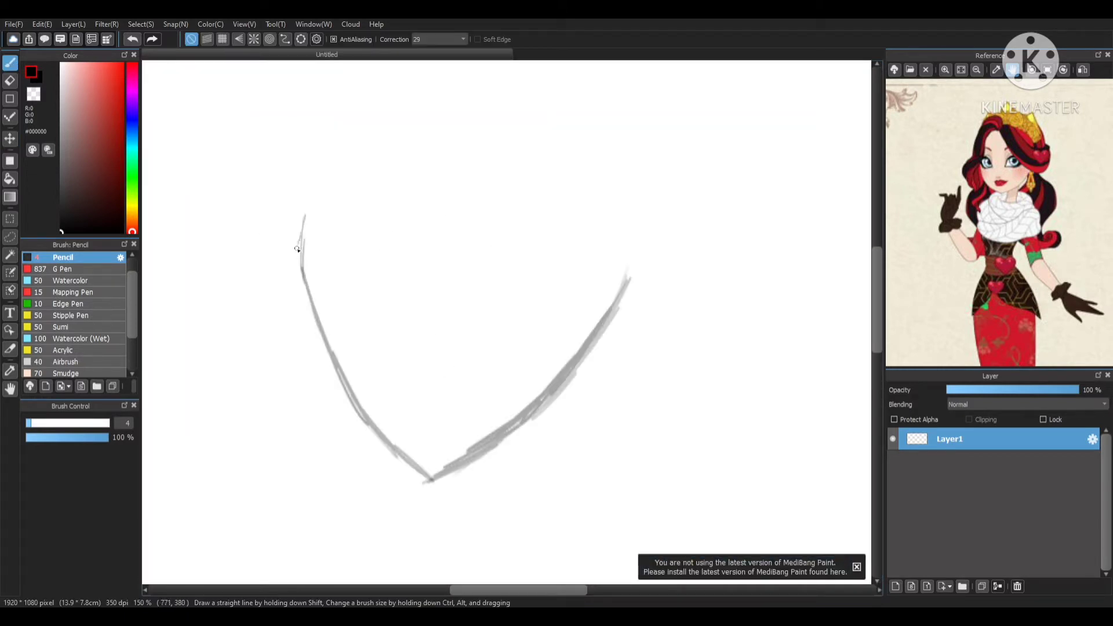
pyautogui.click(42, 24)
pyautogui.click(78, 169)
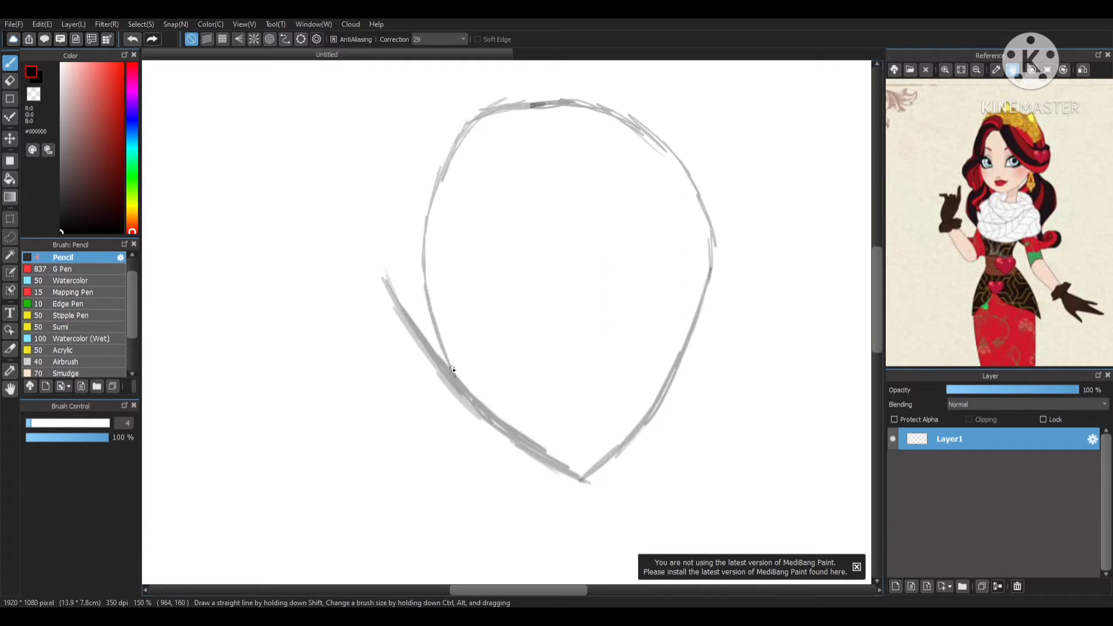
# - Undo and redraw the left side of the head outline down to the jaw, and mirror the drawing horizontally
pyautogui.hotkey('ctrl', 'z')
pyautogui.hotkey('ctrl', 'z')
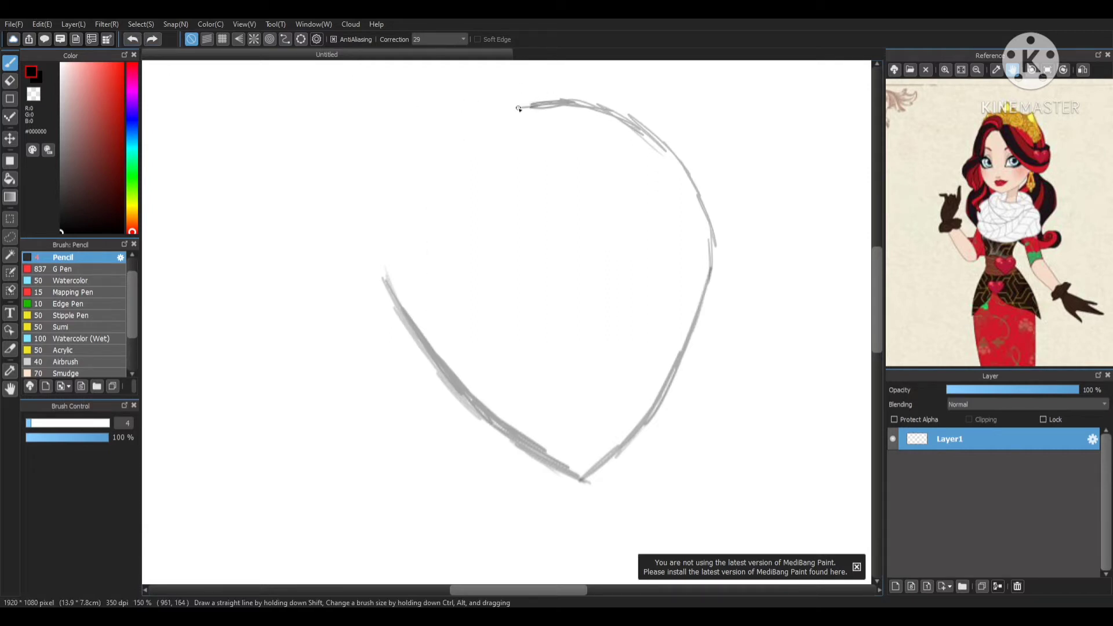
pyautogui.scroll(-3, 536, 231)
pyautogui.scroll(3, 551, 214)
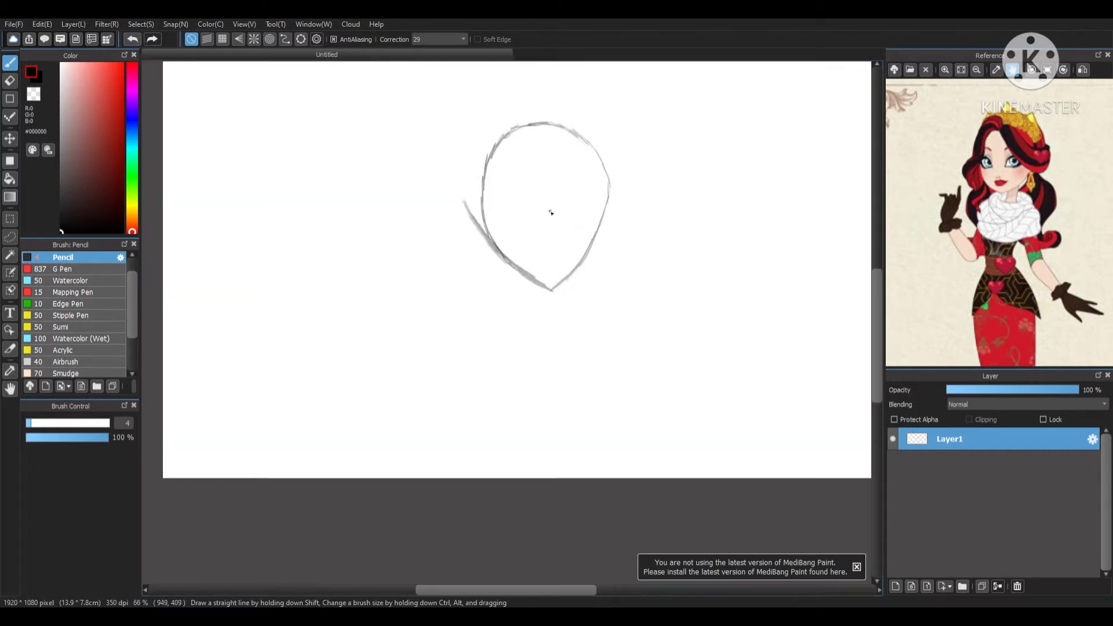
pyautogui.click(73, 25)
pyautogui.click(203, 363)
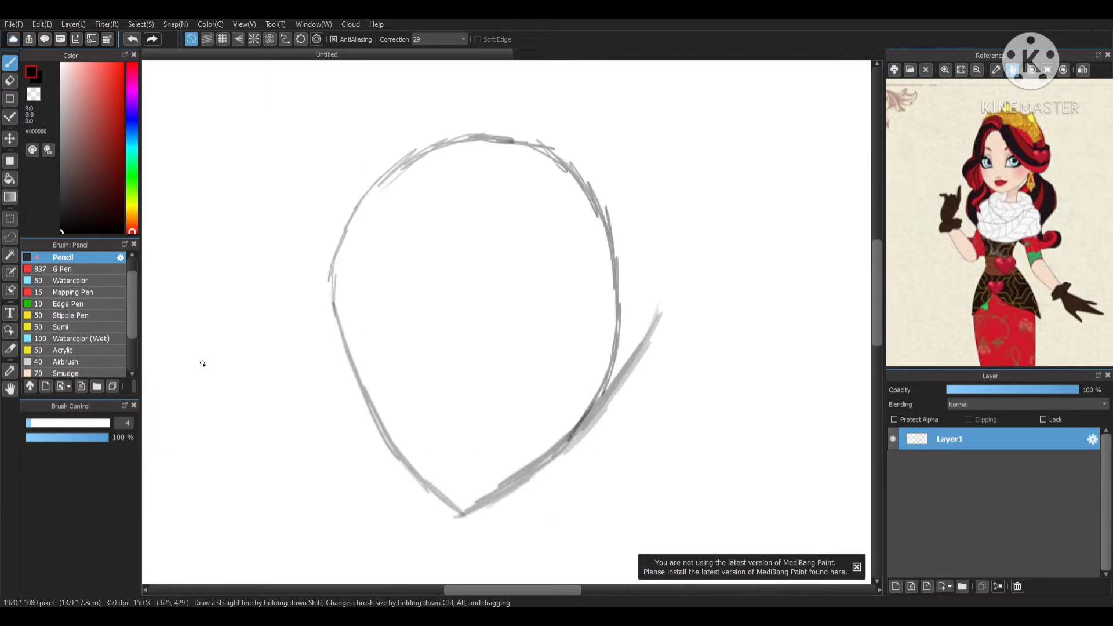
# - Darken the upper head outline and erase the stray jaw line sticking out beyond the right cheek
pyautogui.moveTo(574, 168); pyautogui.dragTo(600, 201)
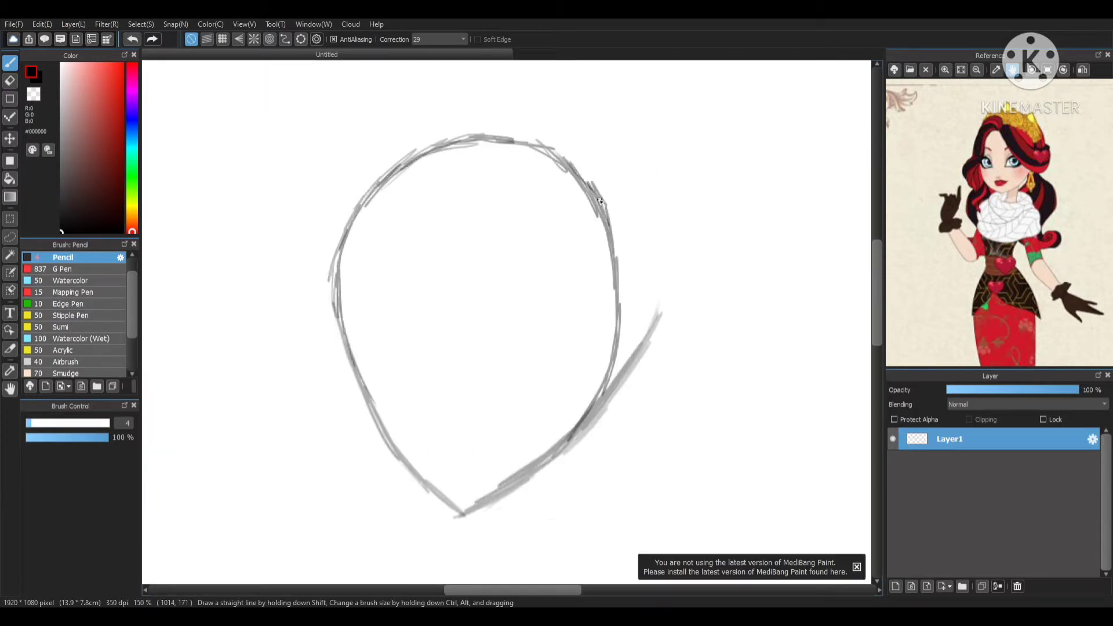
pyautogui.press('e')
pyautogui.moveTo(661, 310); pyautogui.dragTo(588, 433)
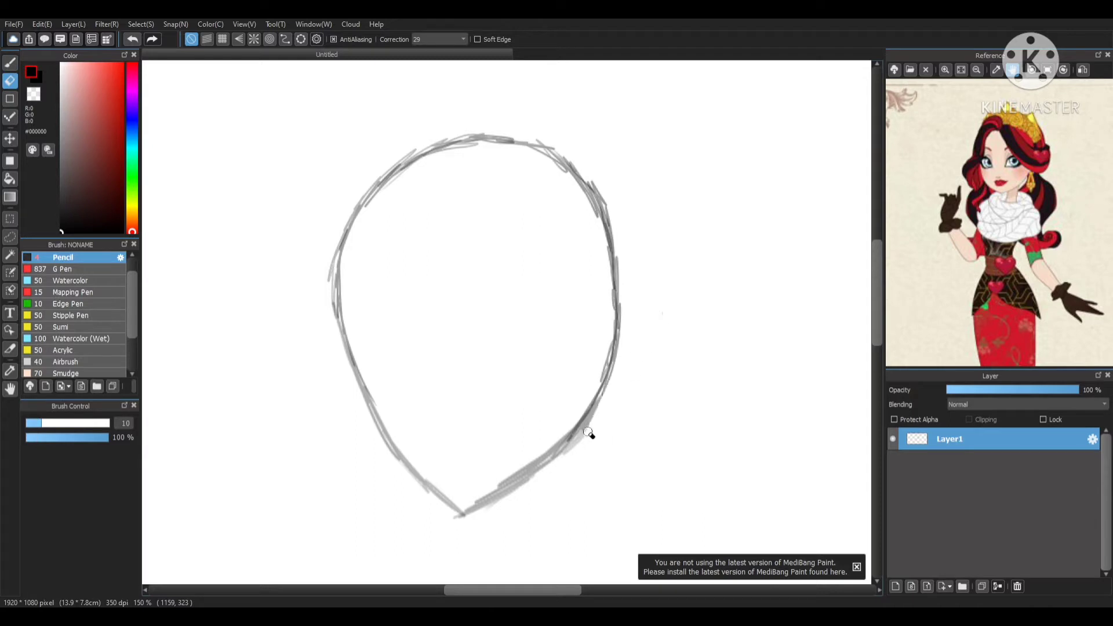
# - Mirror the drawing horizontally and darken the cheek and jaw outline with the Pencil
pyautogui.press('h')
pyautogui.press('b')
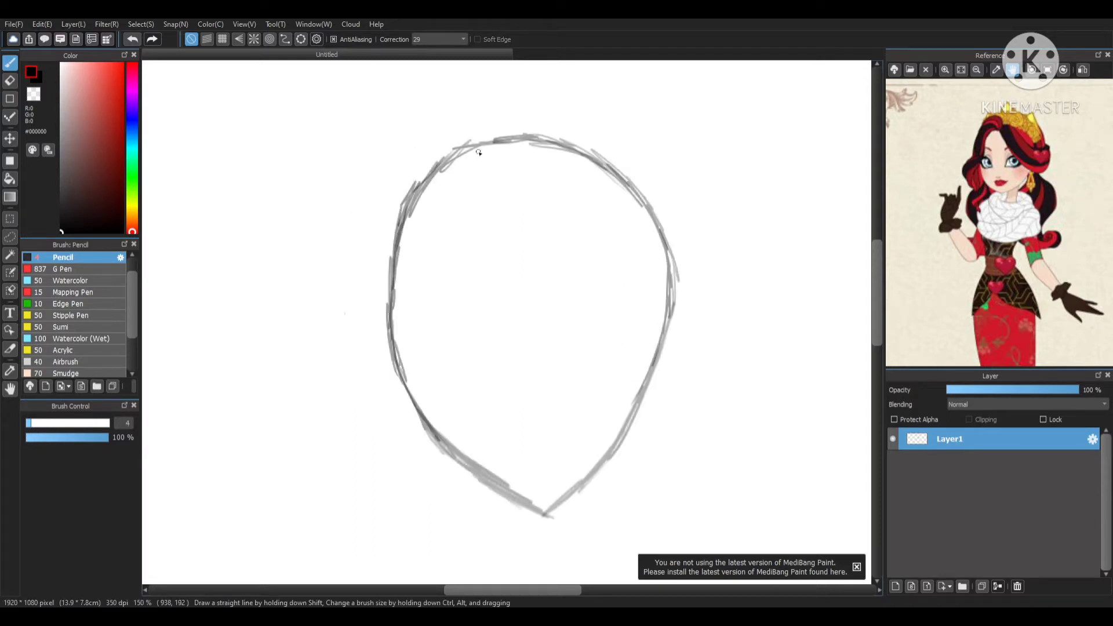
pyautogui.moveTo(405, 221); pyautogui.dragTo(398, 384)
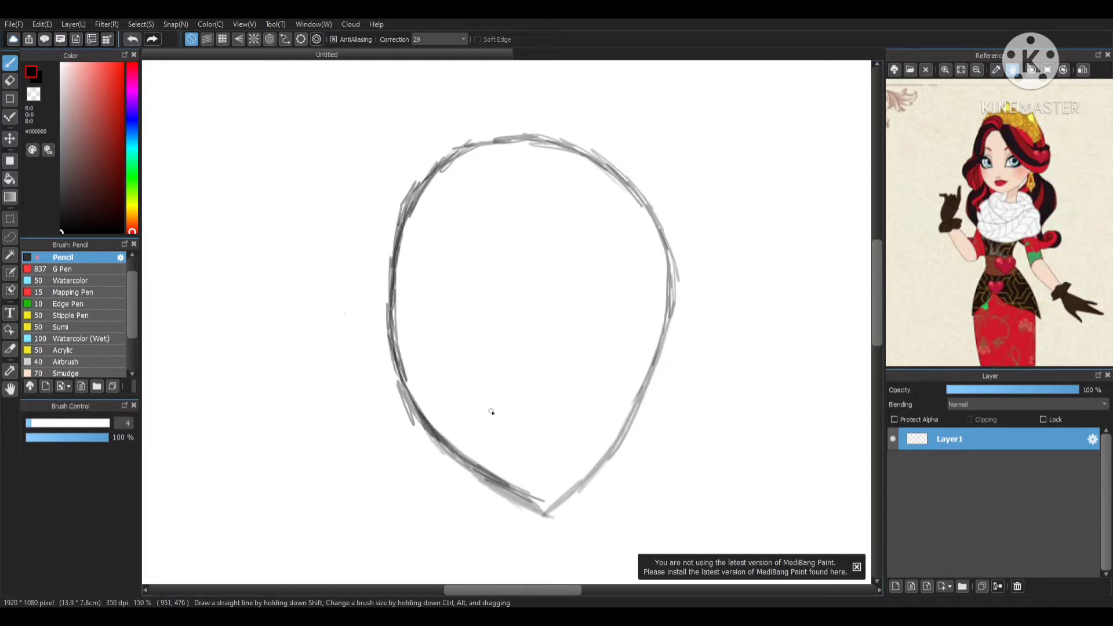
pyautogui.scroll(-6, 491, 412)
pyautogui.scroll(6, 405, 296)
pyautogui.press('h')
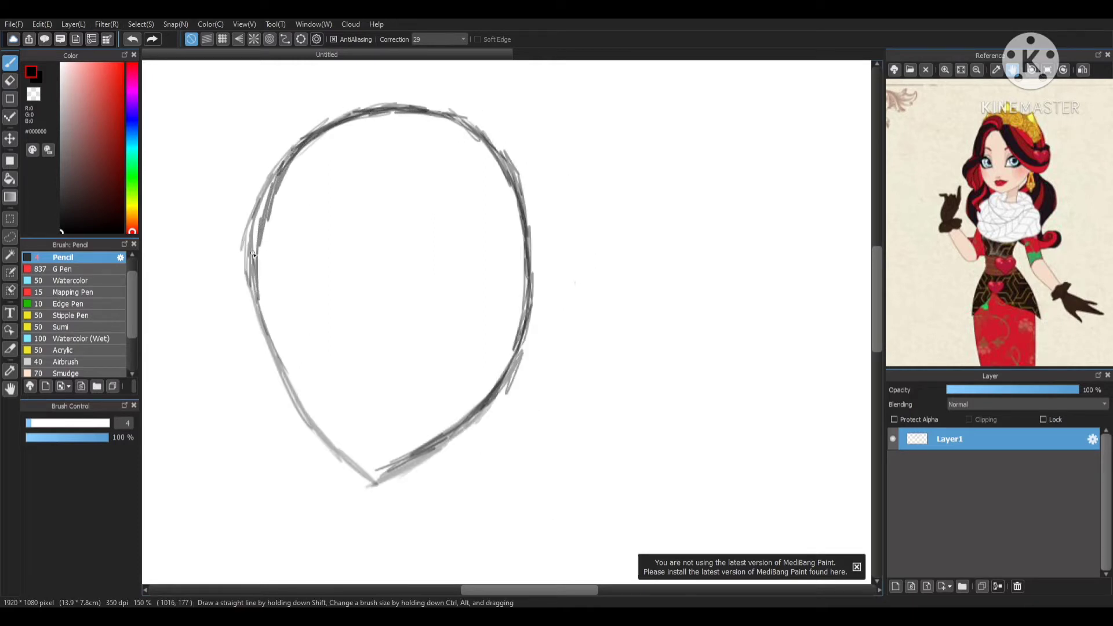
# - Darken the chin line and clean up the sketchy left side of the head outline with the Eraser and Pencil
pyautogui.moveTo(331, 445); pyautogui.dragTo(376, 482)
pyautogui.press('e')
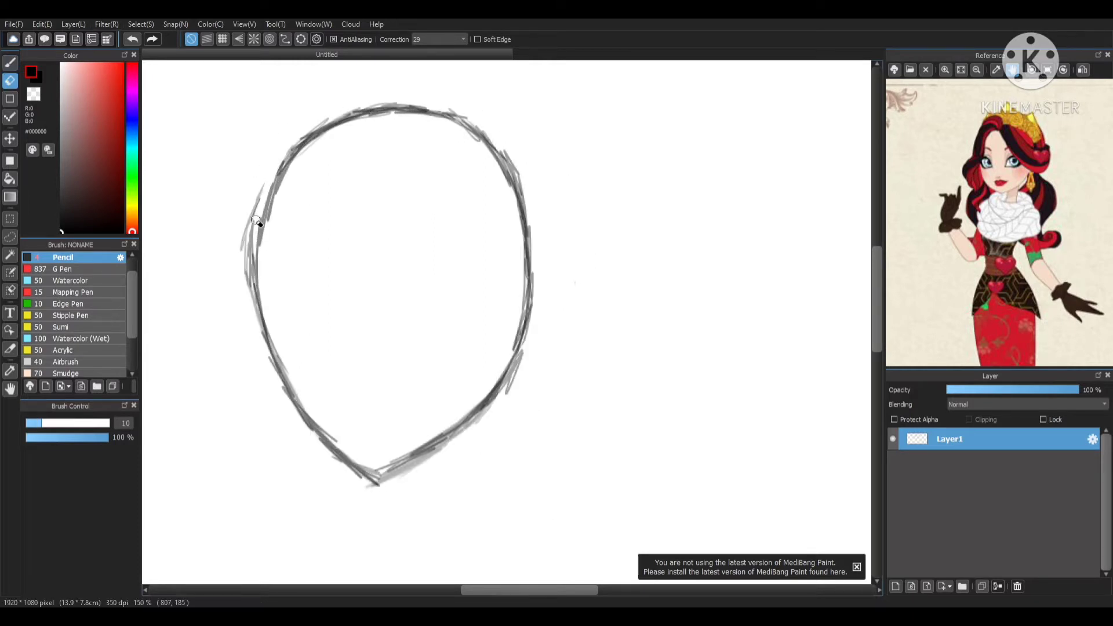
pyautogui.scroll(-6, 440, 224)
pyautogui.scroll(6, 433, 224)
pyautogui.click(9, 64)
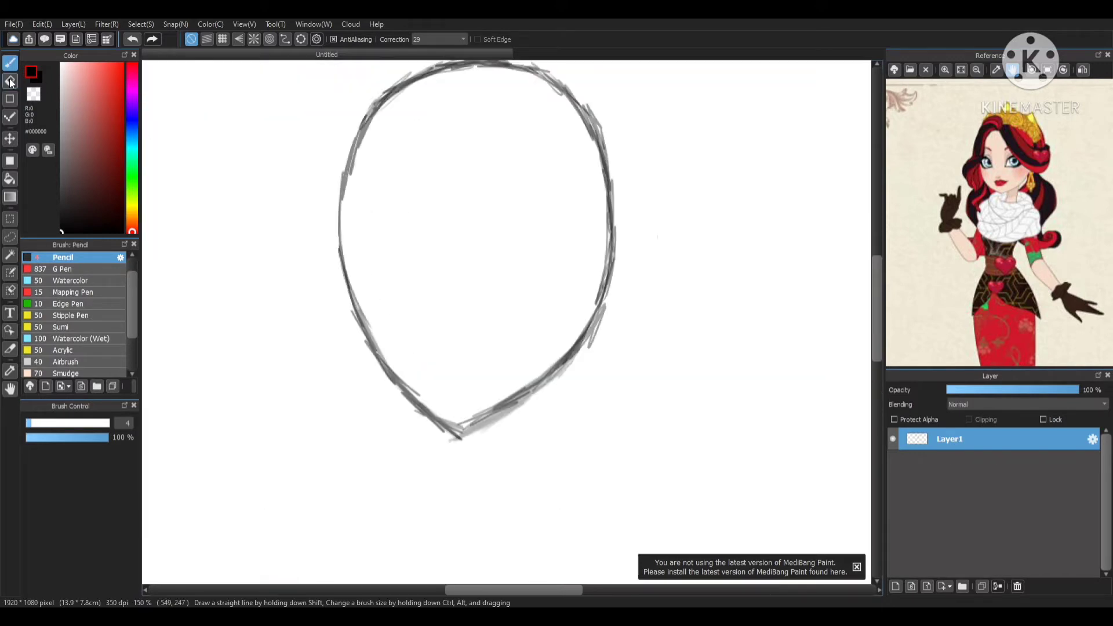
# - Rotate the head outline slightly with Transform, apply it, and check the head on the whole canvas
pyautogui.scroll(-3, 476, 323)
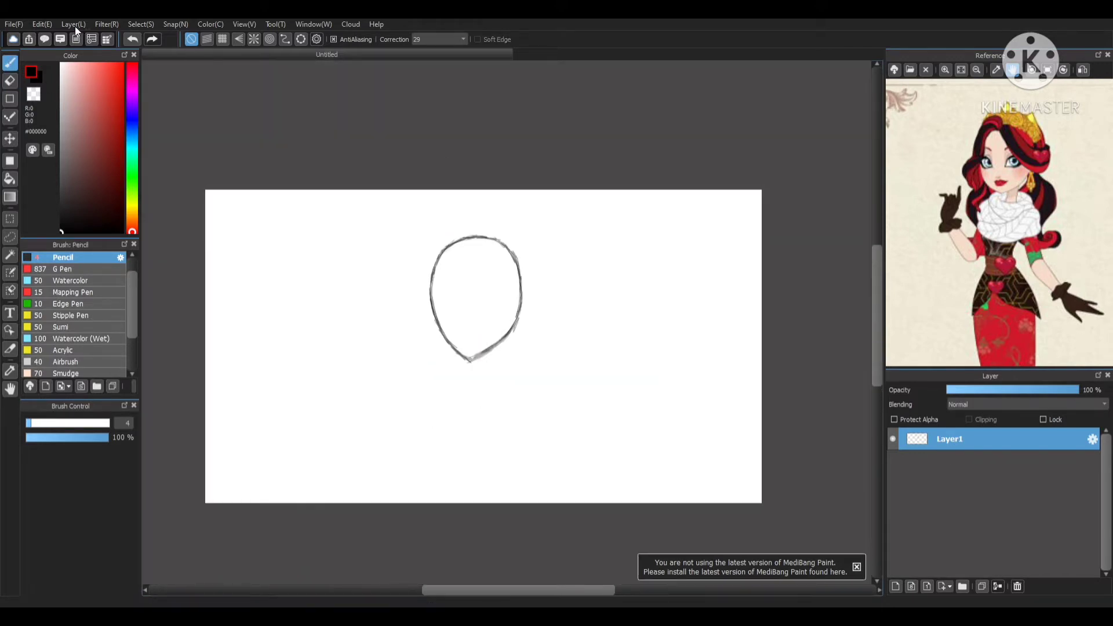
pyautogui.scroll(2, 478, 309)
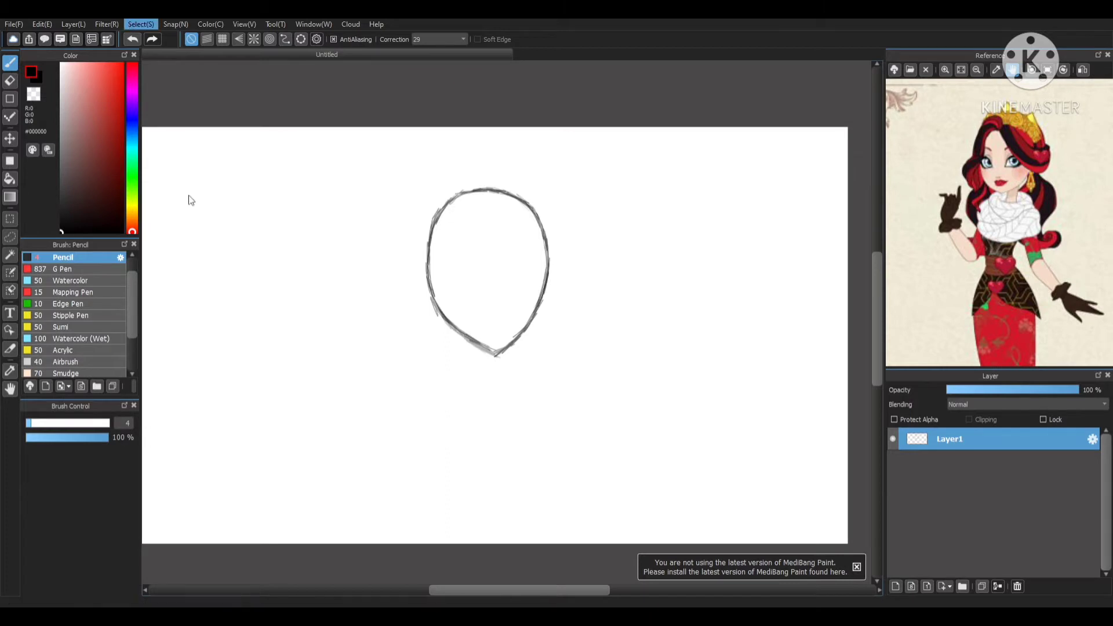
pyautogui.hotkey('ctrl', 't')
pyautogui.moveTo(406, 163); pyautogui.dragTo(400, 161)
pyautogui.moveTo(500, 134); pyautogui.dragTo(485, 144)
pyautogui.click(839, 584)
pyautogui.scroll(-6, 682, 368)
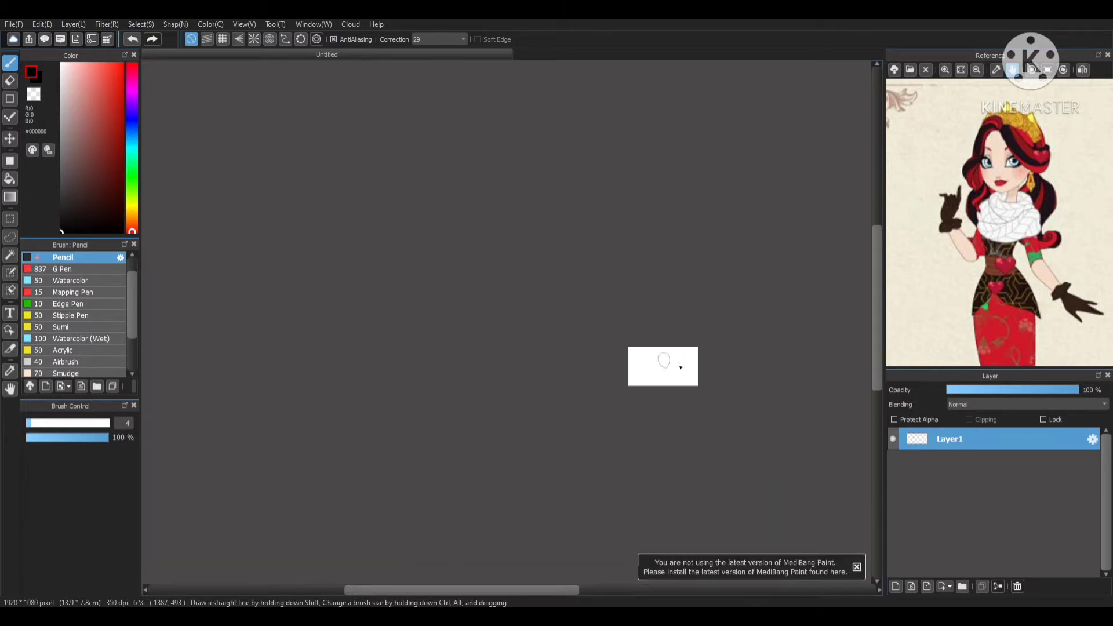
pyautogui.scroll(5, 673, 368)
pyautogui.scroll(3, 708, 340)
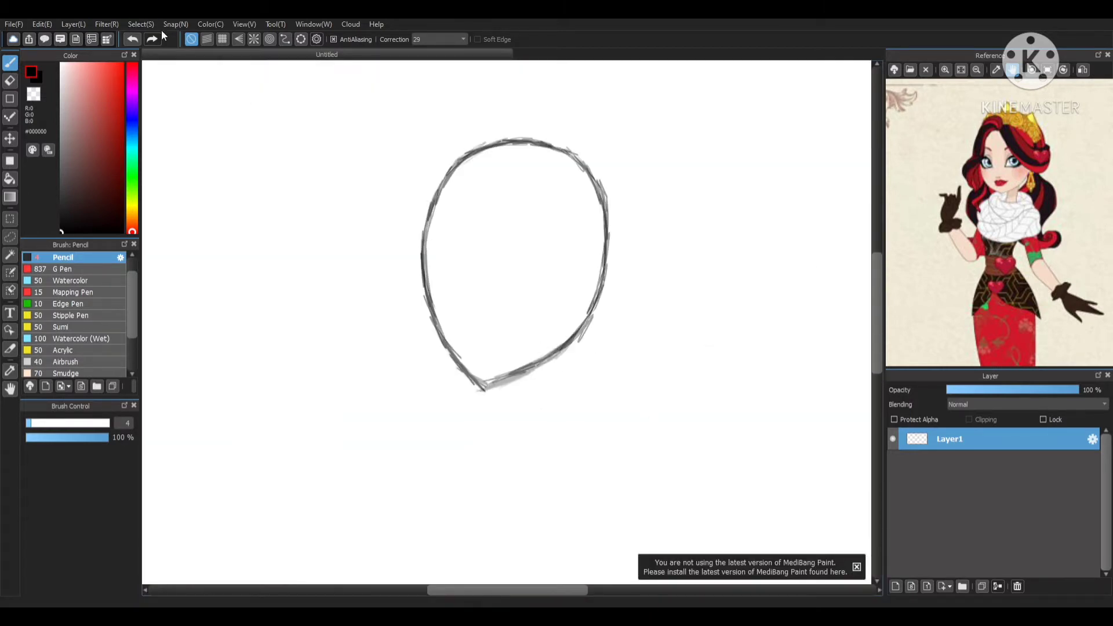
# - Try to sketch the two sides of the neck below the jaw with the Pencil
pyautogui.scroll(3, 549, 435)
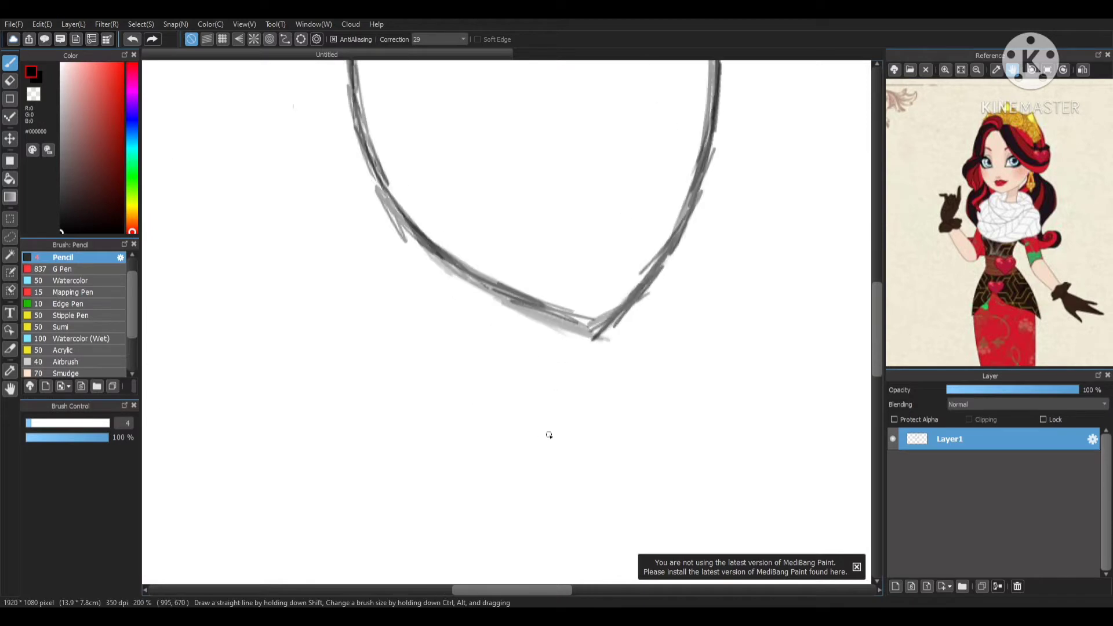
pyautogui.moveTo(419, 264)
pyautogui.mouseDown()
pyautogui.moveTo(418, 323)
pyautogui.moveTo(377, 410)
pyautogui.mouseUp()
pyautogui.hotkey('ctrl', 'z')
pyautogui.moveTo(440, 387); pyautogui.dragTo(417, 424)
pyautogui.scroll(-6, 564, 268)
pyautogui.scroll(3, 564, 268)
pyautogui.click(73, 24)
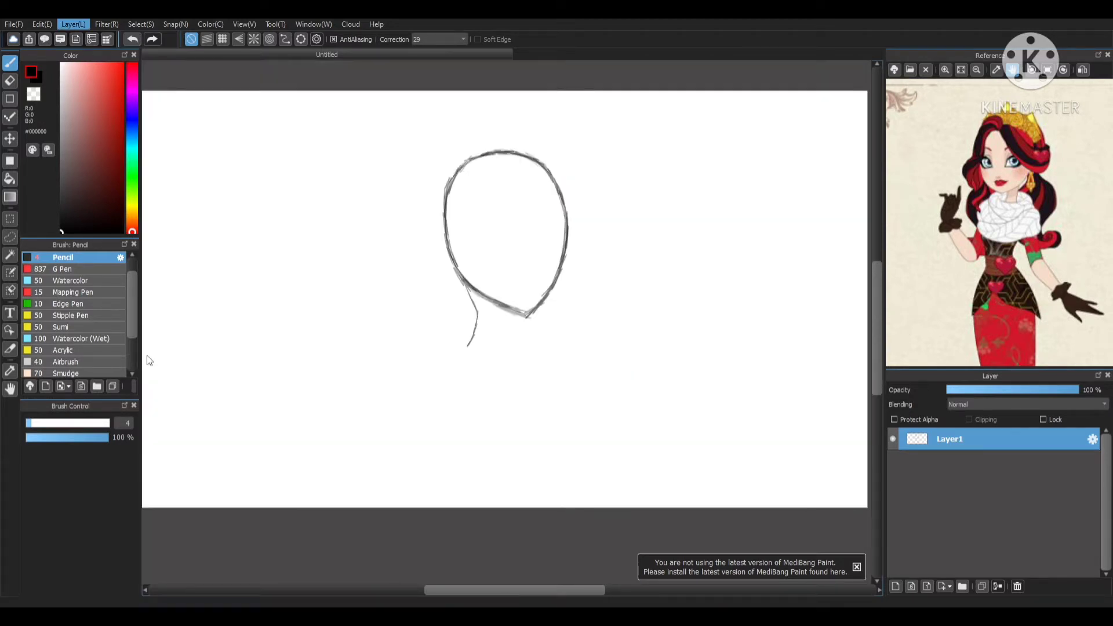
pyautogui.click(149, 360)
pyautogui.scroll(2, 493, 339)
pyautogui.scroll(-7, 573, 297)
pyautogui.scroll(4, 583, 299)
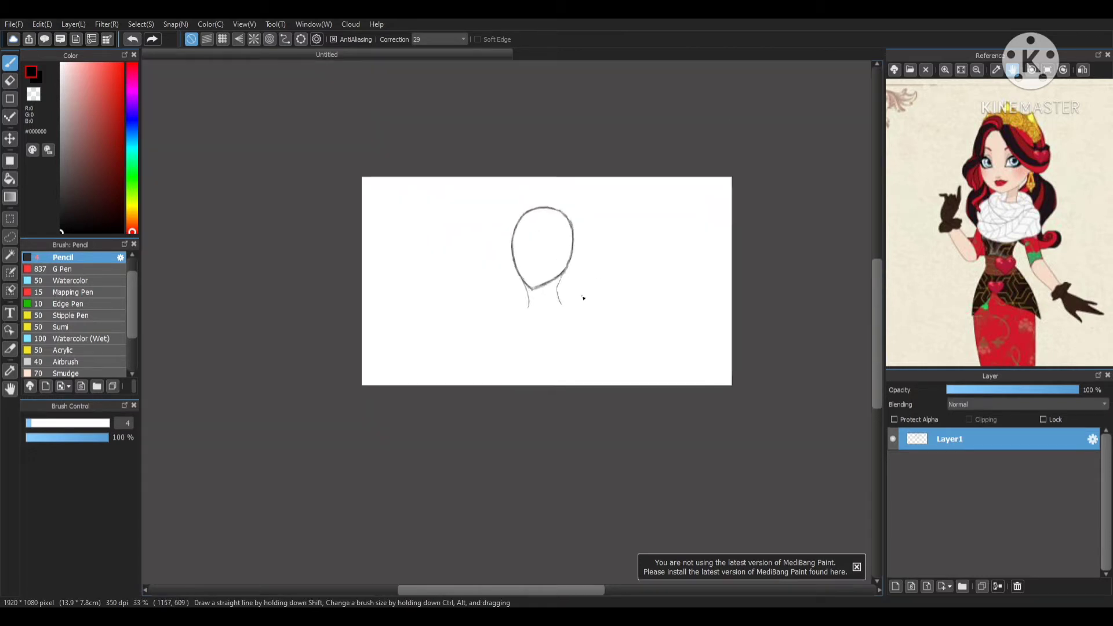
# - Undo the neck lines
pyautogui.click(126, 39)
pyautogui.click(125, 39)
pyautogui.click(125, 40)
pyautogui.click(125, 40)
# - Narrow the head outline slightly with Transform and apply the change
pyautogui.scroll(1, 591, 153)
pyautogui.scroll(1, 591, 154)
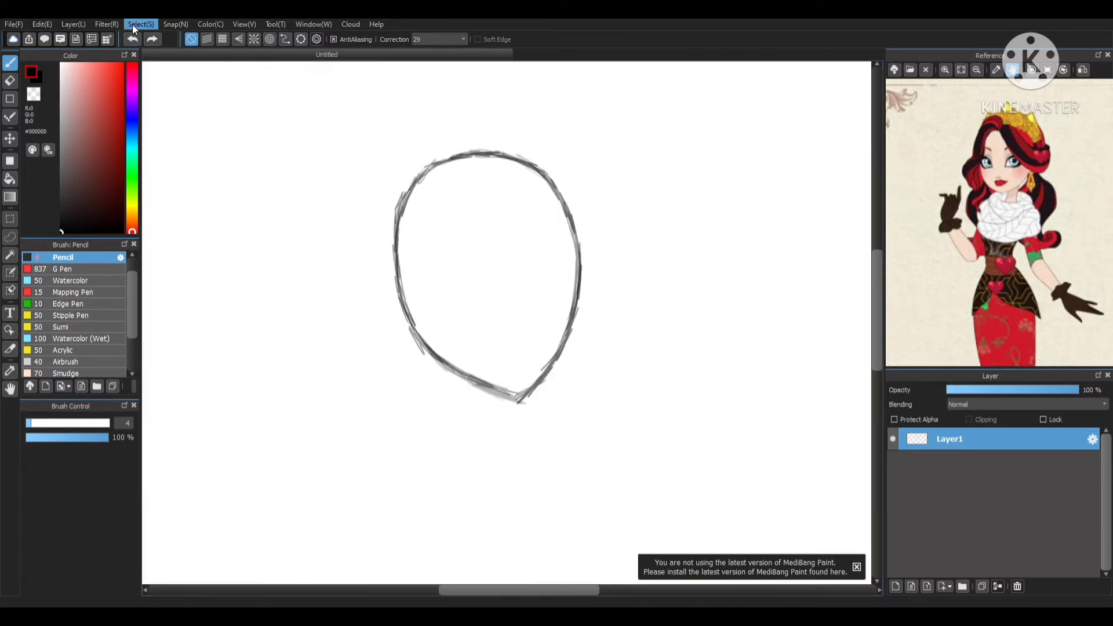
pyautogui.click(136, 24)
pyautogui.click(159, 152)
pyautogui.moveTo(584, 109); pyautogui.dragTo(589, 112)
pyautogui.moveTo(586, 259)
pyautogui.mouseDown()
pyautogui.moveTo(593, 257)
pyautogui.moveTo(577, 259)
pyautogui.mouseUp()
pyautogui.click(839, 584)
pyautogui.scroll(-7, 601, 275)
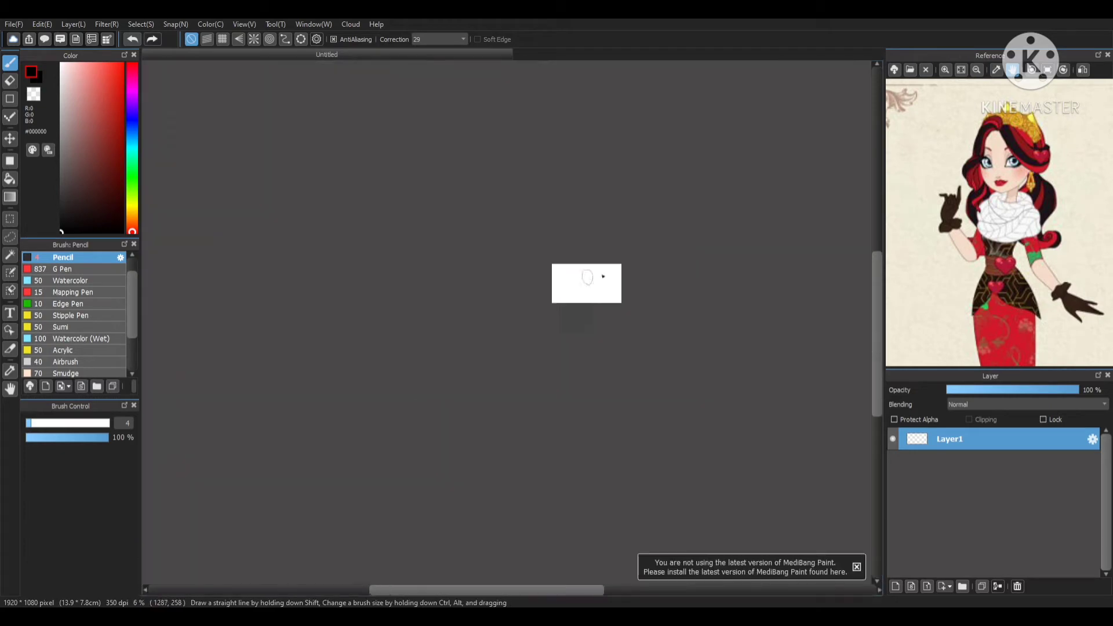
pyautogui.scroll(7, 513, 243)
# - Mirror the drawing horizontally and adjust the tilt of the head outline with Transform
pyautogui.click(210, 373)
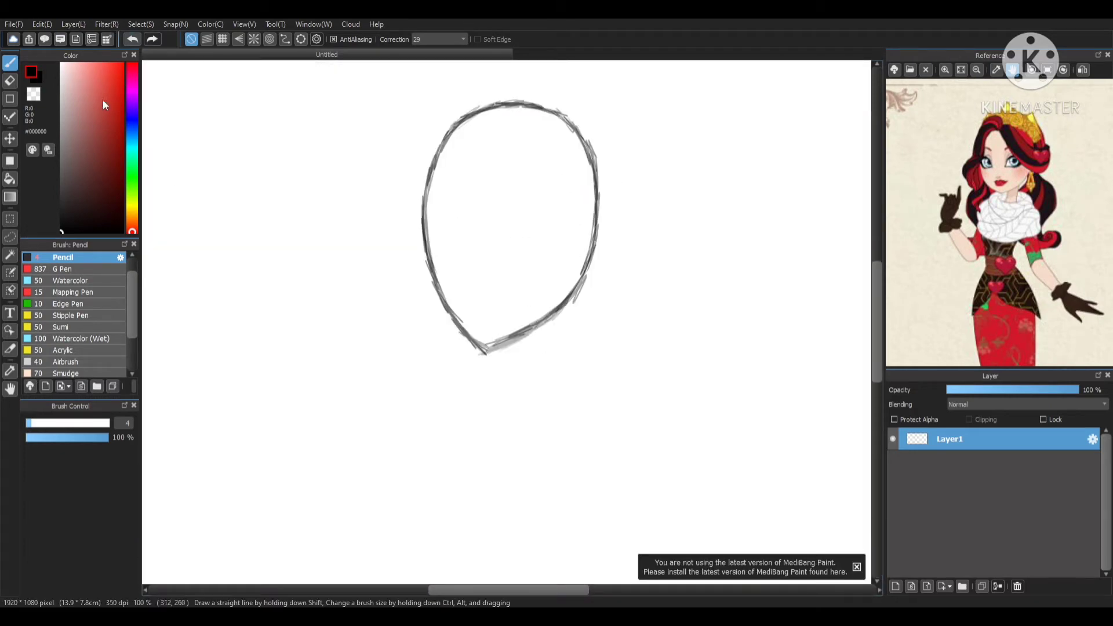
pyautogui.click(138, 25)
pyautogui.click(159, 151)
pyautogui.moveTo(285, 164); pyautogui.dragTo(340, 188)
pyautogui.click(838, 584)
pyautogui.scroll(-5, 598, 312)
pyautogui.scroll(6, 599, 313)
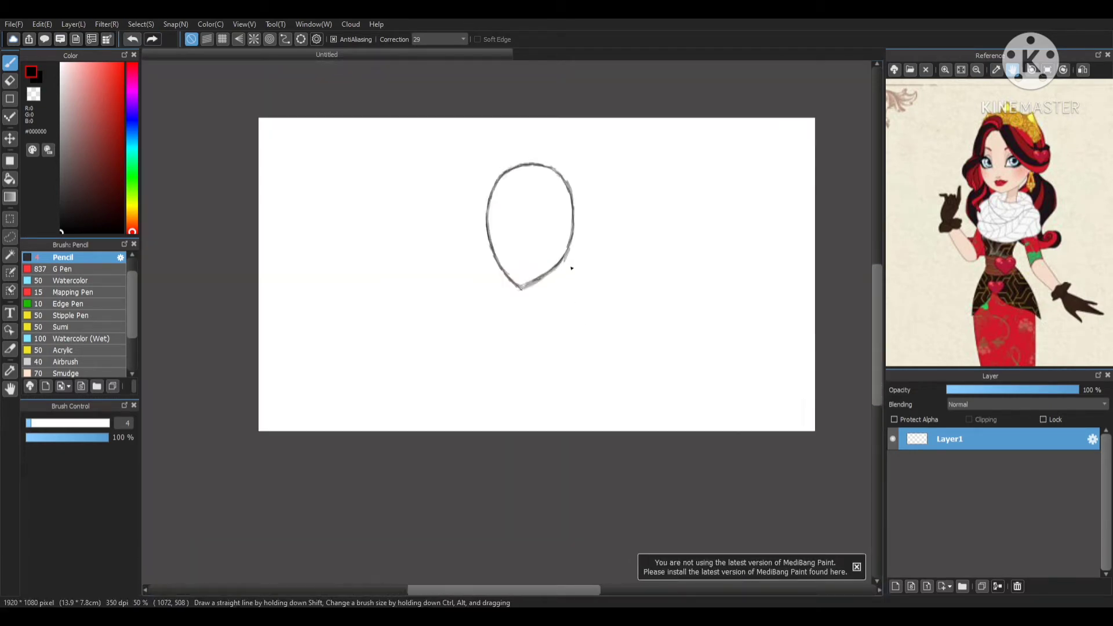
# - Try to sketch the back line of the neck from the right side of the jaw, and undo it
pyautogui.moveTo(550, 261)
pyautogui.mouseDown()
pyautogui.moveTo(547, 335)
pyautogui.moveTo(557, 368)
pyautogui.mouseUp()
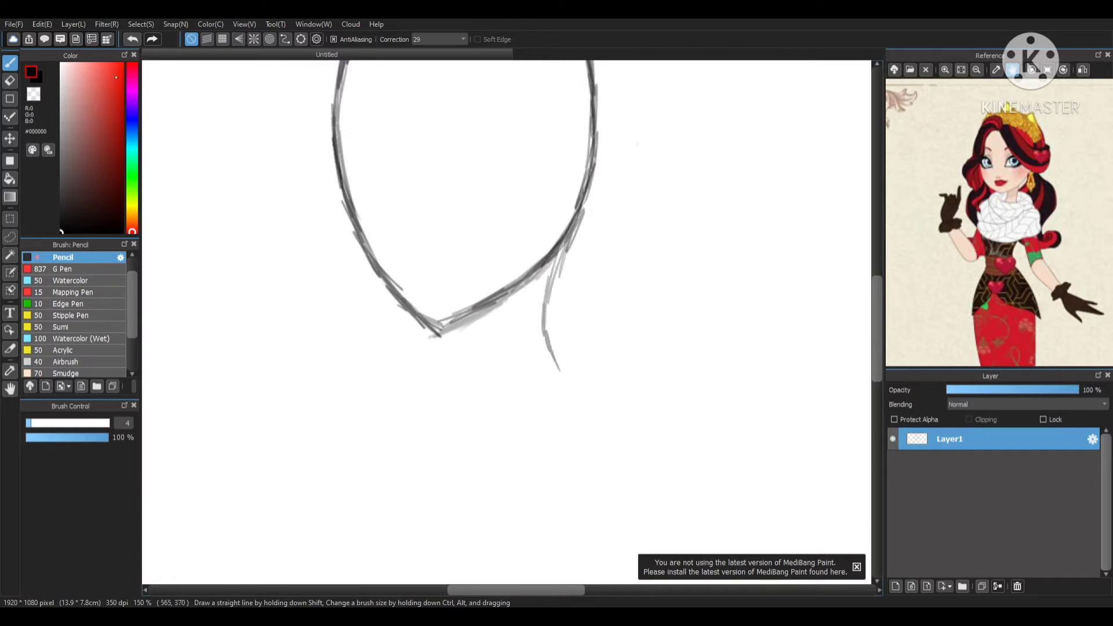
pyautogui.hotkey('ctrl', 'z')
pyautogui.hotkey('ctrl', 'z')
pyautogui.hotkey('ctrl', 'z')
pyautogui.hotkey('ctrl', 'z')
# - Sketch both sides of the neck, one line below the right jaw and a short one below the chin
pyautogui.moveTo(555, 239)
pyautogui.mouseDown()
pyautogui.moveTo(540, 286)
pyautogui.moveTo(542, 336)
pyautogui.mouseUp()
pyautogui.moveTo(540, 307); pyautogui.dragTo(553, 362)
pyautogui.moveTo(443, 363); pyautogui.dragTo(440, 382)
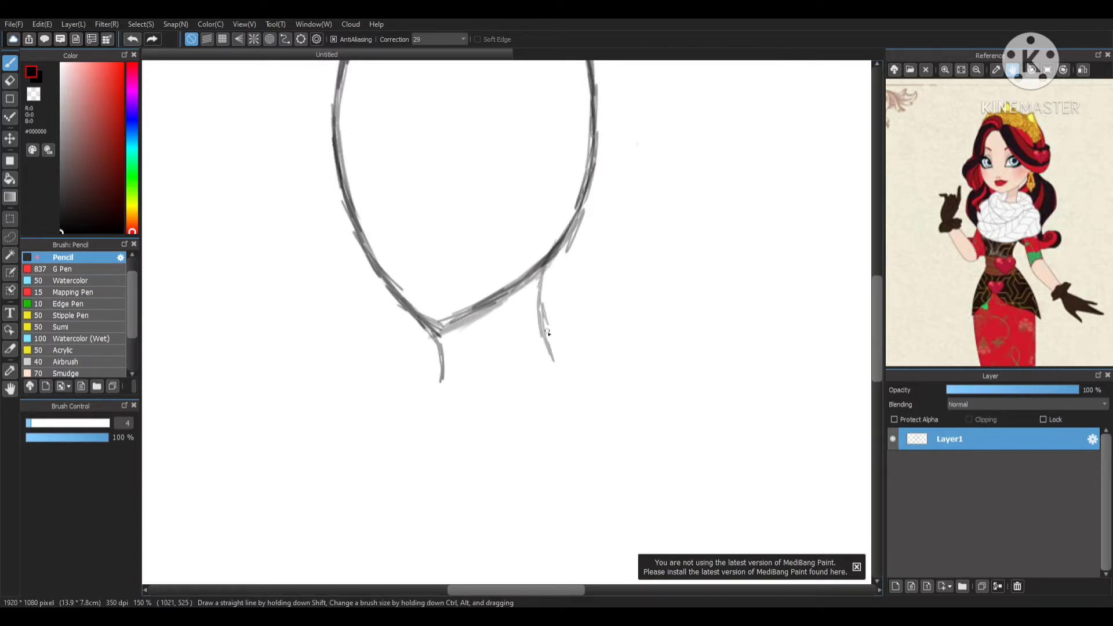
pyautogui.scroll(-5, 592, 381)
pyautogui.scroll(3, 586, 363)
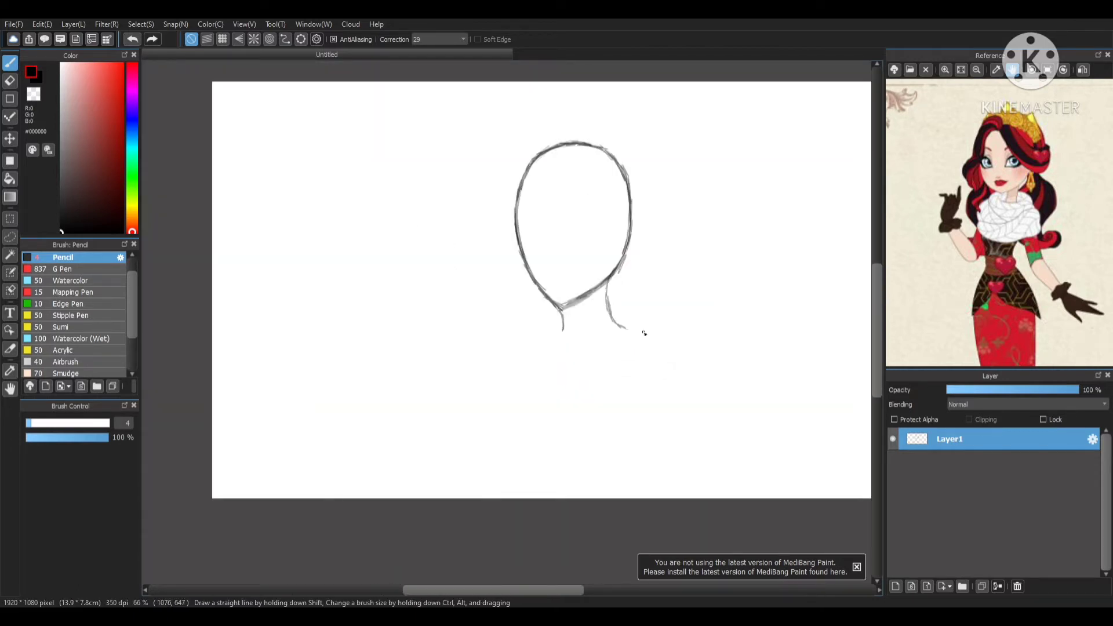
# - Sketch roughly horizontal shoulder lines out from both sides of the neck, mirroring the drawing for the second one
pyautogui.scroll(3, 641, 323)
pyautogui.moveTo(553, 317); pyautogui.dragTo(755, 318)
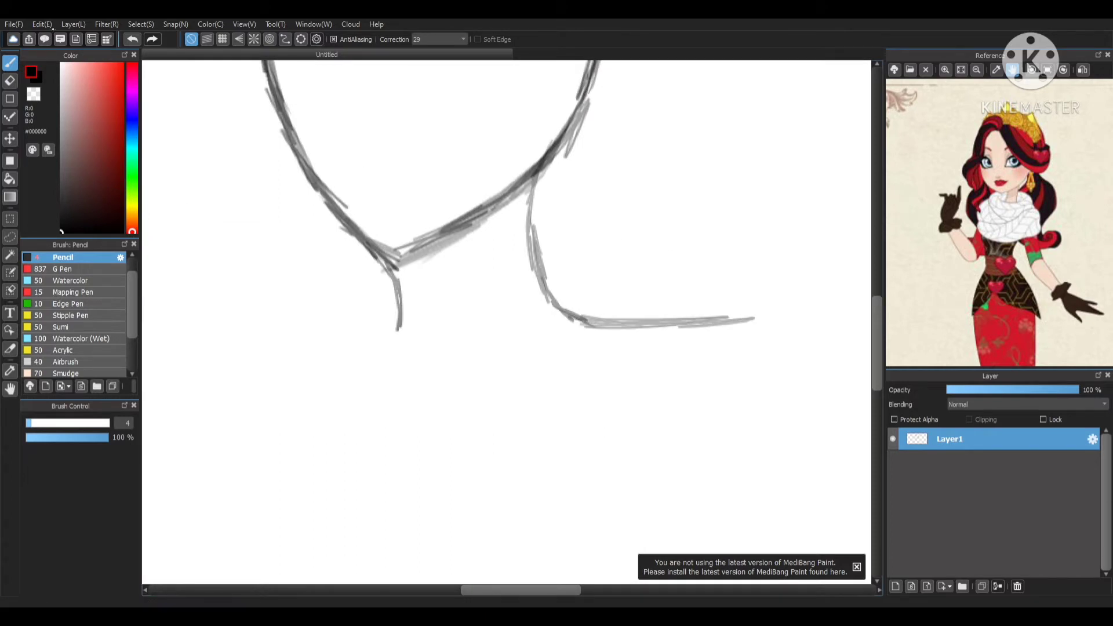
pyautogui.click(190, 362)
pyautogui.moveTo(577, 354); pyautogui.dragTo(663, 353)
pyautogui.scroll(-10, 701, 352)
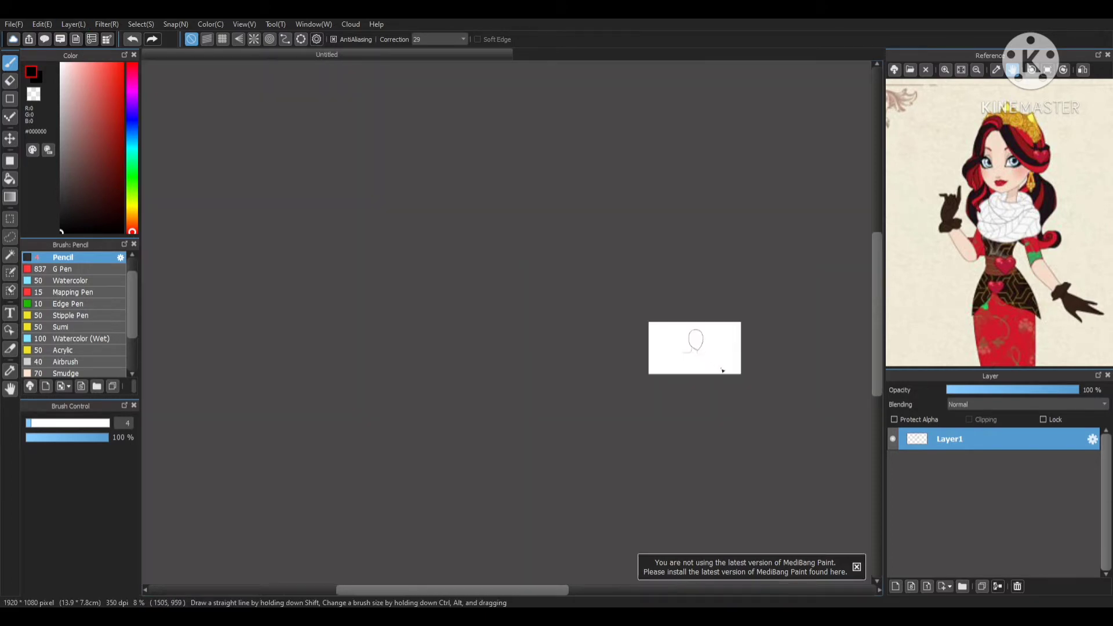
# - Lasso the shoulder line on the chin side, move it up slightly to meet the neck, and deselect it
pyautogui.scroll(8, 722, 367)
pyautogui.click(10, 237)
pyautogui.moveTo(579, 282)
pyautogui.mouseDown()
pyautogui.moveTo(643, 313)
pyautogui.moveTo(406, 359)
pyautogui.moveTo(580, 283)
pyautogui.mouseUp()
pyautogui.click(139, 25)
pyautogui.click(162, 151)
pyautogui.moveTo(549, 324); pyautogui.dragTo(551, 311)
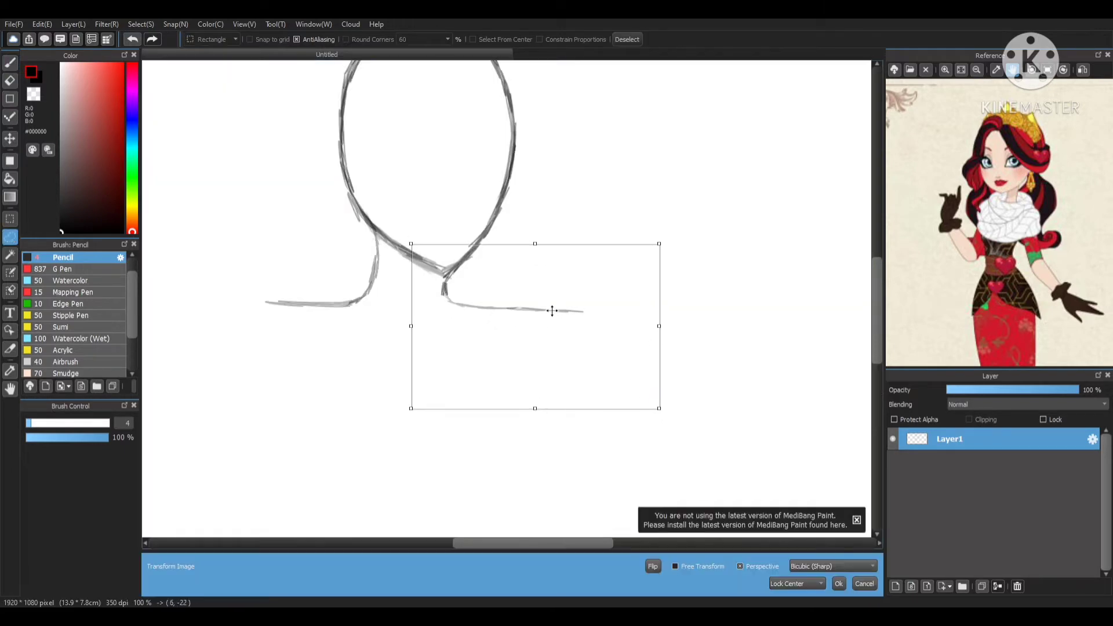
pyautogui.click(837, 583)
pyautogui.click(625, 39)
# - Shorten the shoulder line on the chin side by erasing its outer end
pyautogui.scroll(-2, 601, 357)
pyautogui.scroll(1, 601, 358)
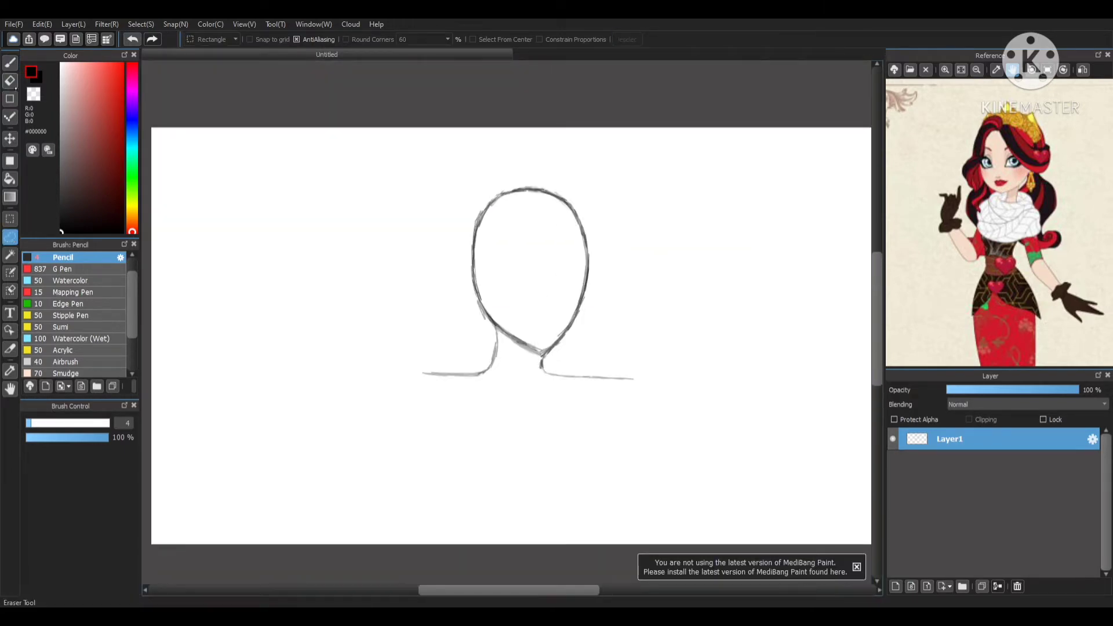
pyautogui.press('e')
# - Lasso the head, scale it down and move it back onto the neck with Transform, and deselect it
pyautogui.press('l')
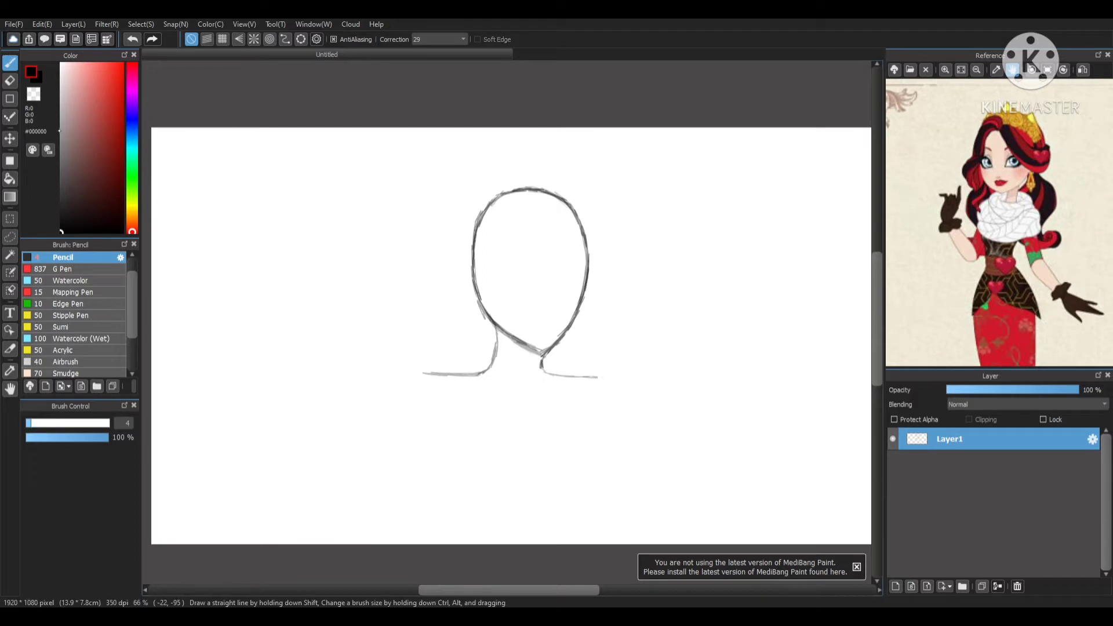
pyautogui.moveTo(507, 163)
pyautogui.mouseDown()
pyautogui.moveTo(448, 192)
pyautogui.moveTo(542, 362)
pyautogui.moveTo(505, 161)
pyautogui.mouseUp()
pyautogui.click(141, 25)
pyautogui.click(162, 151)
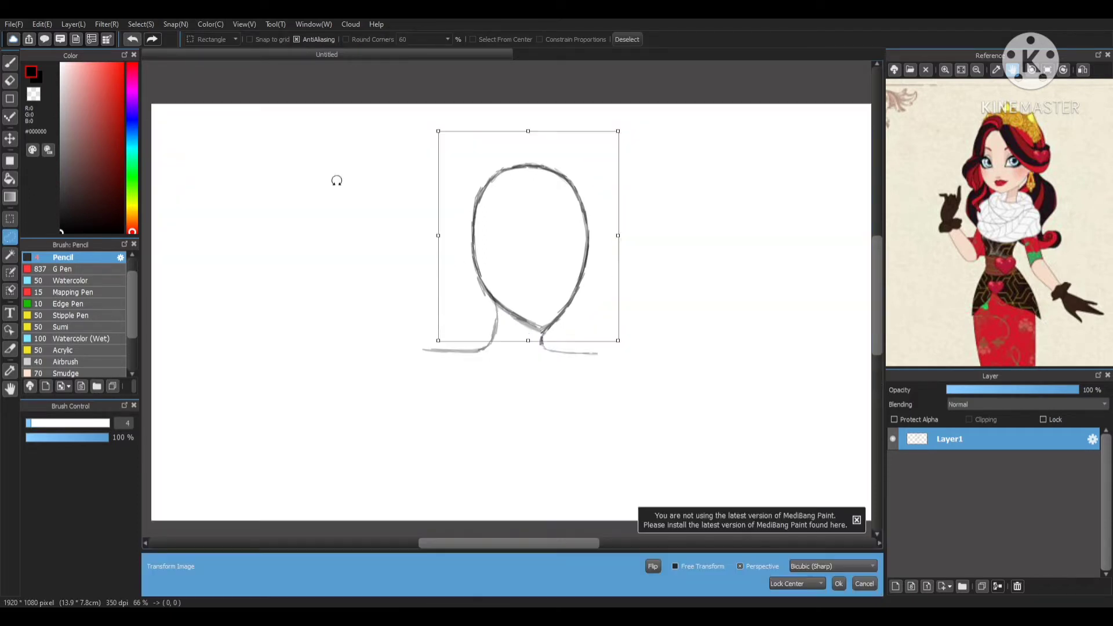
pyautogui.moveTo(438, 132); pyautogui.dragTo(460, 154)
pyautogui.moveTo(524, 218); pyautogui.dragTo(524, 244)
pyautogui.moveTo(459, 264); pyautogui.dragTo(447, 263)
pyautogui.moveTo(525, 265)
pyautogui.mouseDown()
pyautogui.moveTo(514, 262)
pyautogui.moveTo(526, 261)
pyautogui.mouseUp()
pyautogui.press('Return')
pyautogui.hotkey('ctrl', 'd')
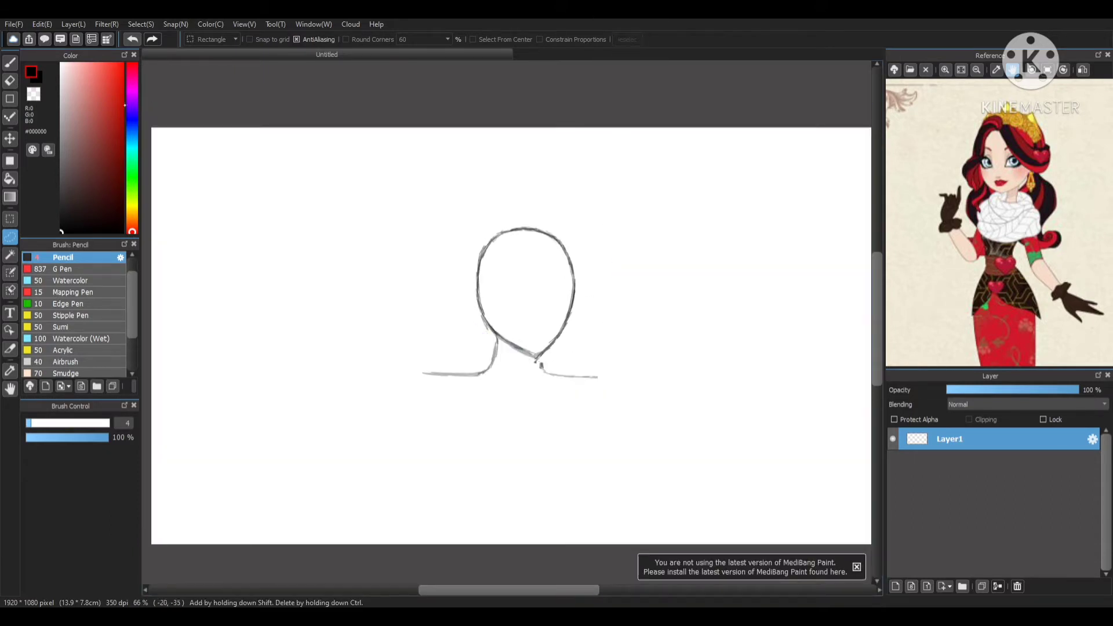
# - Lasso the shoulder line on the chin side, shift it slightly to join the neck below the chin, and deselect it
pyautogui.click(141, 25)
pyautogui.moveTo(626, 408)
pyautogui.mouseDown()
pyautogui.moveTo(606, 360)
pyautogui.moveTo(582, 363)
pyautogui.moveTo(630, 326)
pyautogui.mouseUp()
pyautogui.click(162, 150)
pyautogui.moveTo(599, 346); pyautogui.dragTo(600, 346)
pyautogui.press('Return')
pyautogui.hotkey('ctrl', 'd')
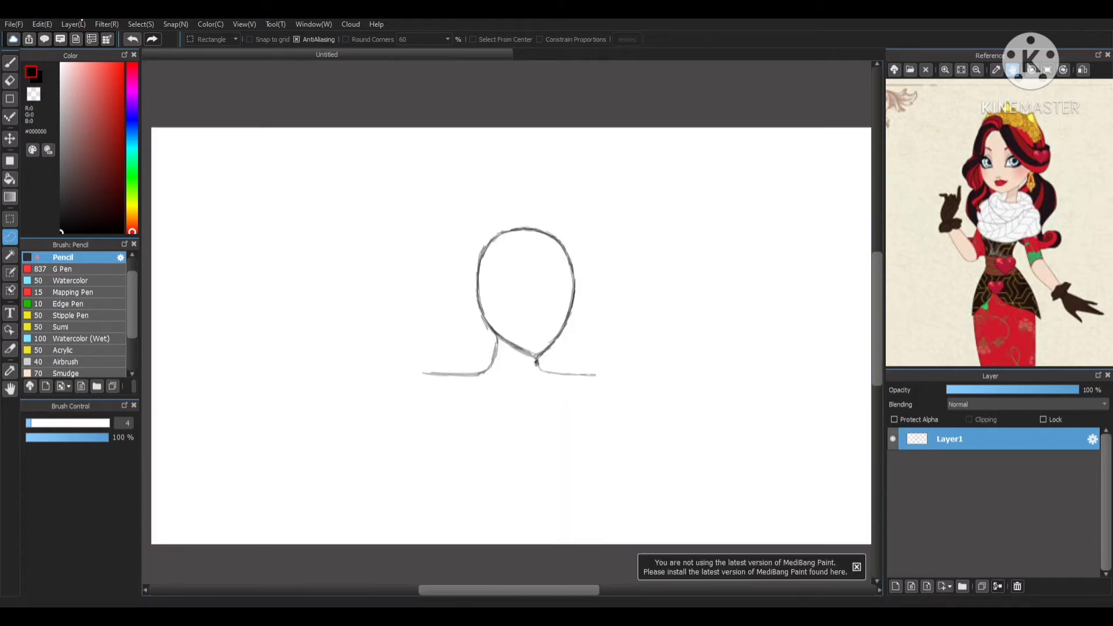
# - Extend the shoulder line on the side away from the chin and curve it down into the upper arm in pencil
pyautogui.press('b')
pyautogui.scroll(4, 698, 413)
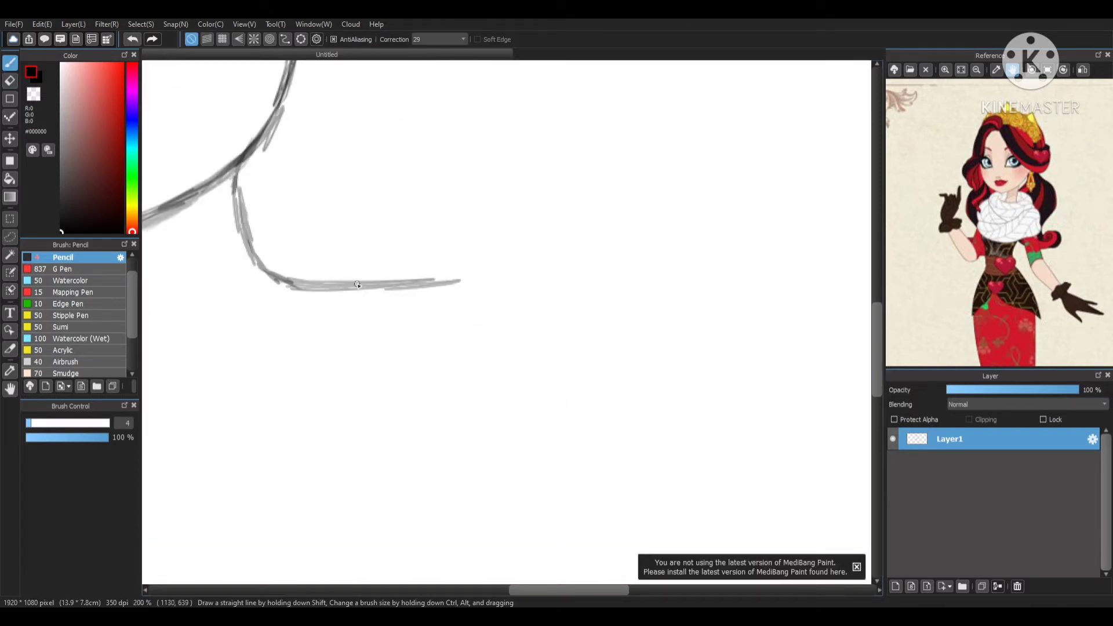
pyautogui.moveTo(348, 283); pyautogui.dragTo(495, 292)
pyautogui.moveTo(547, 327); pyautogui.dragTo(560, 371)
pyautogui.moveTo(554, 359); pyautogui.dragTo(560, 401)
pyautogui.scroll(-5, 609, 251)
pyautogui.scroll(3, 556, 269)
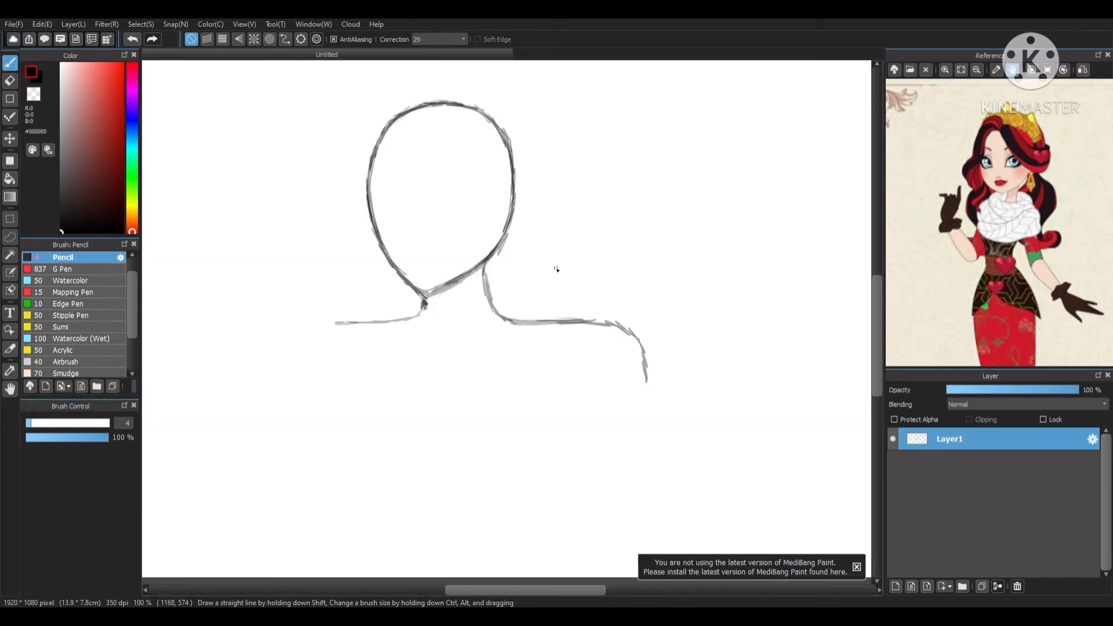
pyautogui.moveTo(647, 370); pyautogui.dragTo(654, 447)
# - Lasso the new shoulder and arm line, narrow it with Transform and move it back against the neck, and deselect it
pyautogui.click(10, 237)
pyautogui.moveTo(551, 280)
pyautogui.mouseDown()
pyautogui.moveTo(569, 472)
pyautogui.moveTo(551, 282)
pyautogui.mouseUp()
pyautogui.click(141, 24)
pyautogui.click(166, 137)
pyautogui.moveTo(487, 355); pyautogui.dragTo(515, 355)
pyautogui.moveTo(579, 361); pyautogui.dragTo(550, 355)
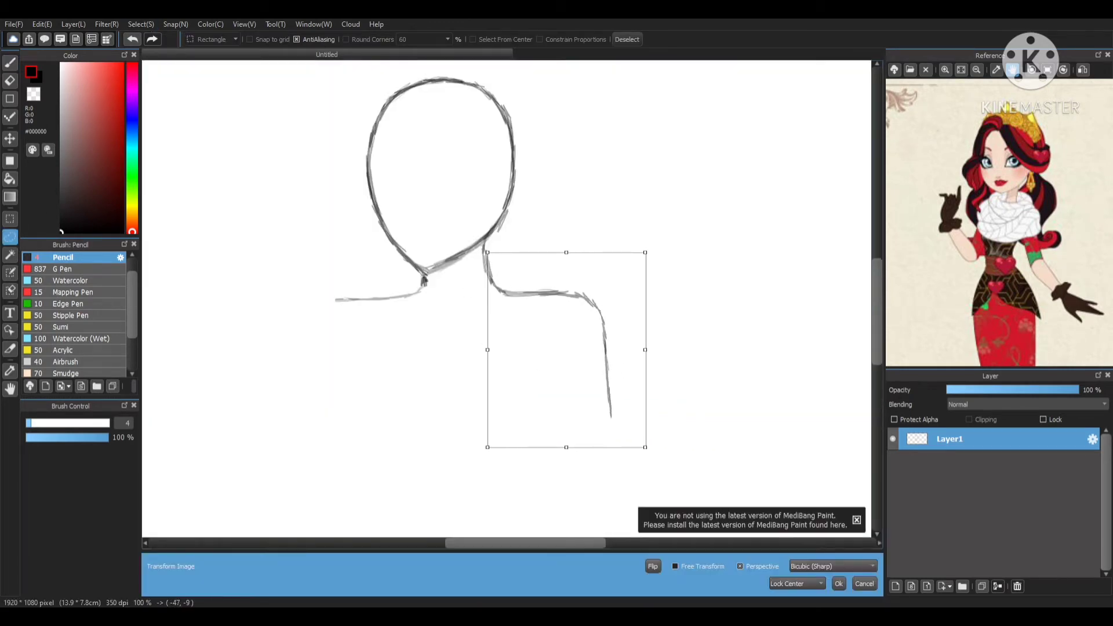
pyautogui.click(839, 584)
pyautogui.click(627, 39)
# - Lasso the shoulder and arm line, cut it from the sketch, and paste it twice onto separate layers
pyautogui.scroll(-2, 571, 232)
pyautogui.scroll(2, 557, 302)
pyautogui.scroll(-2, 554, 300)
pyautogui.scroll(2, 490, 255)
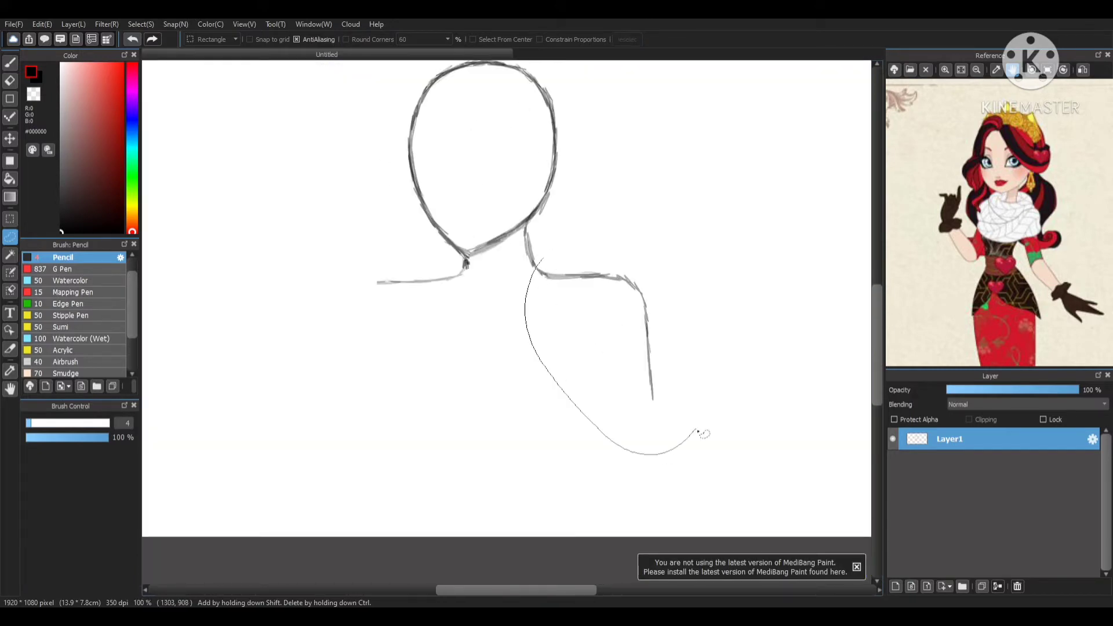
pyautogui.moveTo(697, 432); pyautogui.dragTo(536, 259)
pyautogui.press('Delete')
pyautogui.hotkey('ctrl', 'd')
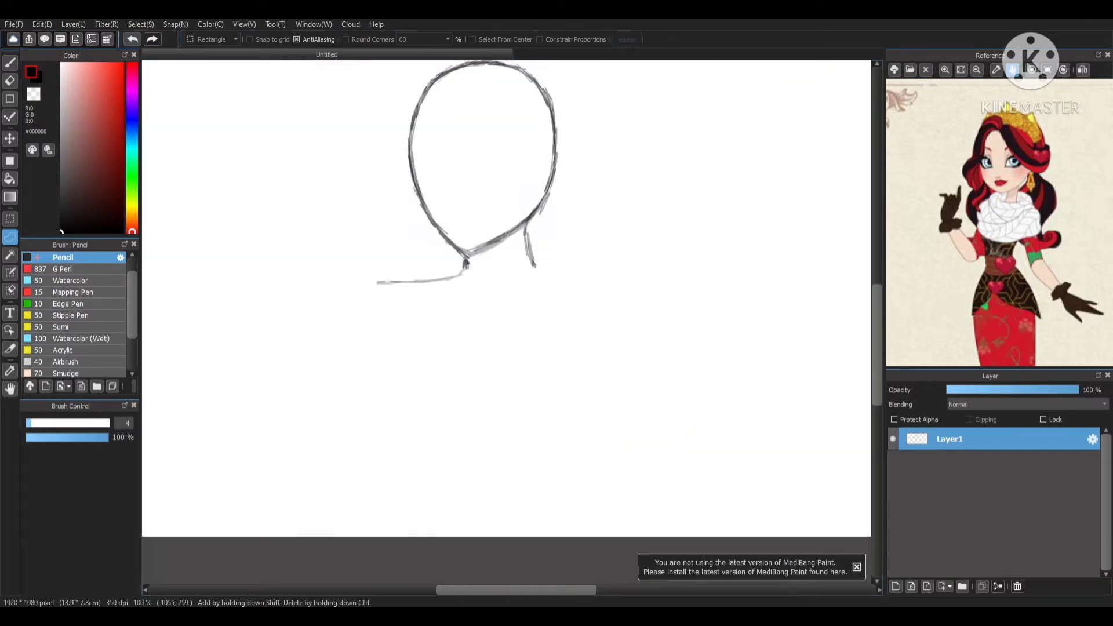
pyautogui.hotkey('ctrl', 'v')
pyautogui.hotkey('ctrl', 'v')
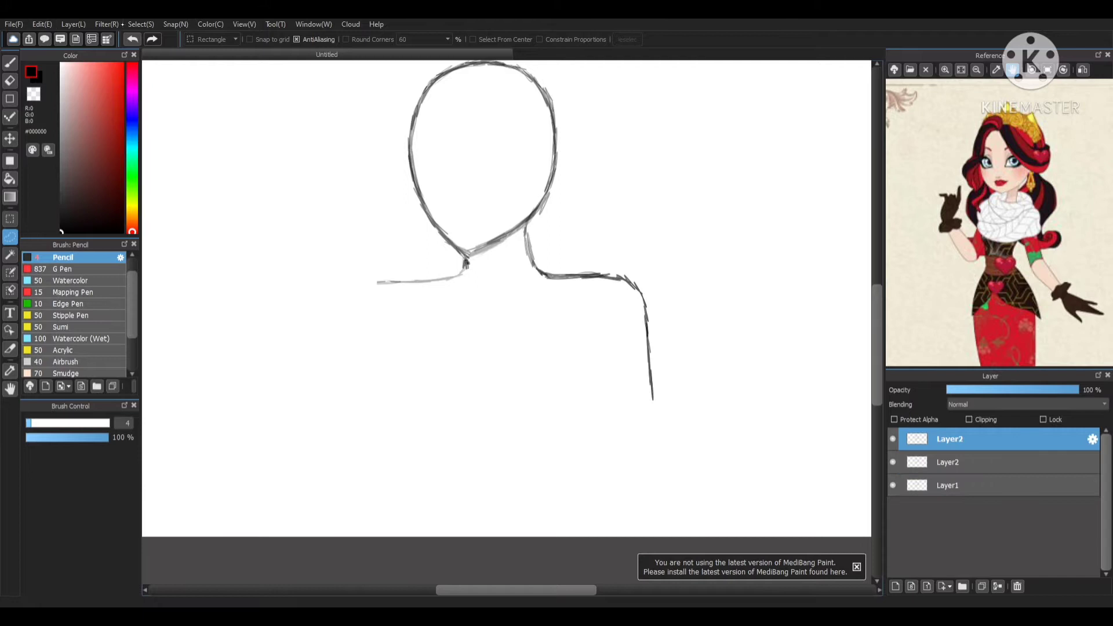
# - Flip one pasted shoulder and arm horizontally and move it under the chin as the opposite shoulder
pyautogui.click(200, 404)
pyautogui.click(9, 138)
pyautogui.moveTo(412, 306)
pyautogui.mouseDown()
pyautogui.moveTo(418, 323)
pyautogui.moveTo(447, 308)
pyautogui.moveTo(455, 316)
pyautogui.moveTo(429, 332)
pyautogui.mouseUp()
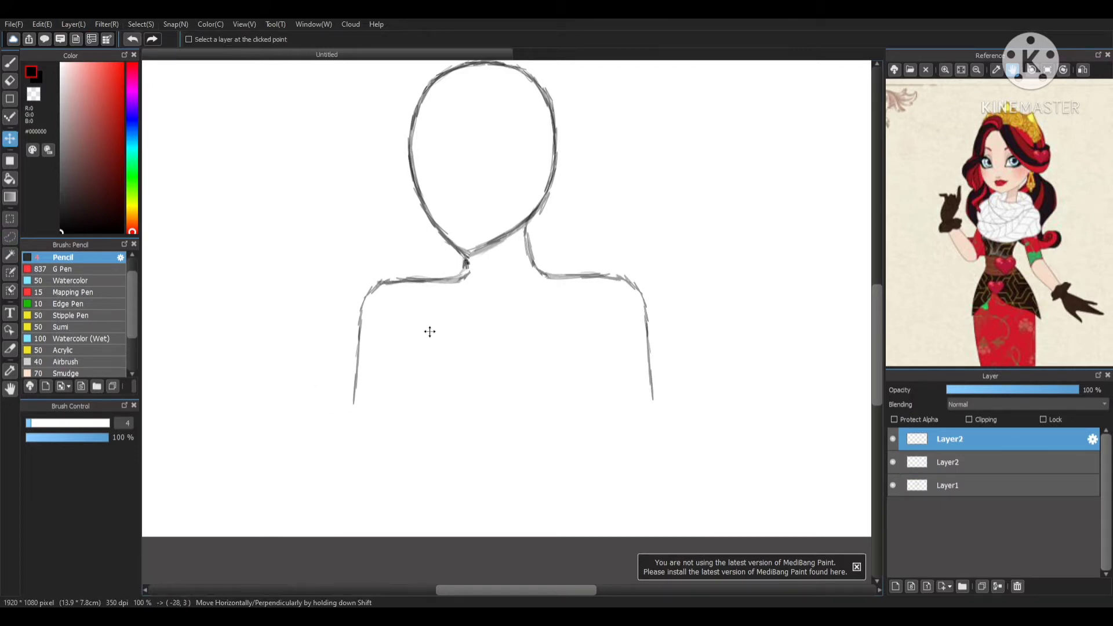
pyautogui.moveTo(497, 396); pyautogui.dragTo(498, 391)
# - Erase the old shoulder line on the chin side from Layer1, leaving only the mirrored copy
pyautogui.click(9, 81)
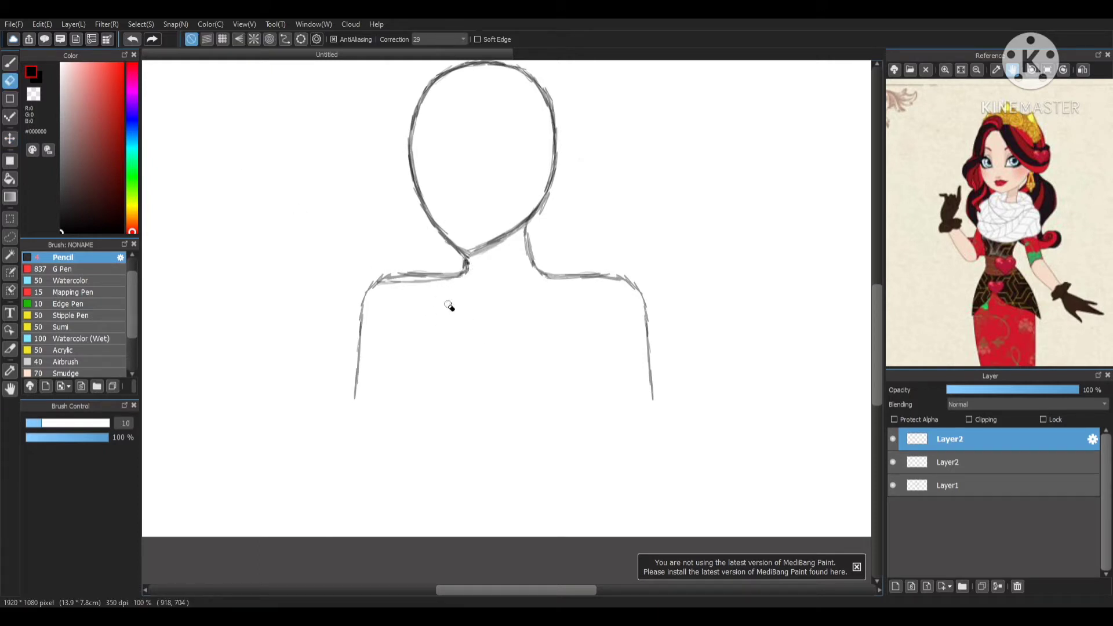
pyautogui.click(1030, 486)
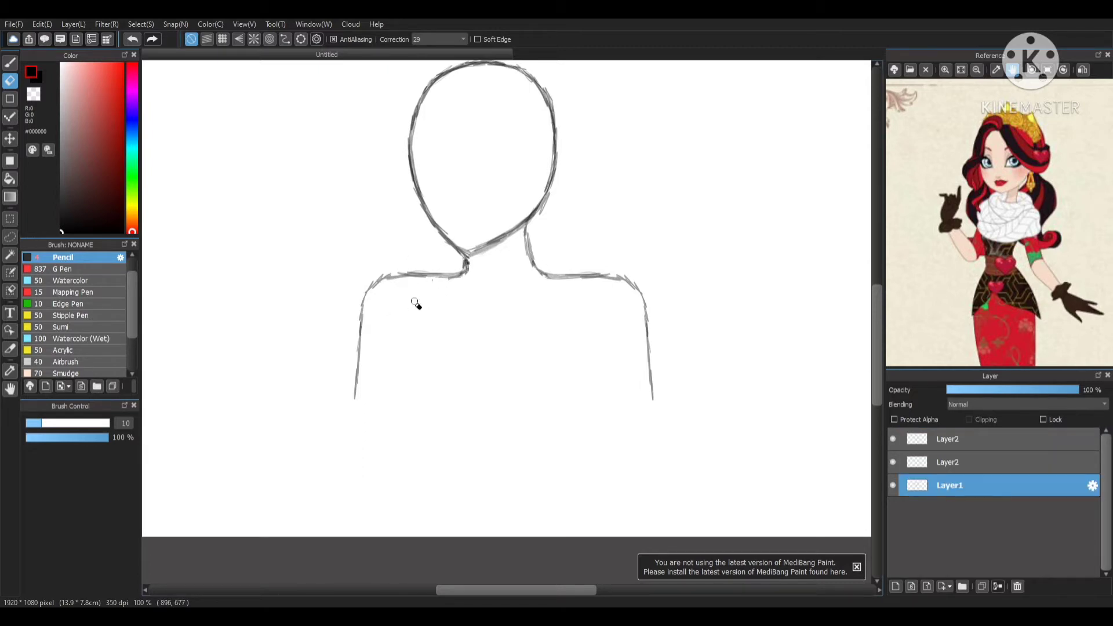
pyautogui.scroll(-4, 641, 278)
pyautogui.scroll(3, 674, 291)
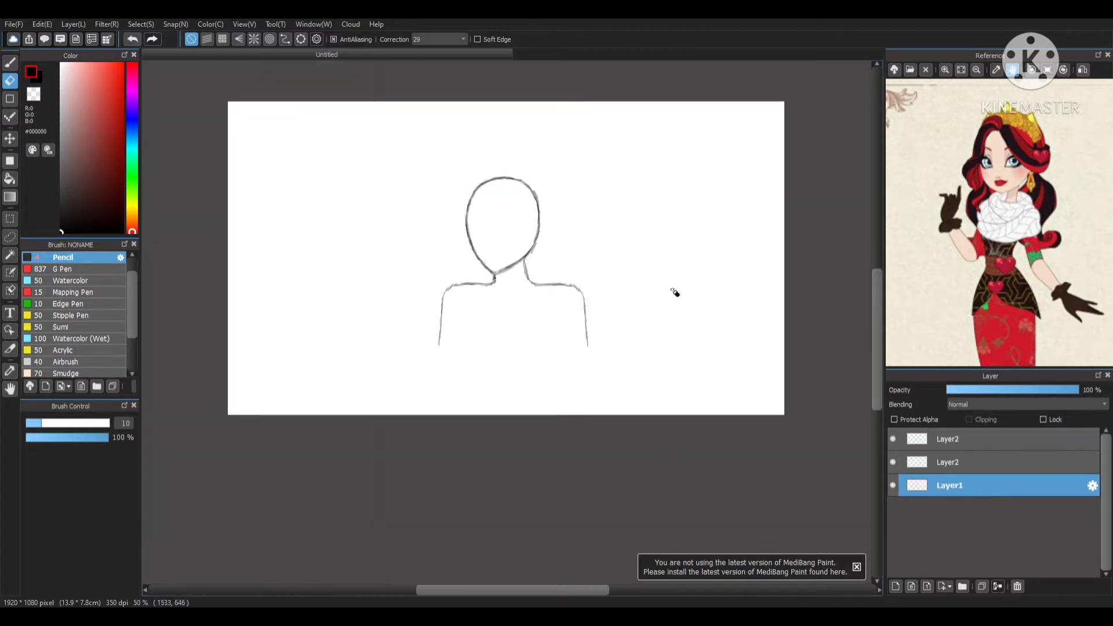
# - Merge both pasted shoulder layers down into Layer1
pyautogui.click(991, 439)
pyautogui.click(998, 587)
pyautogui.click(997, 586)
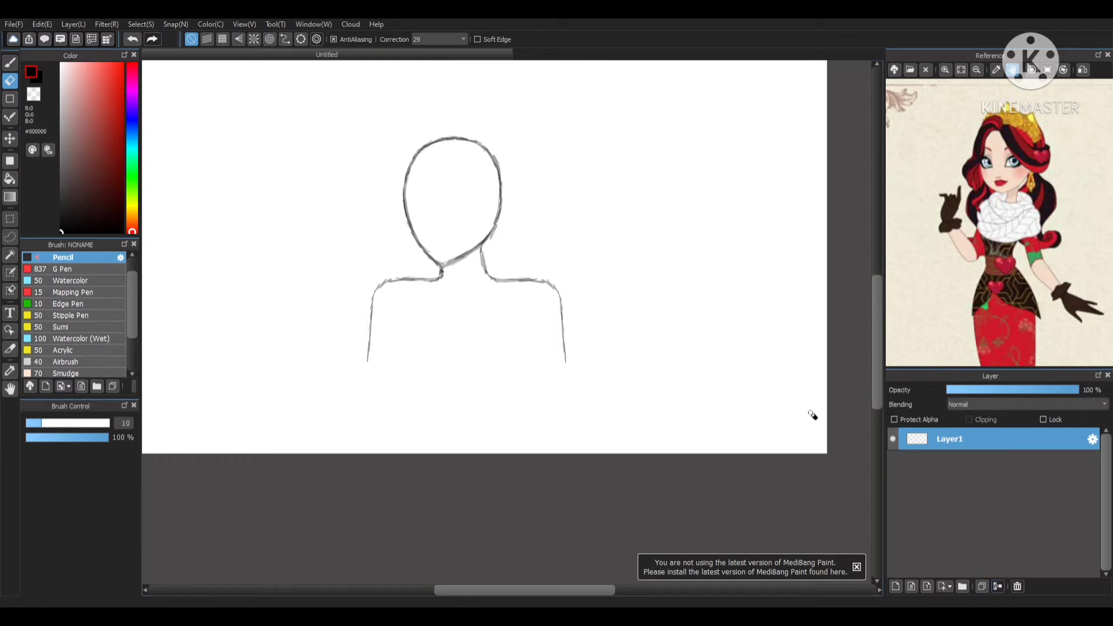
# - Enlarge the whole head-and-shoulders sketch with Transform and reposition it over the lower middle of the canvas
pyautogui.scroll(-1, 542, 198)
pyautogui.scroll(-1, 509, 173)
pyautogui.scroll(1, 166, 174)
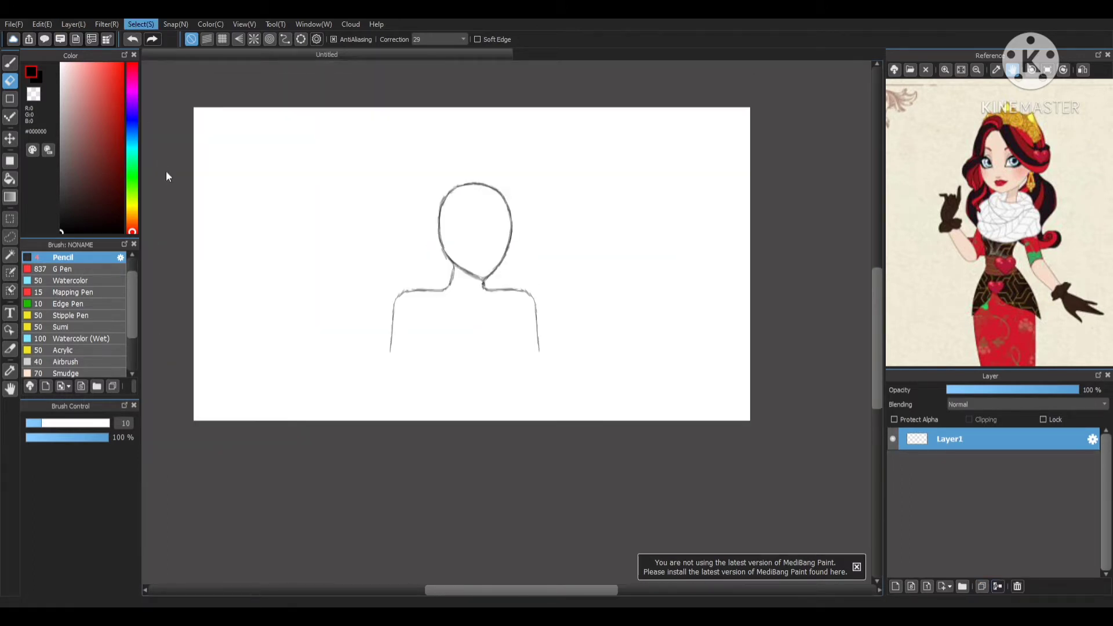
pyautogui.hotkey('ctrl', 't')
pyautogui.moveTo(389, 158); pyautogui.dragTo(354, 137)
pyautogui.moveTo(424, 237); pyautogui.dragTo(422, 218)
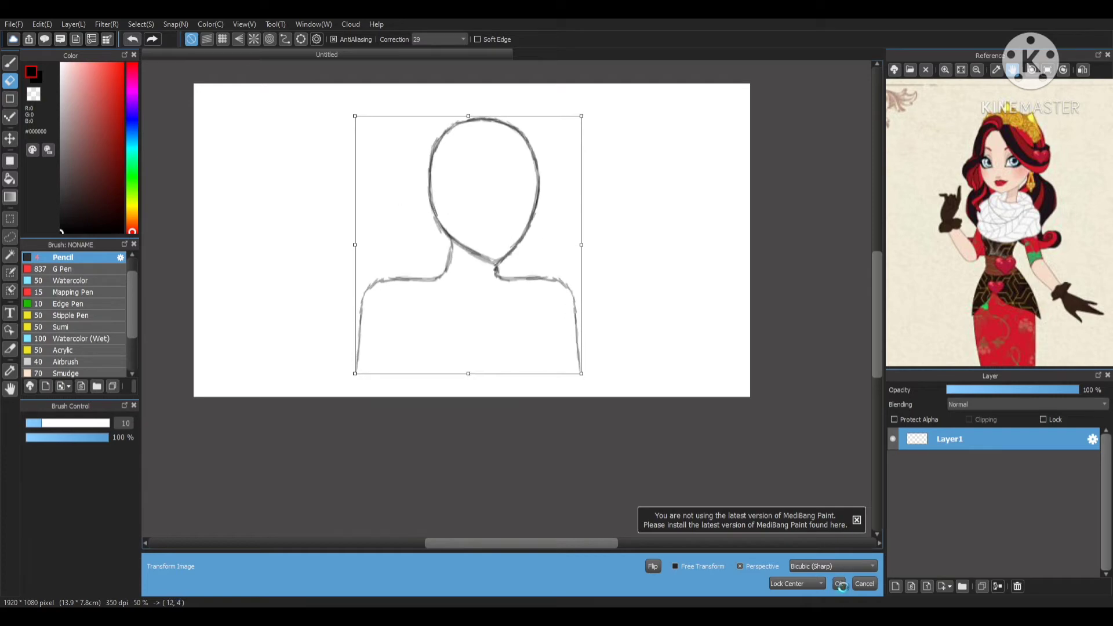
pyautogui.click(838, 584)
# - Extend both arm lines down to the bottom edge of the canvas in pencil
pyautogui.press('b')
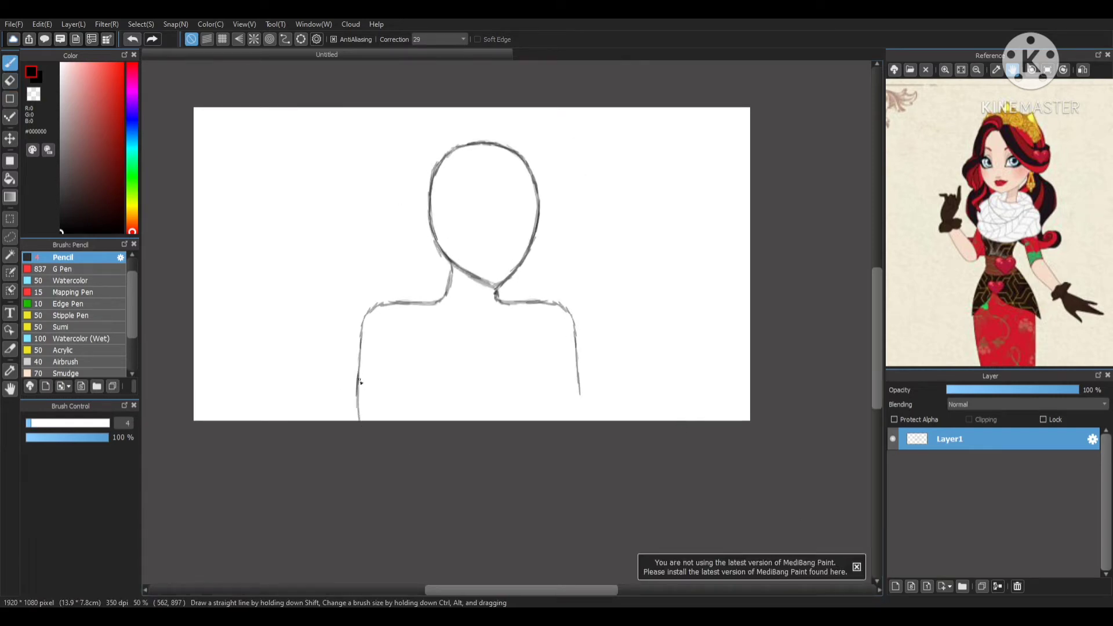
pyautogui.moveTo(578, 380); pyautogui.dragTo(582, 422)
pyautogui.scroll(-3, 579, 426)
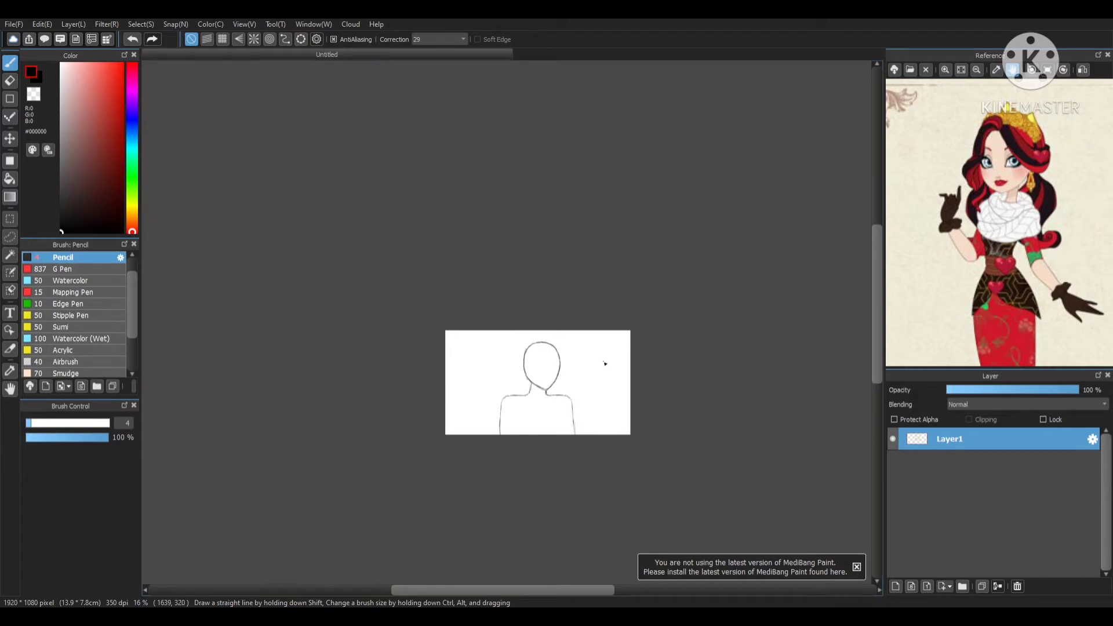
pyautogui.scroll(4, 571, 429)
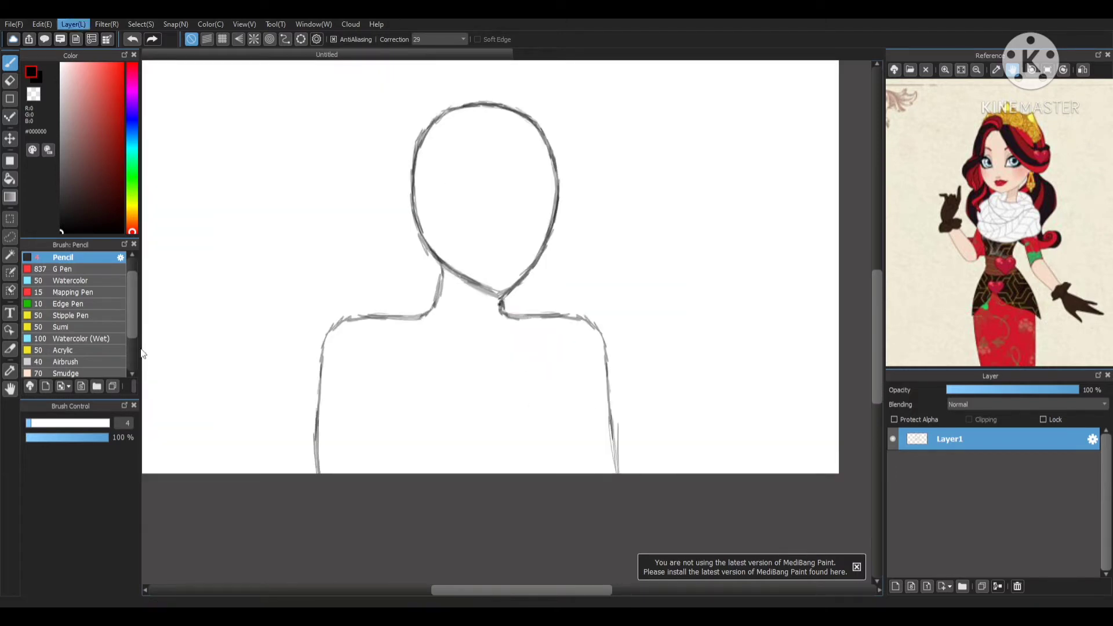
# - Flip the sketch horizontally and check its proportions at different sizes
pyautogui.click(195, 374)
pyautogui.scroll(-4, 530, 255)
pyautogui.scroll(3, 458, 294)
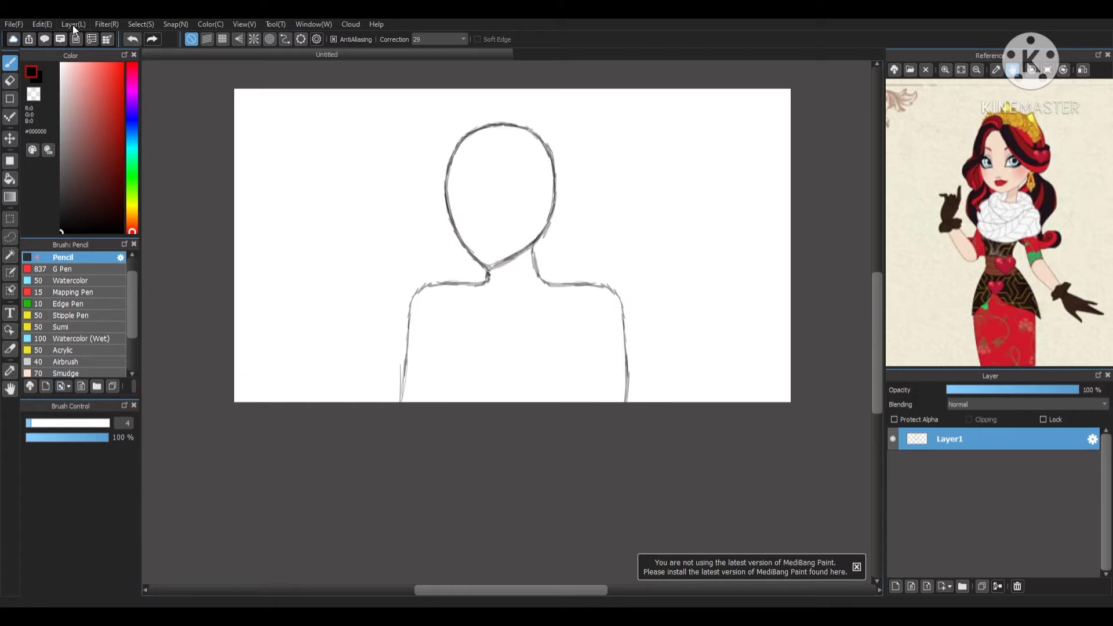
pyautogui.scroll(-5, 518, 240)
pyautogui.scroll(3, 525, 238)
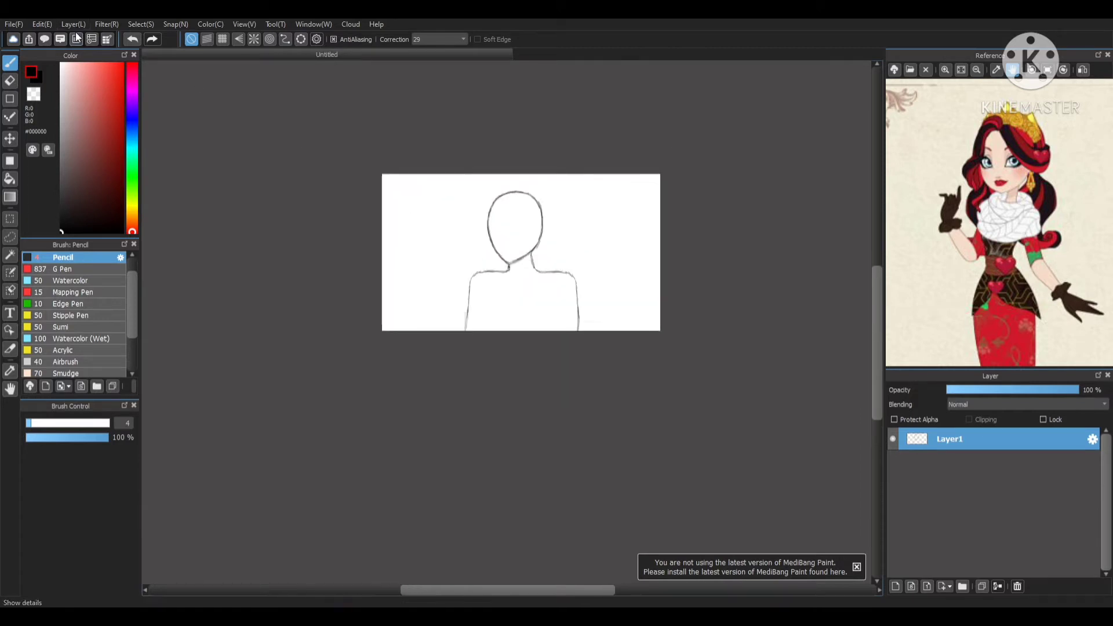
pyautogui.scroll(2, 172, 355)
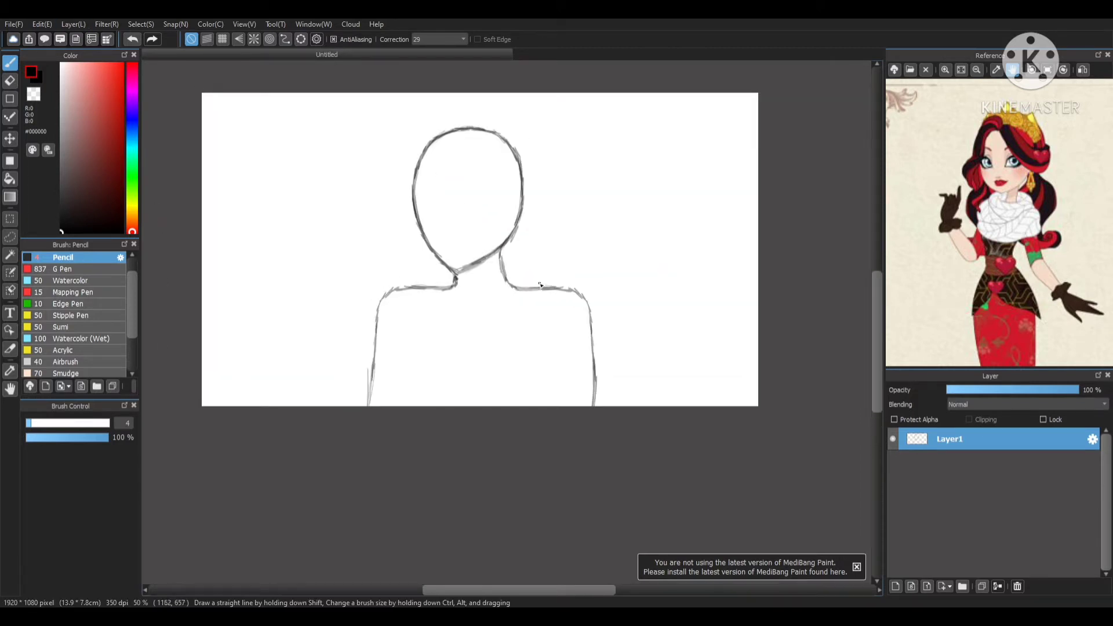
# - Lasso the head, tilt it slightly clockwise with Transform and set it back on the neck, and deselect it
pyautogui.scroll(-1, 502, 204)
pyautogui.scroll(2, 503, 203)
pyautogui.click(9, 236)
pyautogui.moveTo(443, 122); pyautogui.dragTo(417, 317)
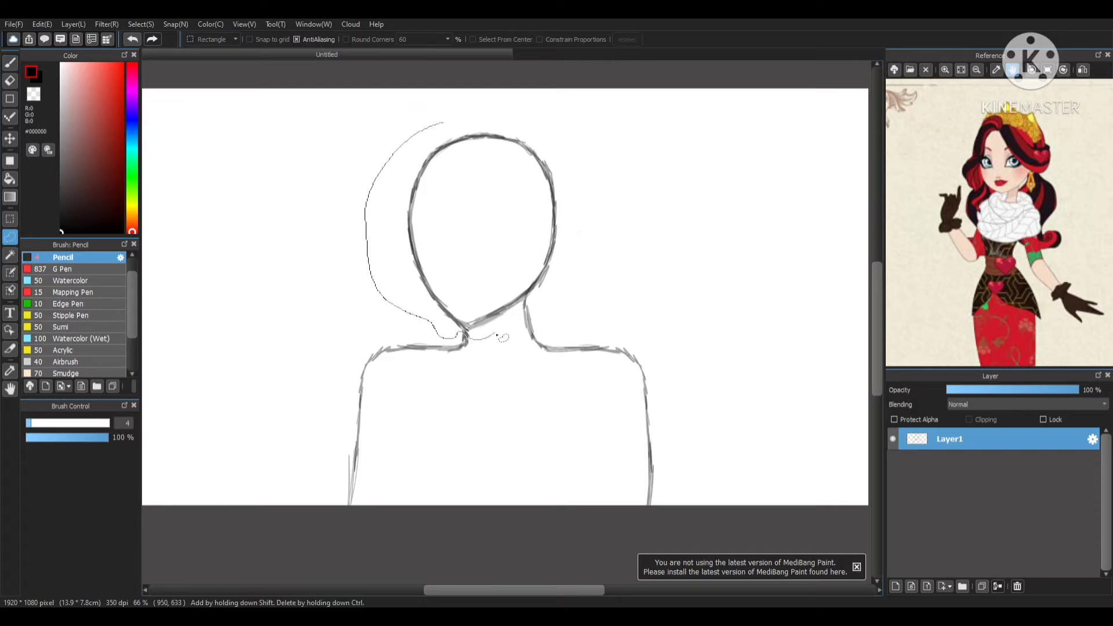
pyautogui.moveTo(502, 338)
pyautogui.mouseDown()
pyautogui.moveTo(524, 306)
pyautogui.moveTo(592, 141)
pyautogui.moveTo(444, 122)
pyautogui.mouseUp()
pyautogui.hotkey('ctrl', 't')
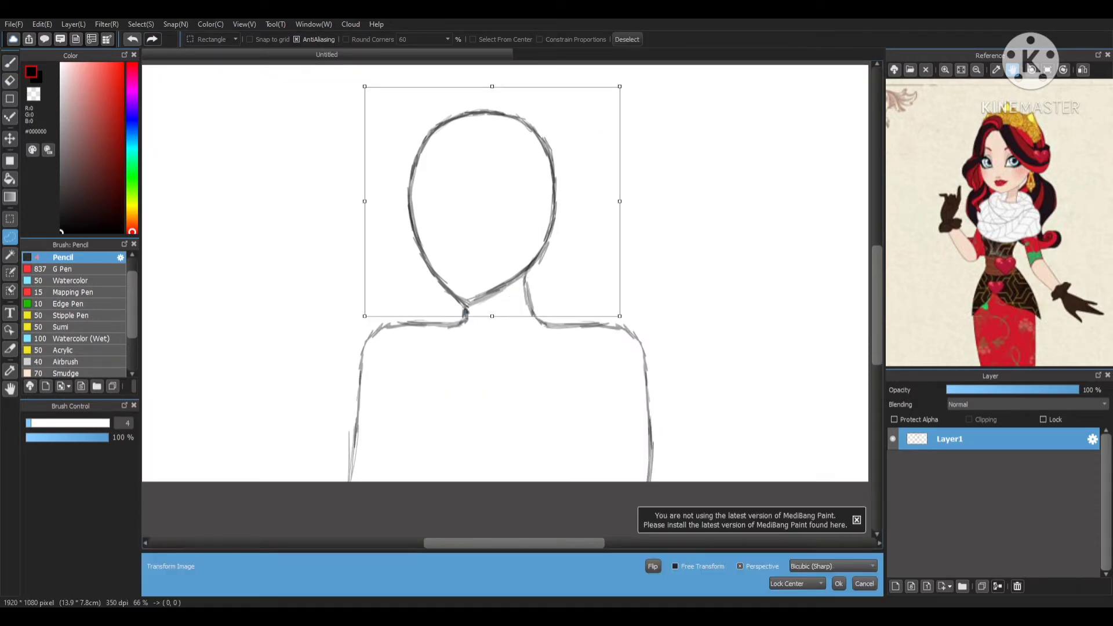
pyautogui.moveTo(612, 316)
pyautogui.mouseDown()
pyautogui.moveTo(686, 251)
pyautogui.moveTo(589, 258)
pyautogui.moveTo(753, 191)
pyautogui.moveTo(572, 254)
pyautogui.mouseUp()
pyautogui.scroll(-4, 595, 249)
pyautogui.scroll(2, 620, 244)
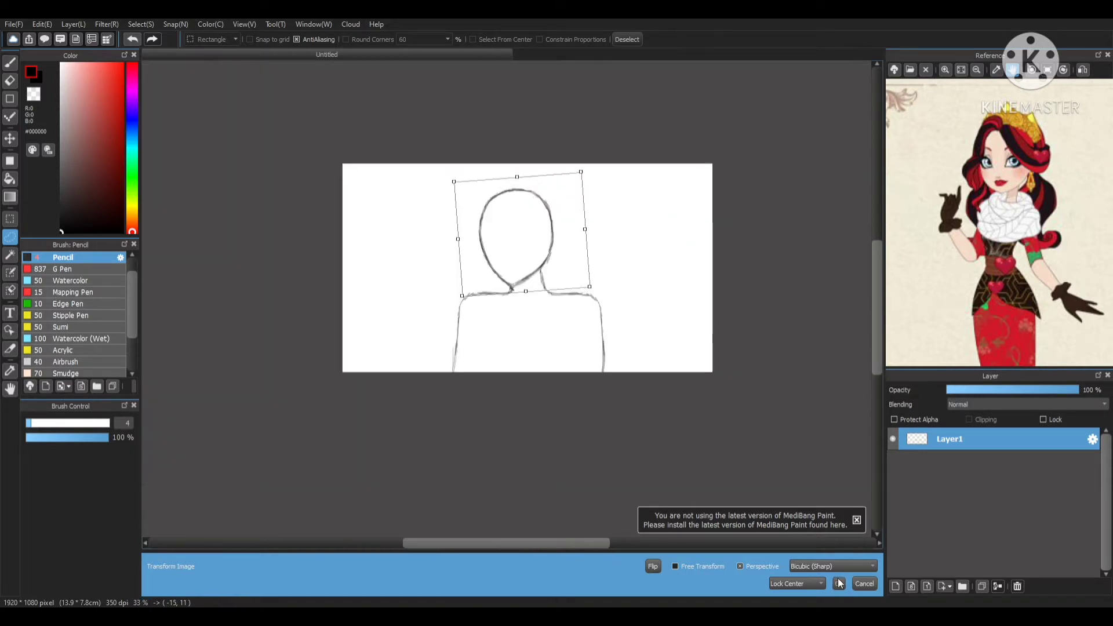
pyautogui.click(839, 584)
pyautogui.click(627, 40)
pyautogui.scroll(2, 542, 276)
# - Handwrite the letters BRB in pencil in the empty area beside the head, and undo them
pyautogui.press('b')
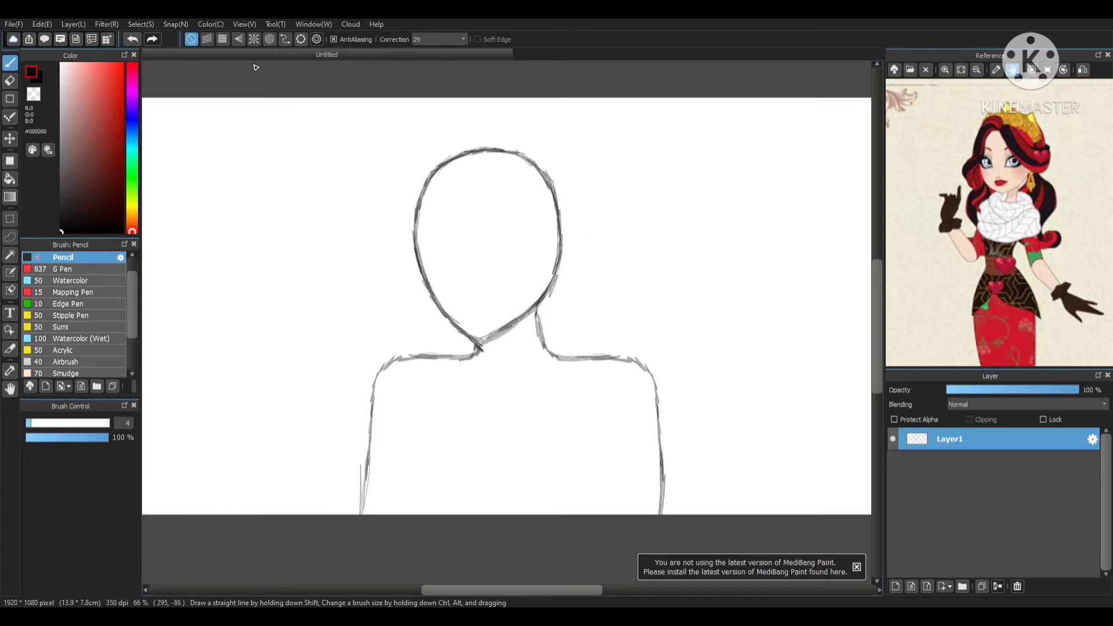
pyautogui.scroll(4, 678, 177)
pyautogui.moveTo(547, 179); pyautogui.dragTo(552, 279)
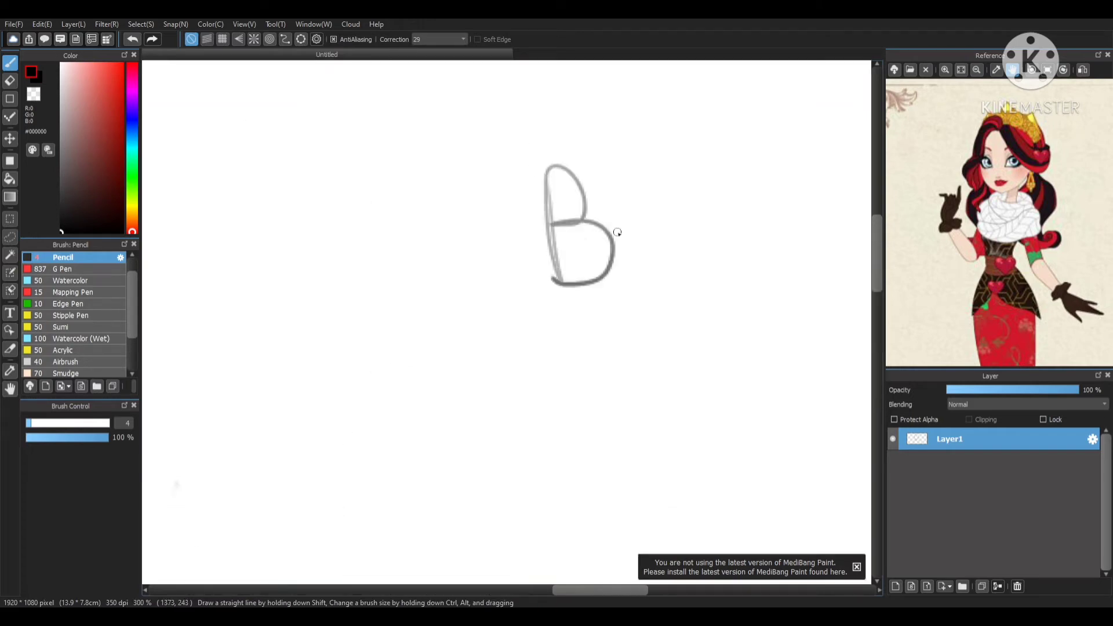
pyautogui.moveTo(661, 160); pyautogui.dragTo(705, 268)
pyautogui.moveTo(732, 264)
pyautogui.mouseDown()
pyautogui.moveTo(768, 189)
pyautogui.moveTo(737, 277)
pyautogui.mouseUp()
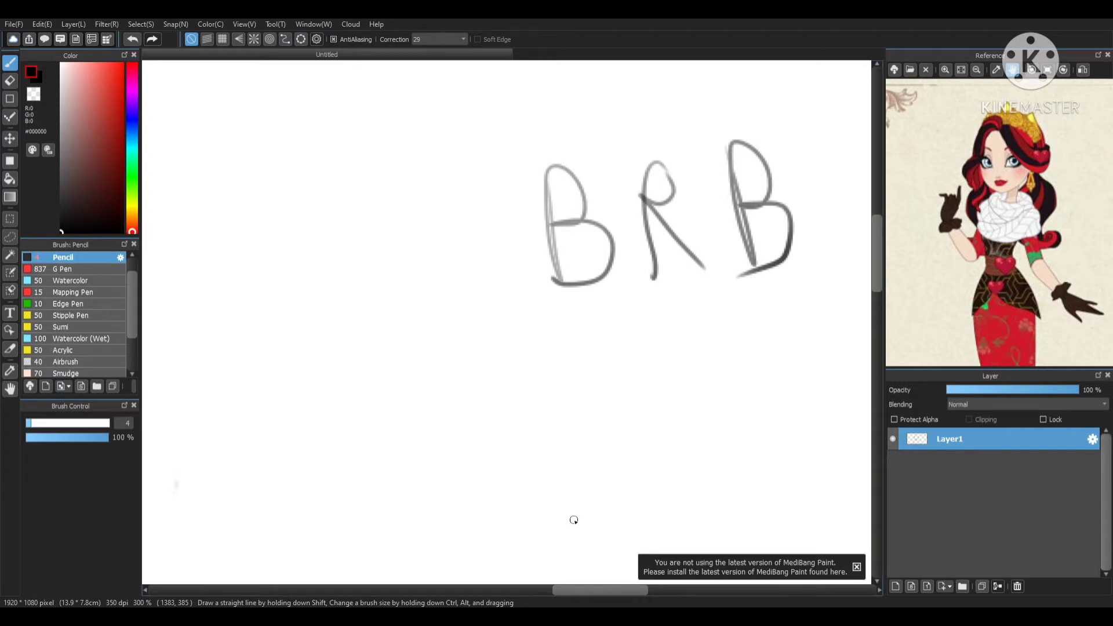
pyautogui.click(138, 37)
pyautogui.click(139, 37)
pyautogui.click(138, 37)
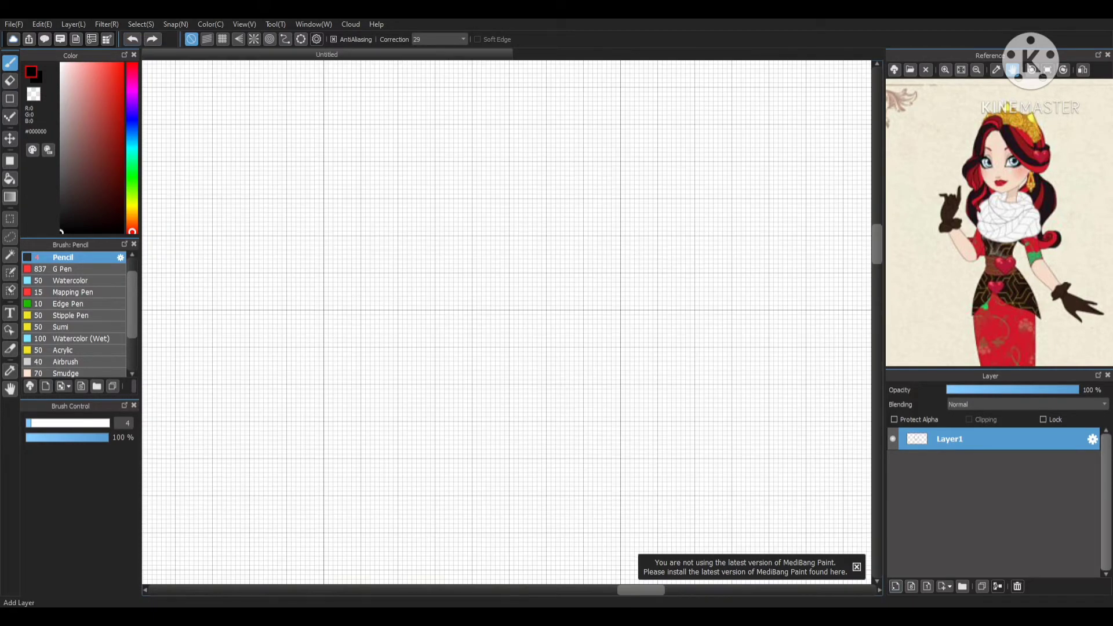
# - Add a new layer above Layer1 and draw the upper eyelid line in pencil in the empty area beside the head
pyautogui.click(896, 586)
pyautogui.moveTo(716, 273)
pyautogui.mouseDown()
pyautogui.moveTo(568, 256)
pyautogui.moveTo(687, 263)
pyautogui.moveTo(621, 271)
pyautogui.moveTo(667, 250)
pyautogui.mouseUp()
pyautogui.click(141, 25)
pyautogui.click(165, 107)
pyautogui.moveTo(377, 141); pyautogui.dragTo(377, 142)
pyautogui.moveTo(760, 241); pyautogui.dragTo(765, 243)
pyautogui.click(833, 581)
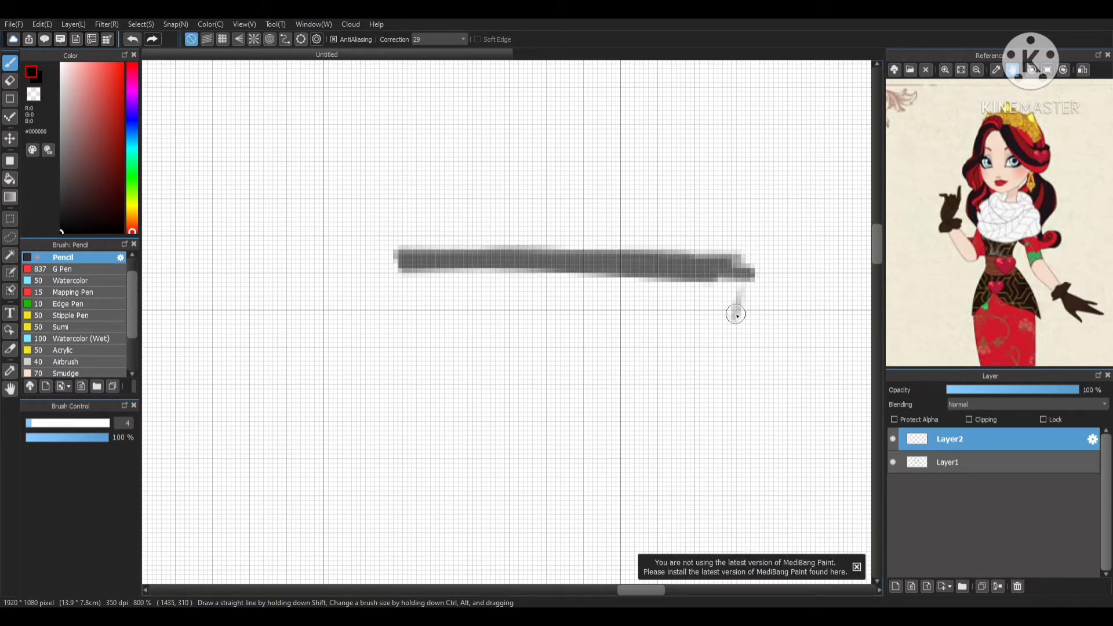
# - Draw the slanted outer edge of the eye and the lower eyelid line beneath the upper one
pyautogui.moveTo(736, 315)
pyautogui.mouseDown()
pyautogui.moveTo(737, 291)
pyautogui.moveTo(715, 371)
pyautogui.moveTo(671, 341)
pyautogui.moveTo(579, 334)
pyautogui.mouseUp()
pyautogui.hotkey('ctrl', 'z')
pyautogui.hotkey('ctrl', 'z')
pyautogui.moveTo(730, 371); pyautogui.dragTo(408, 355)
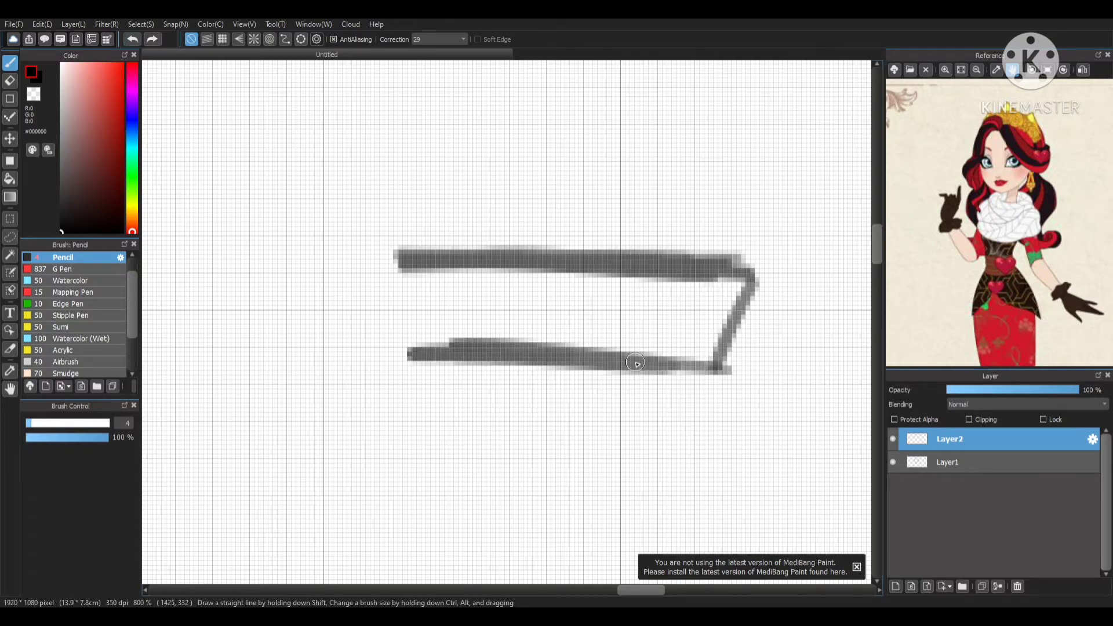
pyautogui.moveTo(581, 369); pyautogui.dragTo(725, 369)
# - Draw three short lashes under the outer end of the lower lid and a dark pointed wing at the upper outer corner
pyautogui.scroll(-5, 638, 304)
pyautogui.scroll(5, 638, 309)
pyautogui.moveTo(649, 325)
pyautogui.mouseDown()
pyautogui.moveTo(664, 373)
pyautogui.moveTo(687, 375)
pyautogui.mouseUp()
pyautogui.moveTo(709, 334)
pyautogui.mouseDown()
pyautogui.moveTo(698, 352)
pyautogui.moveTo(715, 379)
pyautogui.mouseUp()
pyautogui.moveTo(704, 234)
pyautogui.mouseDown()
pyautogui.moveTo(772, 169)
pyautogui.moveTo(745, 277)
pyautogui.mouseUp()
pyautogui.moveTo(770, 194)
pyautogui.mouseDown()
pyautogui.moveTo(740, 224)
pyautogui.moveTo(774, 170)
pyautogui.moveTo(760, 253)
pyautogui.mouseUp()
pyautogui.moveTo(768, 196); pyautogui.dragTo(755, 245)
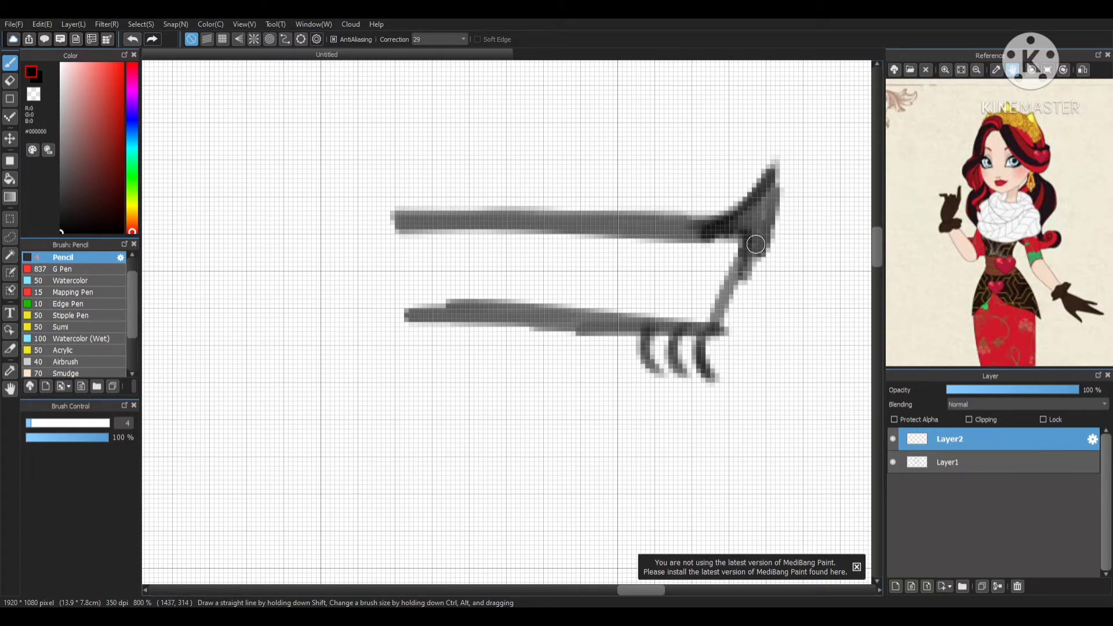
# - Add a short crease stroke above the inner end of the upper lid and draw the half-covered iris between the lids
pyautogui.scroll(-5, 754, 242)
pyautogui.scroll(6, 634, 281)
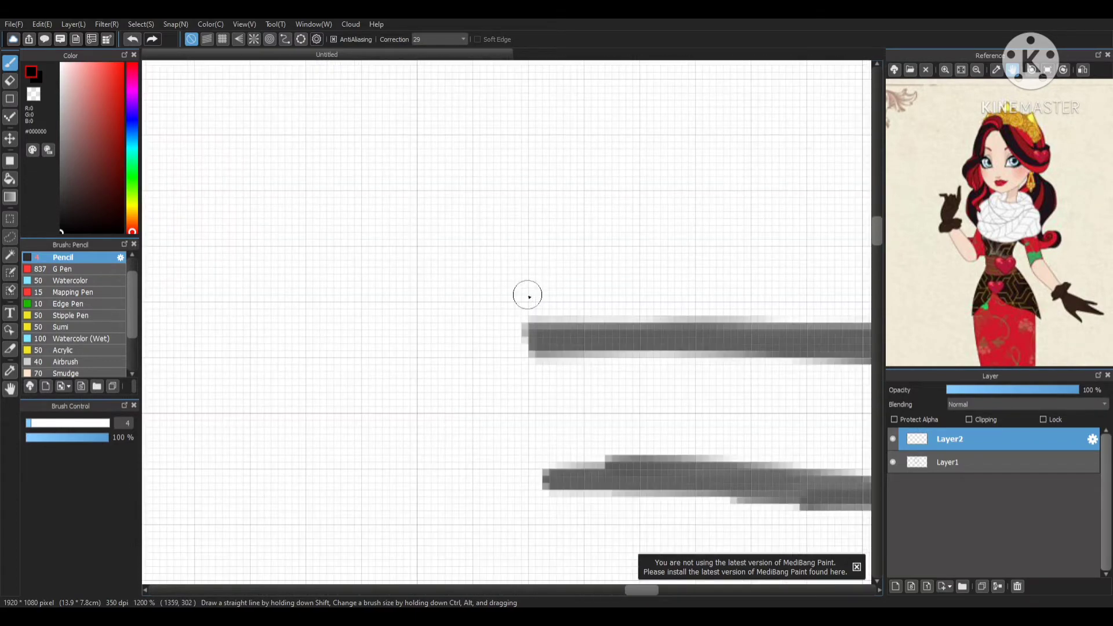
pyautogui.moveTo(527, 297); pyautogui.dragTo(603, 284)
pyautogui.scroll(-5, 603, 284)
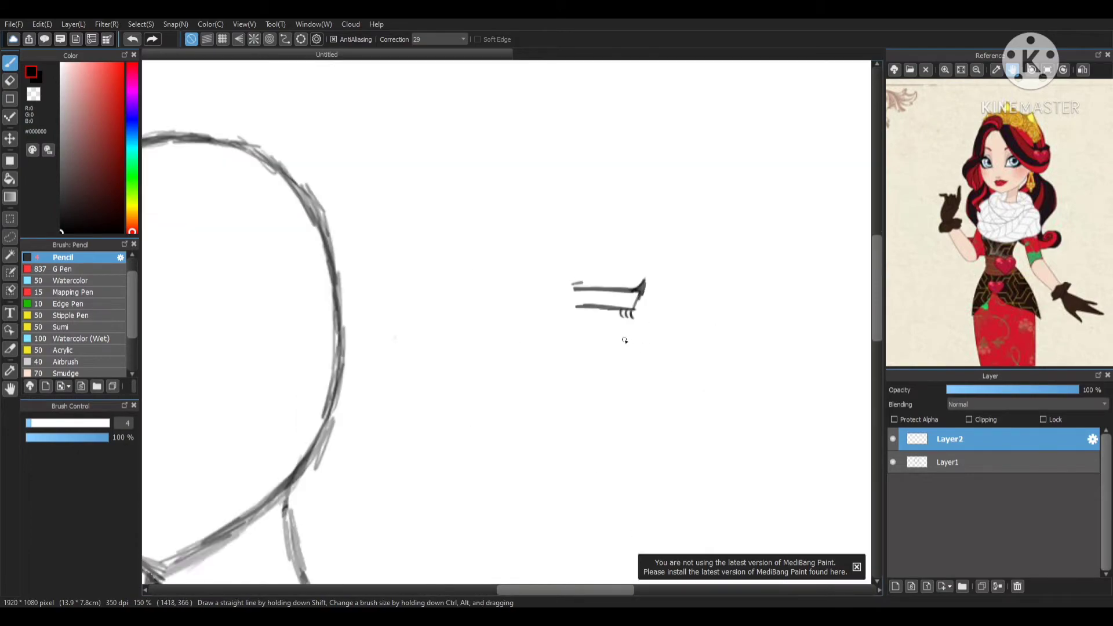
pyautogui.scroll(6, 611, 299)
pyautogui.moveTo(428, 217)
pyautogui.mouseDown()
pyautogui.moveTo(483, 324)
pyautogui.moveTo(537, 323)
pyautogui.mouseUp()
pyautogui.moveTo(603, 223); pyautogui.dragTo(600, 325)
pyautogui.moveTo(526, 322); pyautogui.dragTo(620, 272)
# - Draw and shade a second pointed lash below the wing at the outer corner of the eye
pyautogui.scroll(-5, 622, 274)
pyautogui.scroll(6, 450, 301)
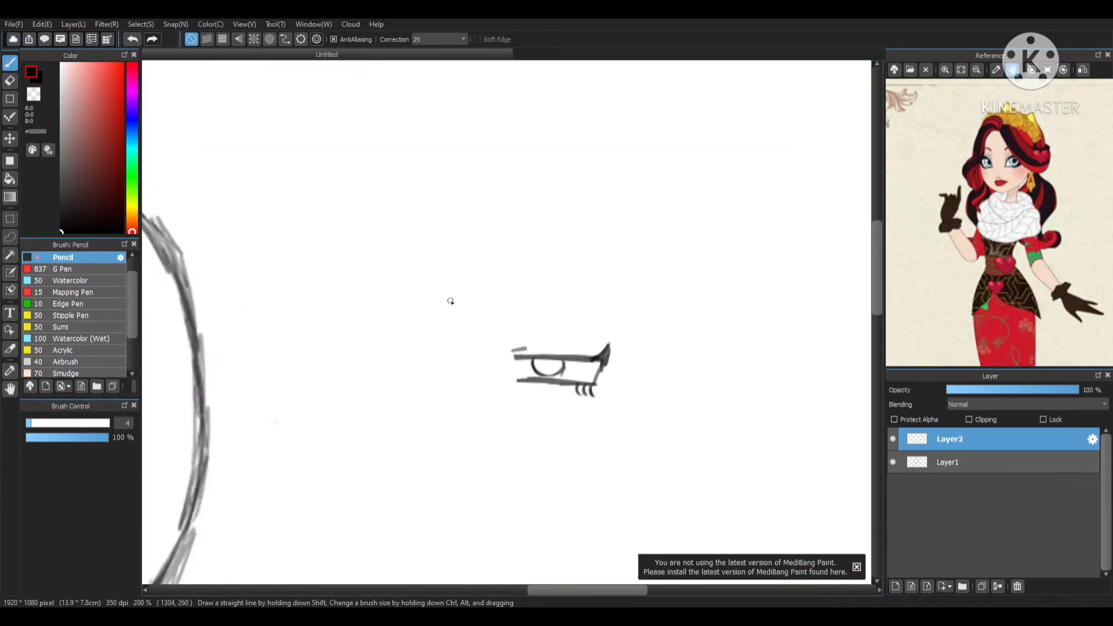
pyautogui.moveTo(761, 345); pyautogui.dragTo(861, 302)
pyautogui.moveTo(861, 304); pyautogui.dragTo(728, 418)
pyautogui.moveTo(727, 420); pyautogui.dragTo(832, 318)
pyautogui.scroll(-1, 698, 281)
pyautogui.moveTo(768, 346)
pyautogui.mouseDown()
pyautogui.moveTo(869, 290)
pyautogui.moveTo(784, 330)
pyautogui.mouseUp()
pyautogui.scroll(-4, 754, 342)
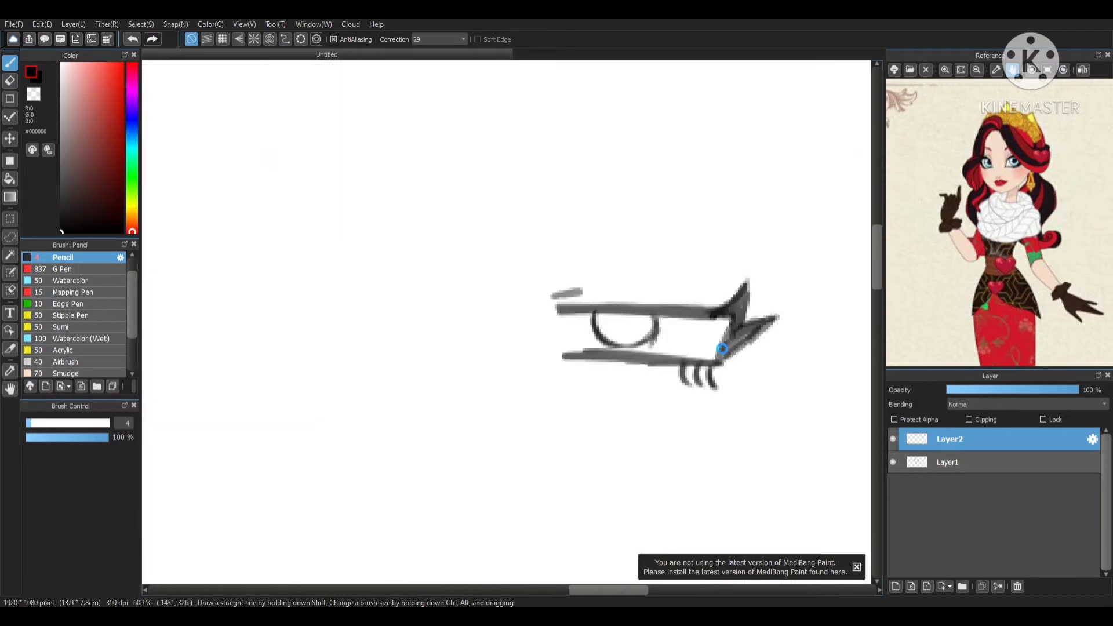
pyautogui.scroll(3, 743, 331)
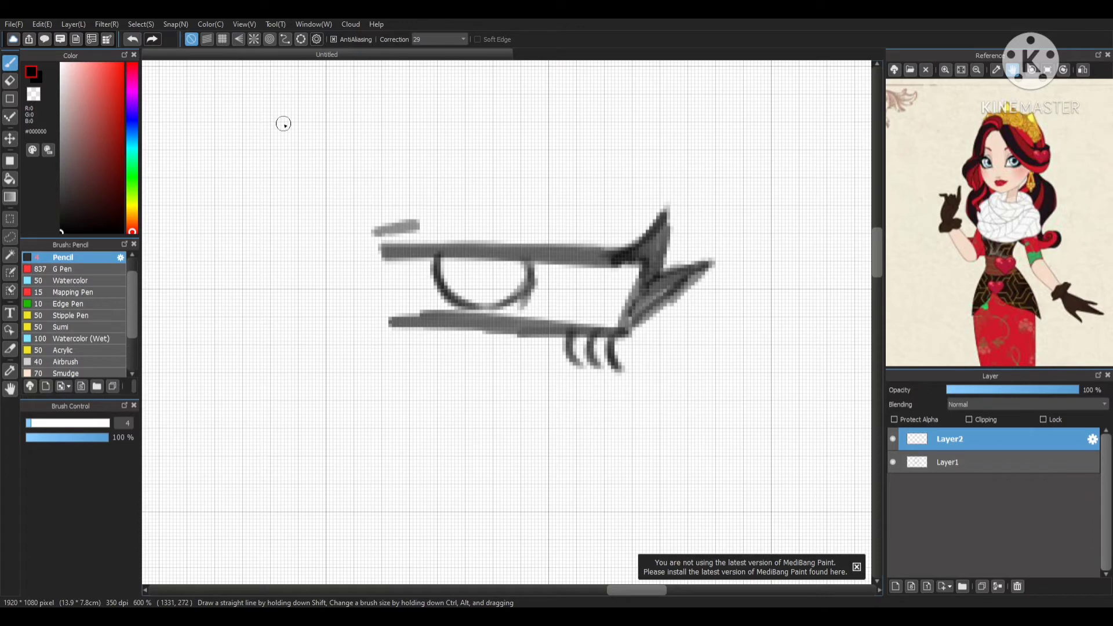
# - Undo the strokes of the second pointed lash
pyautogui.click(132, 39)
pyautogui.click(132, 39)
pyautogui.click(133, 39)
pyautogui.click(132, 39)
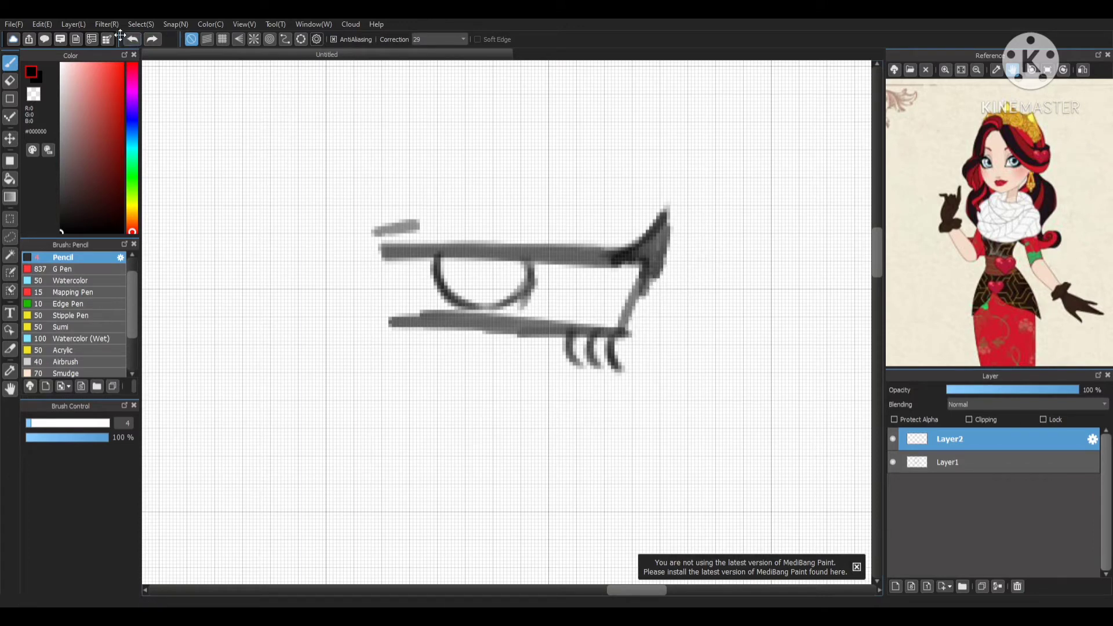
# - Try a stroke down the outer corner of the eye below the wing and undo it
pyautogui.moveTo(648, 282)
pyautogui.mouseDown()
pyautogui.moveTo(696, 313)
pyautogui.moveTo(626, 337)
pyautogui.moveTo(667, 290)
pyautogui.moveTo(648, 321)
pyautogui.mouseUp()
pyautogui.scroll(-5, 632, 187)
pyautogui.click(132, 38)
pyautogui.click(132, 39)
pyautogui.scroll(5, 638, 190)
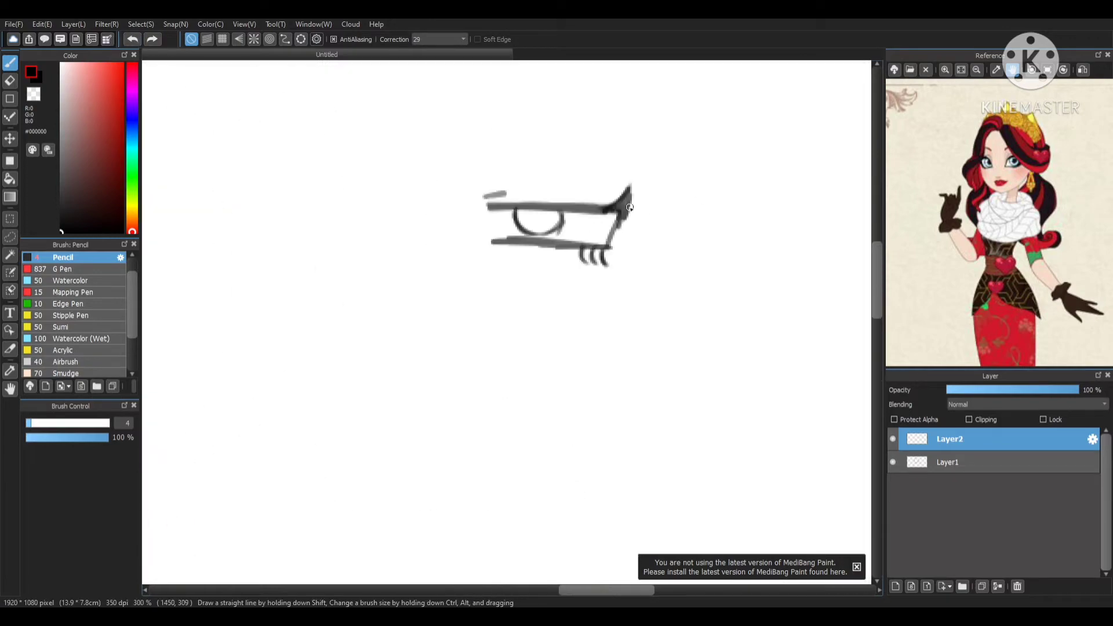
# - Thicken and darken the outer corner line from the wing down to the end of the lower lid
pyautogui.moveTo(629, 203)
pyautogui.mouseDown()
pyautogui.moveTo(615, 278)
pyautogui.moveTo(585, 313)
pyautogui.mouseUp()
pyautogui.moveTo(585, 313); pyautogui.dragTo(604, 258)
pyautogui.scroll(-5, 609, 286)
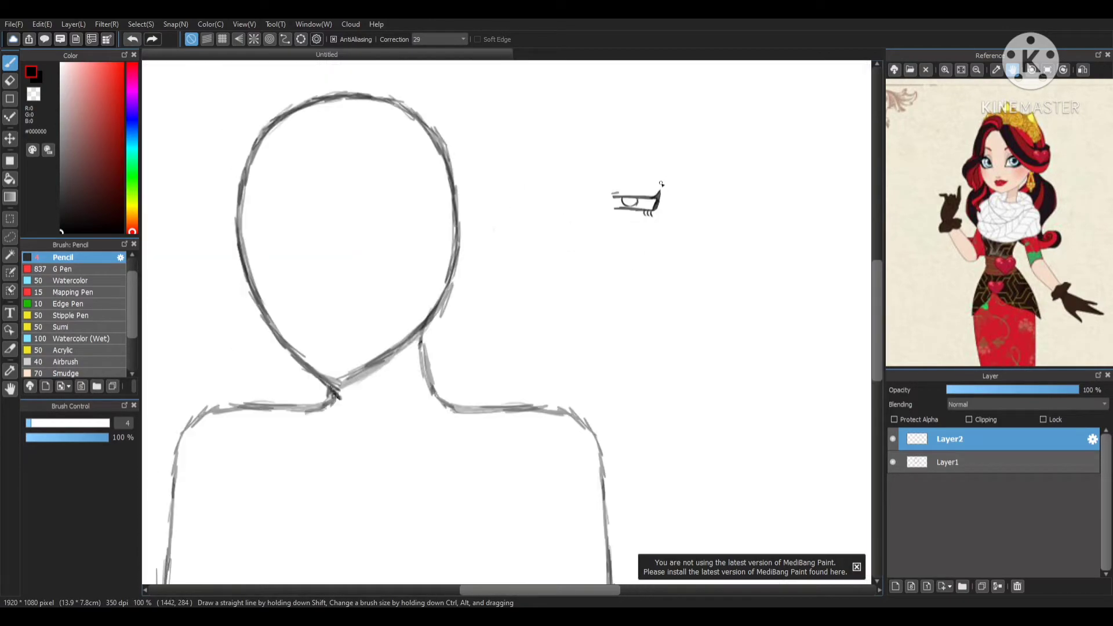
# - Try light curved strokes beside the inner corner and below the lower lid, and undo them
pyautogui.scroll(6, 659, 193)
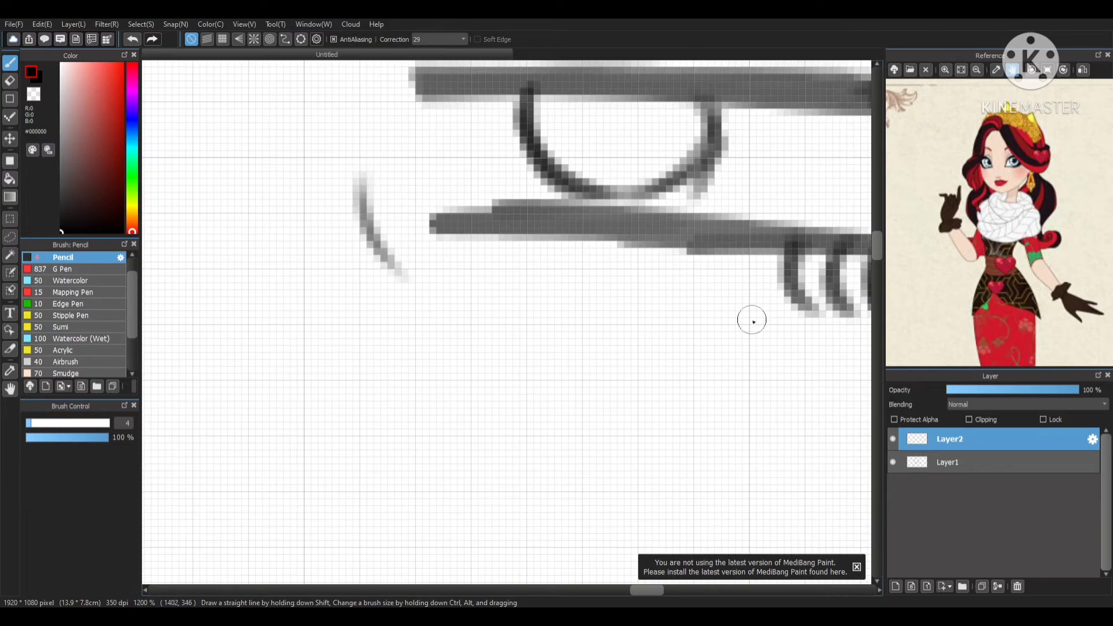
pyautogui.scroll(-6, 467, 306)
pyautogui.scroll(5, 534, 350)
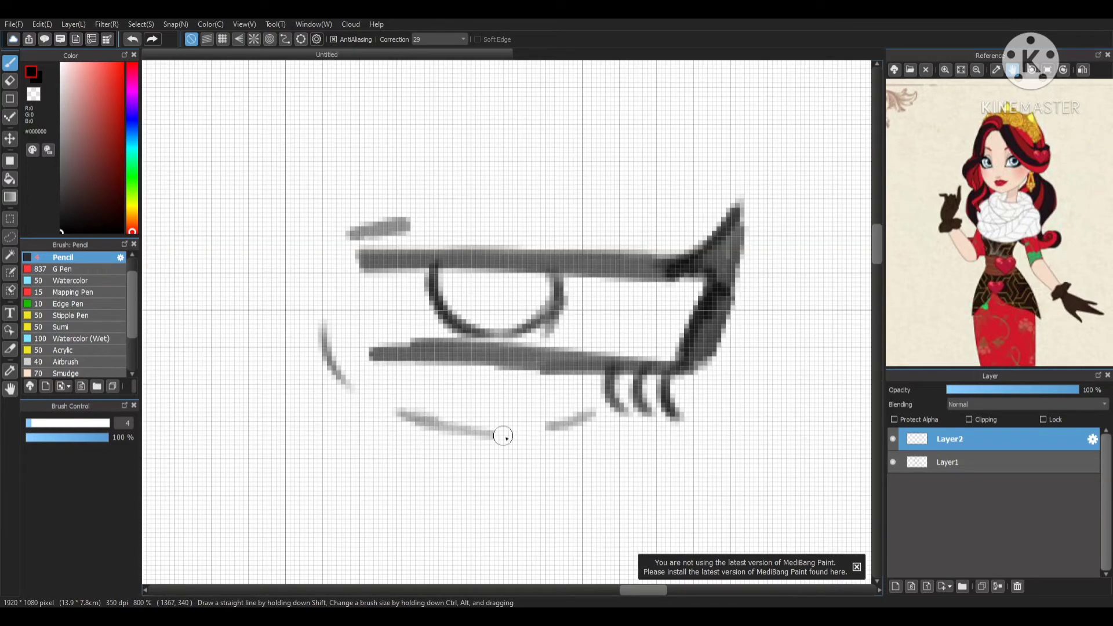
pyautogui.scroll(-4, 522, 394)
pyautogui.scroll(3, 532, 365)
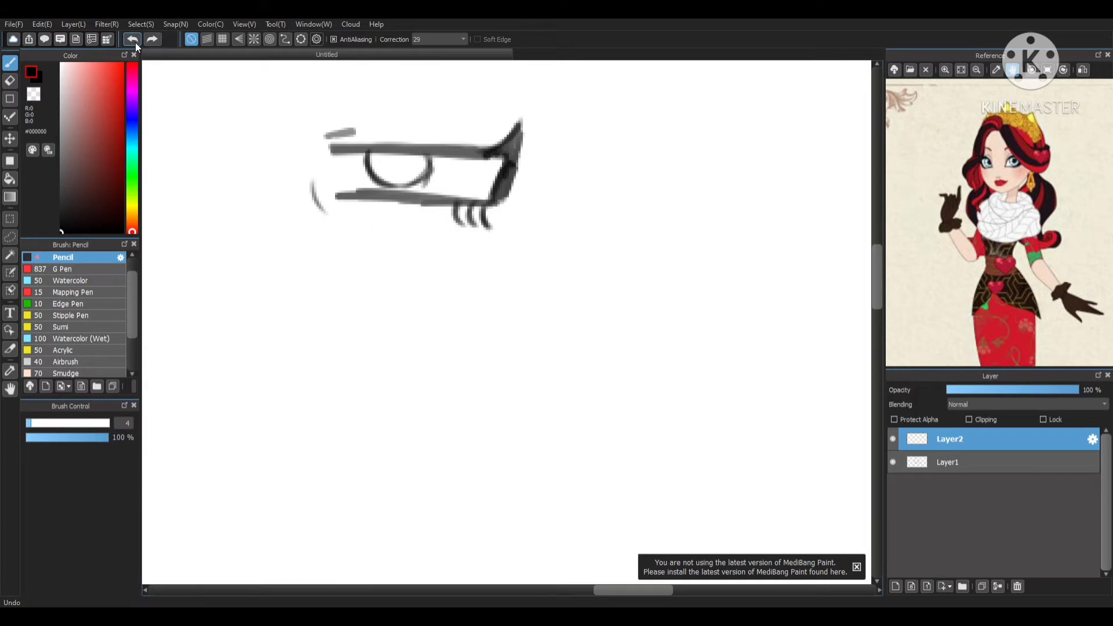
pyautogui.click(132, 39)
pyautogui.scroll(-4, 571, 283)
pyautogui.scroll(4, 552, 118)
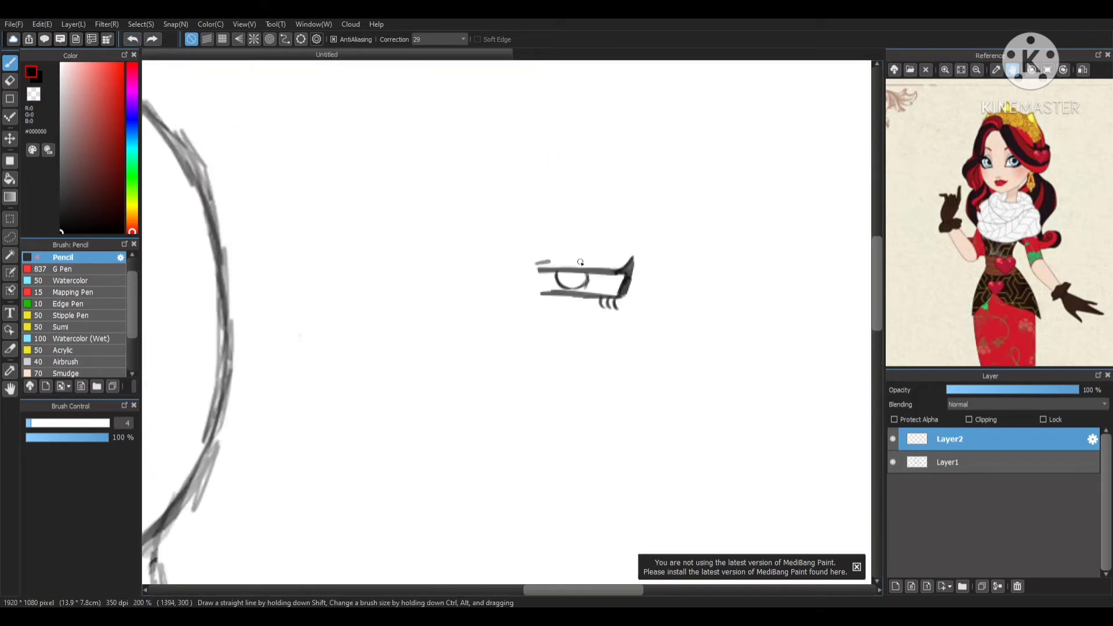
# - Add a new layer directly above the head and body sketch layer
pyautogui.scroll(3, 552, 119)
pyautogui.click(979, 466)
pyautogui.click(896, 586)
pyautogui.scroll(-1, 624, 377)
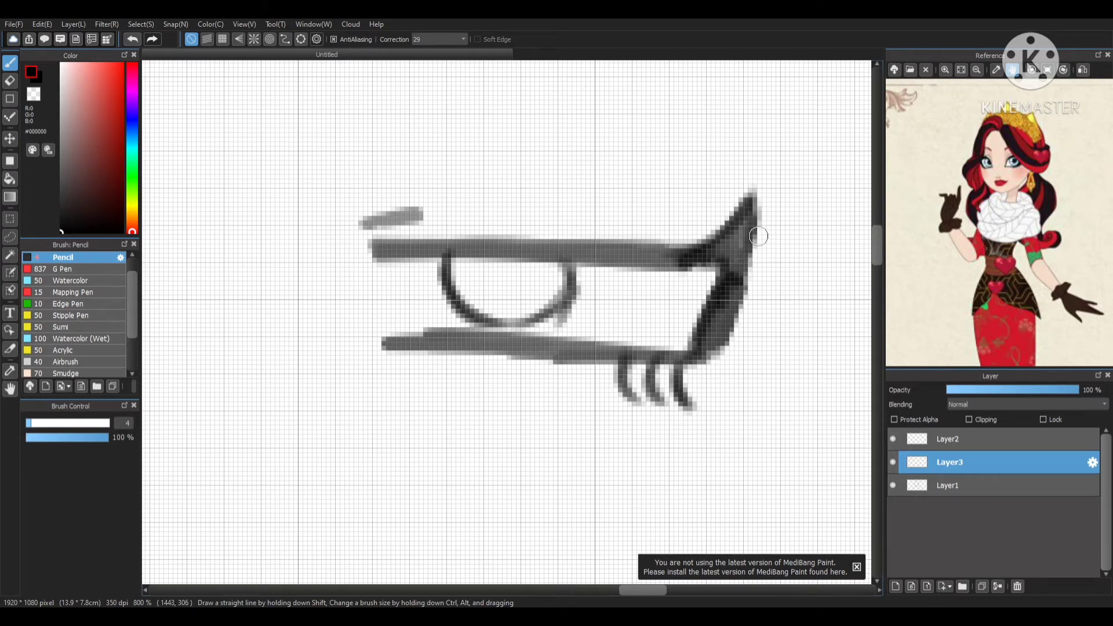
# - Discard a duplicate of the eye line art layer and merge Layer2 down into Layer3
pyautogui.click(986, 441)
pyautogui.click(984, 590)
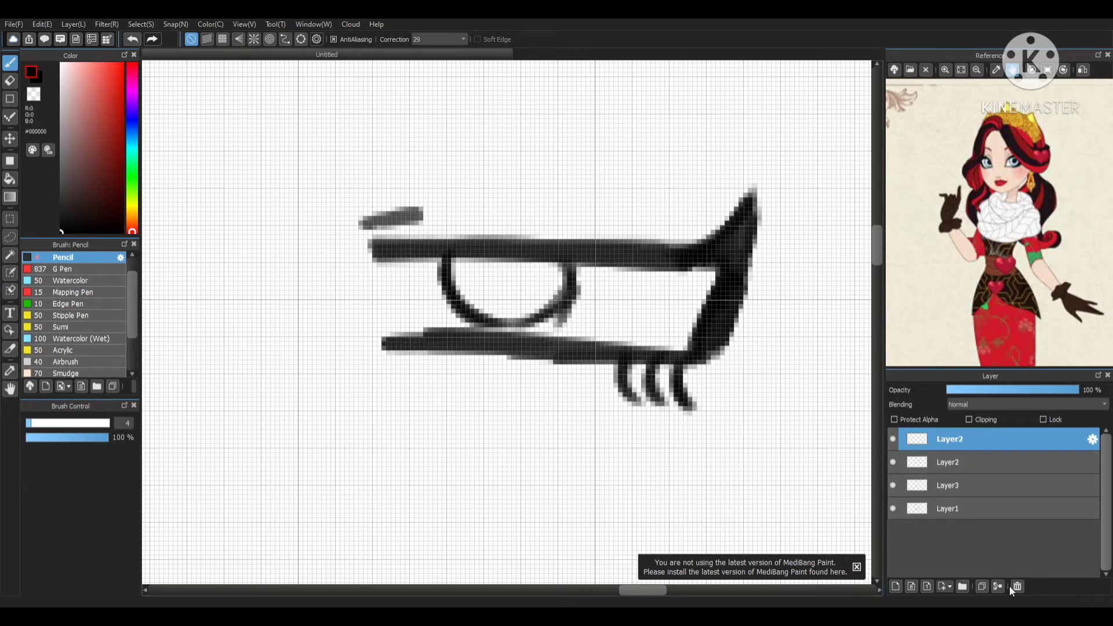
pyautogui.click(1014, 587)
pyautogui.click(998, 586)
pyautogui.click(894, 439)
pyautogui.click(895, 439)
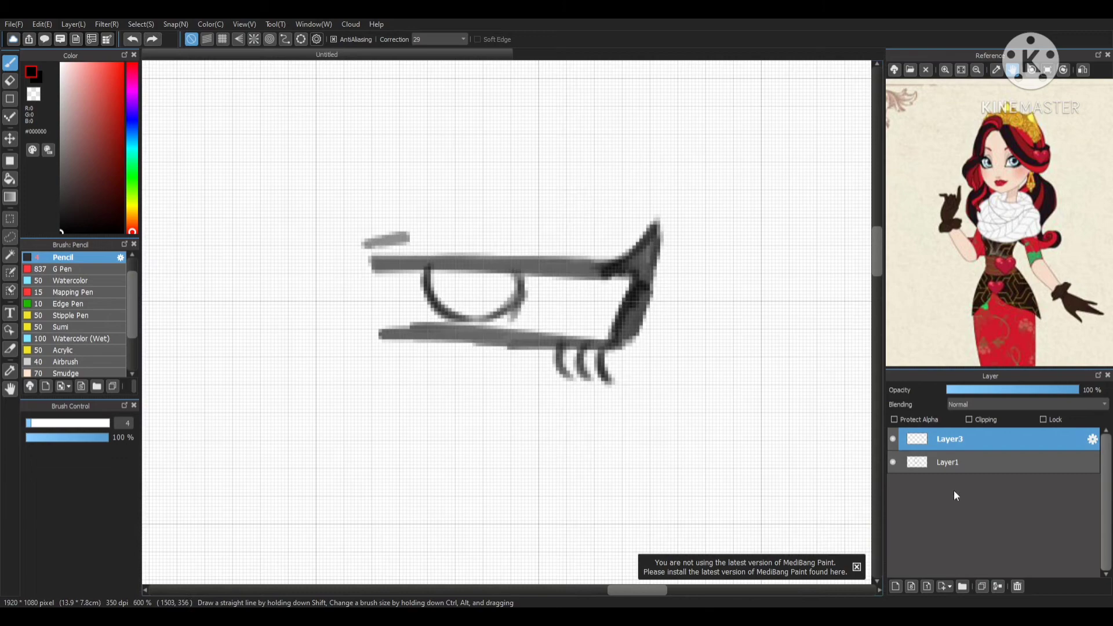
# - Add a layer beneath the eye line art and pick the Watercolor brush at size 25
pyautogui.click(951, 462)
pyautogui.click(896, 587)
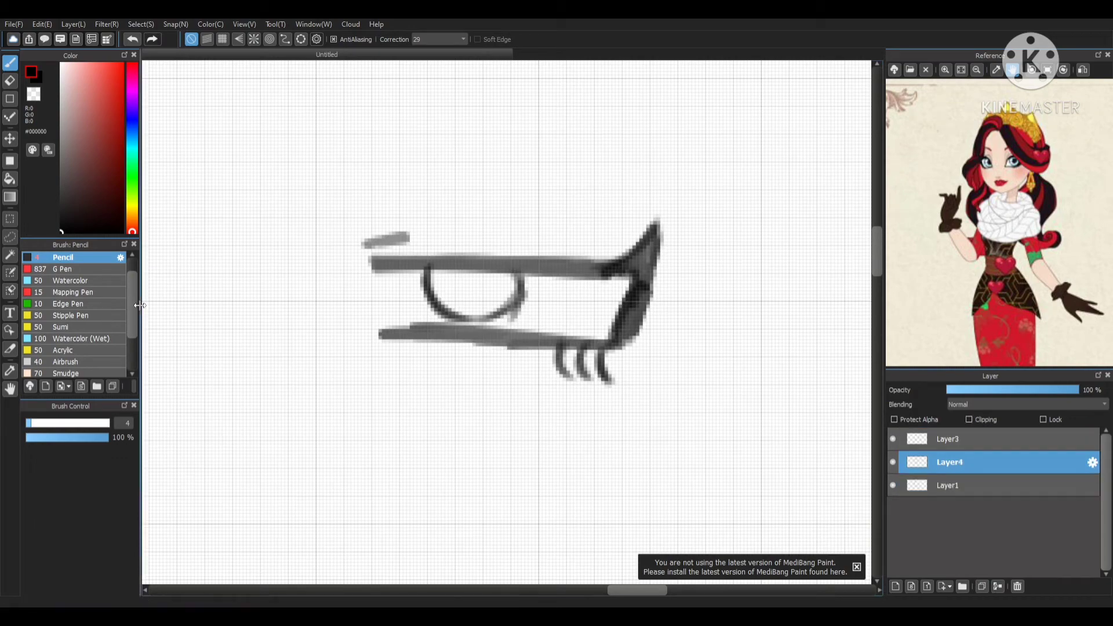
pyautogui.scroll(-1, 75, 281)
pyautogui.click(75, 272)
pyautogui.scroll(2, 542, 268)
pyautogui.click(73, 424)
# - Lower the brush opacity to 7% and shade the eye white below the upper lid and at both corners
pyautogui.moveTo(522, 313)
pyautogui.mouseDown()
pyautogui.moveTo(652, 360)
pyautogui.moveTo(499, 364)
pyautogui.mouseUp()
pyautogui.click(132, 39)
pyautogui.moveTo(50, 437); pyautogui.dragTo(35, 438)
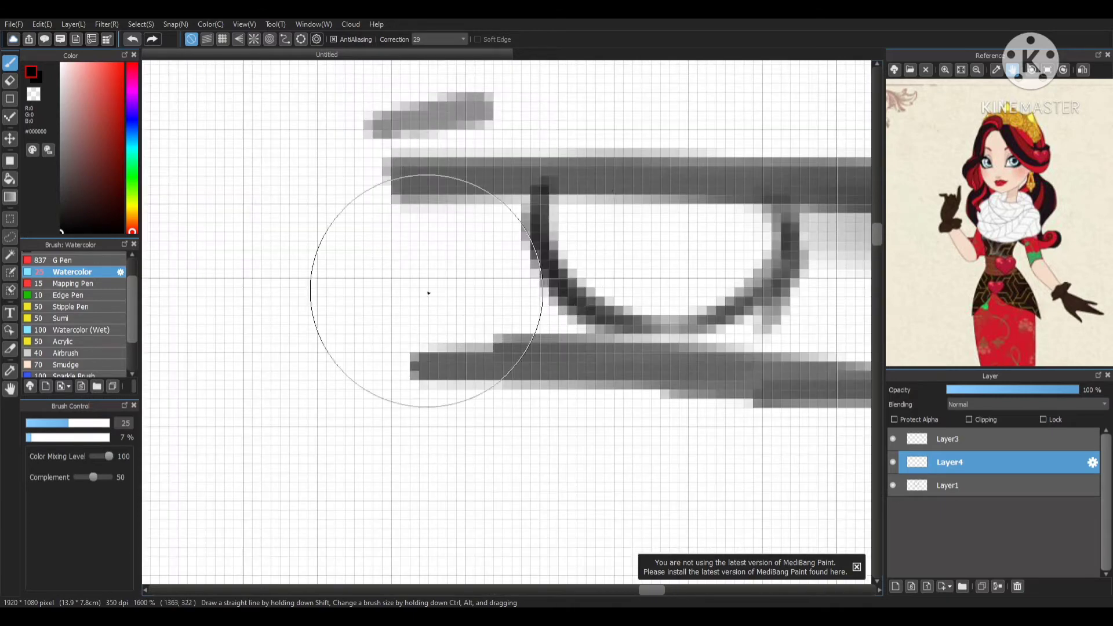
pyautogui.moveTo(428, 292); pyautogui.dragTo(522, 220)
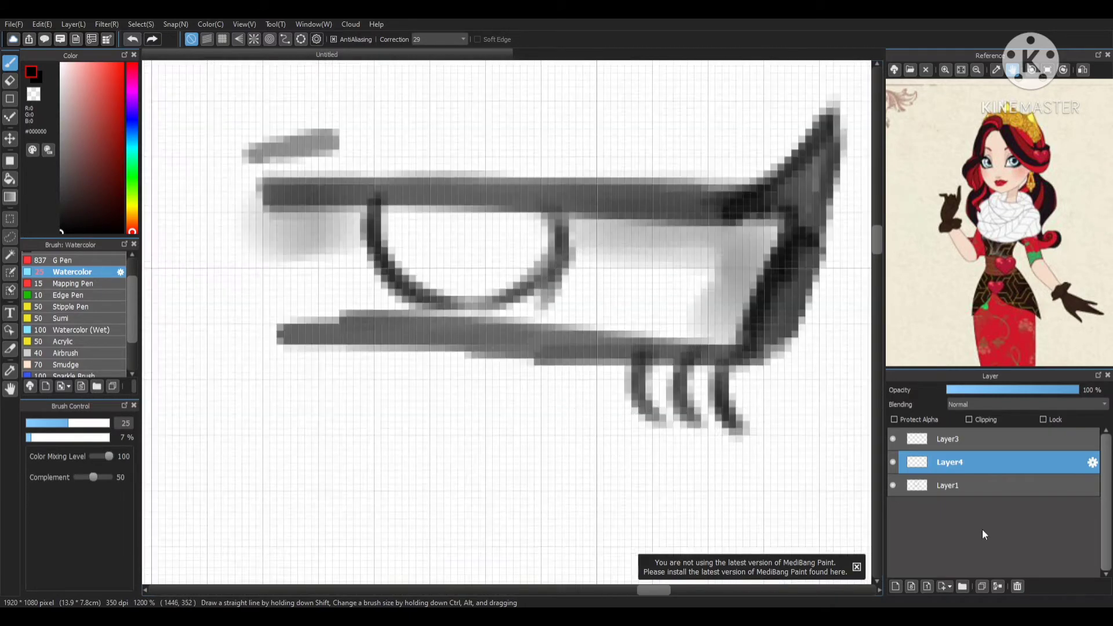
# - Add a layer above Layer1 and shade the iris grey with the Watercolor brush at size 16, leaving a light spot near the upper lid
pyautogui.click(980, 486)
pyautogui.click(895, 587)
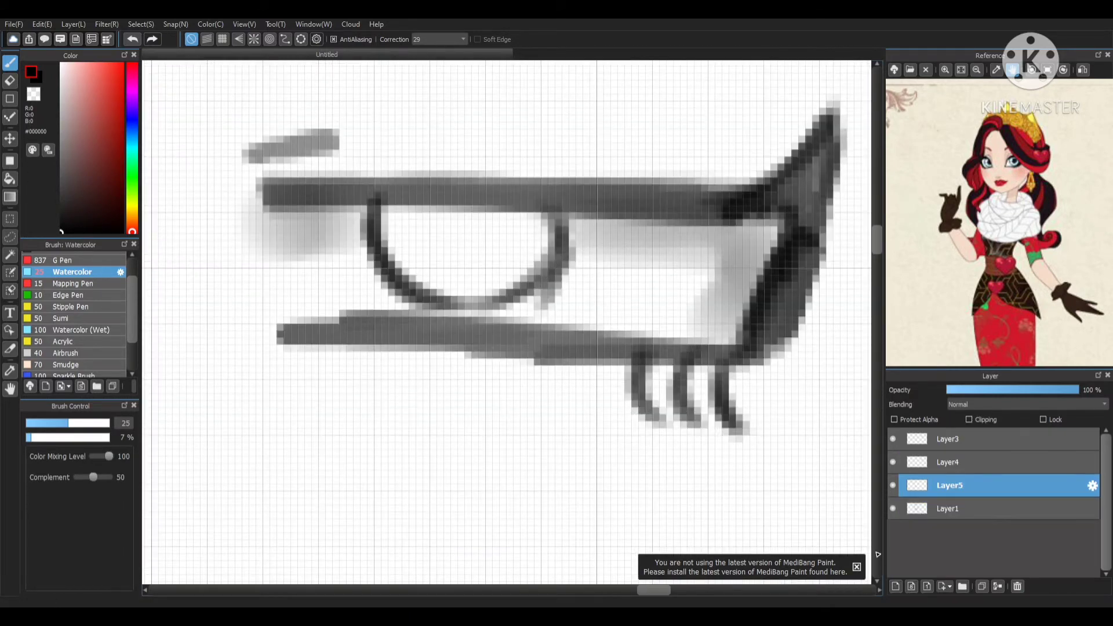
pyautogui.moveTo(402, 206)
pyautogui.mouseDown()
pyautogui.moveTo(448, 275)
pyautogui.moveTo(470, 203)
pyautogui.moveTo(421, 247)
pyautogui.mouseUp()
pyautogui.click(132, 39)
pyautogui.click(132, 39)
pyautogui.click(53, 423)
pyautogui.moveTo(401, 206)
pyautogui.mouseDown()
pyautogui.moveTo(522, 234)
pyautogui.moveTo(465, 292)
pyautogui.mouseUp()
pyautogui.click(132, 39)
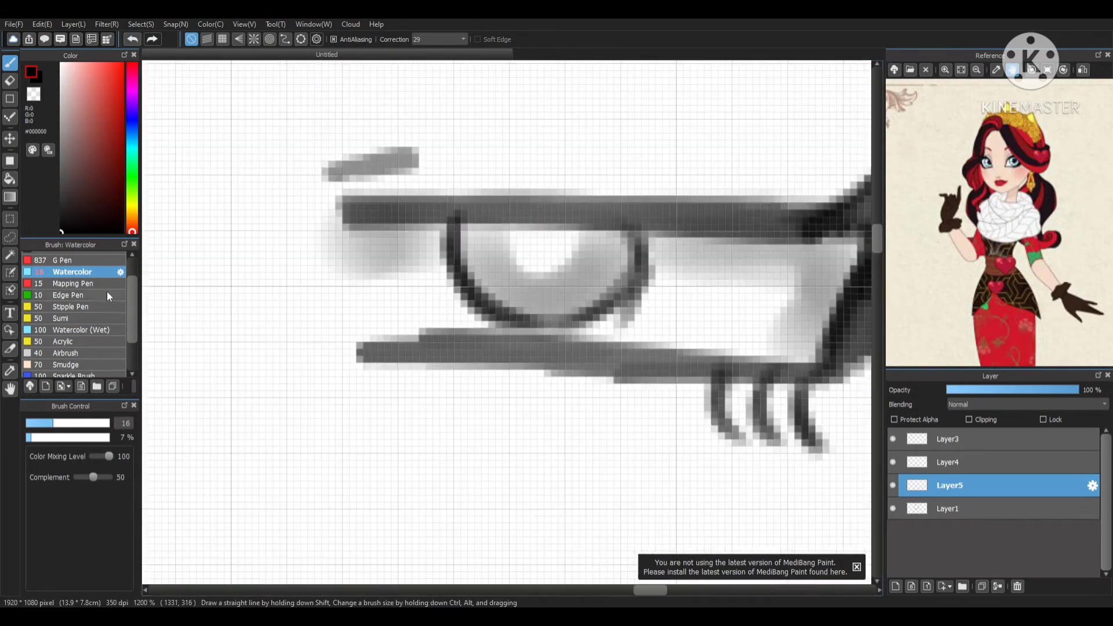
# - Soften the grey iris shading with the Blur brush at size 50
pyautogui.scroll(-2, 87, 313)
pyautogui.click(78, 348)
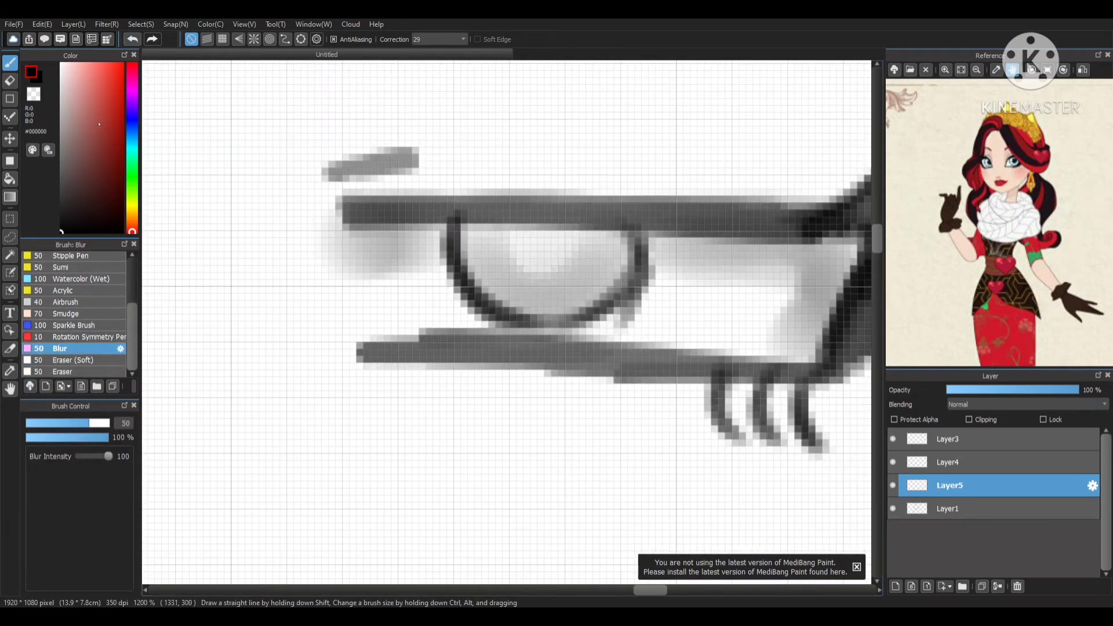
pyautogui.press('e')
pyautogui.moveTo(539, 249)
pyautogui.mouseDown()
pyautogui.moveTo(537, 233)
pyautogui.moveTo(556, 290)
pyautogui.mouseUp()
pyautogui.press('b')
pyautogui.scroll(-5, 568, 209)
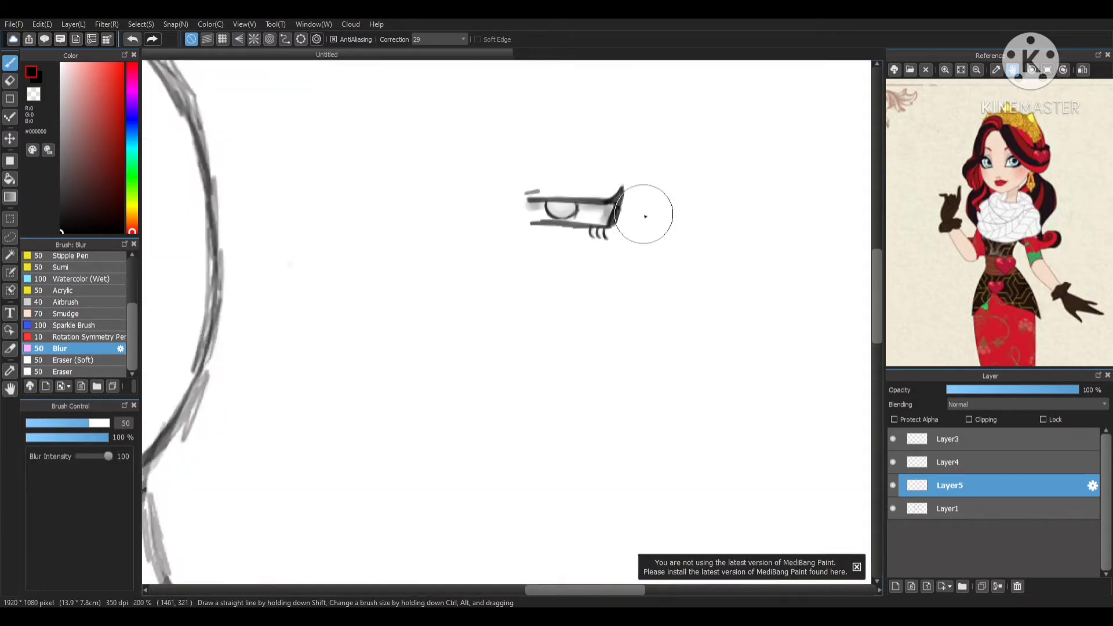
# - Add a new layer between the iris shading layer and the body sketch layer
pyautogui.scroll(8, 563, 206)
pyautogui.click(928, 508)
pyautogui.click(895, 586)
# - Try dabbing a dark pupil in the centre of the iris with the Watercolor brush
pyautogui.scroll(1, 89, 299)
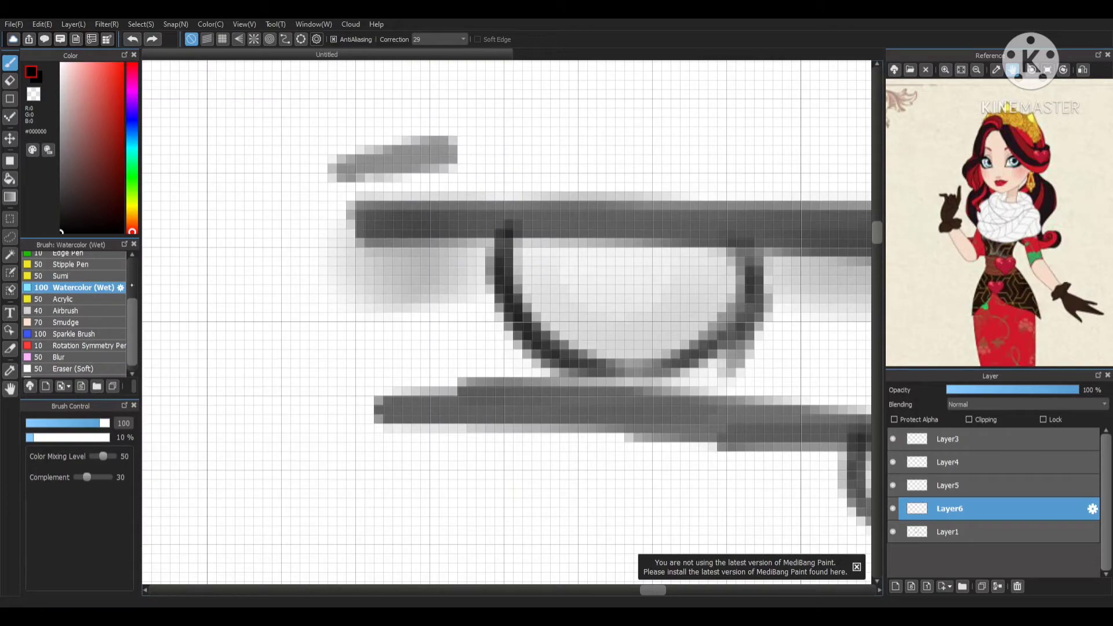
pyautogui.scroll(2, 111, 301)
pyautogui.click(110, 303)
pyautogui.scroll(-6, 597, 273)
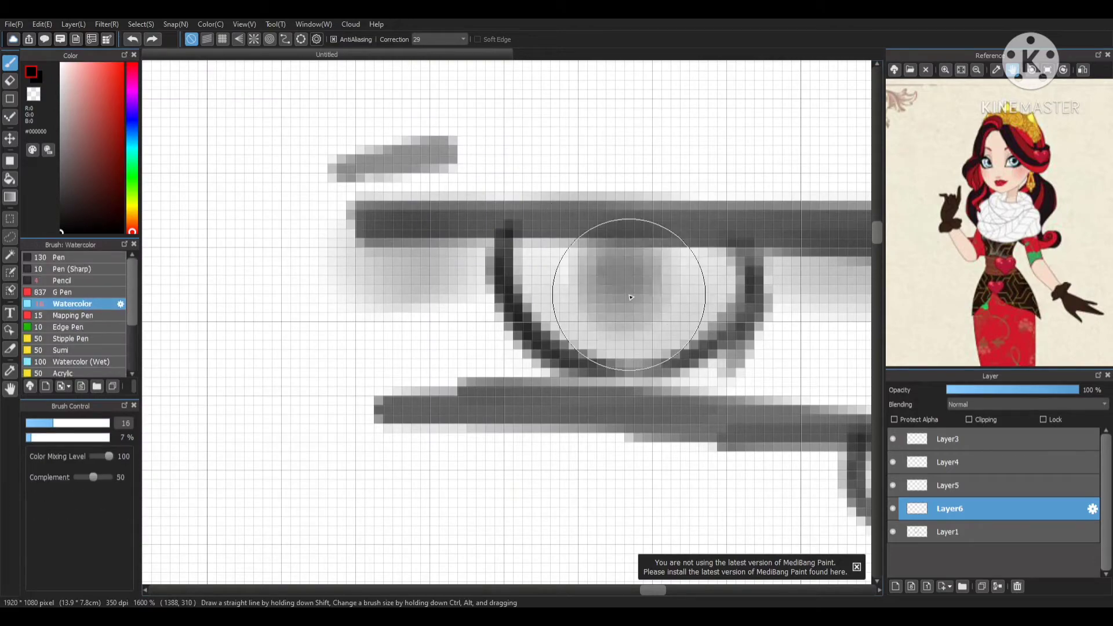
pyautogui.scroll(8, 611, 216)
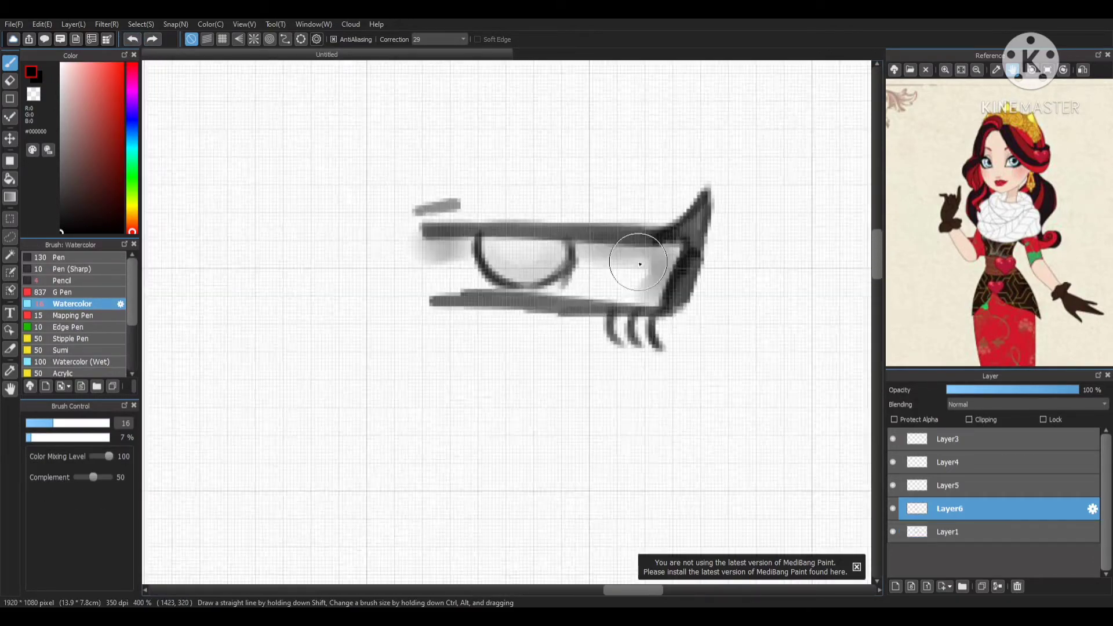
# - Blur the shading of the eye white on Layer4 with the Blur brush
pyautogui.click(950, 462)
pyautogui.scroll(-2, 75, 325)
pyautogui.click(71, 337)
pyautogui.click(72, 347)
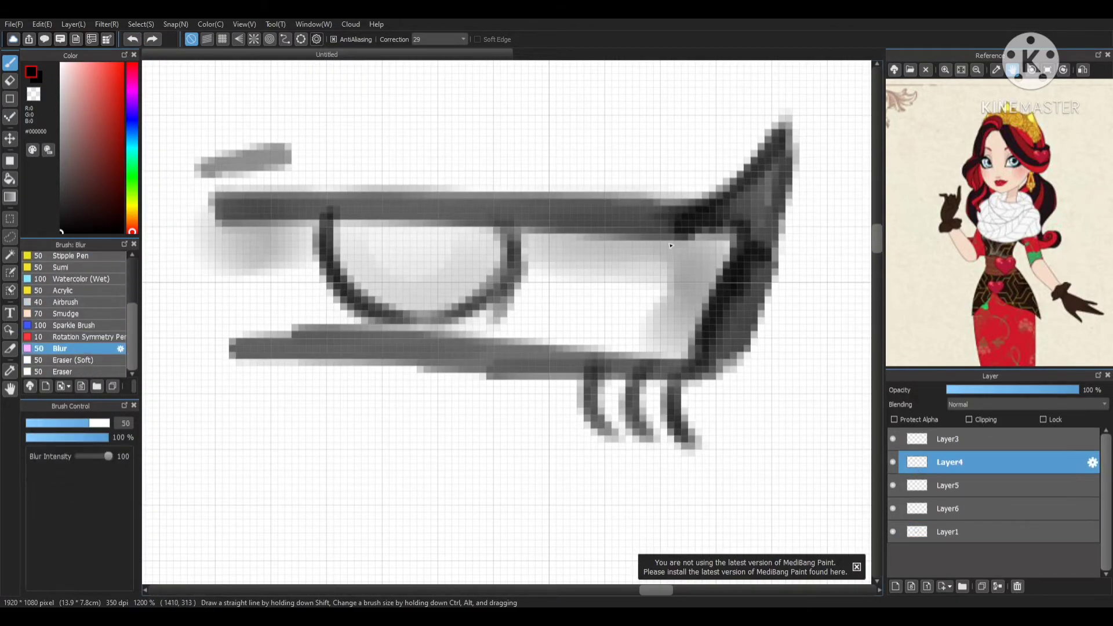
pyautogui.scroll(-4, 577, 241)
pyautogui.scroll(1, 577, 241)
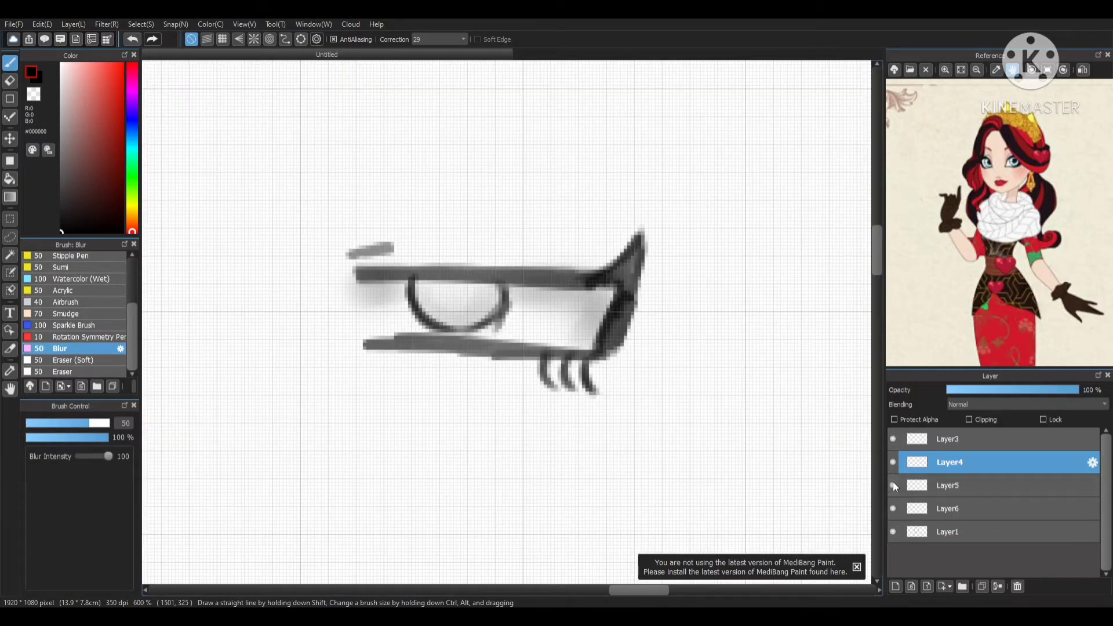
# - Duplicate the iris shading layer twice to deepen the grey of the iris
pyautogui.click(894, 484)
pyautogui.click(980, 585)
pyautogui.click(980, 585)
pyautogui.scroll(-3, 692, 351)
pyautogui.scroll(3, 669, 294)
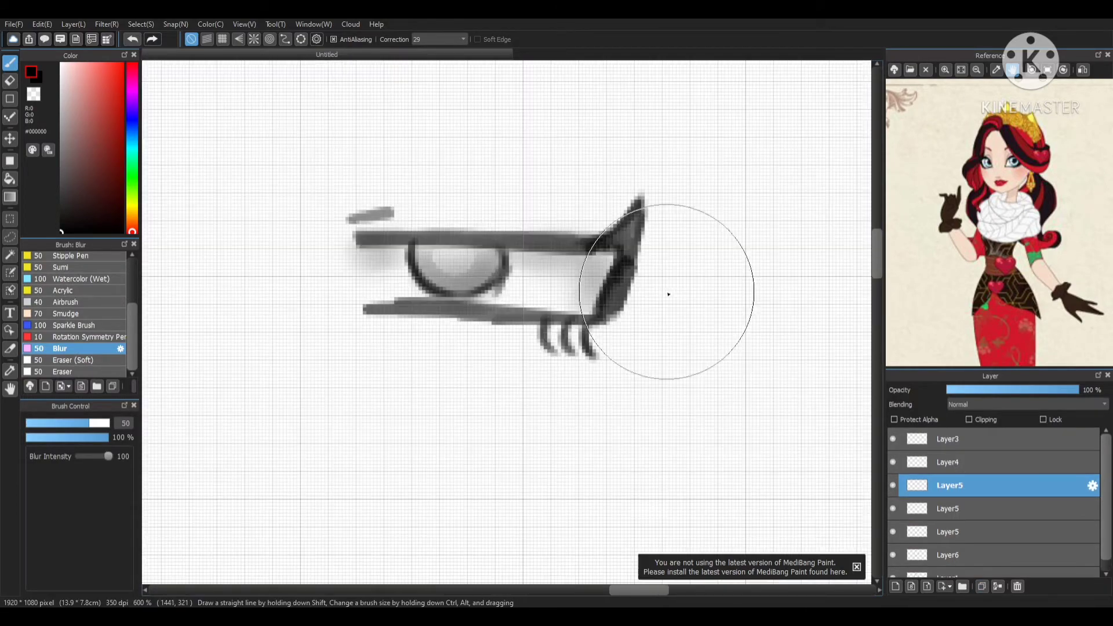
# - Add a layer above the line art and shade with Watercolor around the outer corner, the wing and below the lower lid
pyautogui.click(951, 439)
pyautogui.click(896, 586)
pyautogui.scroll(2, 98, 282)
pyautogui.click(100, 273)
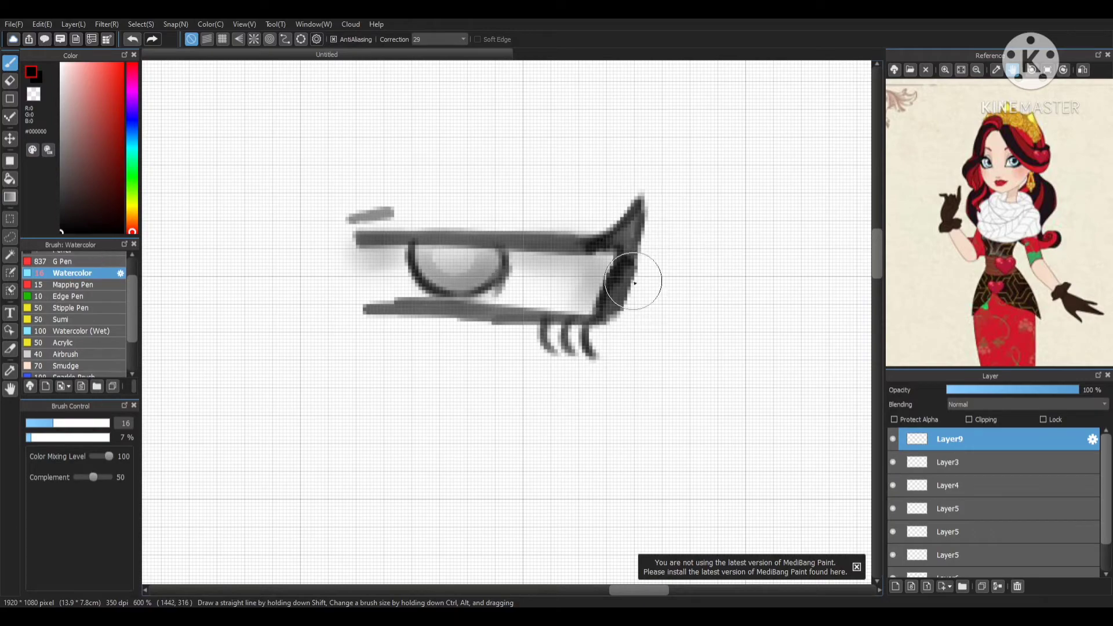
pyautogui.moveTo(634, 283)
pyautogui.mouseDown()
pyautogui.moveTo(588, 357)
pyautogui.moveTo(549, 356)
pyautogui.moveTo(530, 323)
pyautogui.moveTo(506, 337)
pyautogui.moveTo(371, 343)
pyautogui.moveTo(441, 325)
pyautogui.mouseUp()
pyautogui.scroll(-3, 603, 288)
pyautogui.scroll(4, 568, 323)
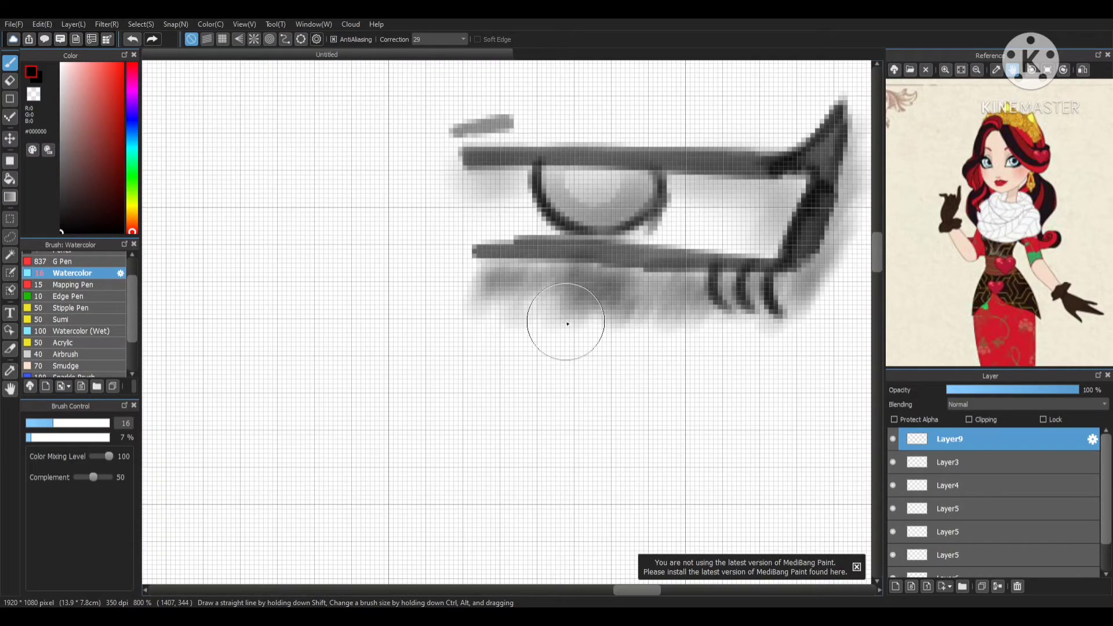
pyautogui.moveTo(568, 323)
pyautogui.mouseDown()
pyautogui.moveTo(704, 278)
pyautogui.moveTo(781, 312)
pyautogui.moveTo(854, 132)
pyautogui.mouseUp()
# - Blur the shading around the outer corner and under the lower lid into a soft shadow
pyautogui.scroll(-3, 85, 325)
pyautogui.click(85, 348)
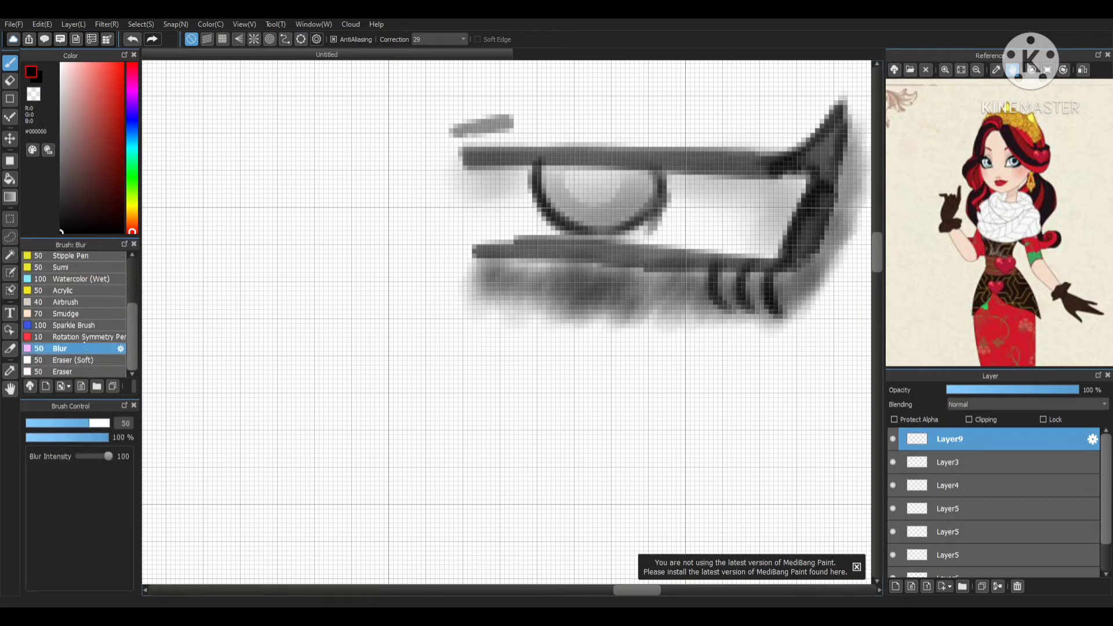
pyautogui.moveTo(676, 367); pyautogui.dragTo(437, 246)
pyautogui.scroll(-5, 437, 246)
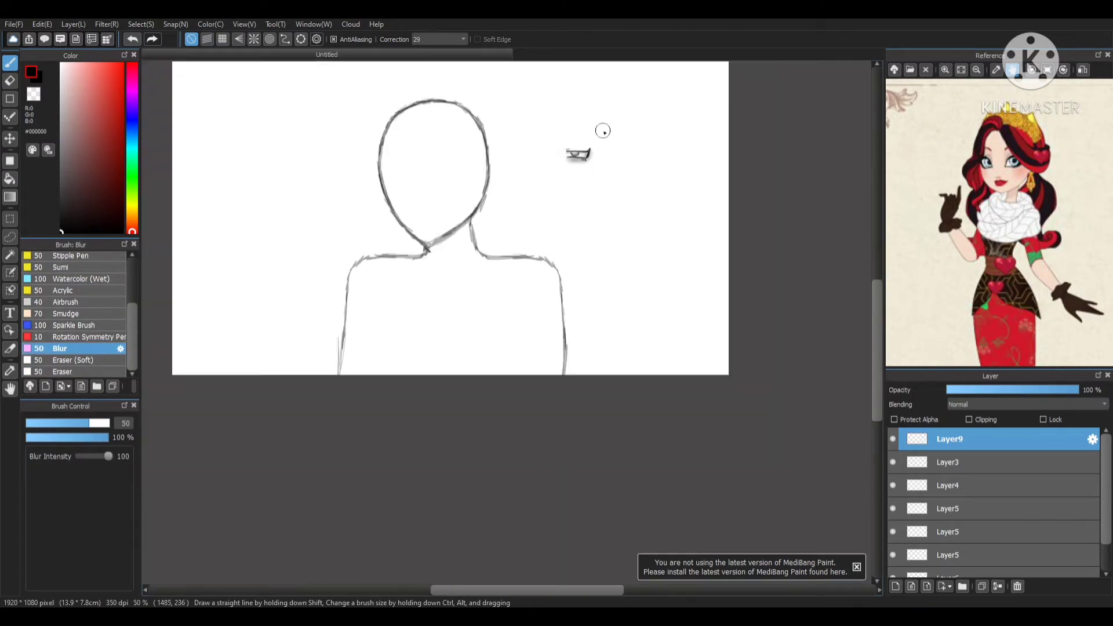
pyautogui.scroll(5, 605, 147)
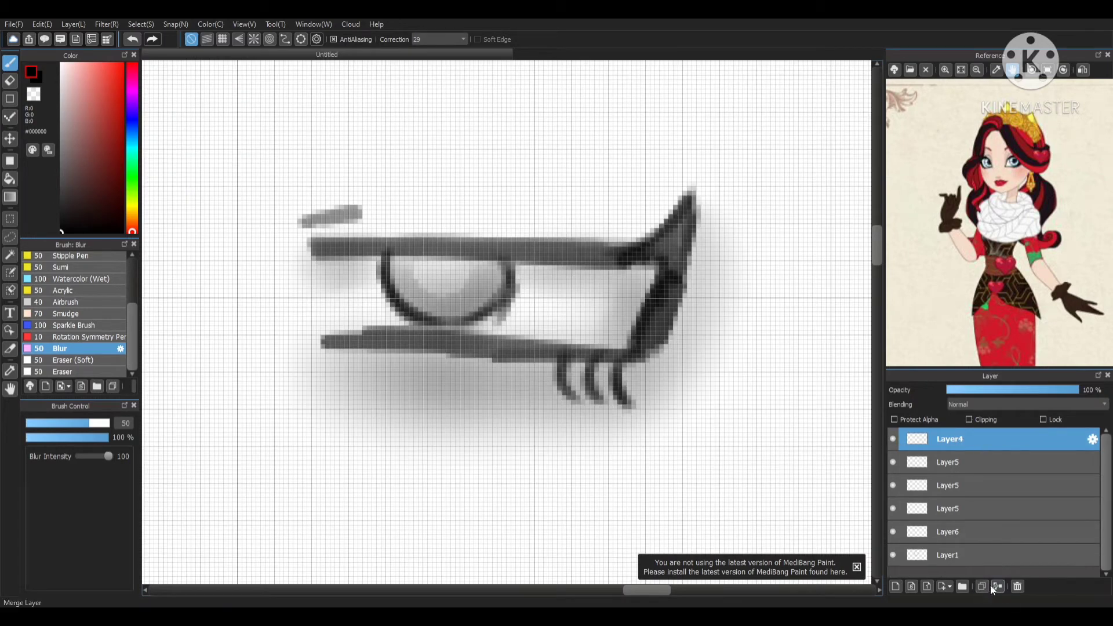
# - Merge the eye line art and shading layers down into a single Layer5
pyautogui.click(993, 586)
pyautogui.click(995, 587)
pyautogui.click(995, 587)
# - Toggle the visibility of Layer5 and Layer6 to check what each one contains
pyautogui.click(893, 440)
pyautogui.scroll(-5, 760, 337)
pyautogui.click(894, 461)
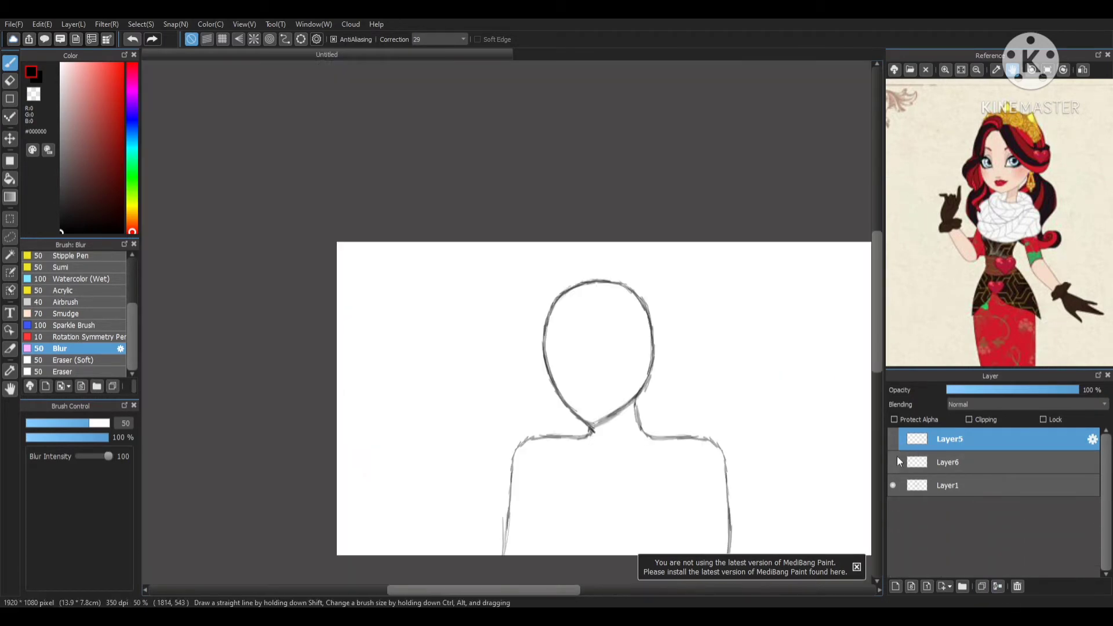
pyautogui.click(896, 458)
pyautogui.scroll(2, 723, 355)
pyautogui.click(893, 439)
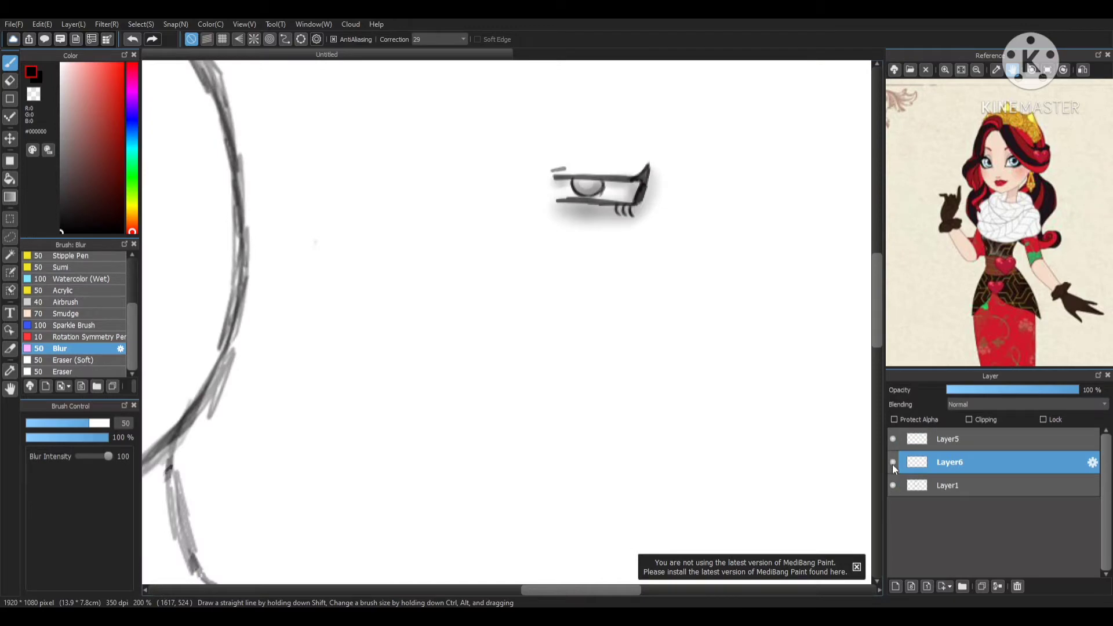
# - Duplicate the merged eye layer
pyautogui.click(916, 442)
pyautogui.scroll(-3, 698, 329)
pyautogui.click(981, 586)
pyautogui.scroll(1, 405, 269)
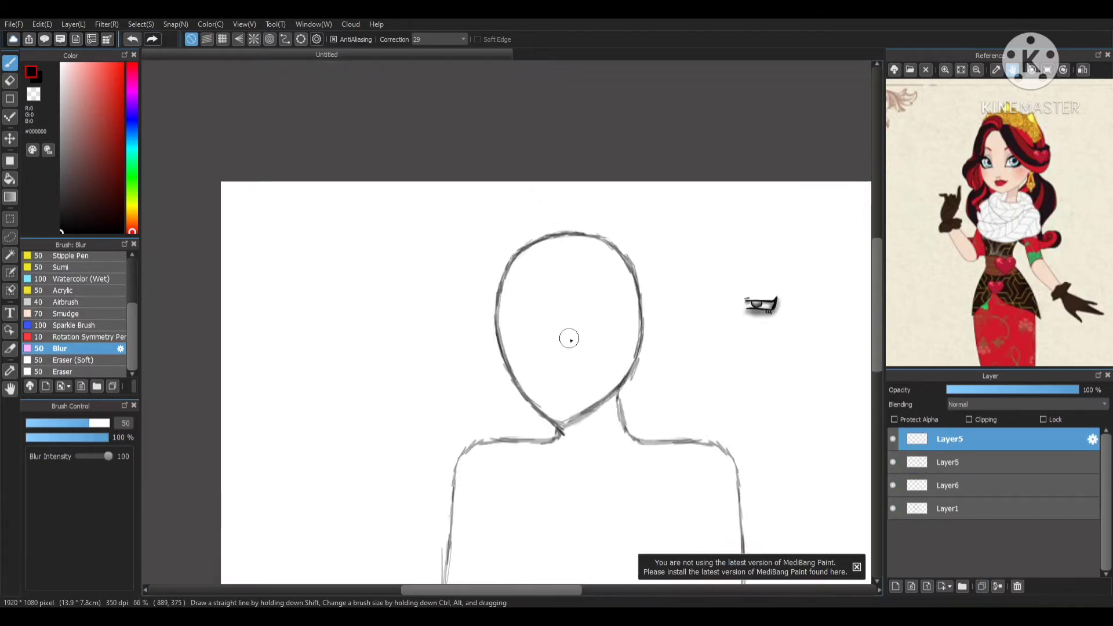
pyautogui.scroll(2, 569, 339)
# - Transform the duplicated eye, enlarging it and placing it on the face against the right edge of the head
pyautogui.click(141, 24)
pyautogui.click(199, 194)
pyautogui.scroll(-1, 521, 227)
pyautogui.moveTo(836, 230); pyautogui.dragTo(580, 231)
pyautogui.moveTo(597, 233); pyautogui.dragTo(572, 232)
pyautogui.click(839, 584)
pyautogui.scroll(-4, 621, 383)
pyautogui.scroll(4, 611, 382)
# - Duplicate the placed eye, flip the copy horizontally and move it to the left side of the face
pyautogui.click(1006, 464)
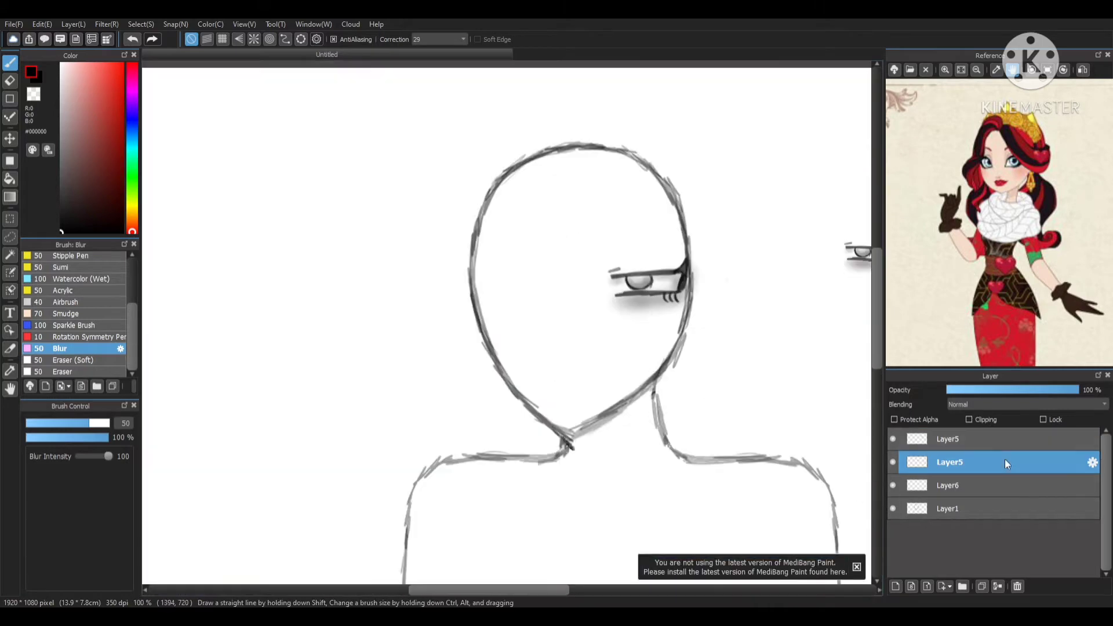
pyautogui.click(1008, 442)
pyautogui.click(982, 587)
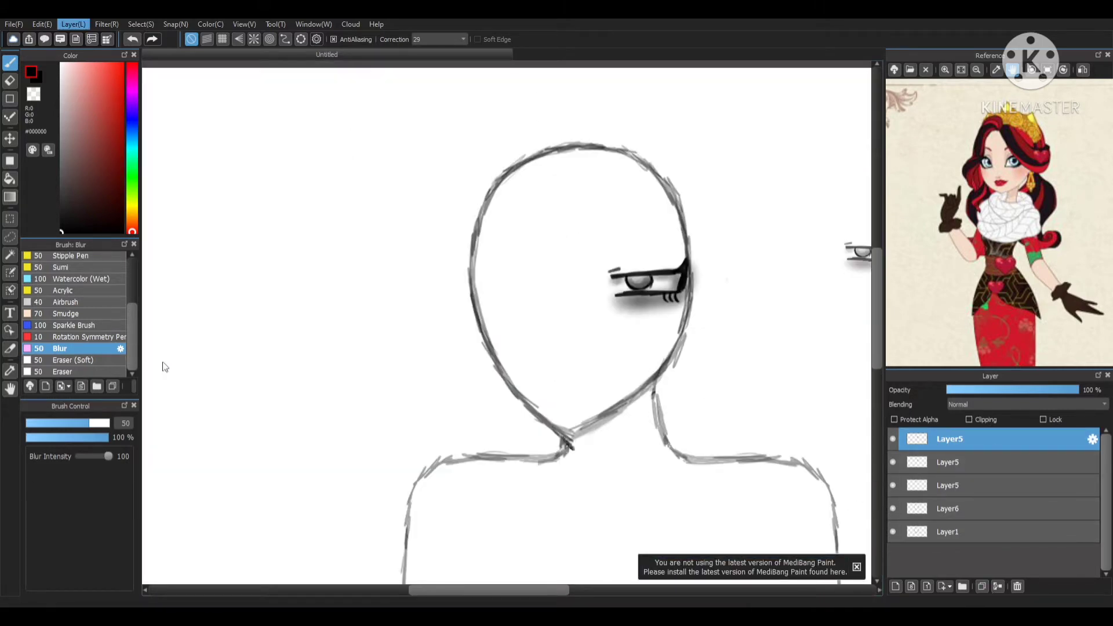
pyautogui.click(10, 139)
pyautogui.moveTo(624, 329); pyautogui.dragTo(556, 326)
# - Transform the eye on the right side of the face to make it slightly larger
pyautogui.click(1006, 463)
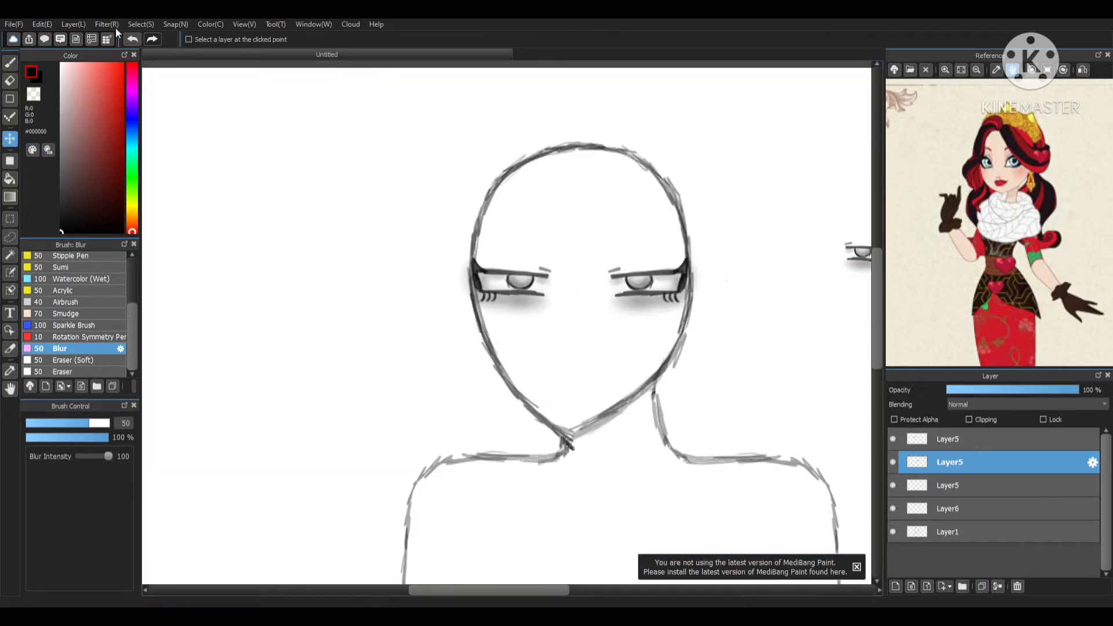
pyautogui.click(149, 24)
pyautogui.click(175, 178)
pyautogui.moveTo(603, 235); pyautogui.dragTo(595, 228)
pyautogui.moveTo(627, 257); pyautogui.dragTo(626, 258)
pyautogui.click(839, 584)
pyautogui.scroll(-6, 602, 195)
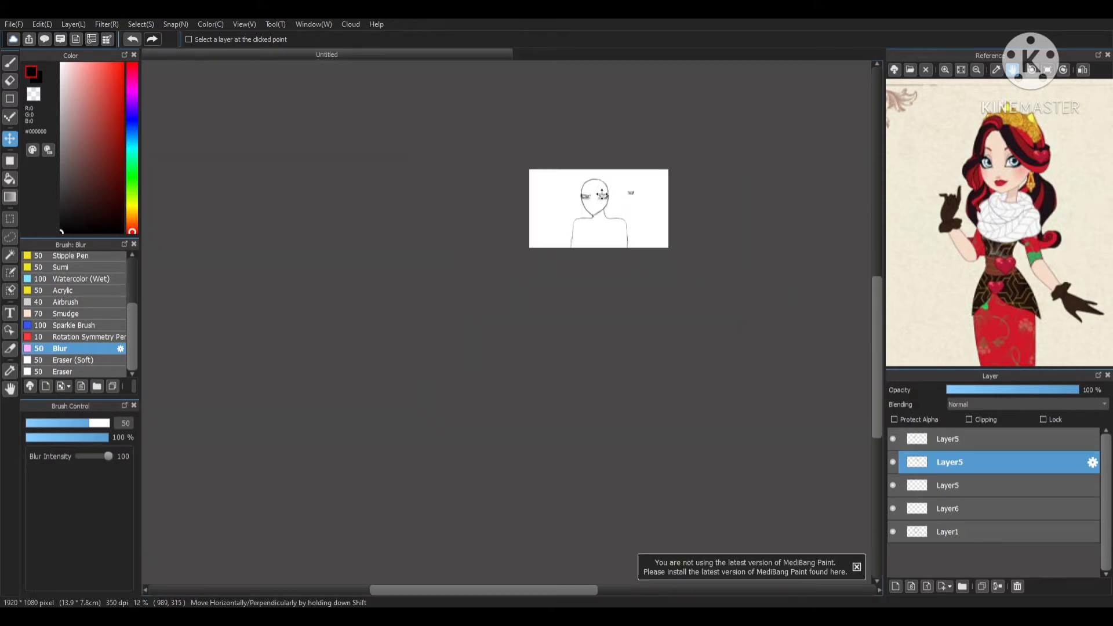
# - Transform the eye on the left side of the face, adjusting its placement against the left edge of the head
pyautogui.scroll(6, 602, 194)
pyautogui.click(931, 448)
pyautogui.scroll(1, 693, 197)
pyautogui.click(142, 24)
pyautogui.click(203, 176)
pyautogui.moveTo(473, 225); pyautogui.dragTo(433, 216)
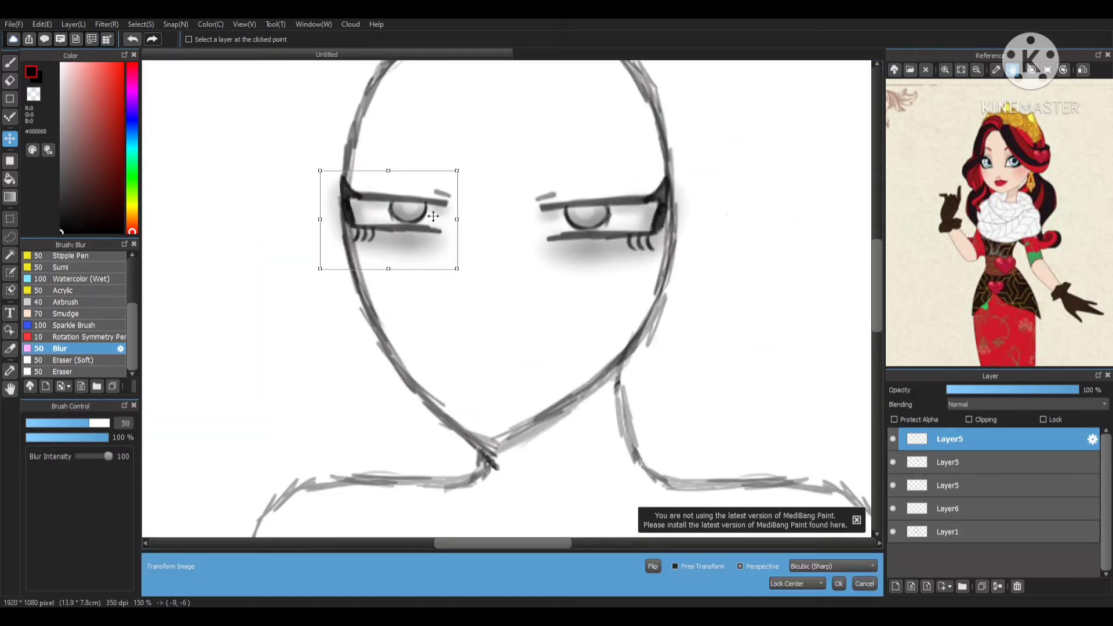
pyautogui.click(839, 584)
pyautogui.scroll(-4, 724, 347)
# - On a new layer, paint a thick black eyebrow above the eye on the right side of the face with the Watercolor brush at size 11.5
pyautogui.scroll(5, 684, 260)
pyautogui.click(896, 586)
pyautogui.click(10, 63)
pyautogui.scroll(1, 97, 322)
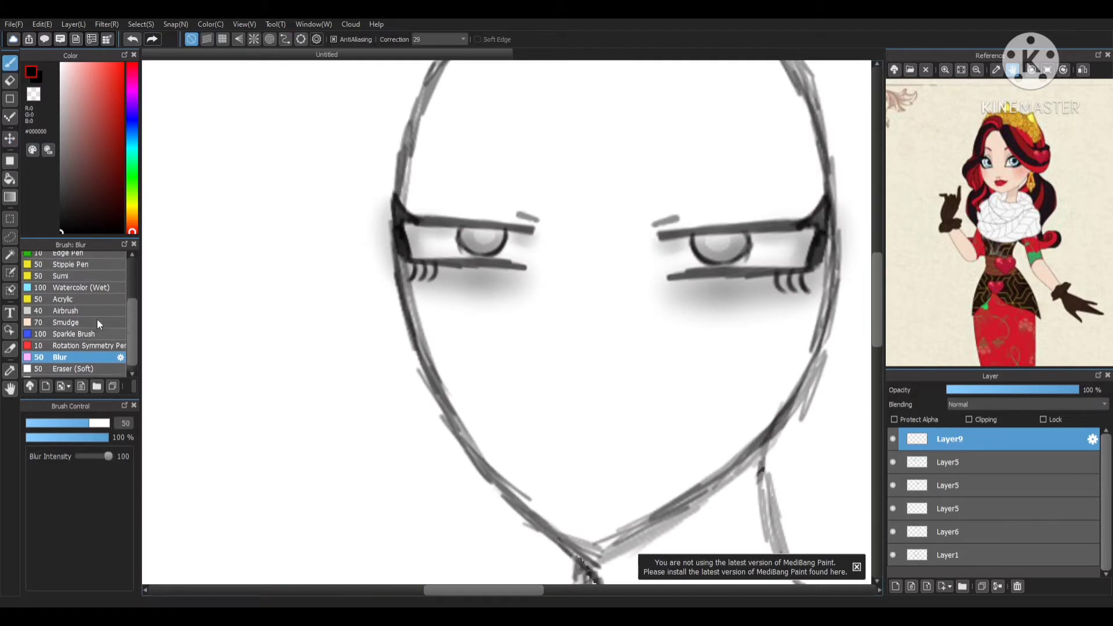
pyautogui.scroll(3, 96, 319)
pyautogui.click(89, 302)
pyautogui.scroll(4, 754, 152)
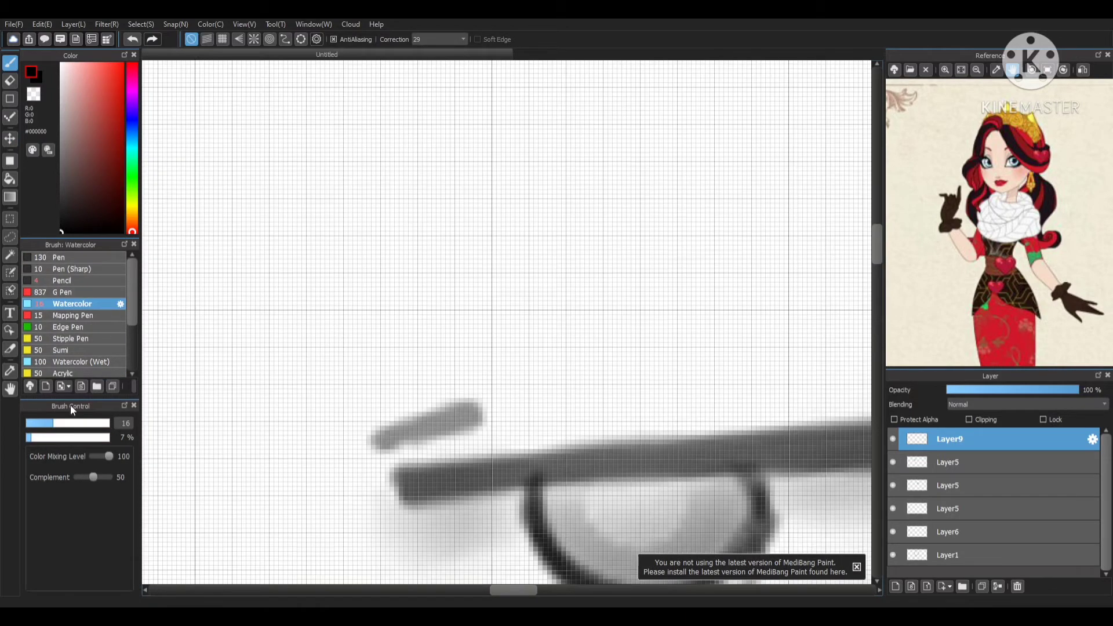
pyautogui.click(44, 423)
pyautogui.scroll(-1, 431, 354)
pyautogui.moveTo(482, 299)
pyautogui.mouseDown()
pyautogui.moveTo(510, 307)
pyautogui.moveTo(457, 300)
pyautogui.moveTo(457, 312)
pyautogui.moveTo(571, 308)
pyautogui.moveTo(535, 340)
pyautogui.moveTo(478, 277)
pyautogui.moveTo(455, 275)
pyautogui.moveTo(472, 302)
pyautogui.moveTo(539, 298)
pyautogui.moveTo(581, 335)
pyautogui.moveTo(632, 305)
pyautogui.mouseUp()
pyautogui.scroll(-2, 684, 223)
pyautogui.scroll(2, 822, 250)
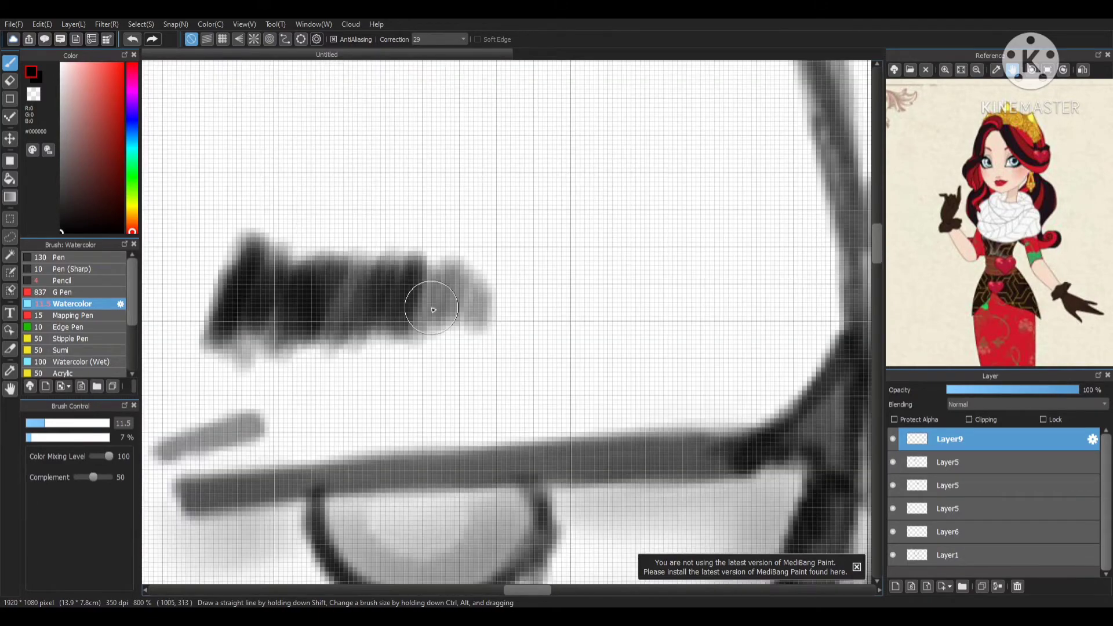
pyautogui.moveTo(427, 298)
pyautogui.mouseDown()
pyautogui.moveTo(488, 291)
pyautogui.moveTo(506, 327)
pyautogui.moveTo(559, 308)
pyautogui.moveTo(542, 331)
pyautogui.moveTo(493, 263)
pyautogui.moveTo(601, 342)
pyautogui.moveTo(643, 312)
pyautogui.moveTo(598, 332)
pyautogui.moveTo(652, 309)
pyautogui.mouseUp()
pyautogui.scroll(-6, 698, 245)
# - Transform the painted eyebrow, stretching it slightly wider above the eye
pyautogui.scroll(3, 609, 272)
pyautogui.hotkey('ctrl', 't')
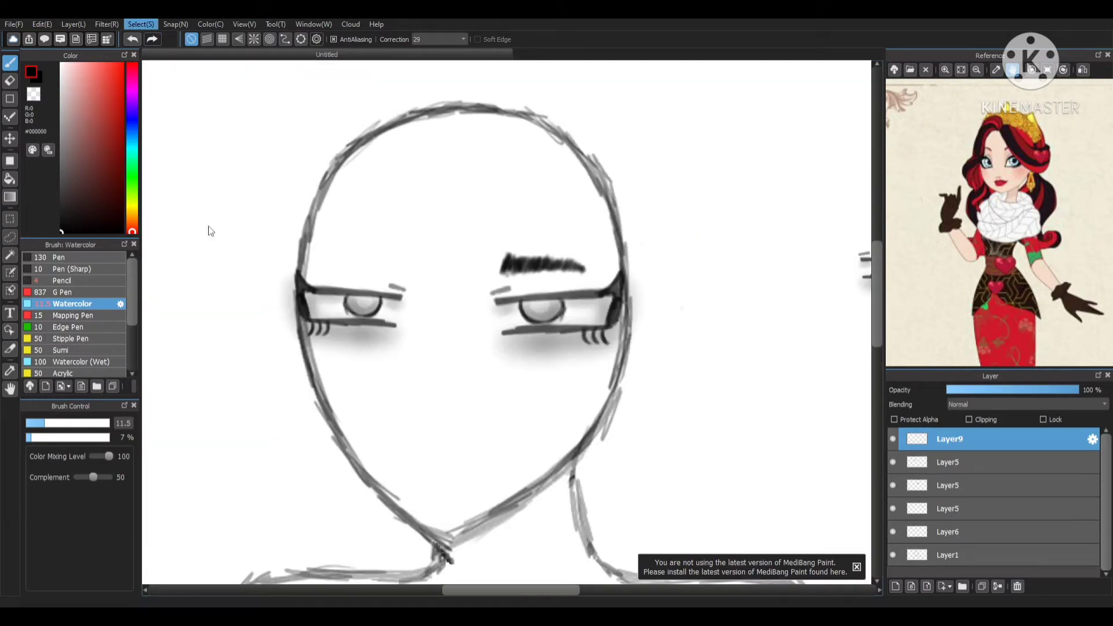
pyautogui.moveTo(587, 241); pyautogui.dragTo(594, 243)
pyautogui.click(839, 584)
# - Duplicate the eyebrow, flip the copy horizontally and place it above the eye on the left side of the face
pyautogui.click(981, 587)
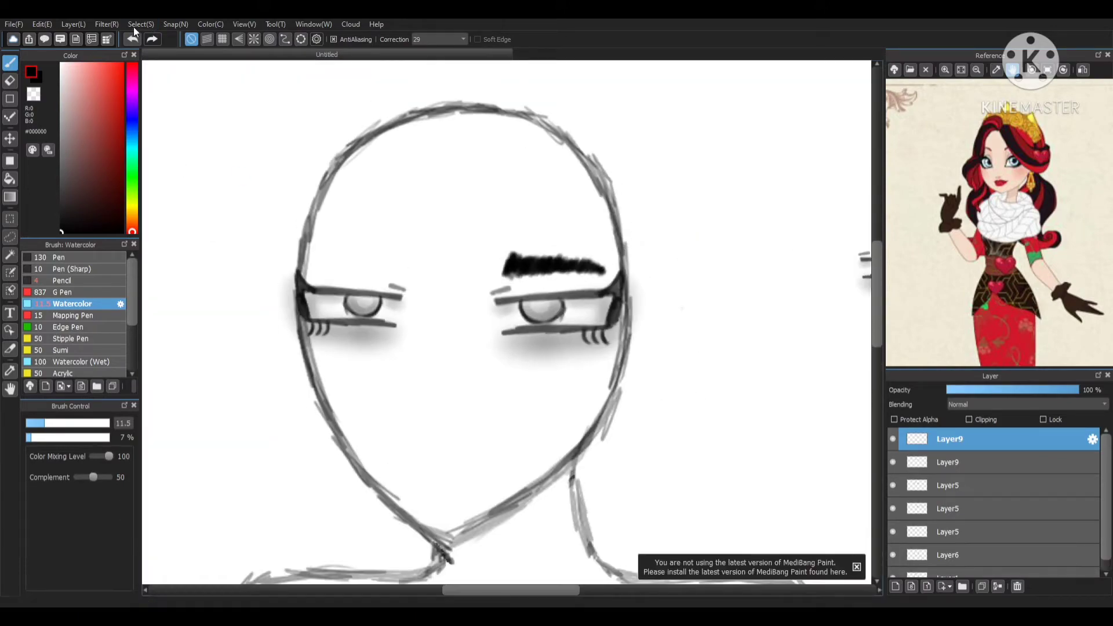
pyautogui.click(123, 363)
pyautogui.click(141, 25)
pyautogui.click(165, 142)
pyautogui.moveTo(502, 241); pyautogui.dragTo(403, 241)
pyautogui.moveTo(390, 239); pyautogui.dragTo(395, 238)
pyautogui.click(839, 583)
# - On a new layer just above Layer1, paint light grey shading beneath both eyebrows with the Watercolor brush at size 15
pyautogui.scroll(-4, 512, 213)
pyautogui.scroll(7, 513, 216)
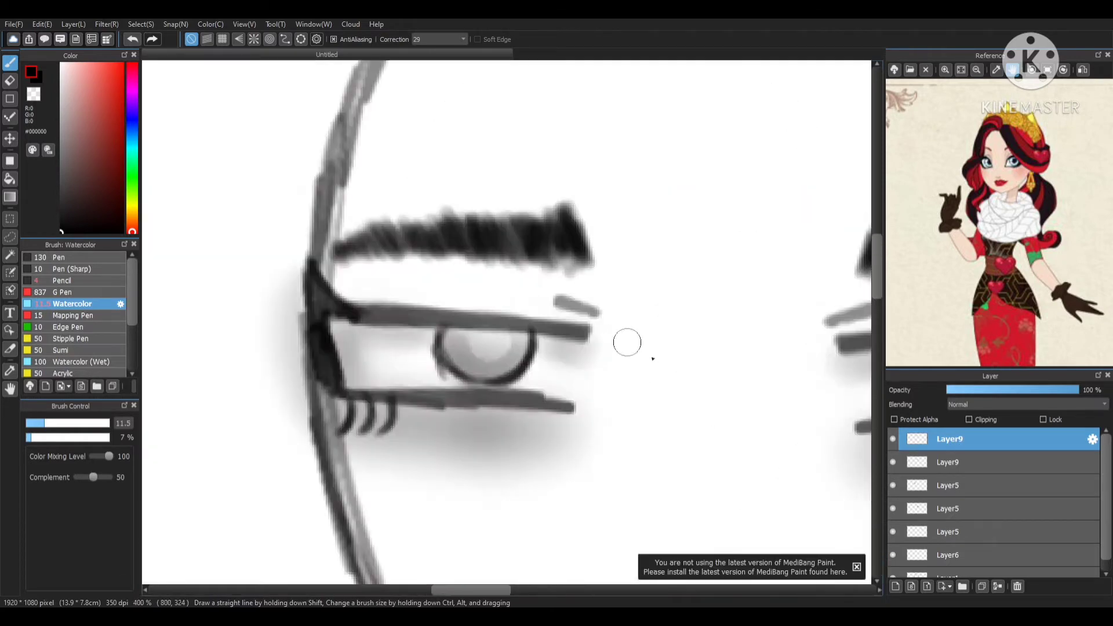
pyautogui.scroll(-1, 960, 545)
pyautogui.click(958, 568)
pyautogui.click(896, 586)
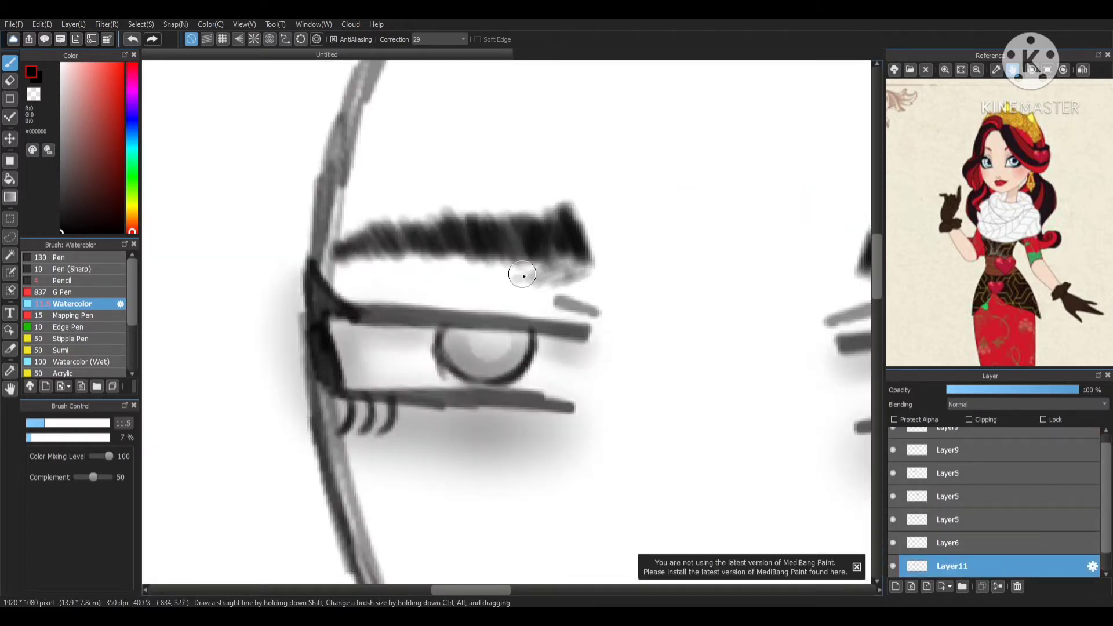
pyautogui.moveTo(43, 422); pyautogui.dragTo(52, 423)
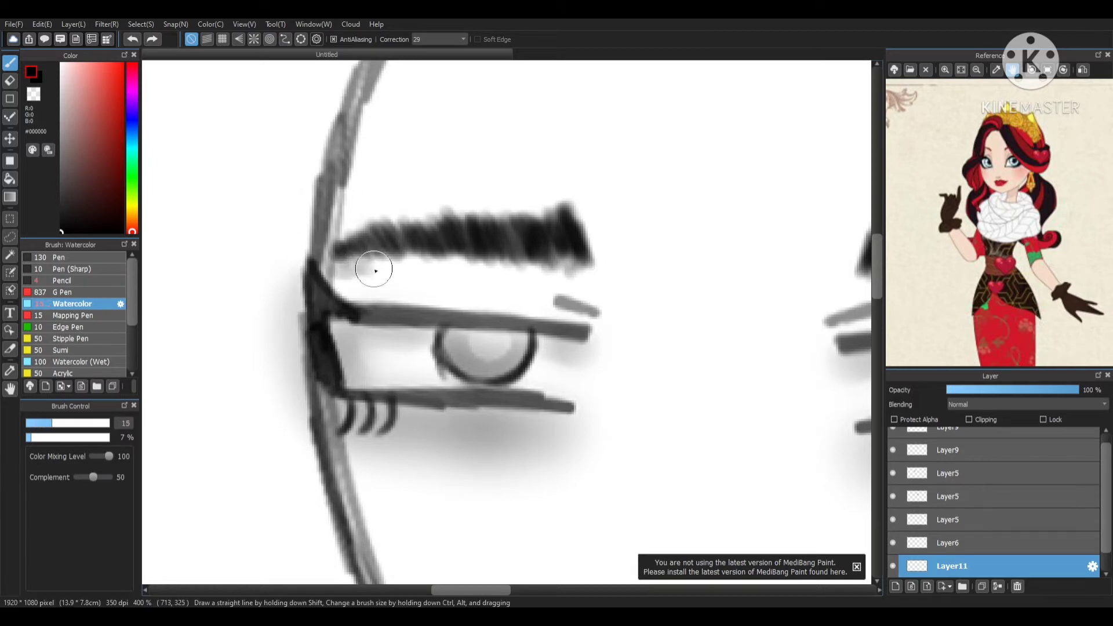
pyautogui.moveTo(375, 270)
pyautogui.mouseDown()
pyautogui.moveTo(446, 266)
pyautogui.moveTo(577, 291)
pyautogui.mouseUp()
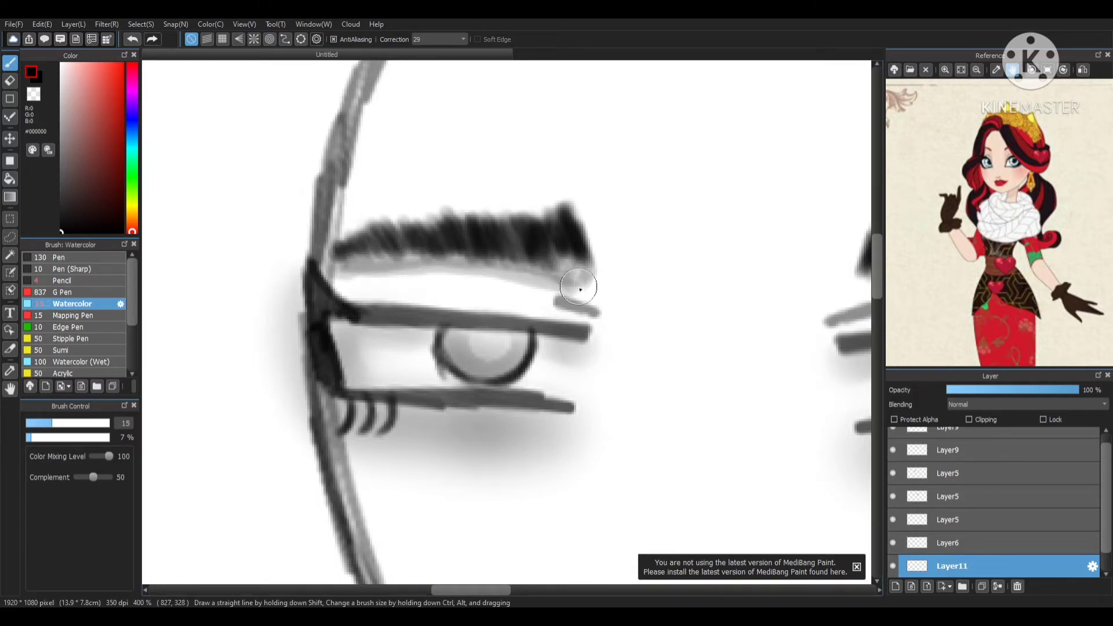
pyautogui.scroll(-1, 806, 302)
pyautogui.moveTo(841, 275)
pyautogui.mouseDown()
pyautogui.moveTo(450, 253)
pyautogui.moveTo(616, 274)
pyautogui.moveTo(777, 262)
pyautogui.moveTo(532, 281)
pyautogui.moveTo(514, 256)
pyautogui.moveTo(481, 278)
pyautogui.mouseUp()
pyautogui.scroll(2, 456, 252)
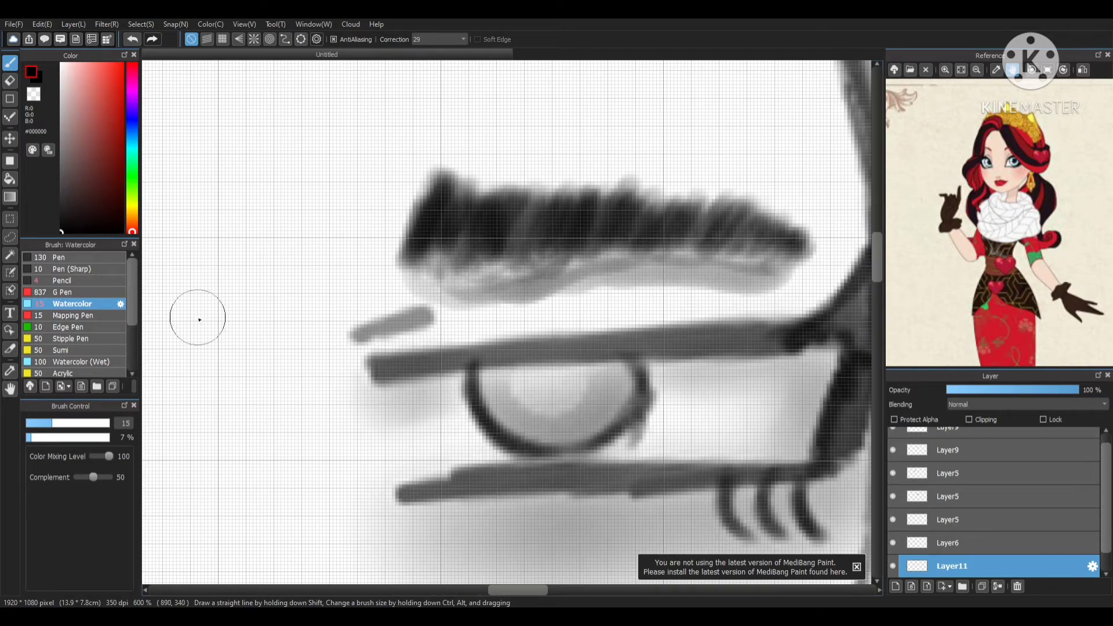
# - Soften the shading beneath both eyebrows with the Blur brush at size 50
pyautogui.scroll(-3, 75, 313)
pyautogui.click(60, 348)
pyautogui.moveTo(728, 249); pyautogui.dragTo(696, 261)
pyautogui.scroll(-8, 485, 157)
pyautogui.scroll(5, 487, 142)
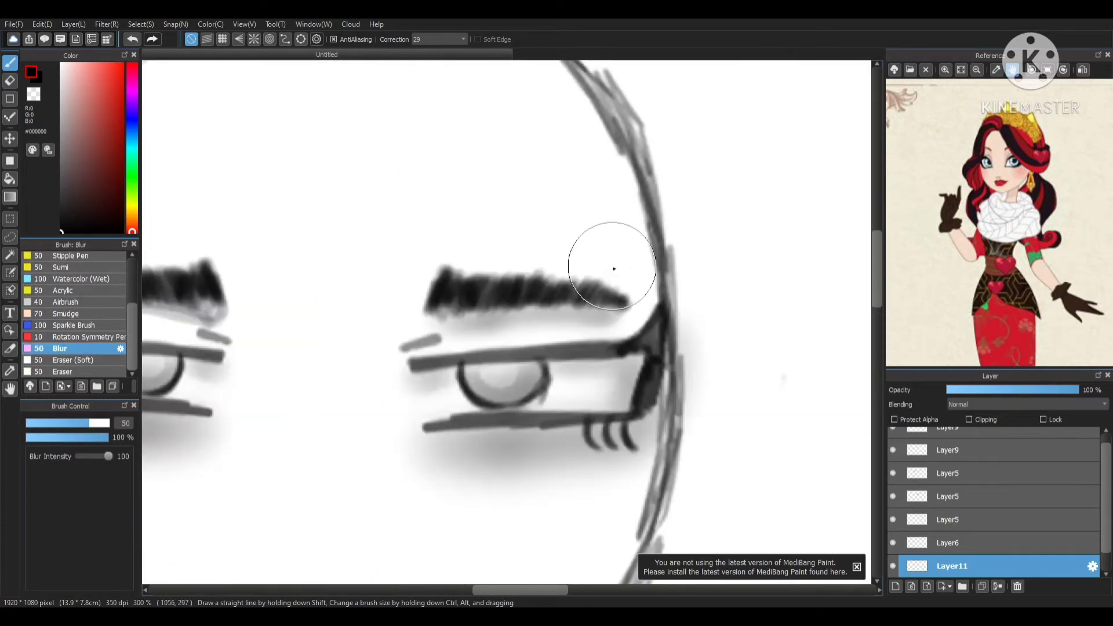
pyautogui.moveTo(612, 270); pyautogui.dragTo(383, 271)
pyautogui.scroll(-4, 629, 258)
pyautogui.scroll(4, 522, 284)
pyautogui.scroll(-4, 628, 324)
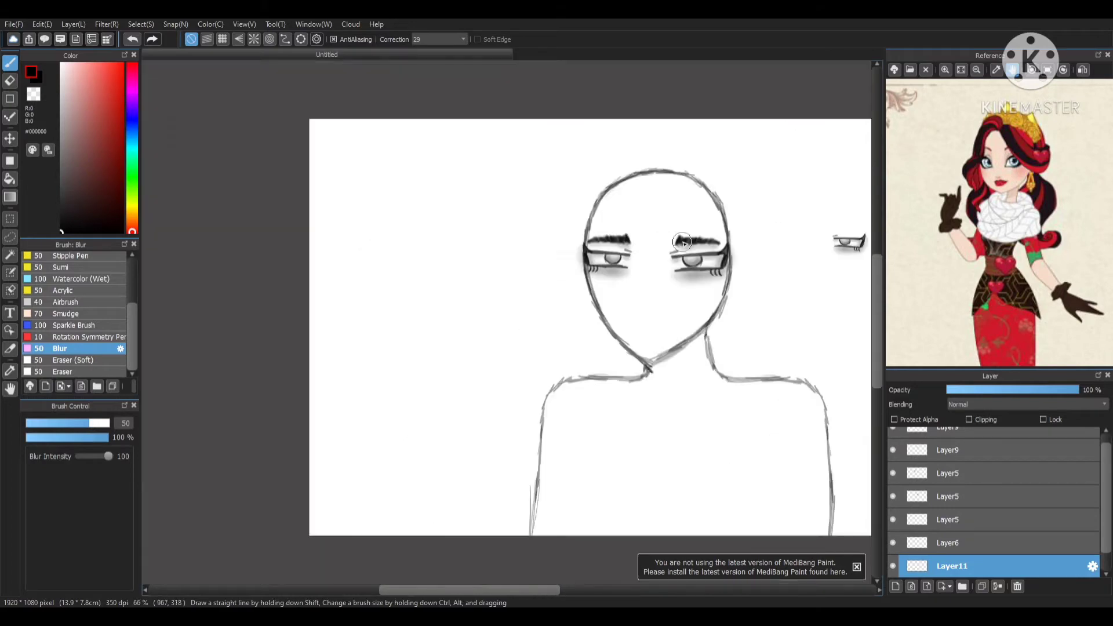
# - On a new layer just above Layer1, sketch the nose bridge, tip and nostril between the eyes with the size 4 Pencil
pyautogui.scroll(-1, 754, 302)
pyautogui.scroll(-1, 1091, 564)
pyautogui.click(916, 568)
pyautogui.click(895, 586)
pyautogui.scroll(3, 55, 291)
pyautogui.click(58, 276)
pyautogui.scroll(6, 673, 253)
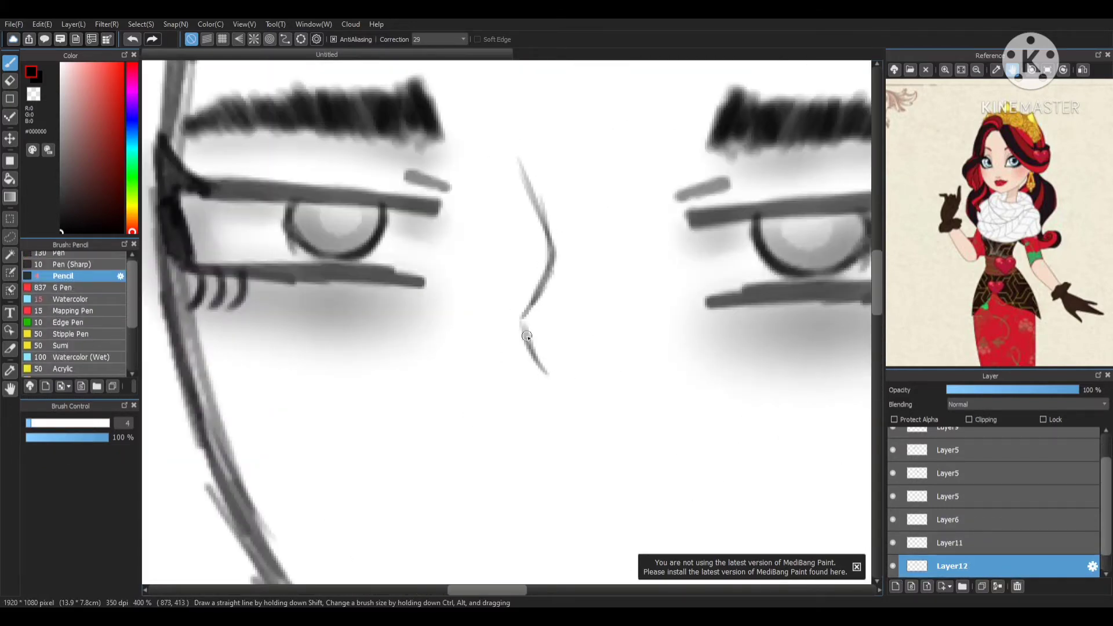
pyautogui.scroll(-6, 527, 336)
pyautogui.scroll(9, 545, 265)
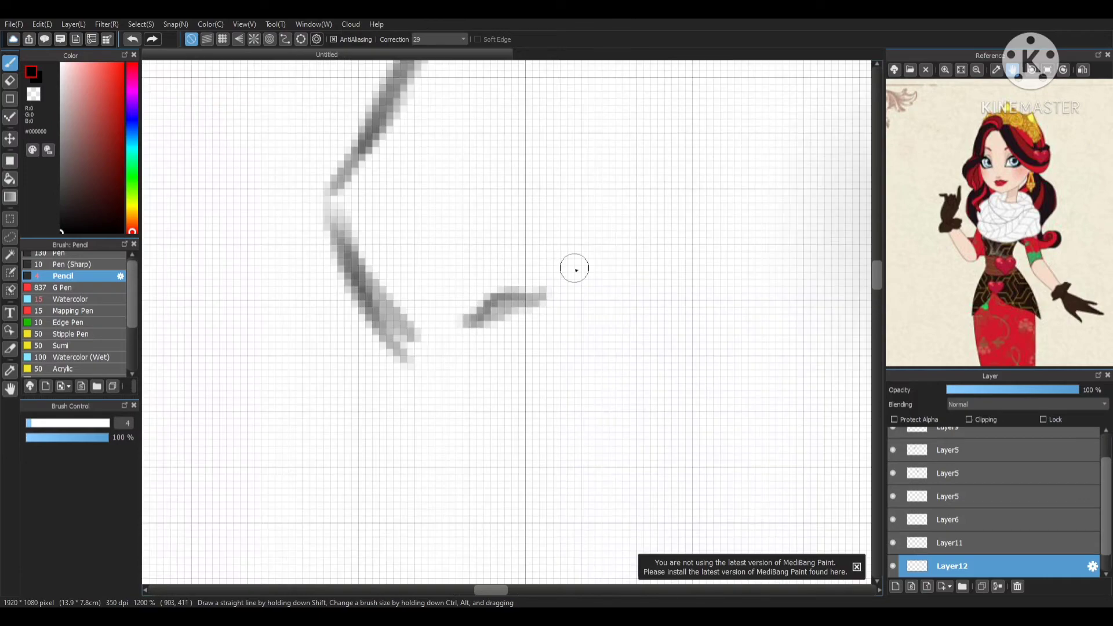
pyautogui.scroll(-8, 576, 270)
# - Transform the nose sketch, rotating it slightly clockwise between the eyes
pyautogui.hotkey('ctrl', 't')
pyautogui.scroll(-2, 467, 206)
pyautogui.scroll(5, 557, 135)
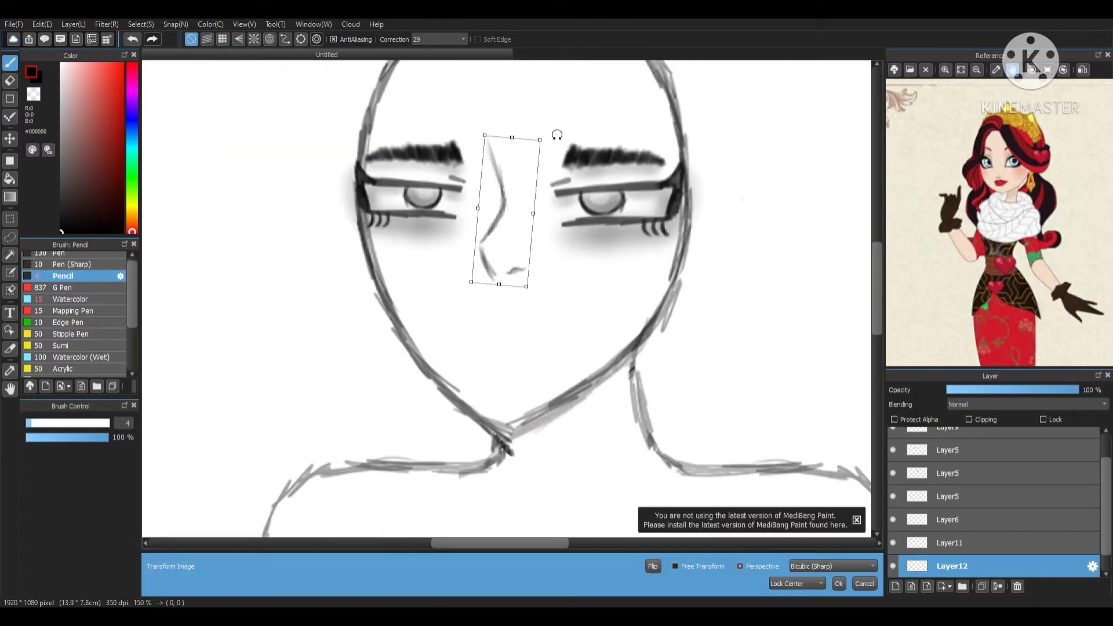
pyautogui.moveTo(515, 184); pyautogui.dragTo(518, 184)
pyautogui.click(839, 583)
pyautogui.scroll(-4, 550, 304)
# - On a new layer just above Layer1, shade the side of the nose and around the nostril with the size 15 Watercolor brush
pyautogui.scroll(6, 550, 304)
pyautogui.scroll(-1, 939, 557)
pyautogui.click(933, 567)
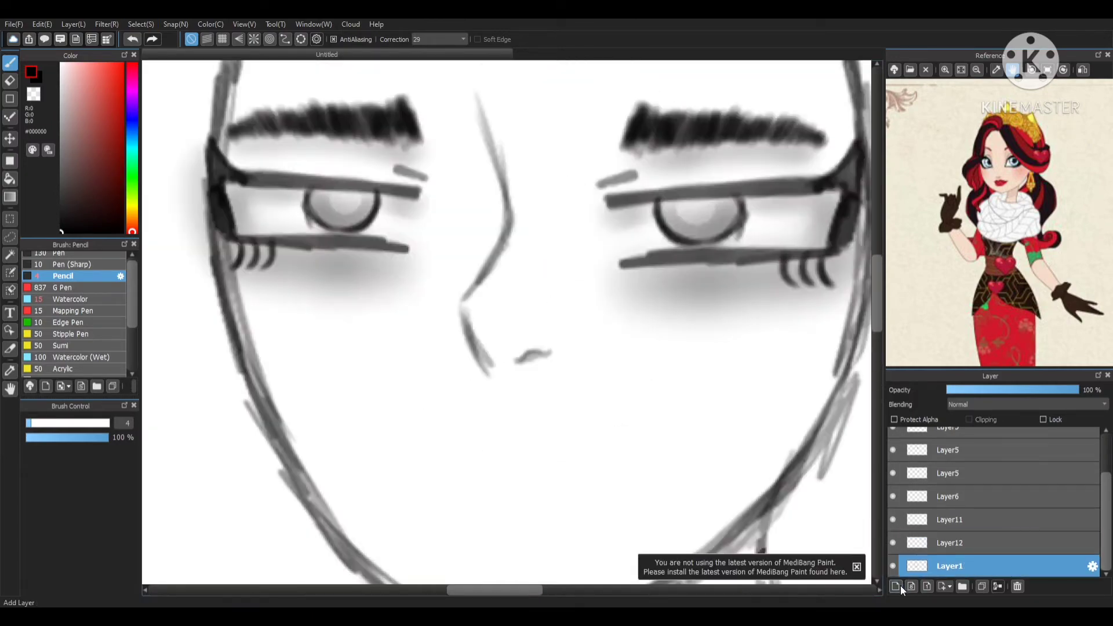
pyautogui.click(70, 299)
pyautogui.scroll(1, 502, 266)
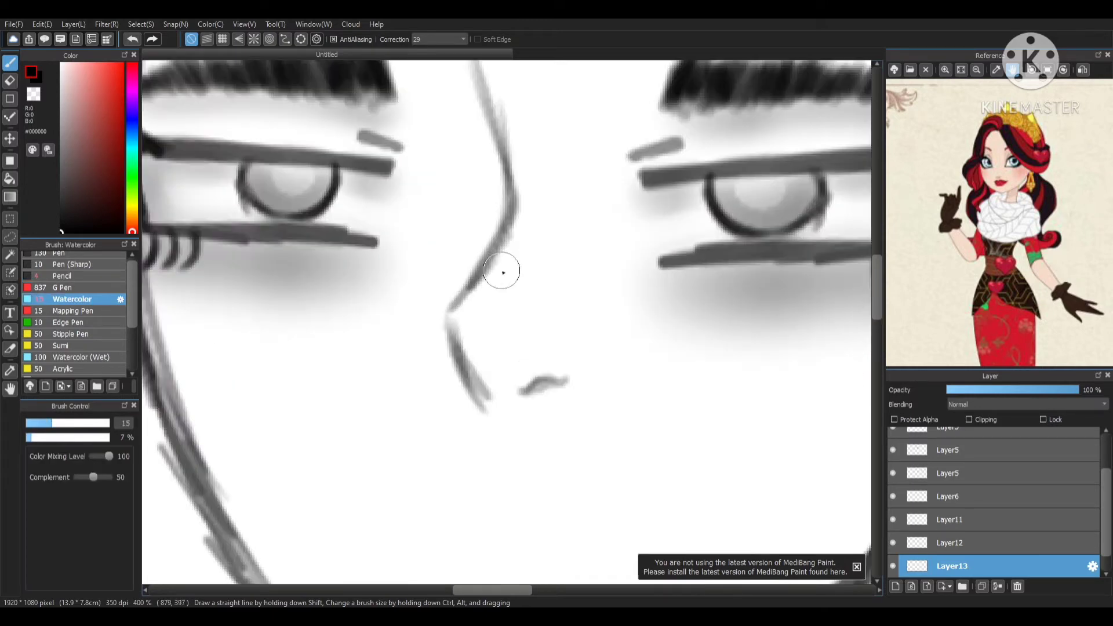
pyautogui.moveTo(530, 217); pyautogui.dragTo(468, 324)
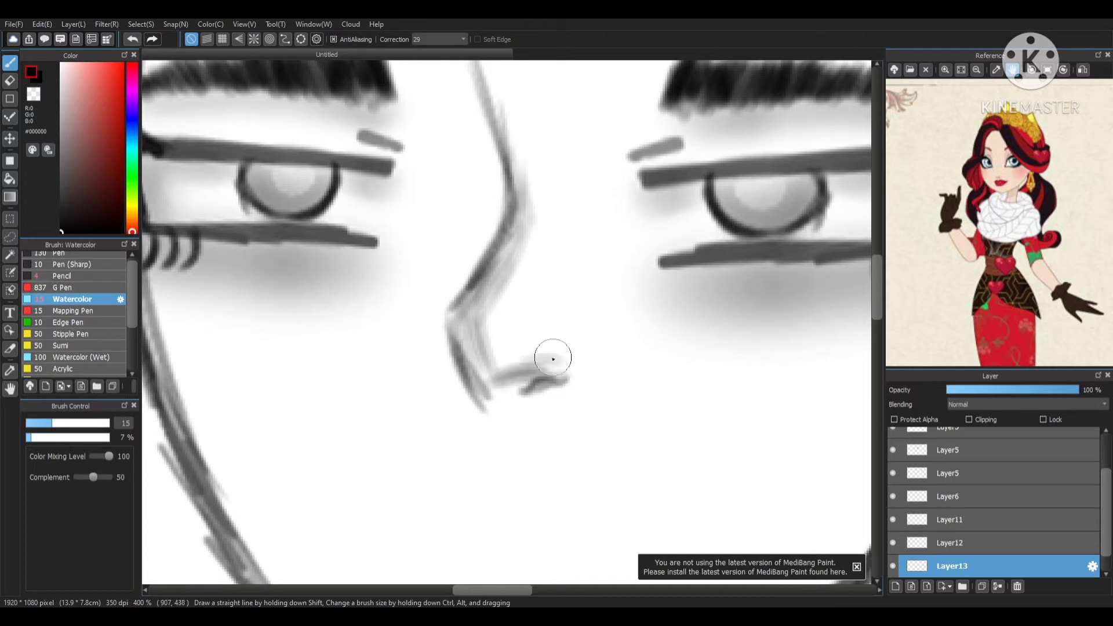
pyautogui.scroll(-3, 545, 287)
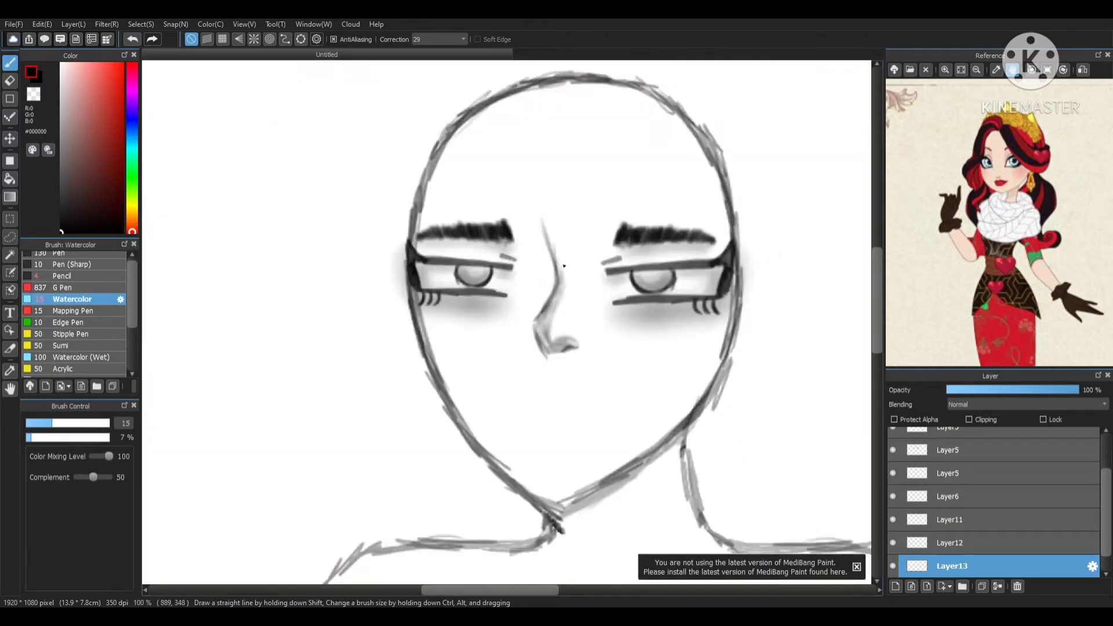
pyautogui.scroll(3, 571, 279)
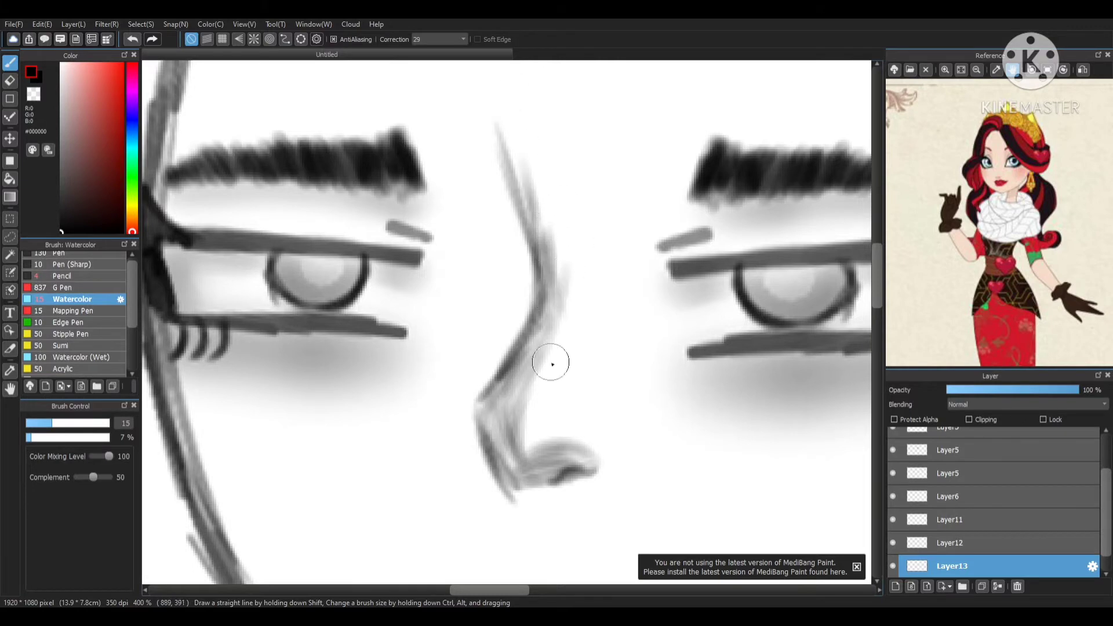
# - Smooth the nose shading with the Blur brush at size 50
pyautogui.scroll(-2, 75, 325)
pyautogui.click(60, 348)
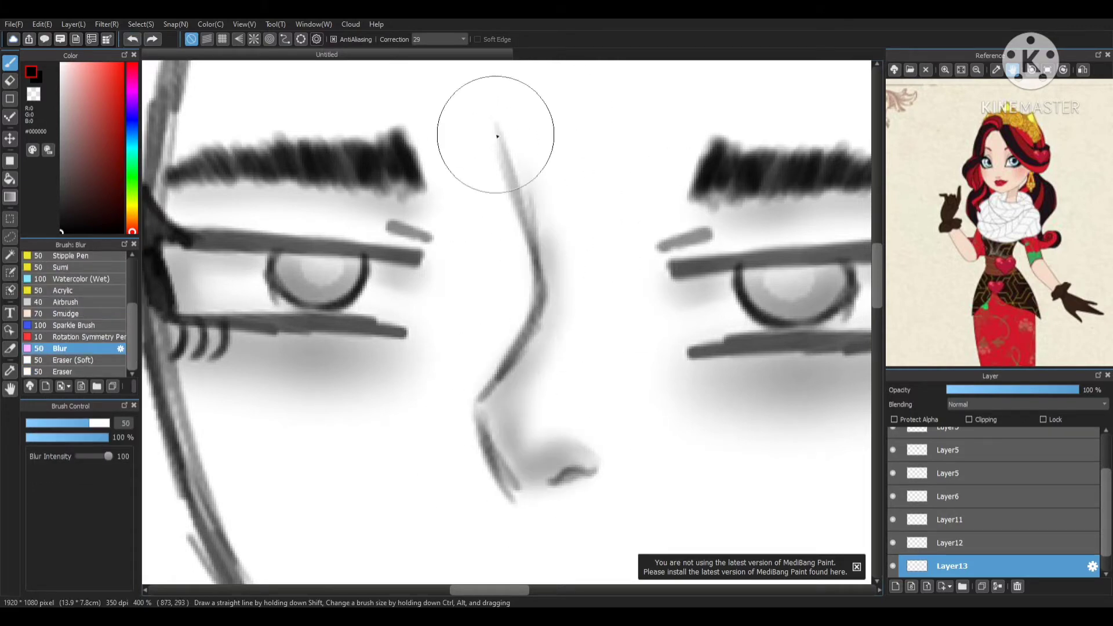
pyautogui.scroll(-5, 492, 124)
pyautogui.scroll(4, 594, 355)
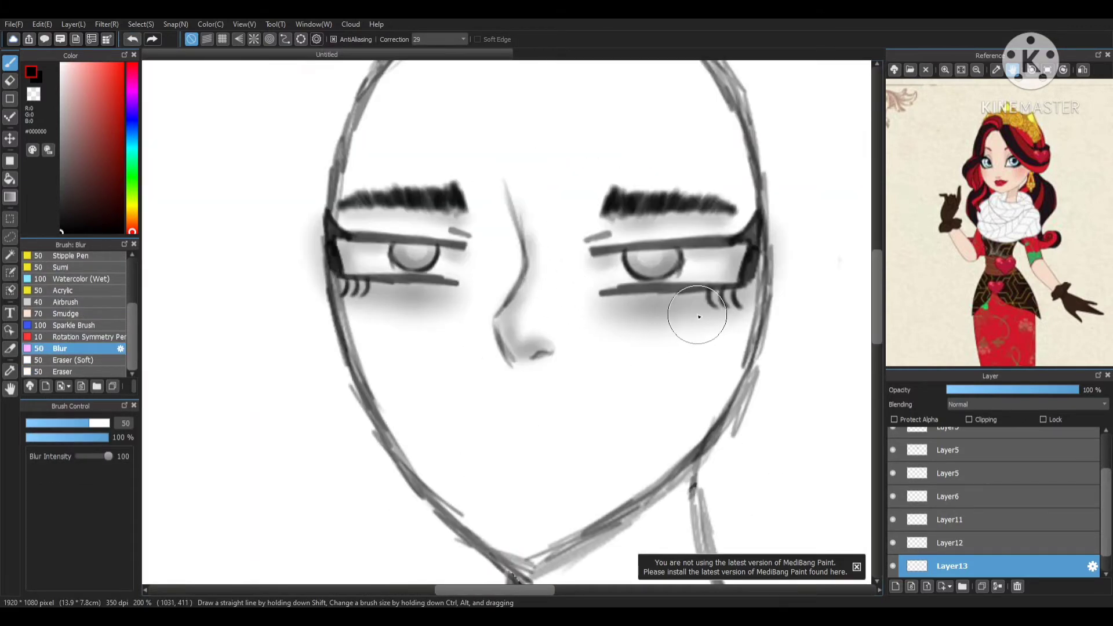
pyautogui.scroll(1, 628, 237)
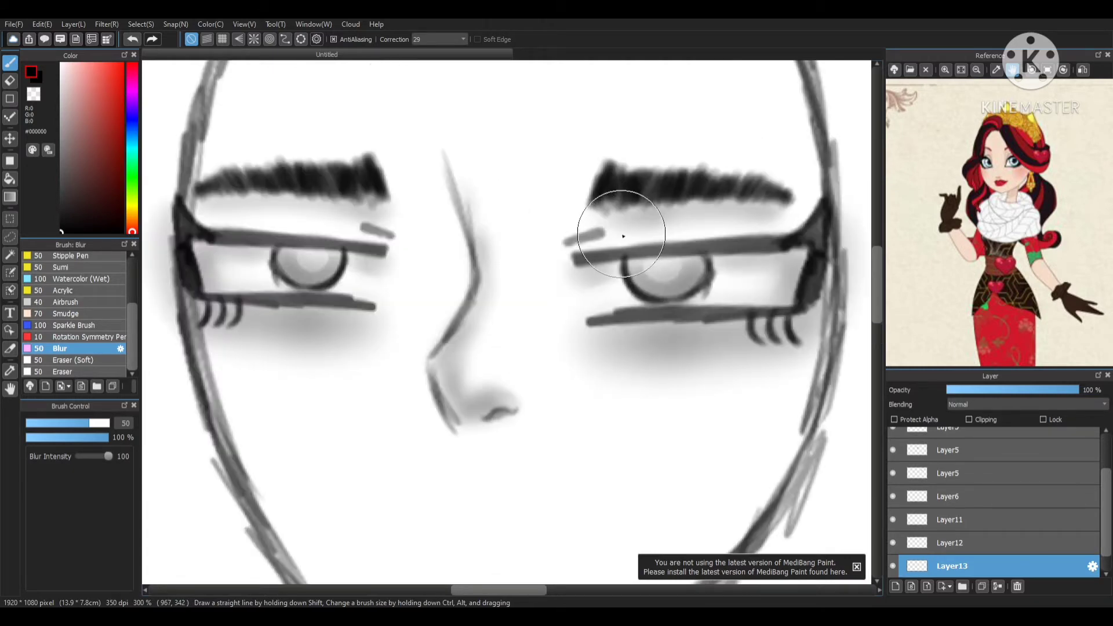
# - Check the nose line layer by toggling its visibility and merge it down into the nose shading layer
pyautogui.scroll(-5, 671, 294)
pyautogui.scroll(3, 673, 306)
pyautogui.scroll(-1, 982, 544)
pyautogui.click(893, 522)
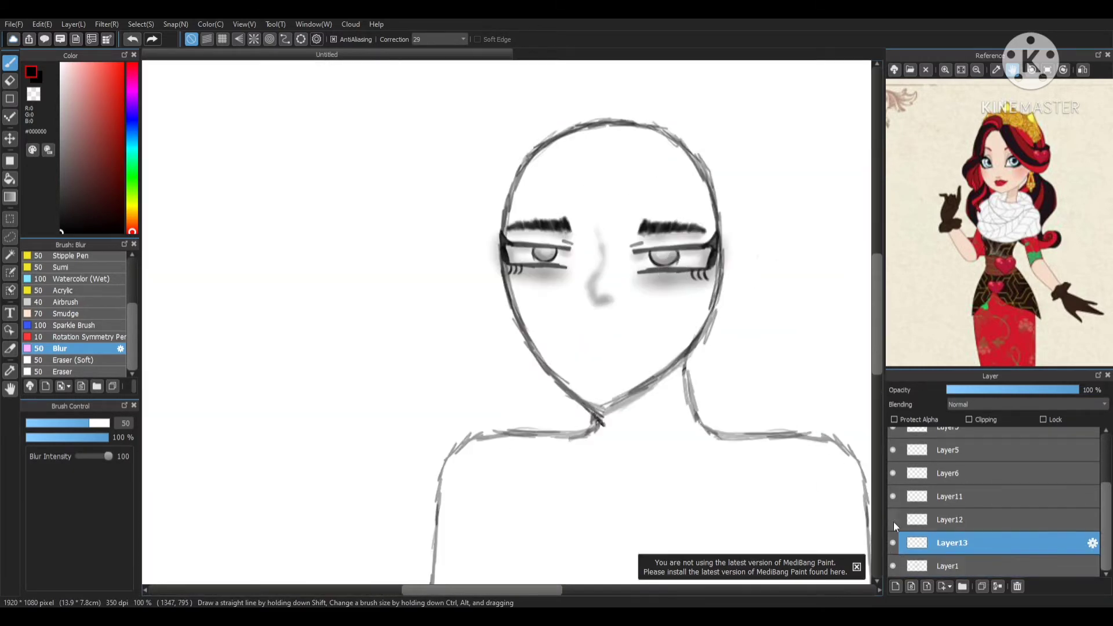
pyautogui.click(893, 523)
pyautogui.click(957, 522)
pyautogui.click(997, 588)
# - Transform the merged nose, enlarging it slightly and keeping it centred between the eyes
pyautogui.click(141, 25)
pyautogui.click(171, 135)
pyautogui.moveTo(582, 191); pyautogui.dragTo(577, 186)
pyautogui.moveTo(612, 247); pyautogui.dragTo(611, 247)
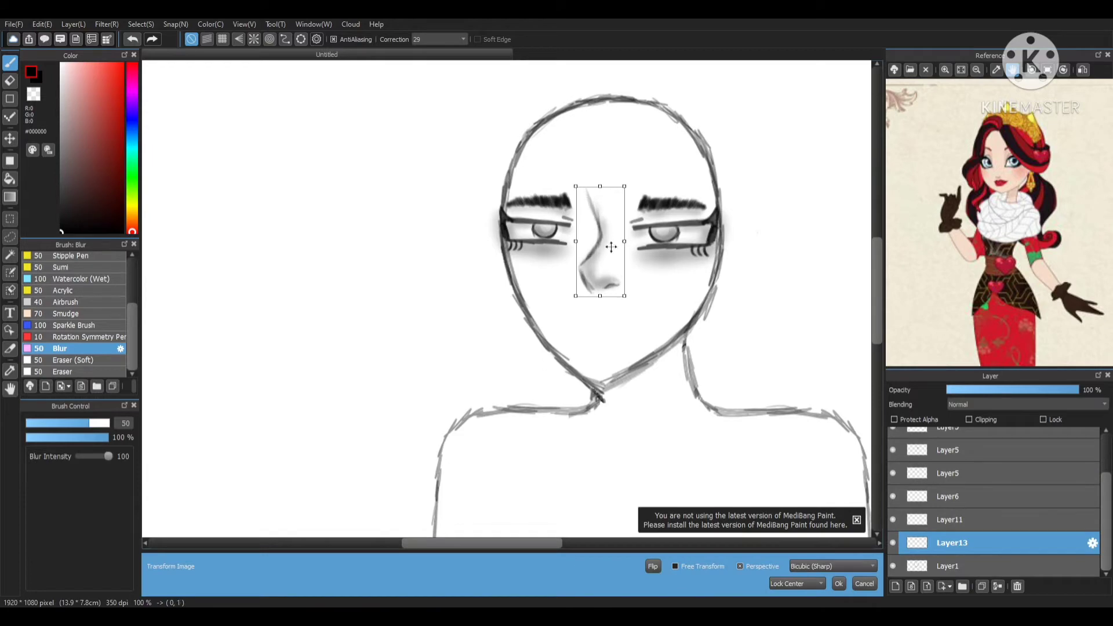
pyautogui.press('Return')
pyautogui.scroll(-4, 591, 225)
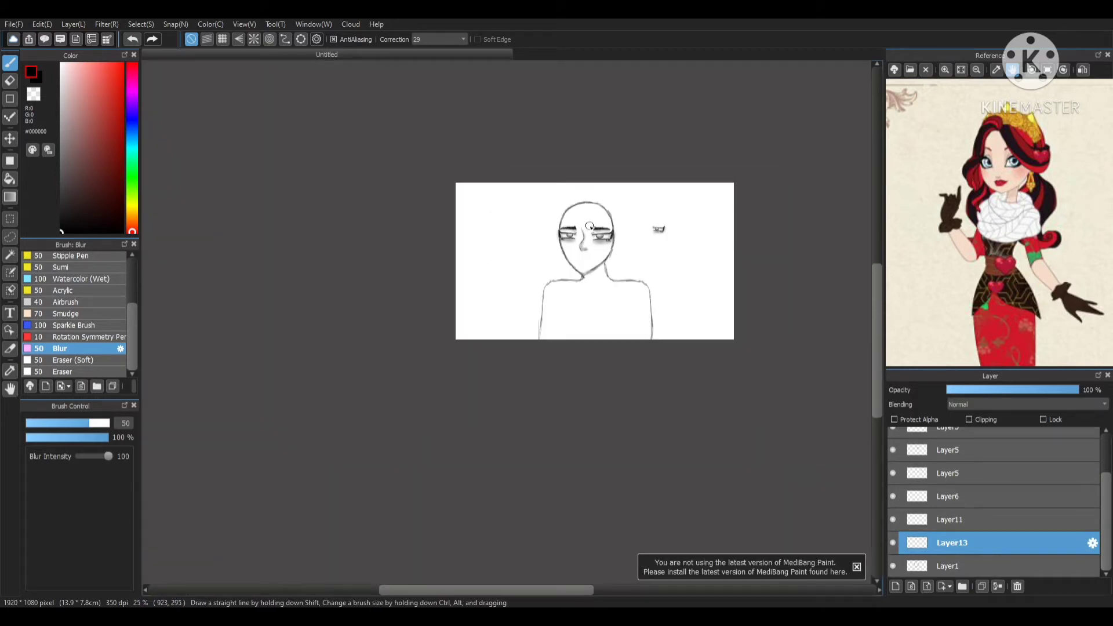
# - Try to shade the area above the eyebrow on the right side of the face with the Watercolor brush
pyautogui.scroll(7, 626, 243)
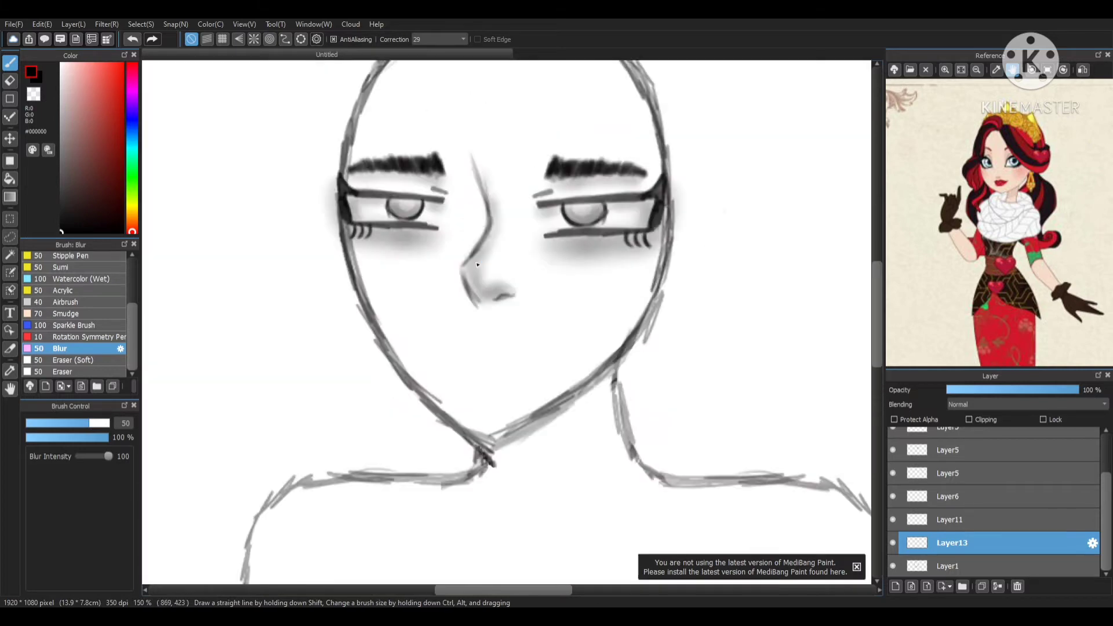
pyautogui.scroll(-10, 669, 291)
pyautogui.scroll(10, 669, 291)
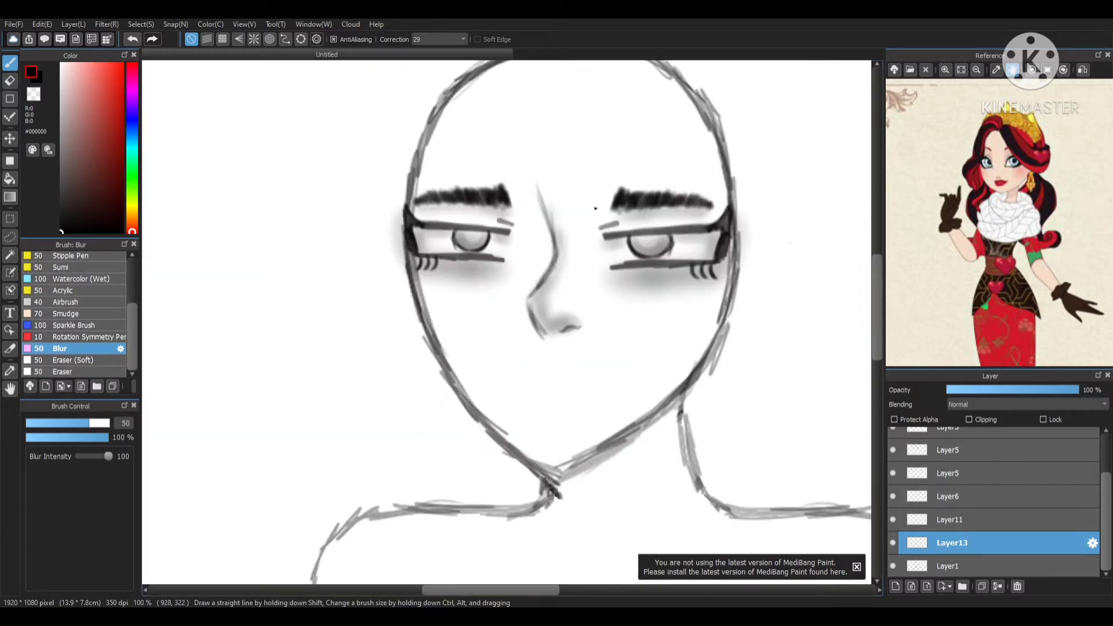
pyautogui.scroll(2, 75, 313)
pyautogui.click(71, 290)
pyautogui.scroll(3, 652, 158)
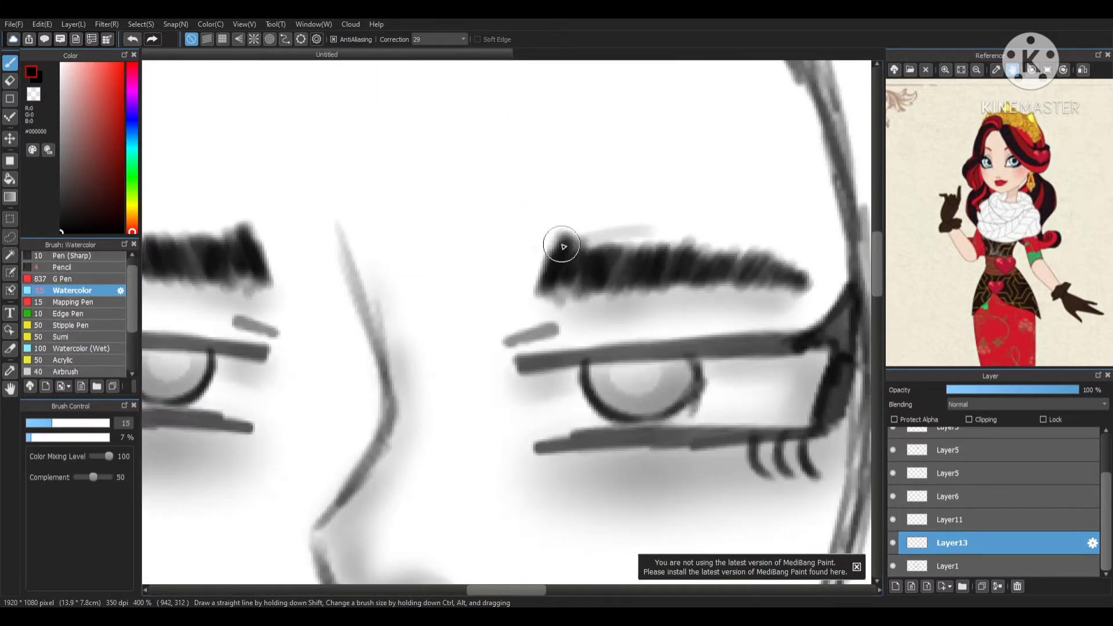
pyautogui.moveTo(562, 244)
pyautogui.mouseDown()
pyautogui.moveTo(679, 228)
pyautogui.moveTo(770, 246)
pyautogui.mouseUp()
pyautogui.scroll(-4, 571, 163)
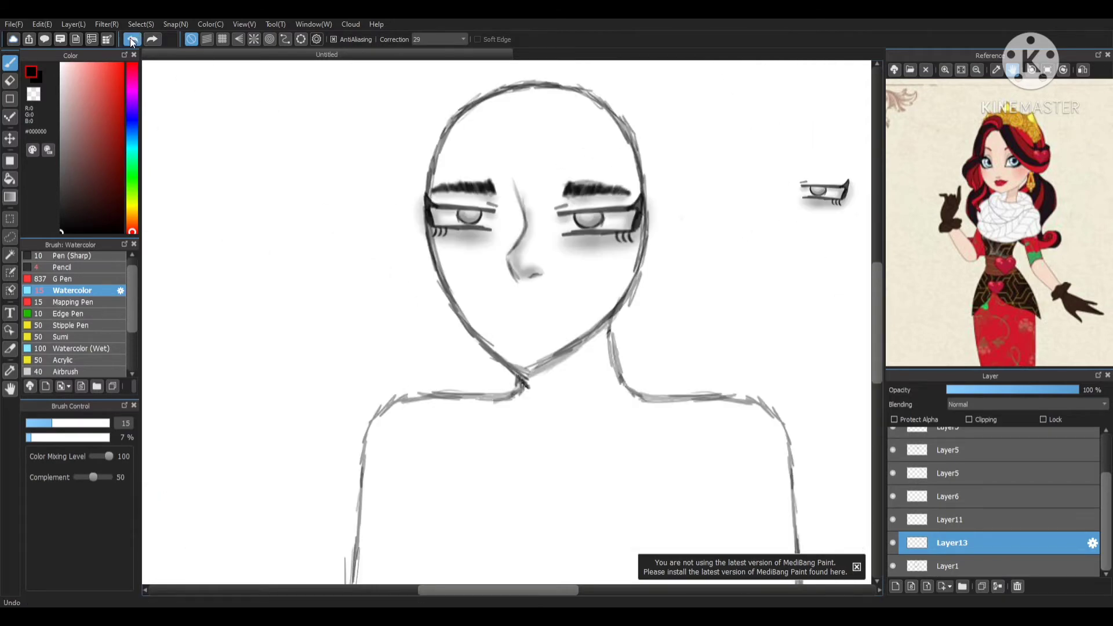
# - Paint grey shading along both sides of the jaw and under the cheekbones with the Watercolor brush at size 23
pyautogui.scroll(-1, 614, 200)
pyautogui.scroll(3, 256, 454)
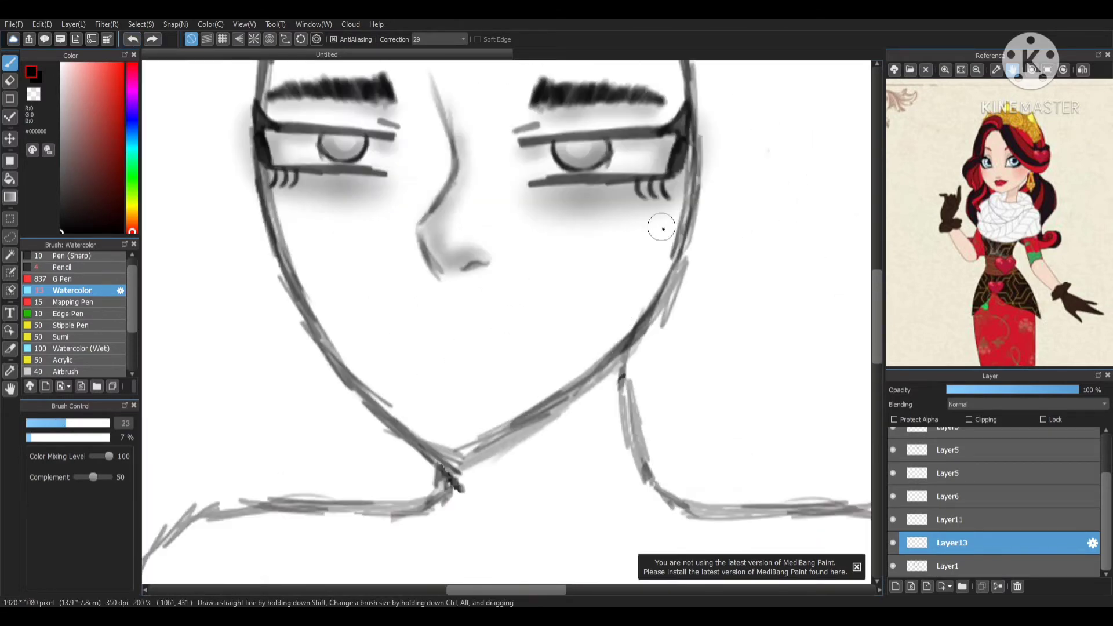
pyautogui.moveTo(662, 229)
pyautogui.mouseDown()
pyautogui.moveTo(568, 399)
pyautogui.moveTo(665, 290)
pyautogui.moveTo(444, 460)
pyautogui.mouseUp()
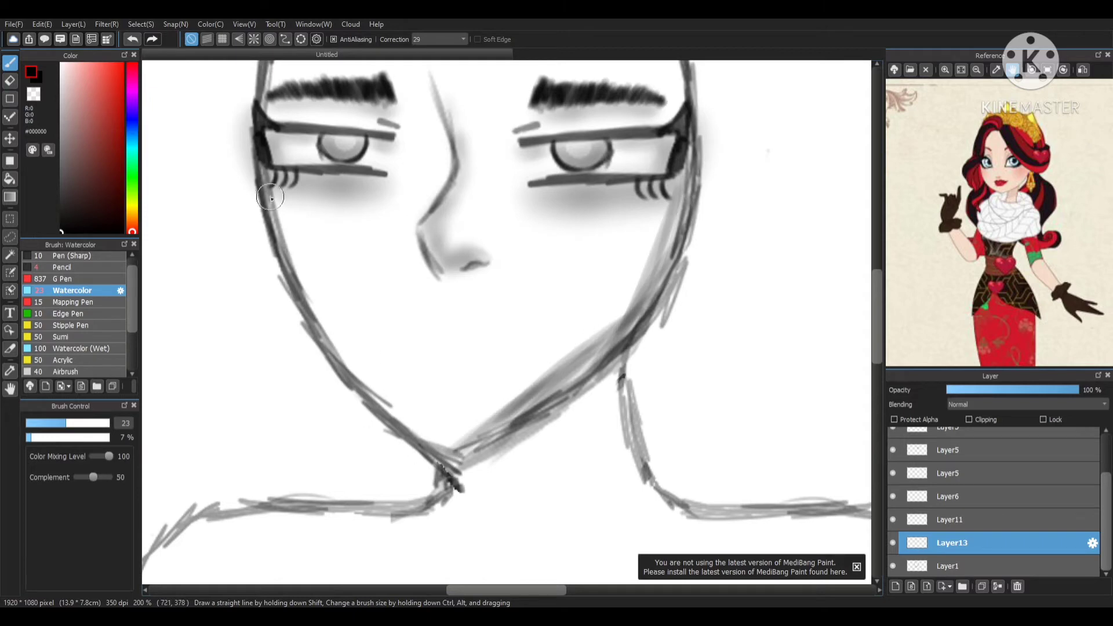
pyautogui.moveTo(271, 198); pyautogui.dragTo(359, 389)
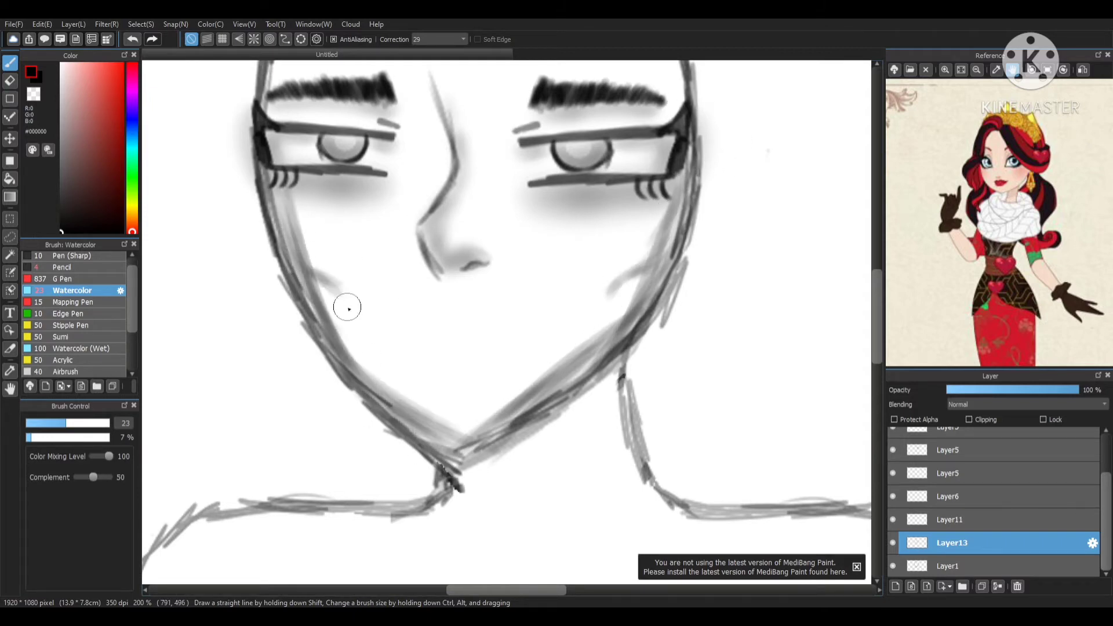
pyautogui.scroll(1, 516, 206)
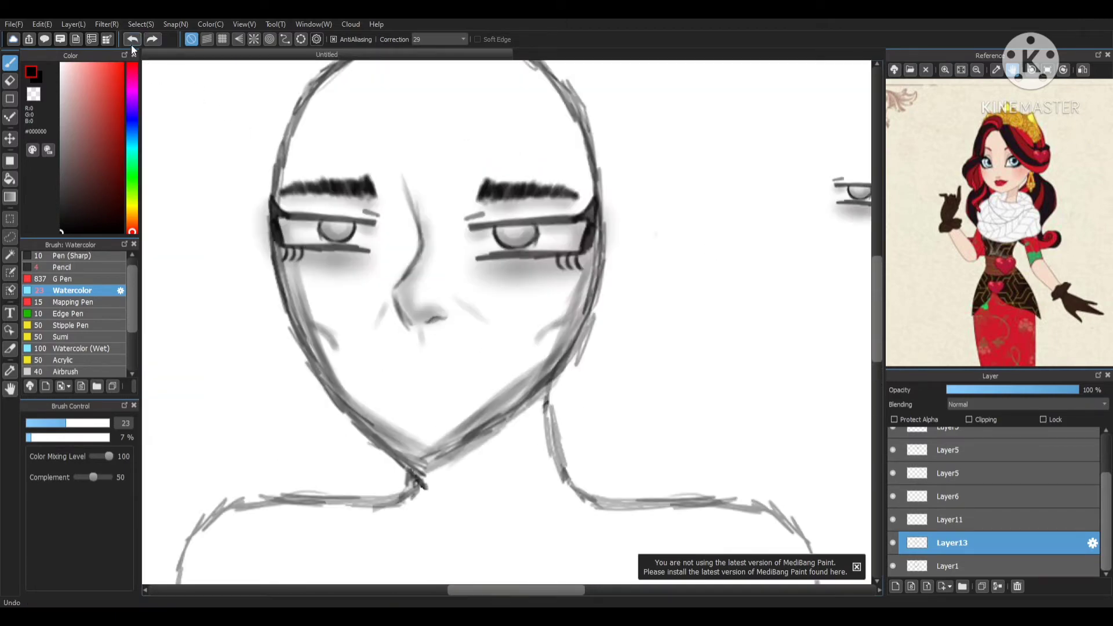
# - Undo the last cheekbone shading strokes and soften the jaw shading with the Blur brush at size 50
pyautogui.click(131, 43)
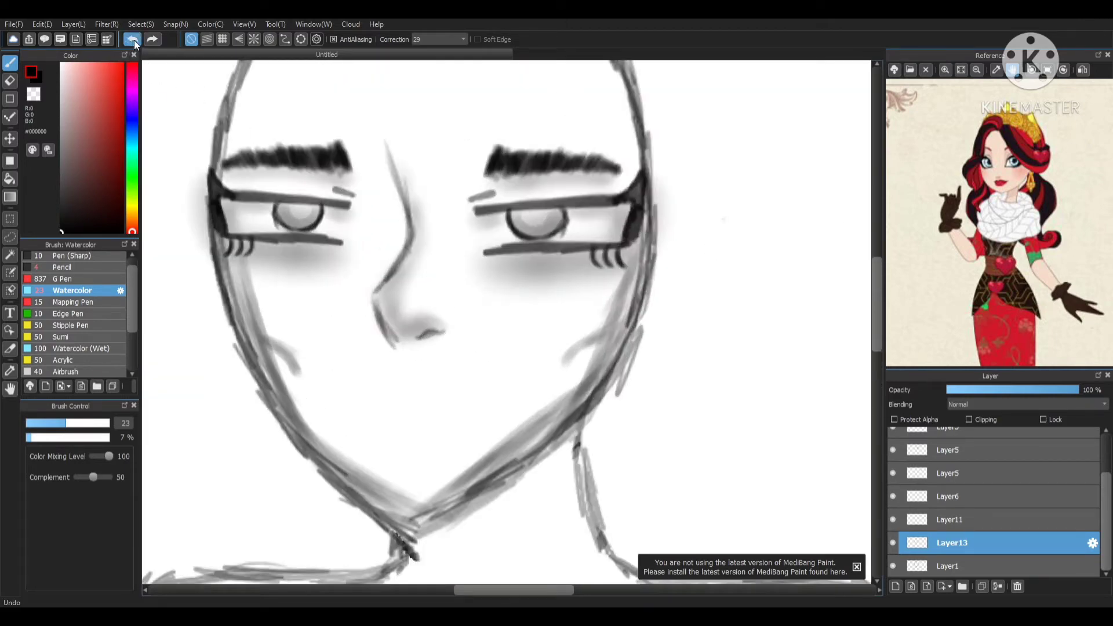
pyautogui.click(134, 42)
pyautogui.click(134, 42)
pyautogui.click(134, 42)
pyautogui.scroll(1, 399, 420)
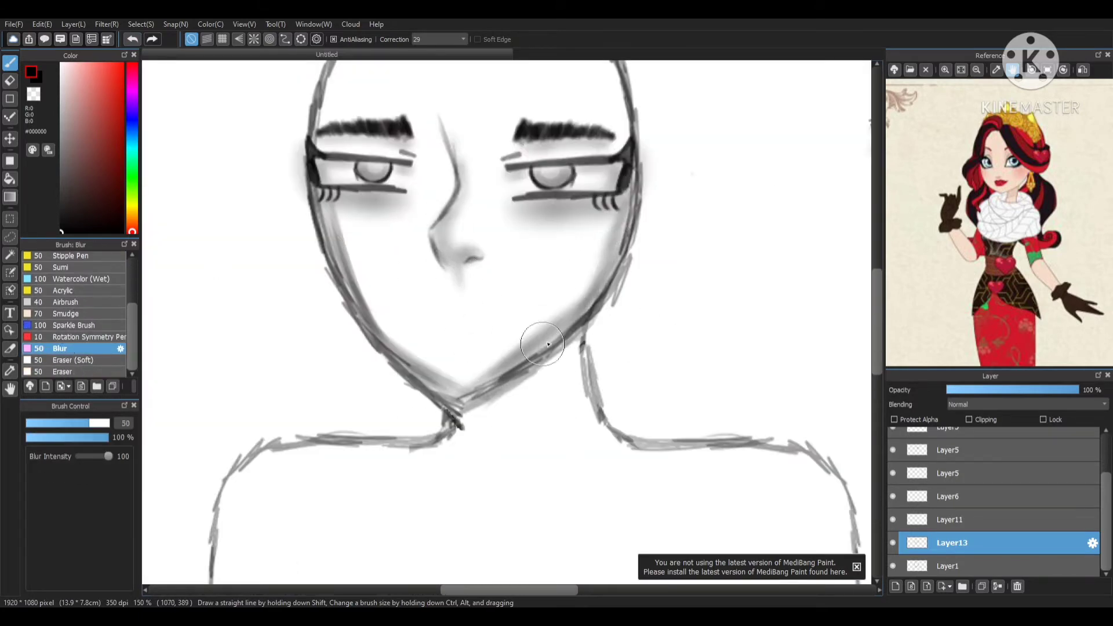
pyautogui.scroll(-5, 532, 399)
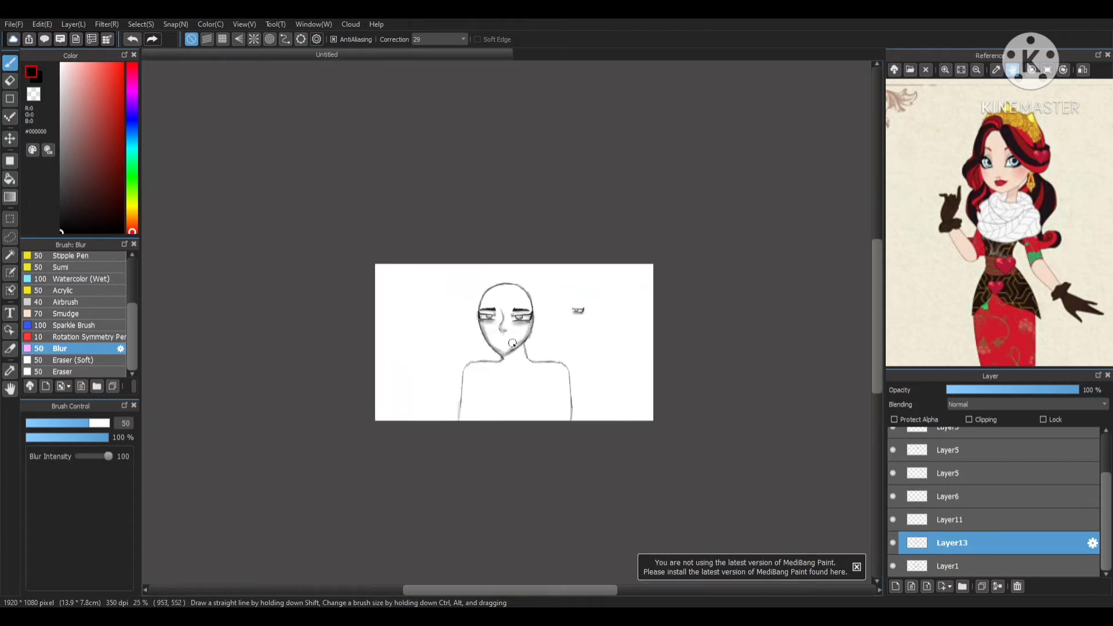
# - Add a new layer directly above Layer1 and sketch the hair parting line at the top of the head with the size 4 Pencil
pyautogui.click(955, 565)
pyautogui.click(895, 586)
pyautogui.scroll(3, 87, 290)
pyautogui.click(89, 281)
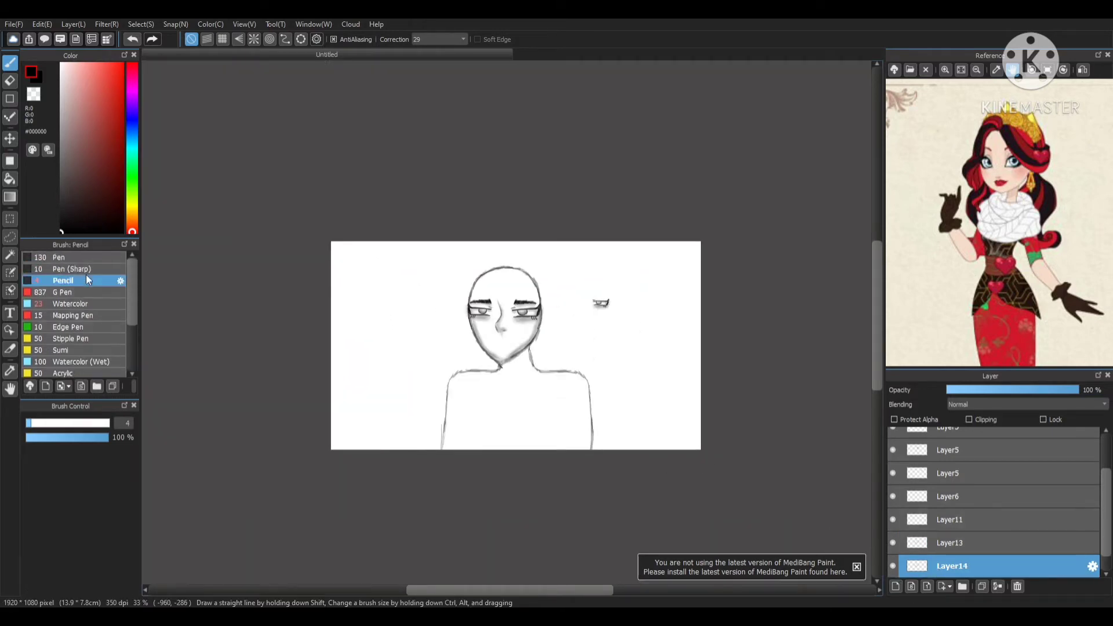
pyautogui.scroll(6, 515, 282)
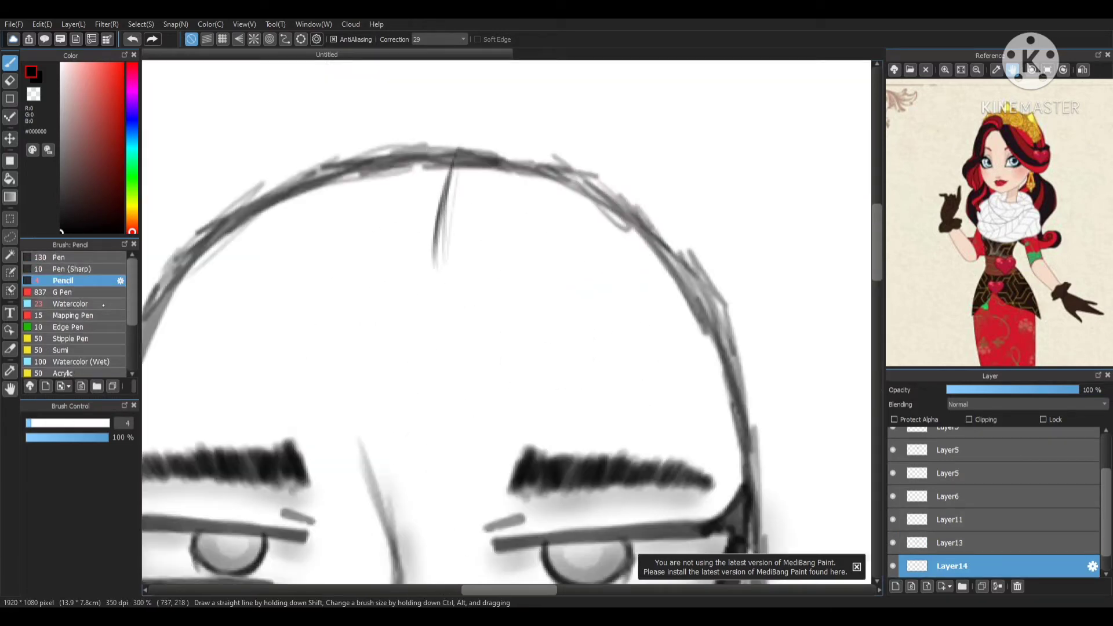
# - Paint the first curved hair strand from the parting down across the forehead with the Watercolor brush at size 23
pyautogui.click(103, 305)
pyautogui.moveTo(458, 153)
pyautogui.mouseDown()
pyautogui.moveTo(468, 319)
pyautogui.moveTo(560, 434)
pyautogui.moveTo(492, 266)
pyautogui.moveTo(533, 318)
pyautogui.mouseUp()
pyautogui.scroll(-2, 454, 229)
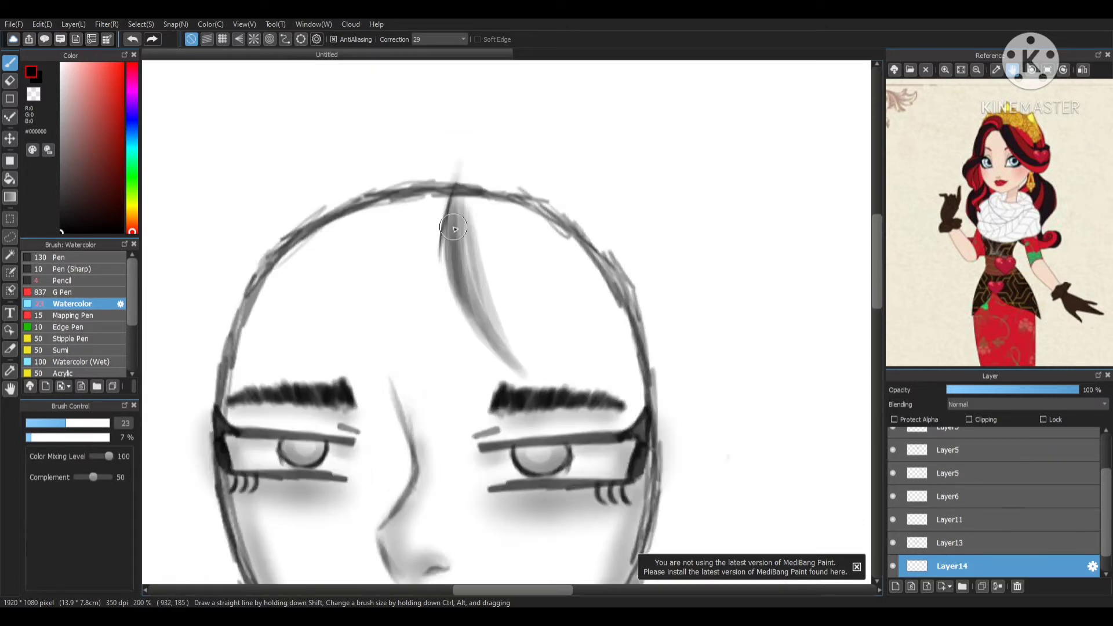
pyautogui.moveTo(464, 293); pyautogui.dragTo(619, 483)
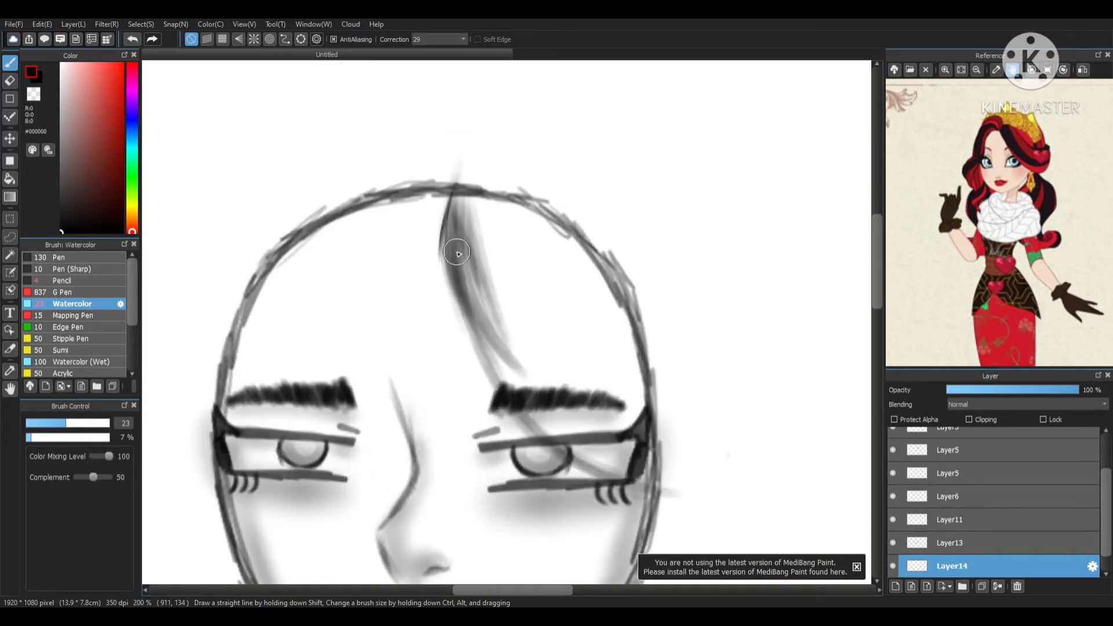
# - Fill the bangs on the right side of the forehead with curved Watercolor strands running from the parting past the eyebrow
pyautogui.moveTo(462, 197); pyautogui.dragTo(556, 424)
pyautogui.moveTo(472, 305); pyautogui.dragTo(585, 458)
pyautogui.moveTo(473, 198)
pyautogui.mouseDown()
pyautogui.moveTo(492, 268)
pyautogui.moveTo(595, 422)
pyautogui.mouseUp()
pyautogui.moveTo(498, 210); pyautogui.dragTo(562, 388)
pyautogui.moveTo(509, 287); pyautogui.dragTo(631, 463)
pyautogui.moveTo(499, 207); pyautogui.dragTo(591, 408)
pyautogui.moveTo(529, 227)
pyautogui.mouseDown()
pyautogui.moveTo(606, 395)
pyautogui.moveTo(656, 385)
pyautogui.mouseUp()
pyautogui.moveTo(580, 245); pyautogui.dragTo(657, 383)
pyautogui.moveTo(603, 264); pyautogui.dragTo(649, 418)
pyautogui.moveTo(591, 293); pyautogui.dragTo(635, 438)
pyautogui.moveTo(577, 315)
pyautogui.mouseDown()
pyautogui.moveTo(529, 231)
pyautogui.moveTo(509, 291)
pyautogui.moveTo(539, 244)
pyautogui.moveTo(606, 462)
pyautogui.moveTo(696, 491)
pyautogui.mouseUp()
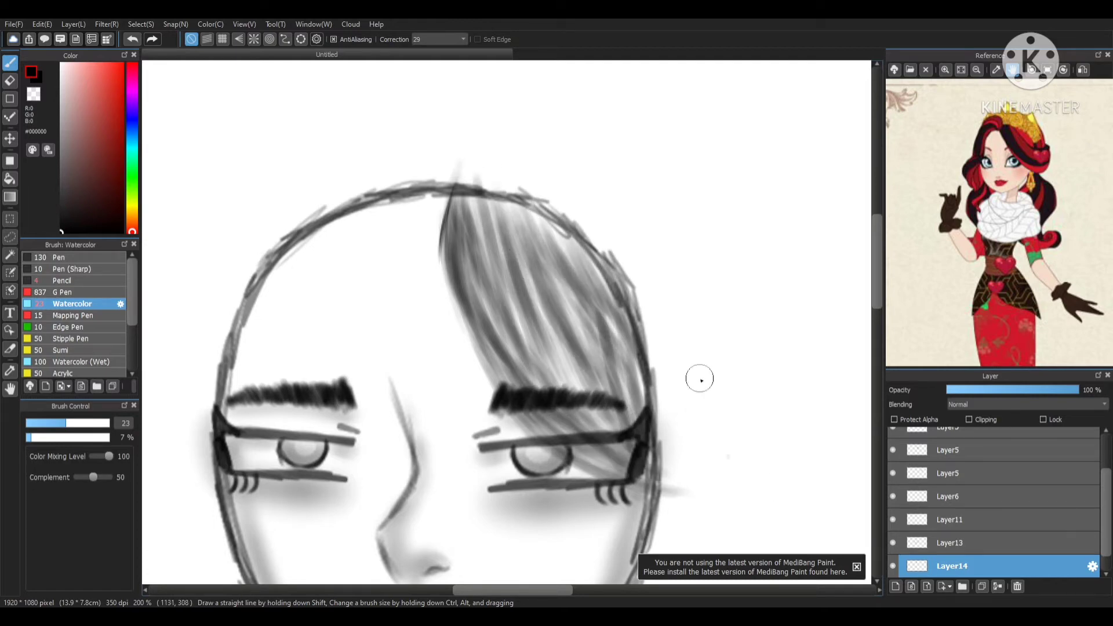
# - Try to paint extra hair strands from above the parting down the right side of the head
pyautogui.scroll(-4, 701, 378)
pyautogui.scroll(4, 698, 377)
pyautogui.scroll(-2, 695, 376)
pyautogui.scroll(2, 700, 308)
pyautogui.moveTo(432, 145)
pyautogui.mouseDown()
pyautogui.moveTo(496, 164)
pyautogui.moveTo(582, 225)
pyautogui.moveTo(624, 304)
pyautogui.moveTo(642, 303)
pyautogui.moveTo(661, 452)
pyautogui.moveTo(729, 485)
pyautogui.moveTo(618, 441)
pyautogui.mouseUp()
pyautogui.hotkey('ctrl', 'z')
pyautogui.hotkey('ctrl', 'z')
pyautogui.hotkey('ctrl', 'z')
pyautogui.hotkey('ctrl', 'z')
pyautogui.hotkey('ctrl', 'z')
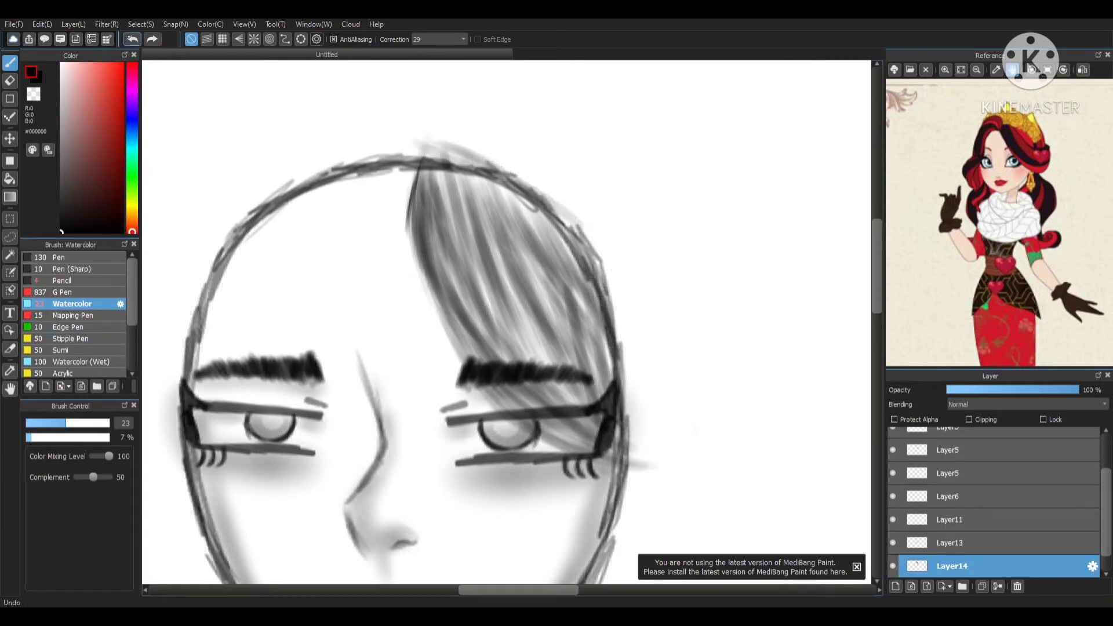
# - Sketch the outer hair outline on the right side, from the head over the shoulder and down the arm
pyautogui.moveTo(508, 179)
pyautogui.mouseDown()
pyautogui.moveTo(596, 247)
pyautogui.moveTo(626, 380)
pyautogui.moveTo(631, 367)
pyautogui.moveTo(629, 458)
pyautogui.moveTo(623, 354)
pyautogui.moveTo(619, 403)
pyautogui.mouseUp()
pyautogui.scroll(-3, 606, 468)
pyautogui.scroll(2, 611, 368)
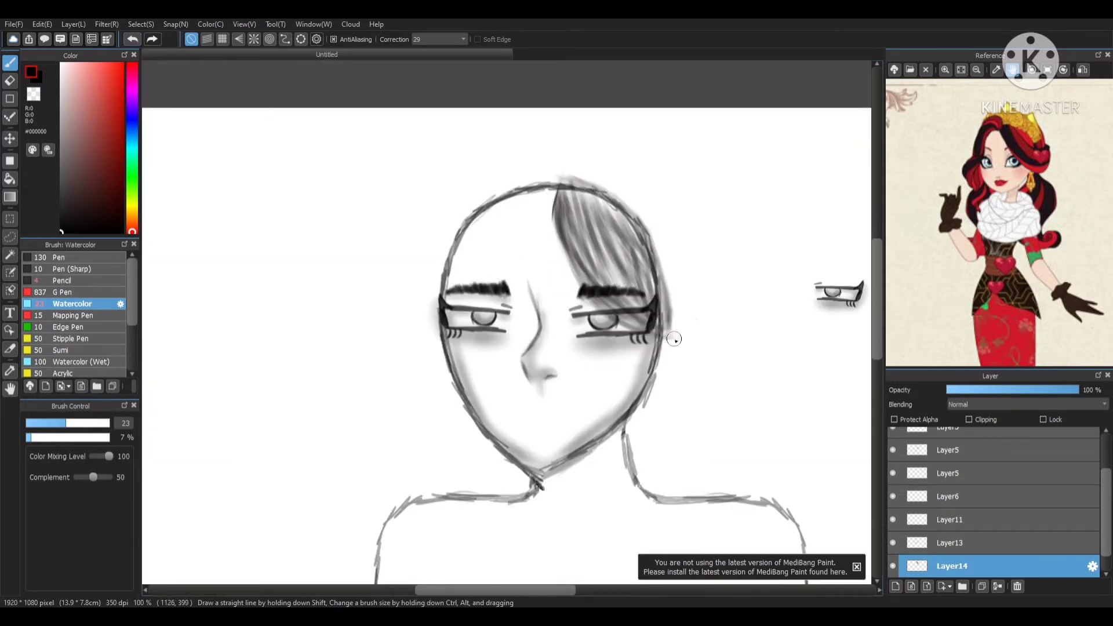
pyautogui.scroll(-1, 633, 282)
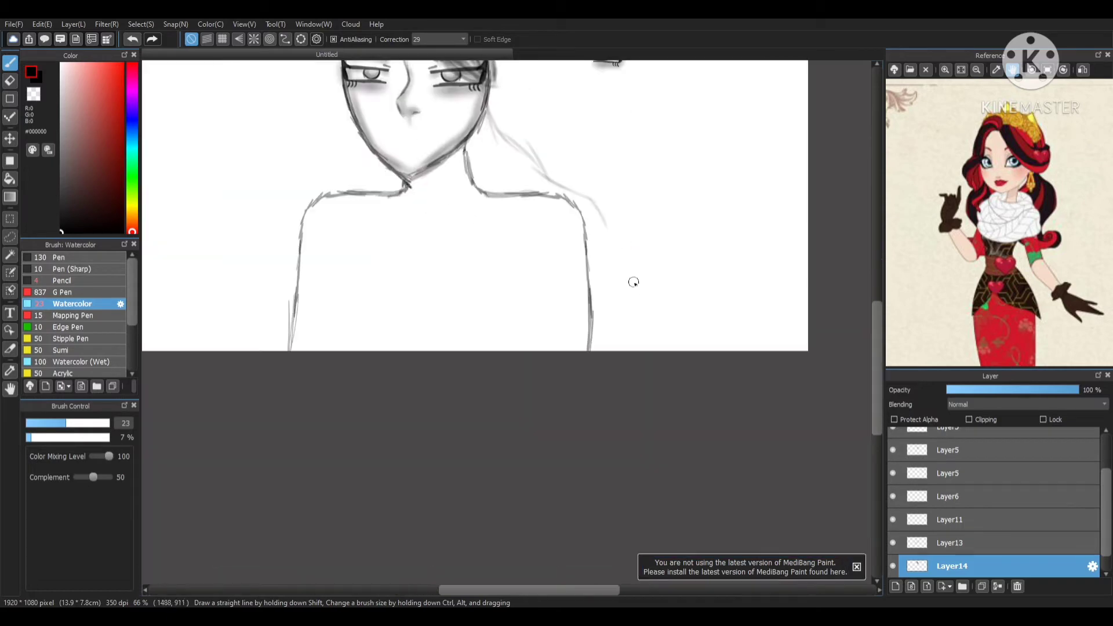
pyautogui.scroll(-2, 608, 224)
pyautogui.scroll(2, 546, 116)
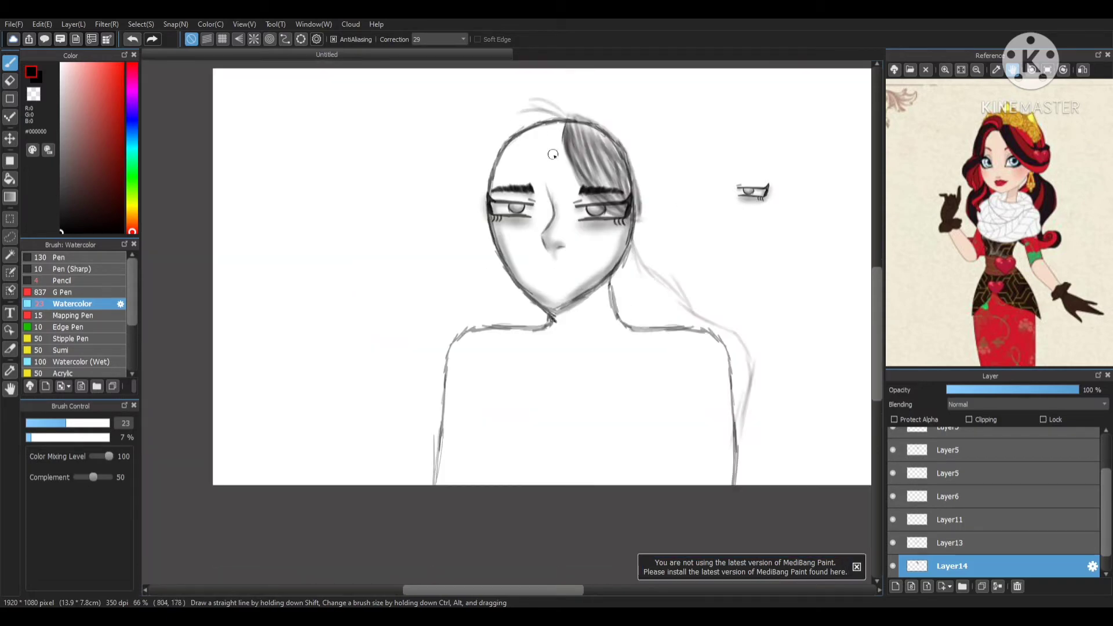
# - Sketch the outer hair outline on the left side, from the crown down past the shoulder
pyautogui.moveTo(506, 118); pyautogui.dragTo(480, 167)
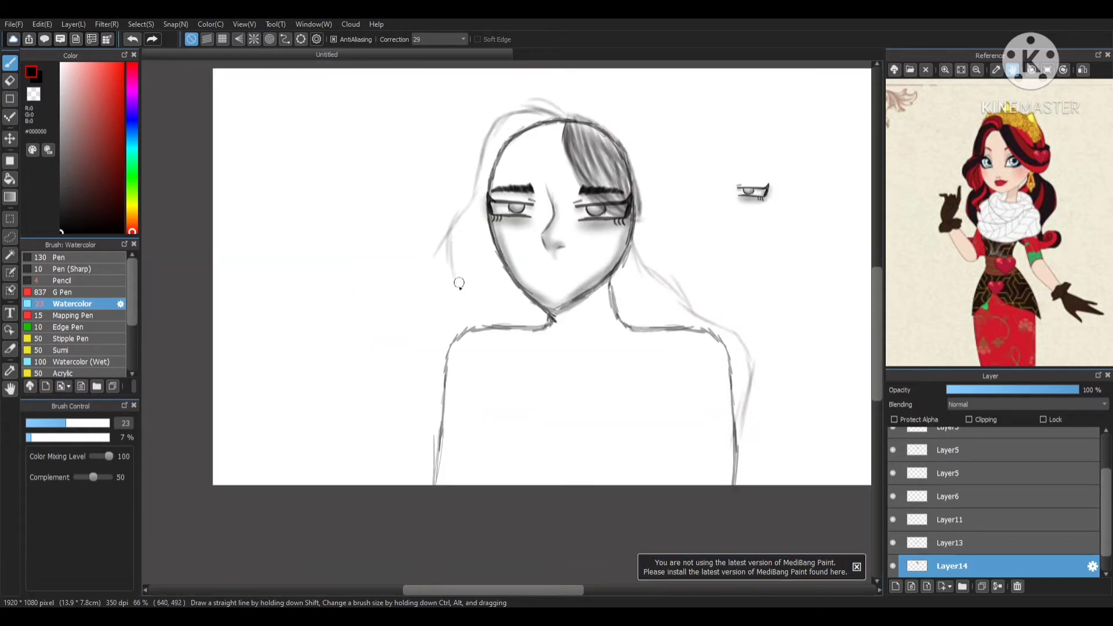
pyautogui.scroll(-1, 441, 432)
pyautogui.scroll(2, 608, 124)
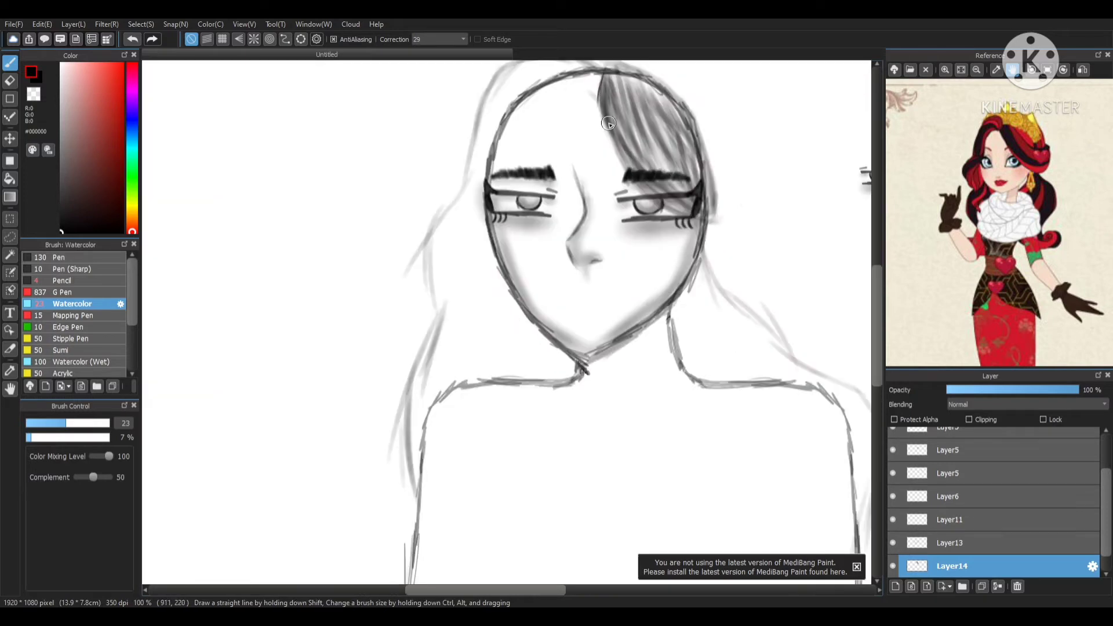
# - Fill the left side of the hair with Watercolor strands from the parting to the shoulder, darkest at the parting
pyautogui.scroll(-3, 510, 216)
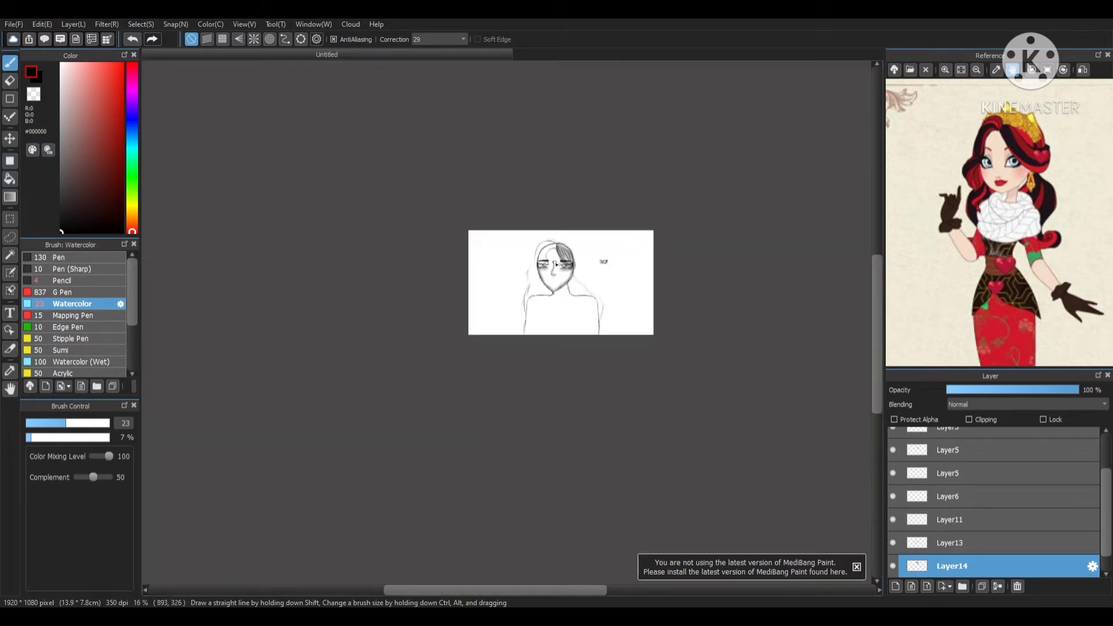
pyautogui.scroll(3, 571, 318)
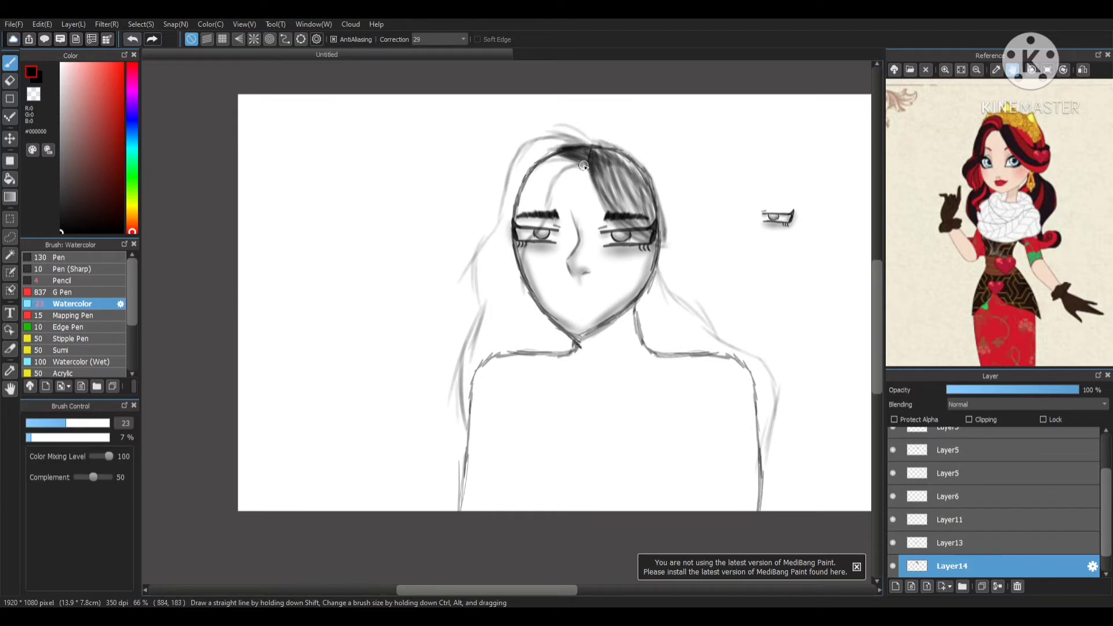
pyautogui.moveTo(535, 141)
pyautogui.mouseDown()
pyautogui.moveTo(511, 215)
pyautogui.moveTo(569, 130)
pyautogui.moveTo(565, 171)
pyautogui.moveTo(581, 164)
pyautogui.moveTo(530, 174)
pyautogui.moveTo(535, 160)
pyautogui.moveTo(482, 269)
pyautogui.moveTo(480, 253)
pyautogui.moveTo(483, 336)
pyautogui.moveTo(464, 351)
pyautogui.moveTo(465, 411)
pyautogui.moveTo(502, 229)
pyautogui.moveTo(484, 343)
pyautogui.mouseUp()
pyautogui.moveTo(539, 226); pyautogui.dragTo(504, 354)
pyautogui.moveTo(525, 252); pyautogui.dragTo(481, 381)
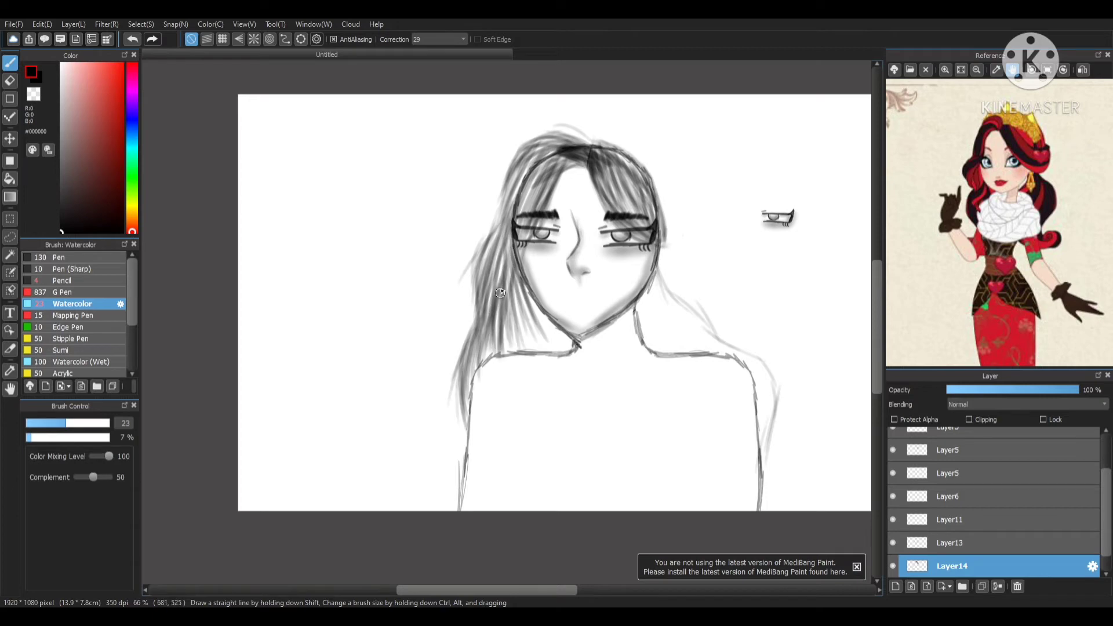
pyautogui.moveTo(522, 306); pyautogui.dragTo(517, 359)
pyautogui.moveTo(505, 372); pyautogui.dragTo(496, 282)
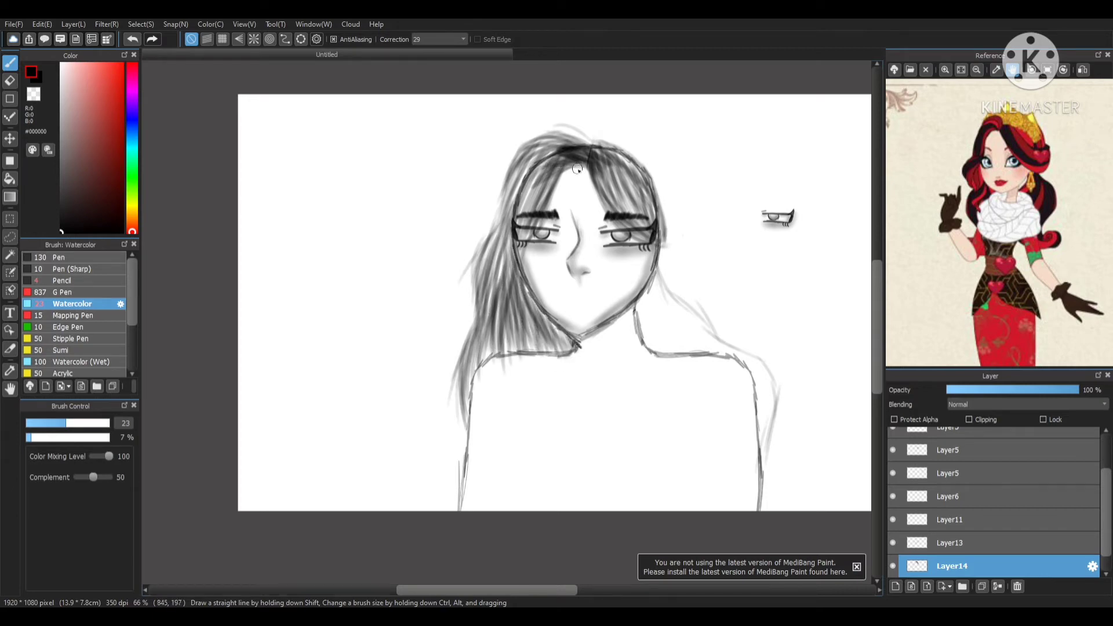
pyautogui.moveTo(488, 261); pyautogui.dragTo(463, 341)
pyautogui.moveTo(481, 292); pyautogui.dragTo(472, 395)
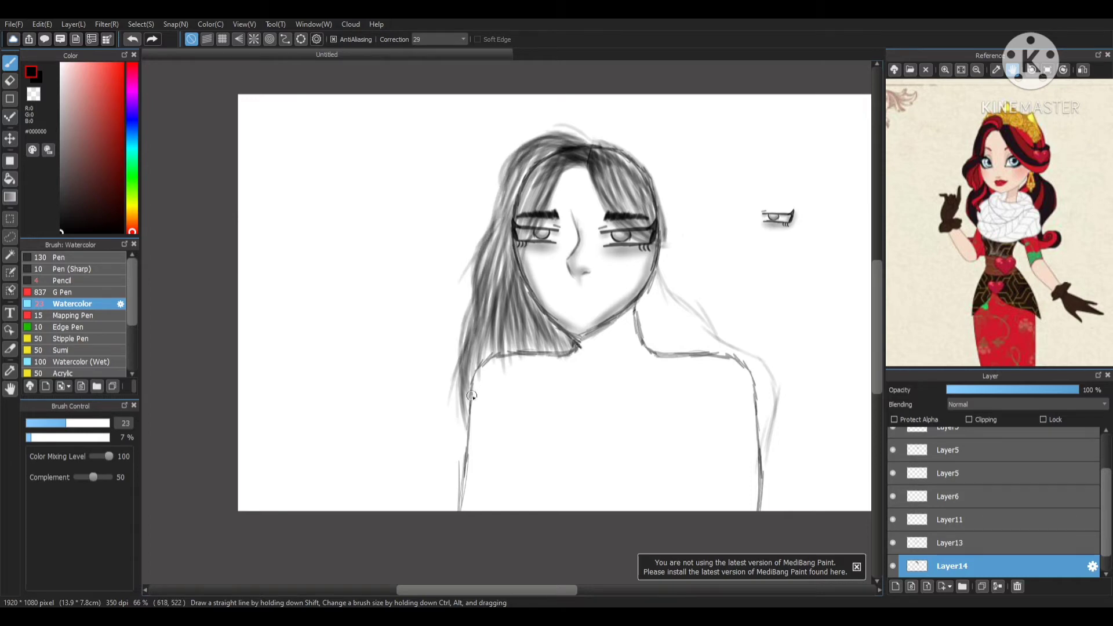
# - Fill the hair on the right side between the cheek, neck and shoulder with curved Watercolor strands
pyautogui.scroll(-2, 757, 367)
pyautogui.scroll(3, 733, 368)
pyautogui.moveTo(633, 170); pyautogui.dragTo(666, 303)
pyautogui.moveTo(643, 220); pyautogui.dragTo(646, 323)
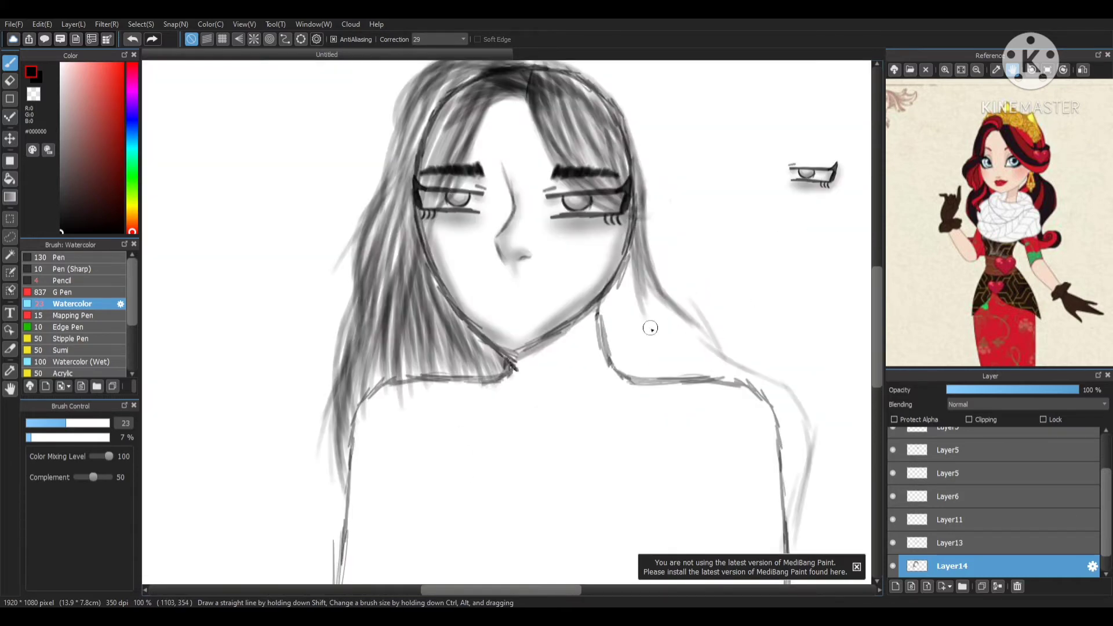
pyautogui.moveTo(629, 243)
pyautogui.mouseDown()
pyautogui.moveTo(618, 324)
pyautogui.moveTo(638, 371)
pyautogui.mouseUp()
pyautogui.moveTo(626, 278)
pyautogui.mouseDown()
pyautogui.moveTo(667, 365)
pyautogui.moveTo(696, 354)
pyautogui.moveTo(645, 343)
pyautogui.mouseUp()
pyautogui.moveTo(629, 301)
pyautogui.mouseDown()
pyautogui.moveTo(644, 377)
pyautogui.moveTo(606, 374)
pyautogui.mouseUp()
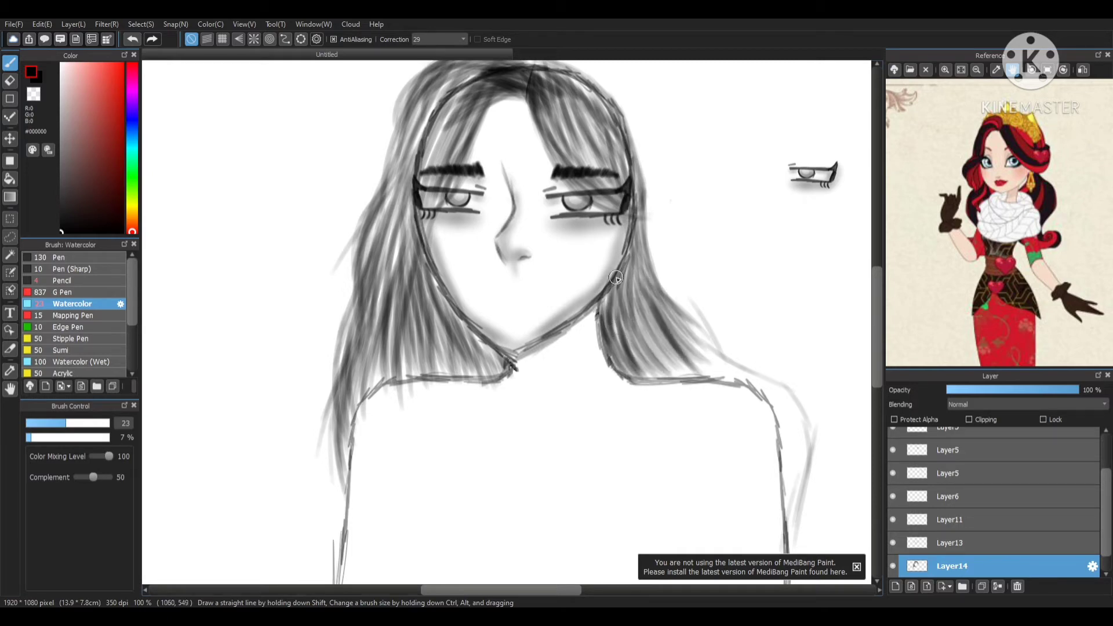
pyautogui.moveTo(615, 272); pyautogui.dragTo(606, 360)
pyautogui.moveTo(626, 308)
pyautogui.mouseDown()
pyautogui.moveTo(649, 377)
pyautogui.moveTo(735, 395)
pyautogui.mouseUp()
# - Fill the lock of hair flowing over the right shoulder and down the outside of the arm
pyautogui.moveTo(685, 351); pyautogui.dragTo(771, 397)
pyautogui.moveTo(684, 330); pyautogui.dragTo(764, 384)
pyautogui.moveTo(719, 352)
pyautogui.mouseDown()
pyautogui.moveTo(805, 418)
pyautogui.moveTo(801, 516)
pyautogui.mouseUp()
pyautogui.moveTo(802, 449); pyautogui.dragTo(795, 543)
pyautogui.moveTo(783, 428); pyautogui.dragTo(792, 524)
pyautogui.moveTo(776, 400)
pyautogui.mouseDown()
pyautogui.moveTo(803, 464)
pyautogui.moveTo(791, 498)
pyautogui.mouseUp()
pyautogui.moveTo(794, 496)
pyautogui.mouseDown()
pyautogui.moveTo(815, 448)
pyautogui.moveTo(660, 182)
pyautogui.mouseUp()
pyautogui.scroll(-2, 792, 429)
pyautogui.moveTo(612, 253); pyautogui.dragTo(619, 194)
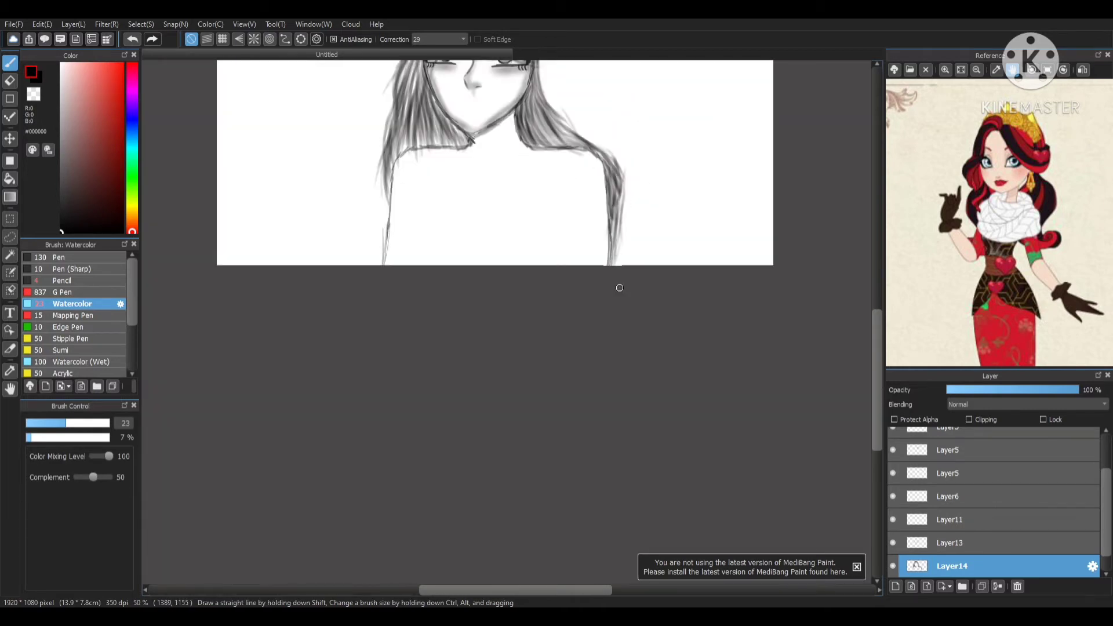
# - Widen the right lock of hair with strands across the chest, tapering toward the canvas's lower edge
pyautogui.scroll(-2, 619, 286)
pyautogui.scroll(3, 698, 277)
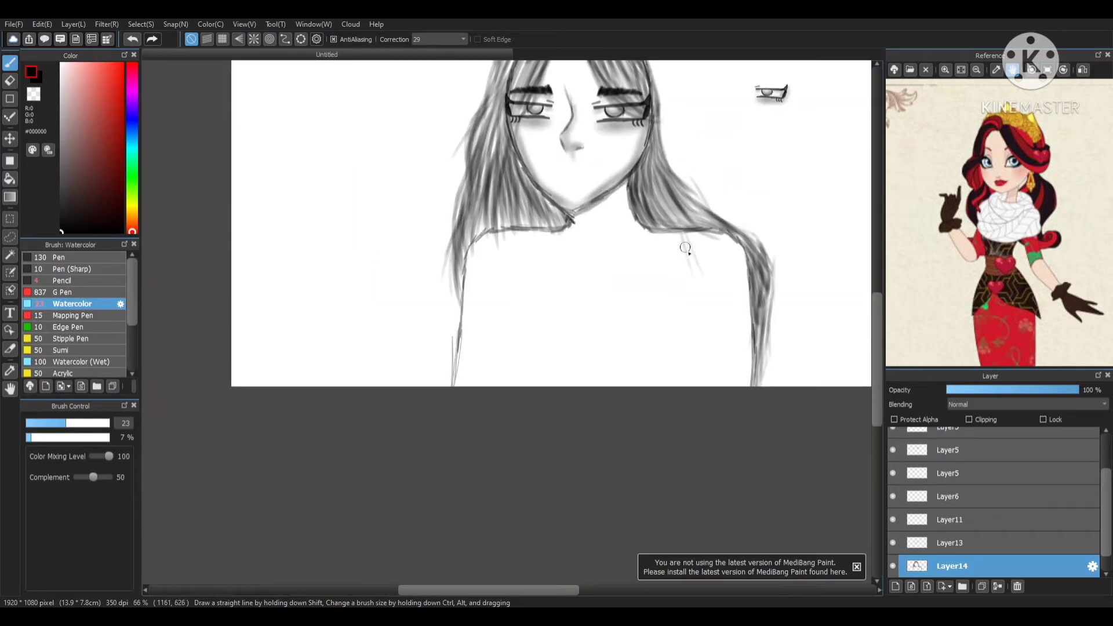
pyautogui.moveTo(749, 378)
pyautogui.mouseDown()
pyautogui.moveTo(718, 305)
pyautogui.moveTo(734, 309)
pyautogui.moveTo(727, 265)
pyautogui.moveTo(759, 306)
pyautogui.moveTo(720, 288)
pyautogui.mouseUp()
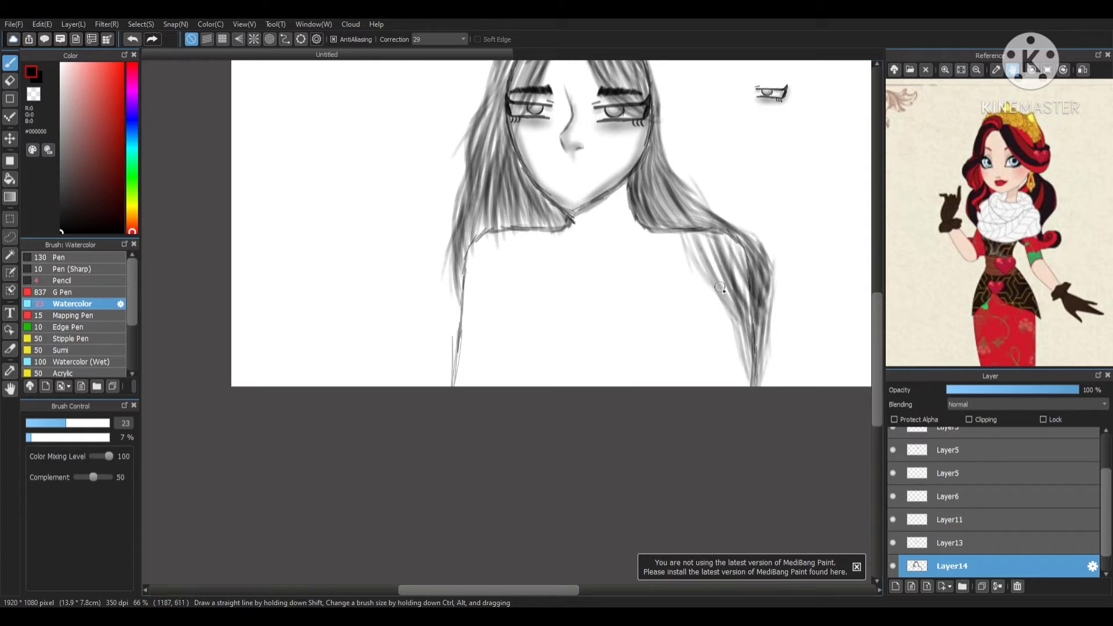
pyautogui.scroll(-3, 766, 279)
pyautogui.scroll(4, 573, 149)
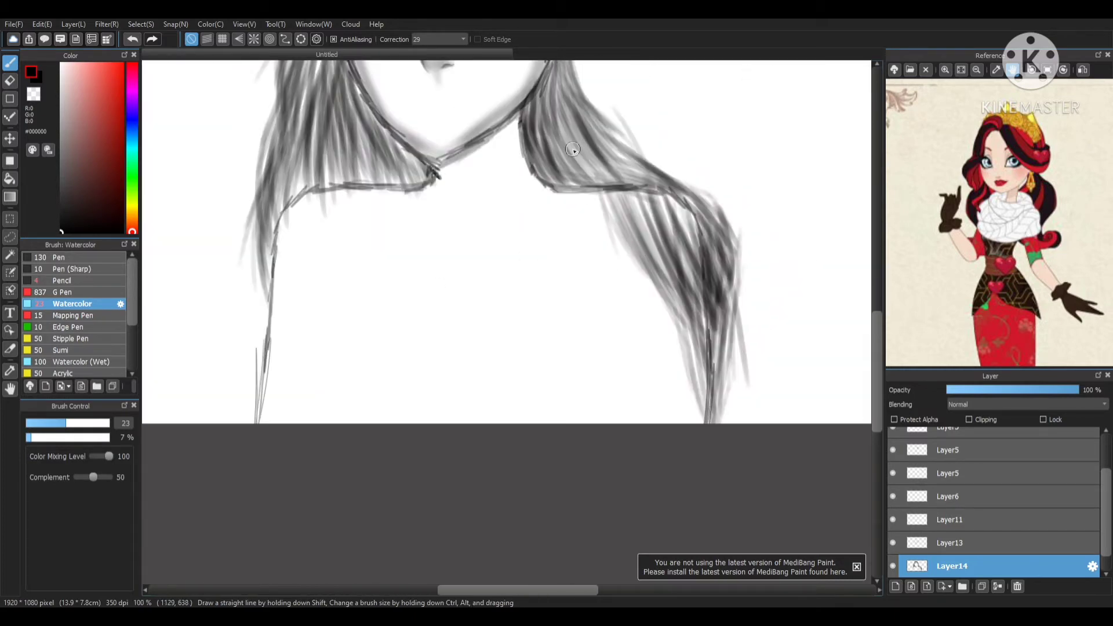
pyautogui.moveTo(603, 216); pyautogui.dragTo(675, 324)
pyautogui.moveTo(574, 169); pyautogui.dragTo(675, 313)
pyautogui.moveTo(615, 194); pyautogui.dragTo(718, 419)
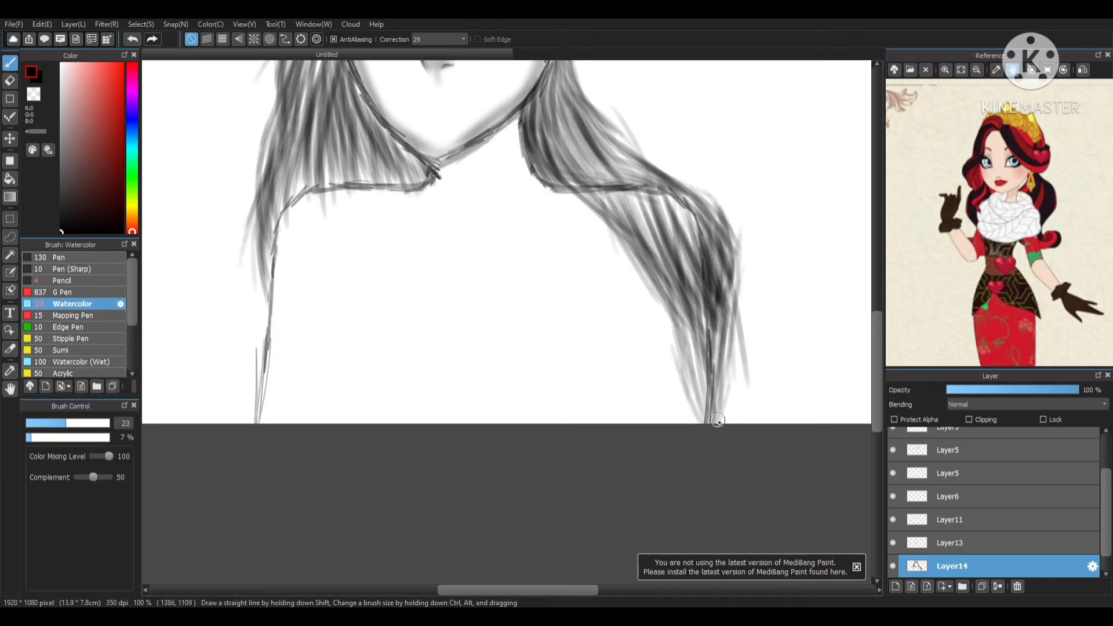
# - Add a new layer above Layer1, beneath the hair strands, and shade both sides of the hair grey with the Airbrush at size 97
pyautogui.scroll(-3, 574, 392)
pyautogui.scroll(4, 574, 393)
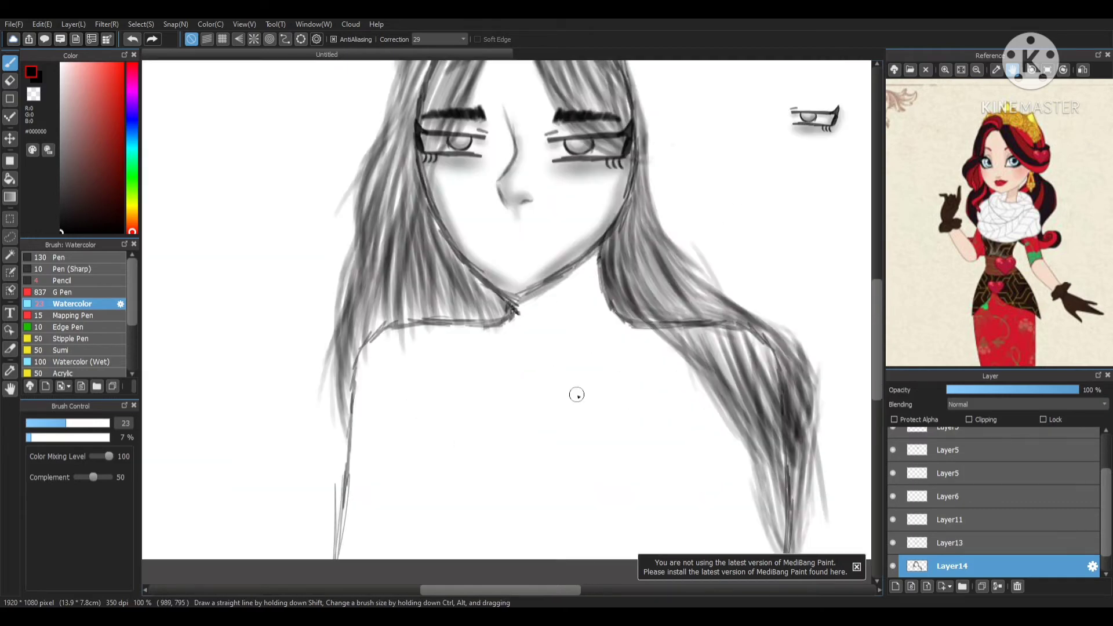
pyautogui.scroll(-2, 969, 501)
pyautogui.click(976, 566)
pyautogui.click(895, 586)
pyautogui.scroll(-3, 70, 312)
pyautogui.click(82, 302)
pyautogui.scroll(-2, 560, 409)
pyautogui.moveTo(539, 156)
pyautogui.mouseDown()
pyautogui.moveTo(463, 191)
pyautogui.moveTo(509, 166)
pyautogui.moveTo(428, 318)
pyautogui.moveTo(483, 336)
pyautogui.moveTo(416, 410)
pyautogui.mouseUp()
pyautogui.moveTo(534, 124)
pyautogui.mouseDown()
pyautogui.moveTo(667, 365)
pyautogui.moveTo(701, 368)
pyautogui.moveTo(708, 350)
pyautogui.moveTo(670, 346)
pyautogui.mouseUp()
pyautogui.scroll(-4, 557, 281)
pyautogui.scroll(3, 557, 281)
# - On Layer14, paint loose Watercolor strands along the outer edge of the hair on the right side
pyautogui.click(941, 544)
pyautogui.scroll(3, 98, 278)
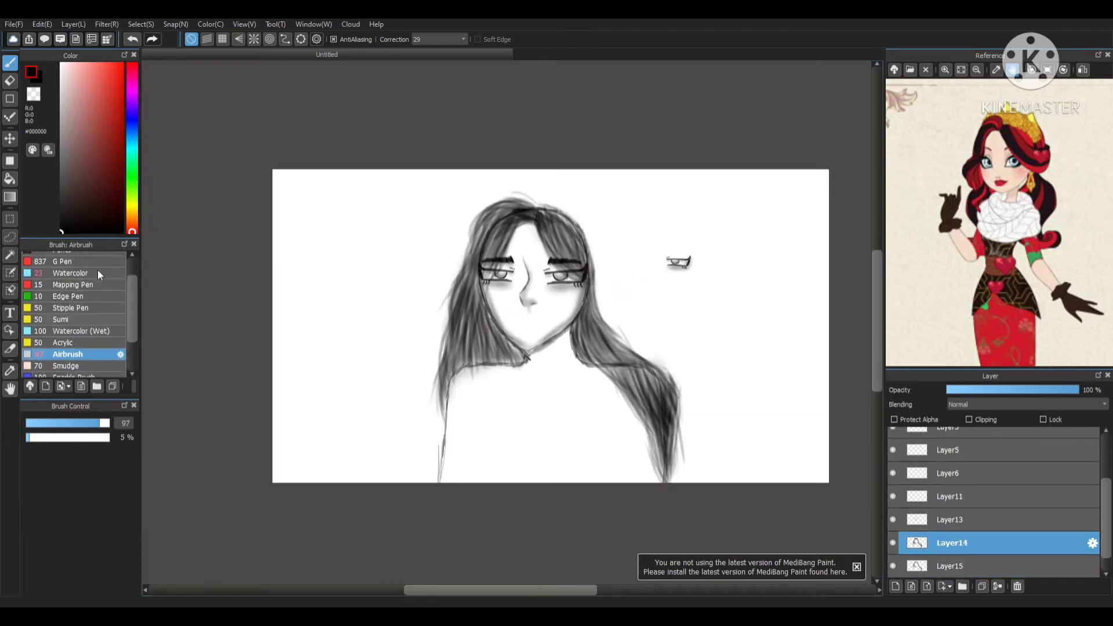
pyautogui.click(72, 299)
pyautogui.scroll(3, 742, 278)
pyautogui.moveTo(322, 402); pyautogui.dragTo(323, 407)
pyautogui.moveTo(406, 454); pyautogui.dragTo(512, 525)
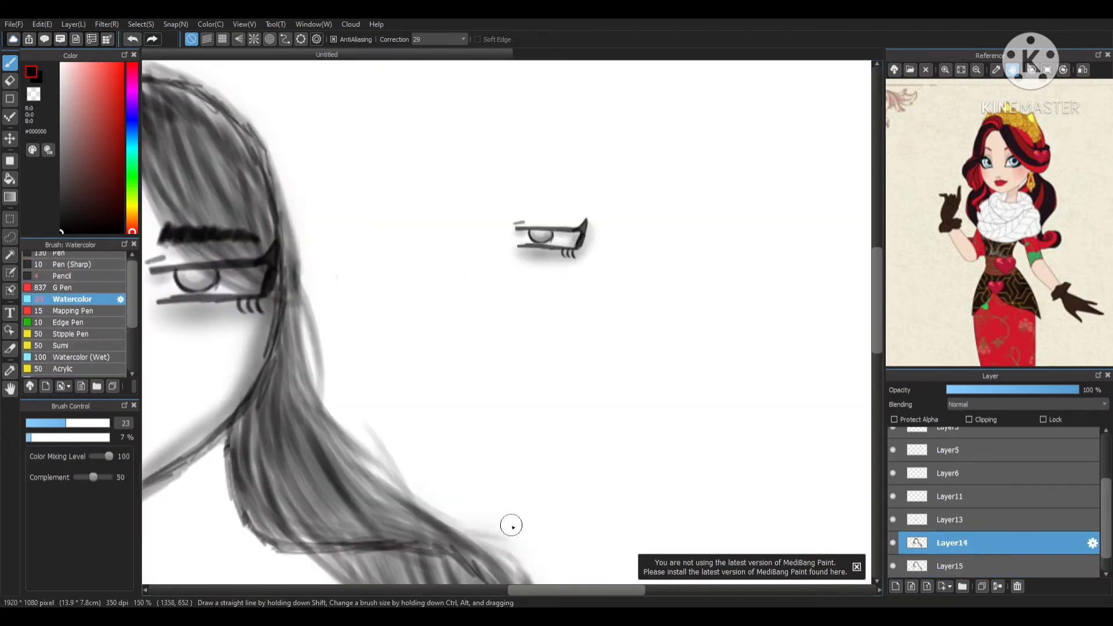
pyautogui.scroll(-6, 516, 493)
pyautogui.scroll(4, 534, 452)
pyautogui.moveTo(502, 409)
pyautogui.mouseDown()
pyautogui.moveTo(484, 514)
pyautogui.moveTo(506, 371)
pyautogui.mouseUp()
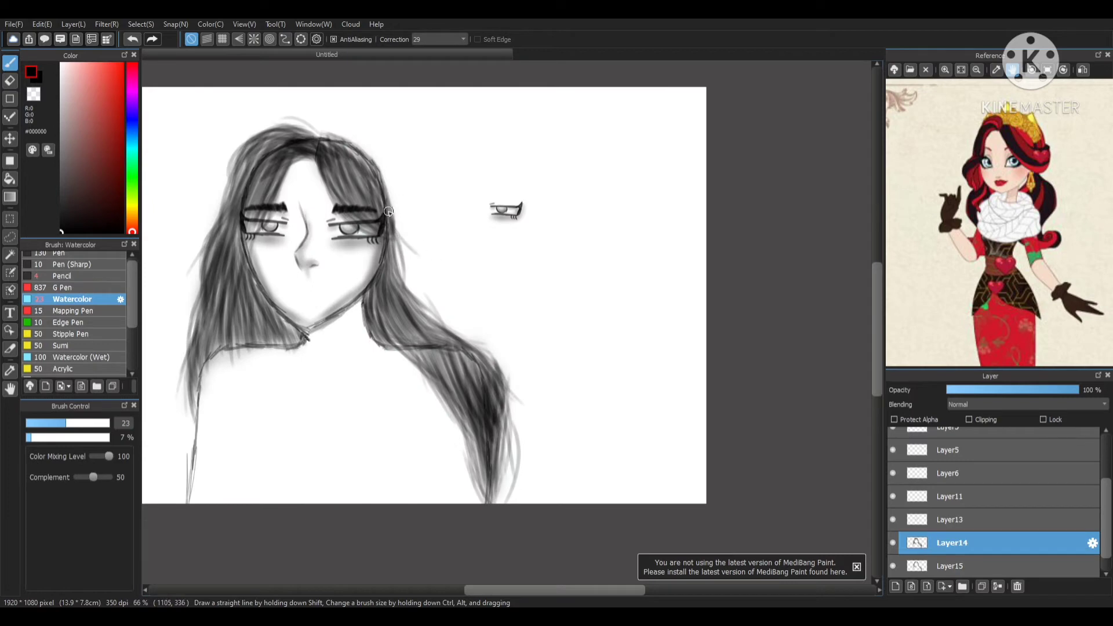
pyautogui.moveTo(389, 212); pyautogui.dragTo(421, 302)
pyautogui.moveTo(351, 149)
pyautogui.mouseDown()
pyautogui.moveTo(379, 156)
pyautogui.moveTo(390, 205)
pyautogui.mouseUp()
# - Add flyaway strands where the hair bends over the right shoulder
pyautogui.scroll(-3, 558, 188)
pyautogui.scroll(5, 541, 221)
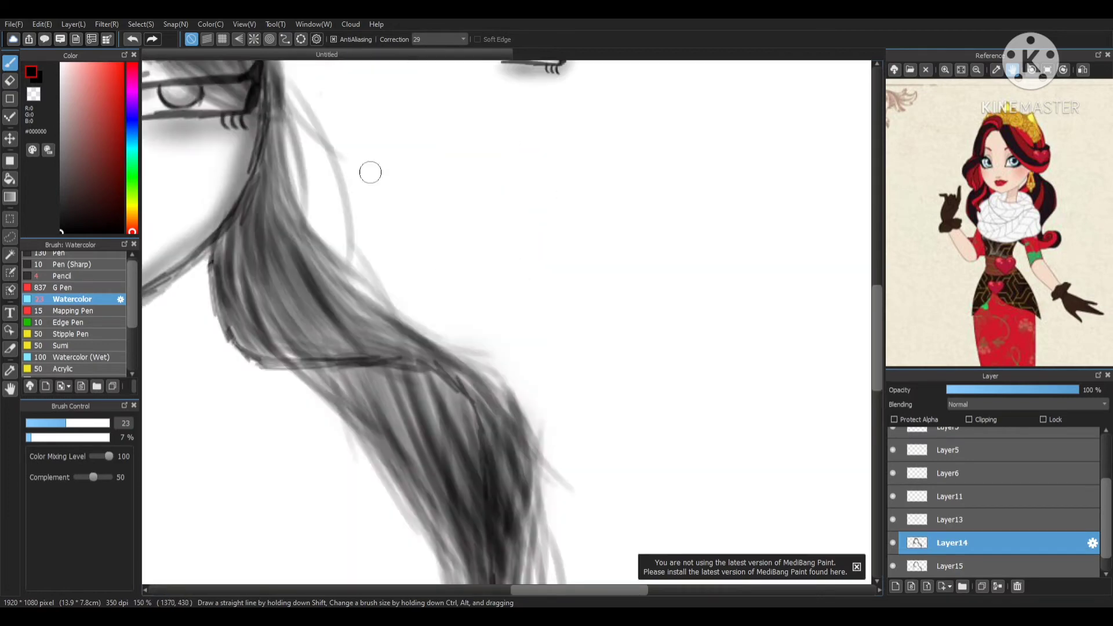
pyautogui.moveTo(394, 299); pyautogui.dragTo(524, 348)
pyautogui.moveTo(380, 281); pyautogui.dragTo(464, 323)
pyautogui.moveTo(418, 282); pyautogui.dragTo(443, 391)
pyautogui.moveTo(438, 299); pyautogui.dragTo(462, 359)
# - Paint loose strands along the outside of the lock on the right arm and undo the last stroke
pyautogui.scroll(-7, 656, 373)
pyautogui.scroll(7, 652, 371)
pyautogui.moveTo(523, 269); pyautogui.dragTo(553, 343)
pyautogui.moveTo(588, 365)
pyautogui.mouseDown()
pyautogui.moveTo(634, 421)
pyautogui.moveTo(614, 500)
pyautogui.mouseUp()
pyautogui.scroll(-7, 514, 278)
pyautogui.scroll(5, 536, 270)
pyautogui.click(129, 44)
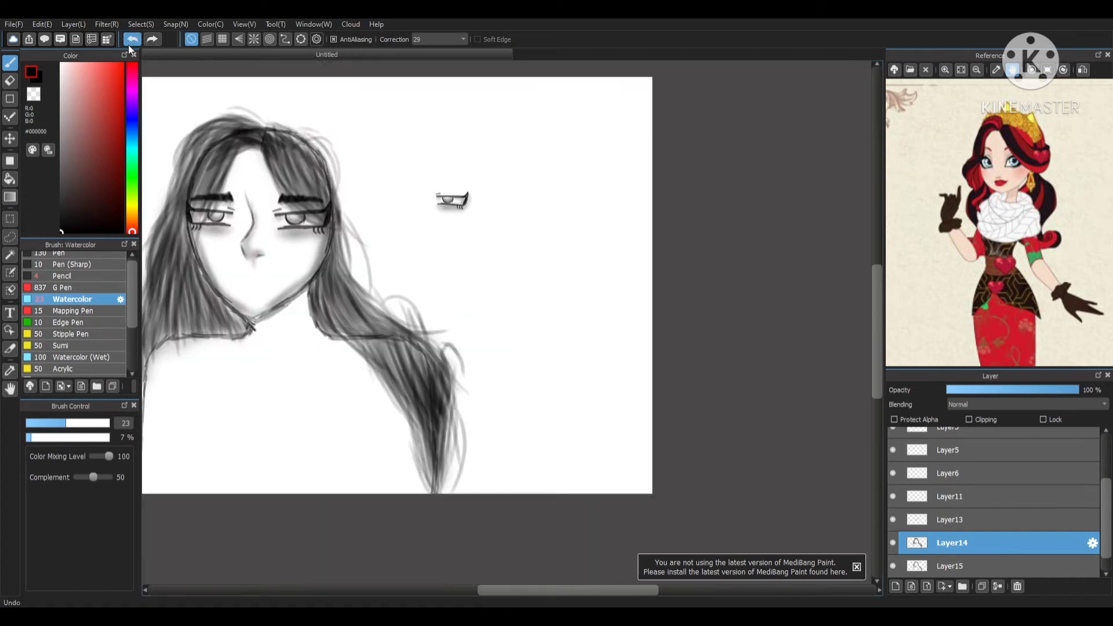
# - Add loose flyaway strands around the crown and along the outer edge of the hair on the left side
pyautogui.scroll(2, 370, 178)
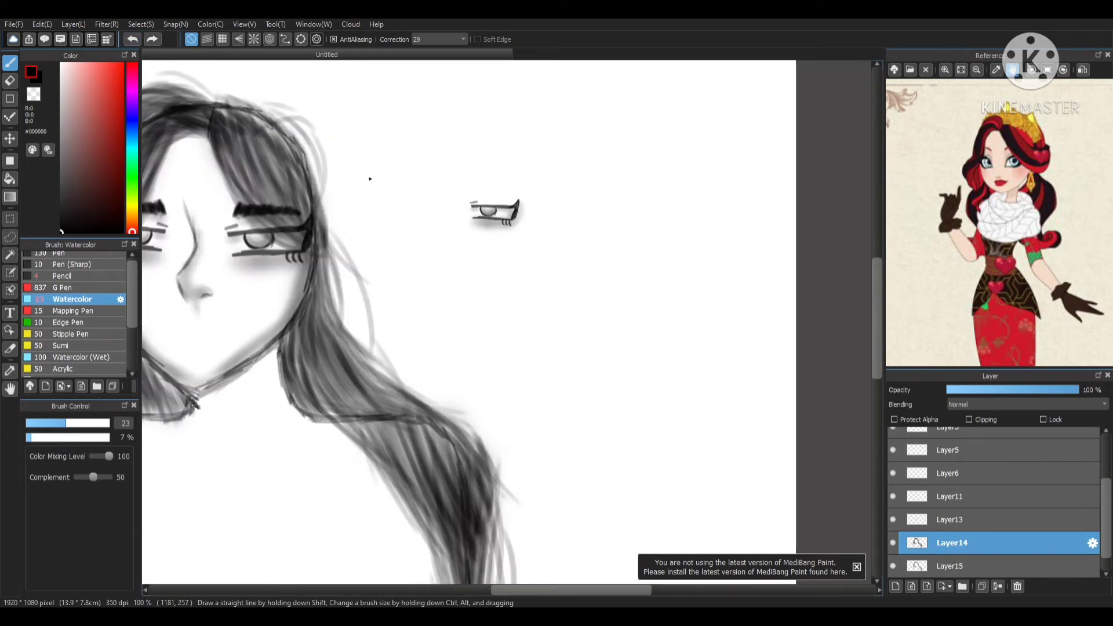
pyautogui.scroll(-5, 445, 412)
pyautogui.scroll(3, 403, 396)
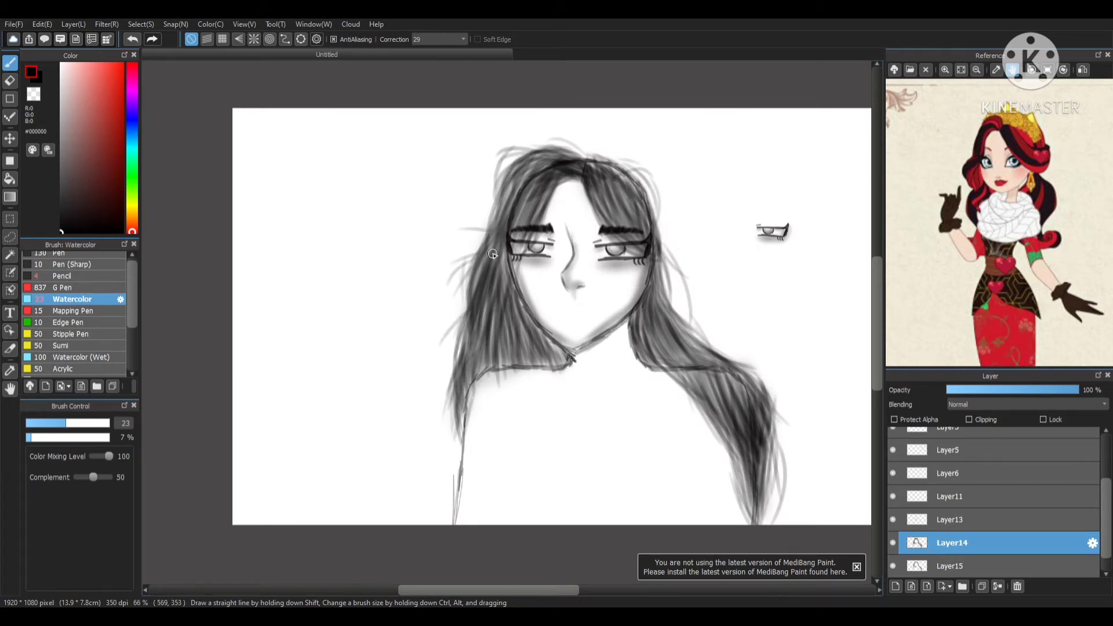
pyautogui.scroll(-4, 493, 253)
pyautogui.scroll(5, 459, 187)
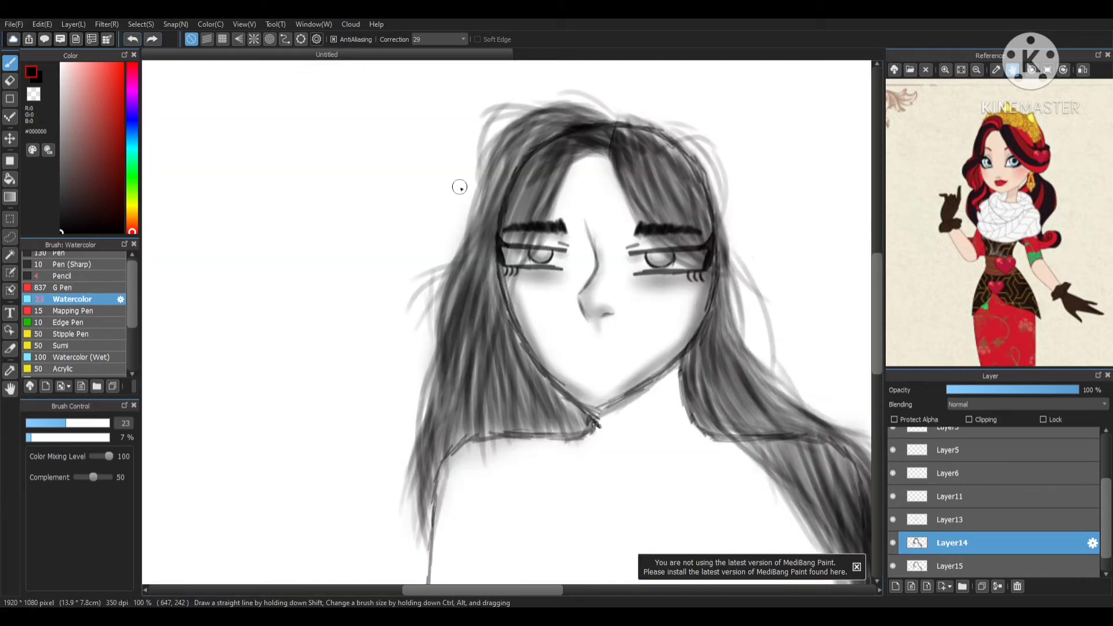
# - Paint a few more loose strands along the outer edge of the hair on the left side and undo the last stroke
pyautogui.moveTo(422, 340); pyautogui.dragTo(399, 422)
pyautogui.moveTo(489, 188); pyautogui.dragTo(438, 260)
pyautogui.scroll(-3, 435, 254)
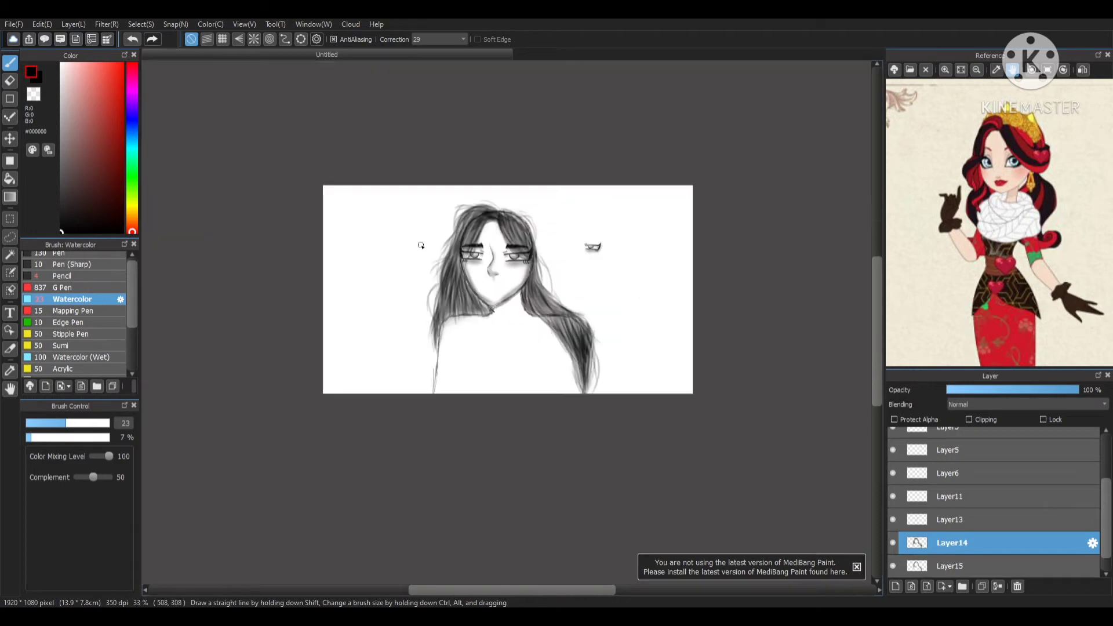
pyautogui.scroll(2, 366, 244)
pyautogui.click(133, 42)
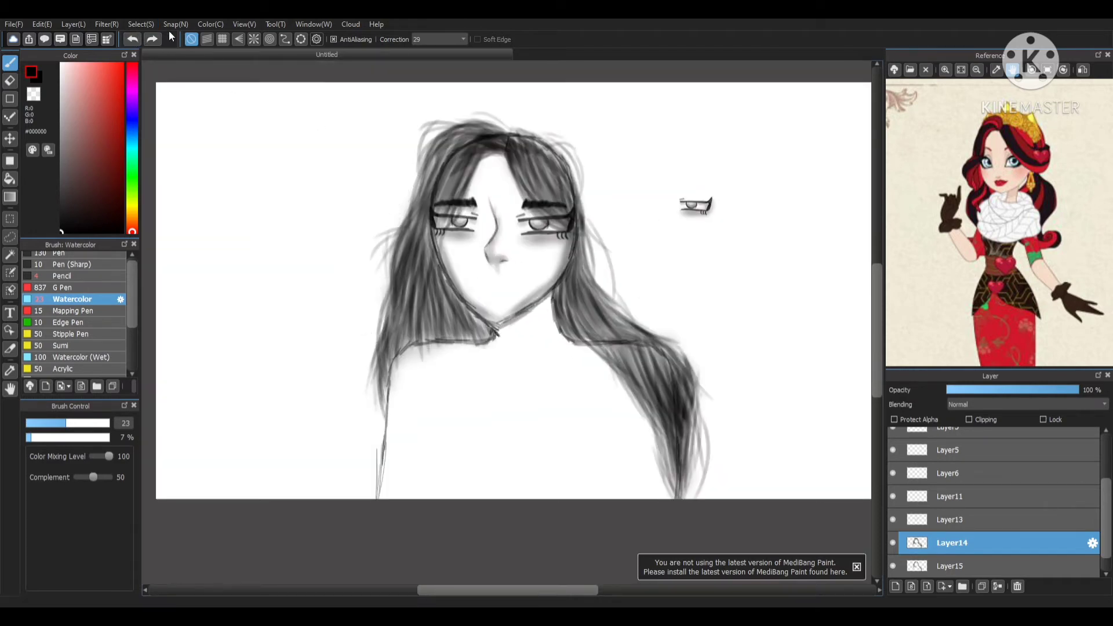
pyautogui.scroll(3, 492, 186)
pyautogui.scroll(-4, 477, 328)
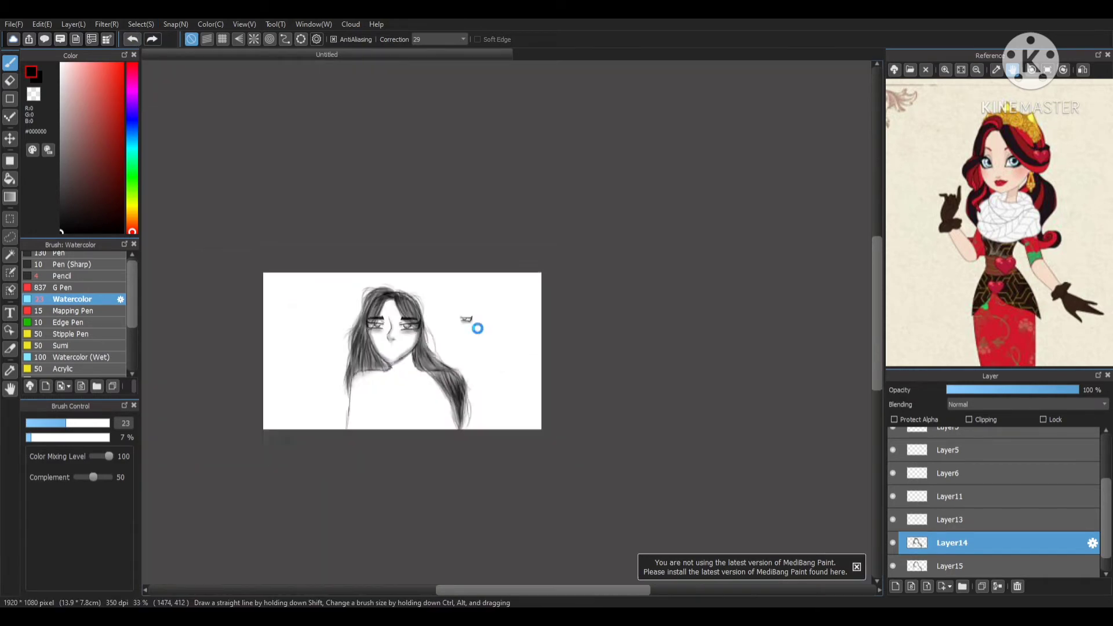
pyautogui.scroll(1, 450, 354)
pyautogui.scroll(-1, 423, 380)
pyautogui.scroll(4, 418, 320)
pyautogui.scroll(-2, 378, 125)
pyautogui.scroll(2, 384, 124)
pyautogui.scroll(-2, 411, 192)
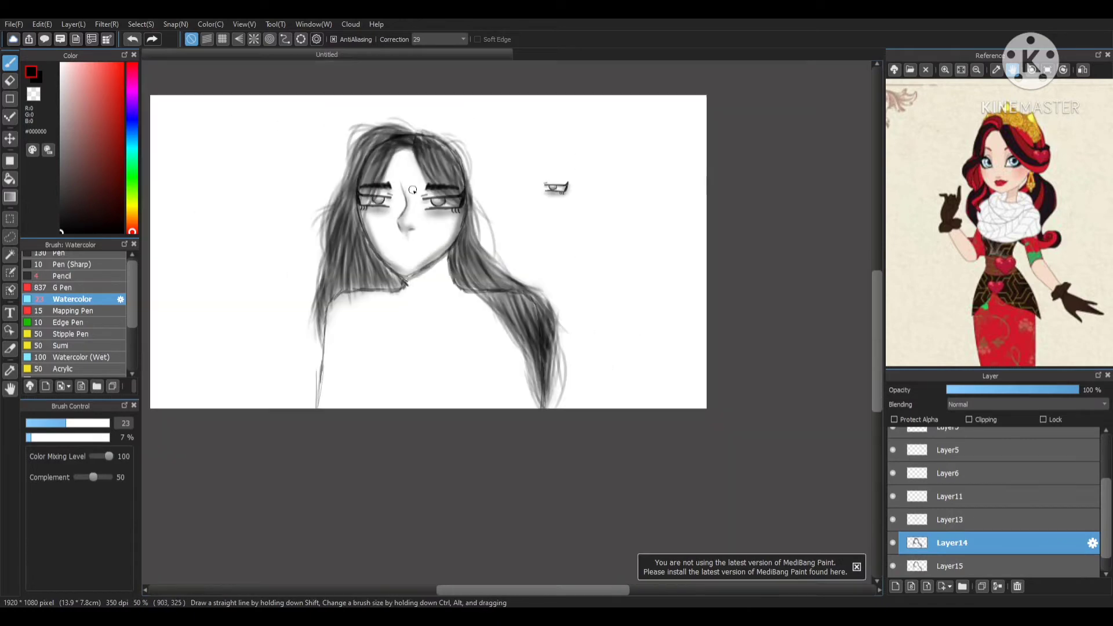
# - Create a new layer above Layer14, choose the Pencil brush and enlarge the reference image around the face and crown
pyautogui.scroll(3, 412, 132)
pyautogui.click(896, 587)
pyautogui.scroll(1, 72, 283)
pyautogui.click(72, 282)
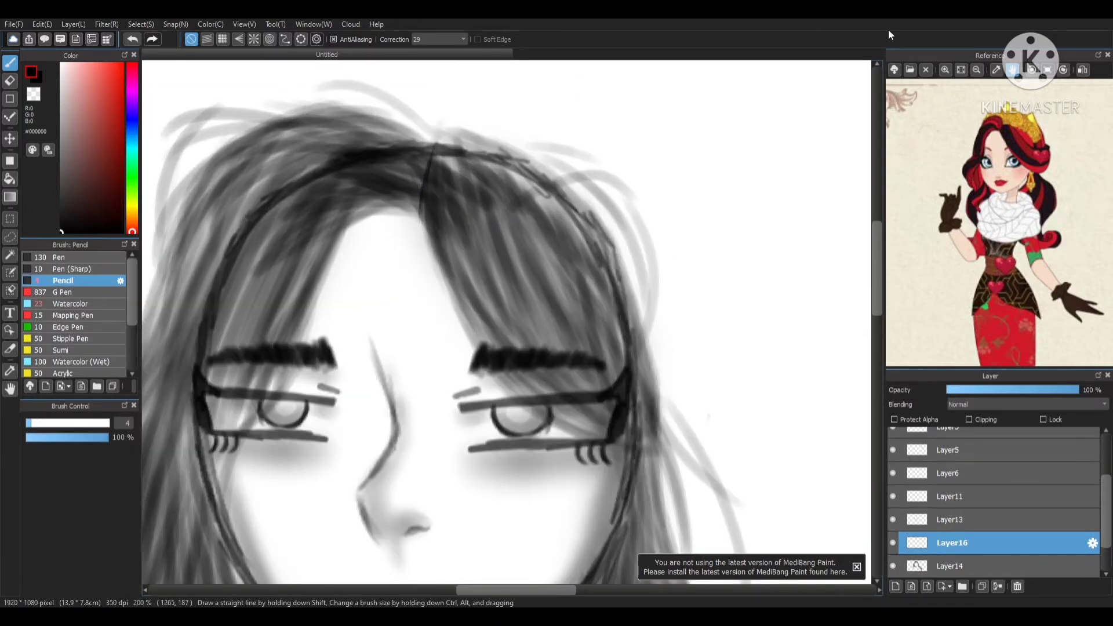
pyautogui.scroll(4, 1003, 232)
pyautogui.moveTo(1000, 110); pyautogui.dragTo(970, 354)
pyautogui.scroll(-4, 618, 197)
pyautogui.scroll(6, 592, 179)
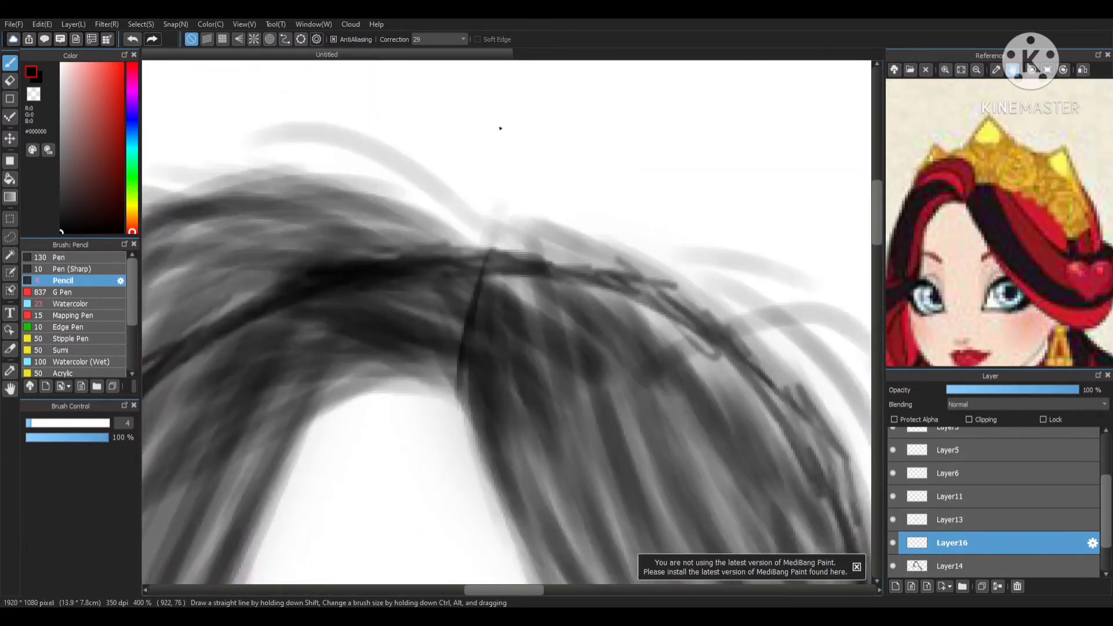
# - Try to sketch a tiara of overlapping circles with pointed peaks on top of the hair
pyautogui.moveTo(338, 75); pyautogui.dragTo(371, 200)
pyautogui.moveTo(471, 120)
pyautogui.mouseDown()
pyautogui.moveTo(497, 130)
pyautogui.moveTo(449, 194)
pyautogui.mouseUp()
pyautogui.moveTo(610, 165); pyautogui.dragTo(580, 255)
pyautogui.moveTo(406, 125); pyautogui.dragTo(400, 191)
pyautogui.moveTo(528, 152)
pyautogui.mouseDown()
pyautogui.moveTo(521, 220)
pyautogui.moveTo(449, 249)
pyautogui.mouseUp()
pyautogui.scroll(-2, 607, 287)
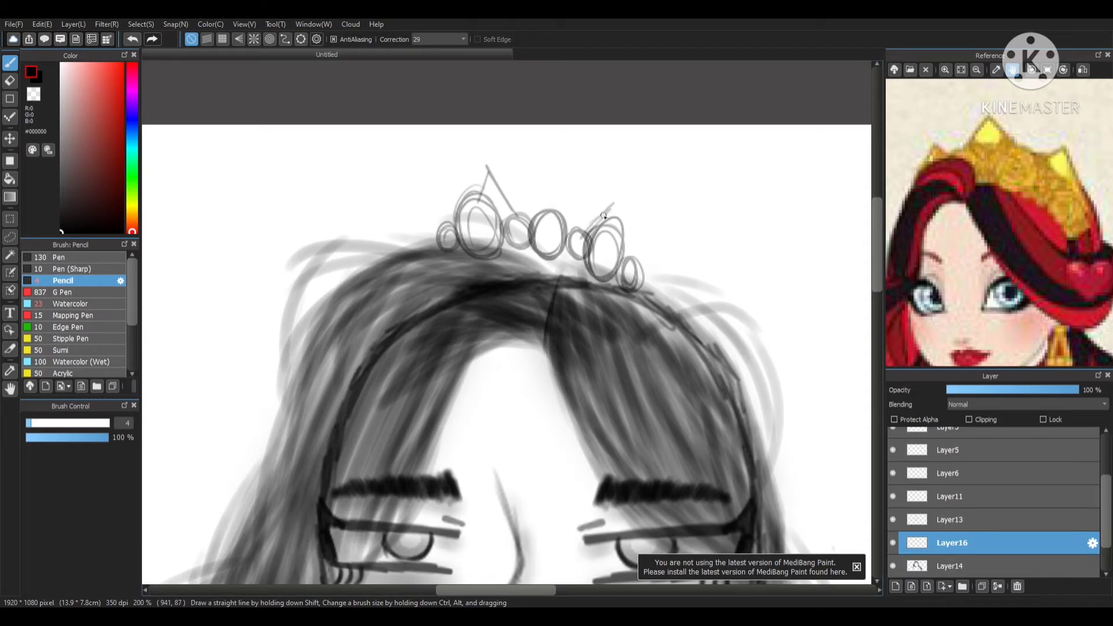
pyautogui.moveTo(604, 215); pyautogui.dragTo(629, 233)
# - Undo all the tiara strokes but keep the new empty layer
pyautogui.scroll(-5, 627, 229)
pyautogui.click(138, 41)
pyautogui.click(138, 42)
pyautogui.scroll(1, 806, 231)
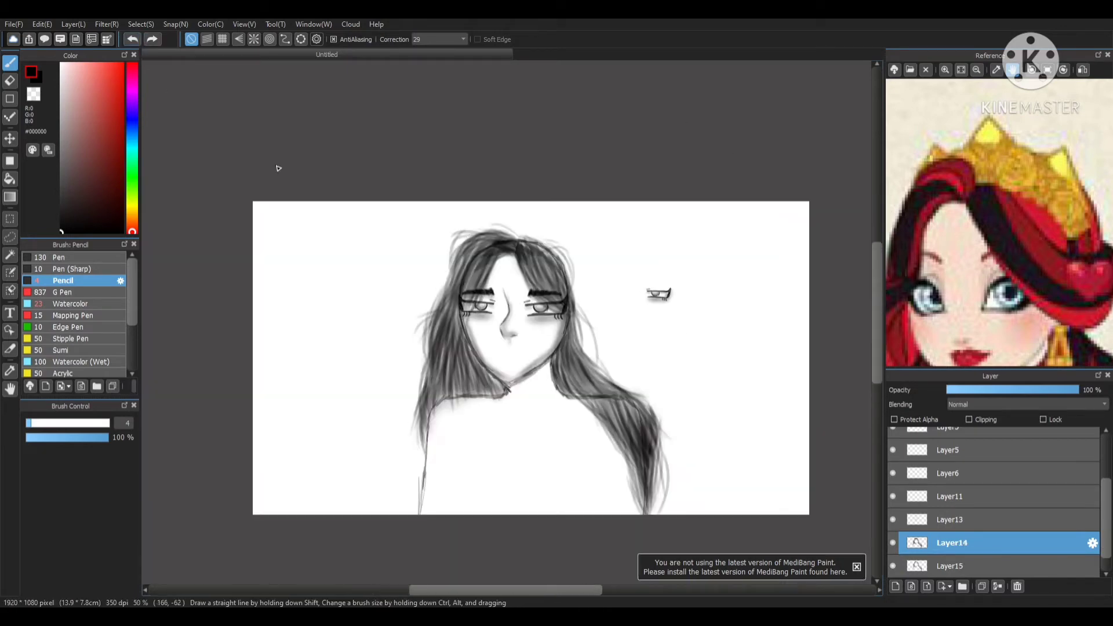
pyautogui.click(152, 40)
pyautogui.click(153, 40)
pyautogui.click(133, 40)
pyautogui.click(133, 41)
pyautogui.scroll(-2, 521, 197)
pyautogui.scroll(4, 516, 237)
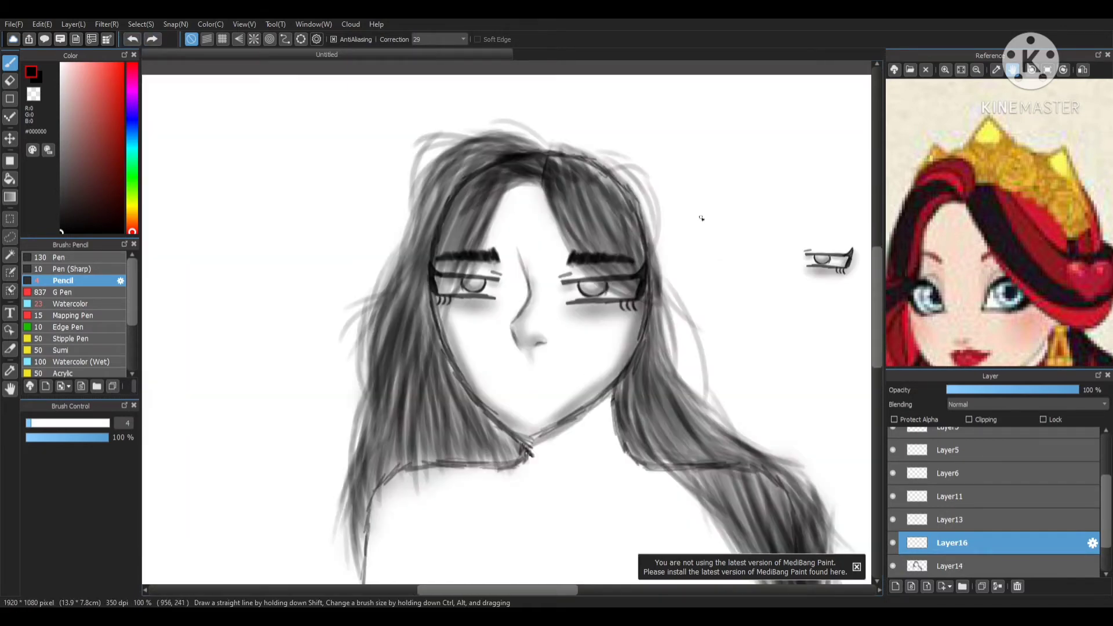
# - Sketch the outline of an ear against the right side of the face at eye level
pyautogui.click(976, 70)
pyautogui.scroll(4, 661, 243)
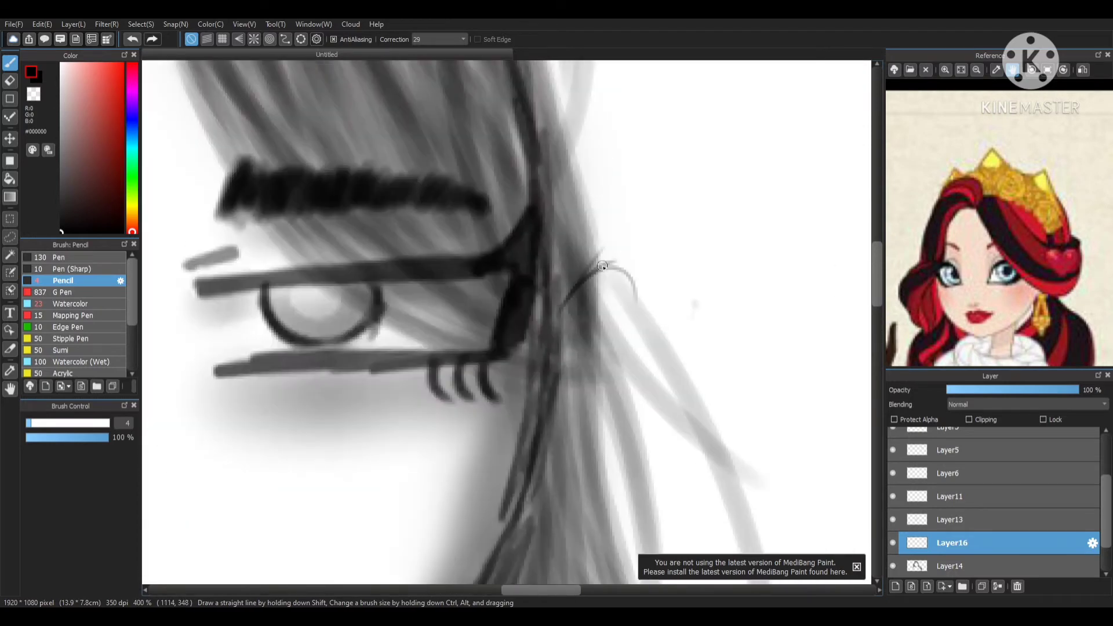
pyautogui.moveTo(603, 266); pyautogui.dragTo(571, 456)
pyautogui.scroll(-6, 626, 336)
pyautogui.scroll(2, 622, 364)
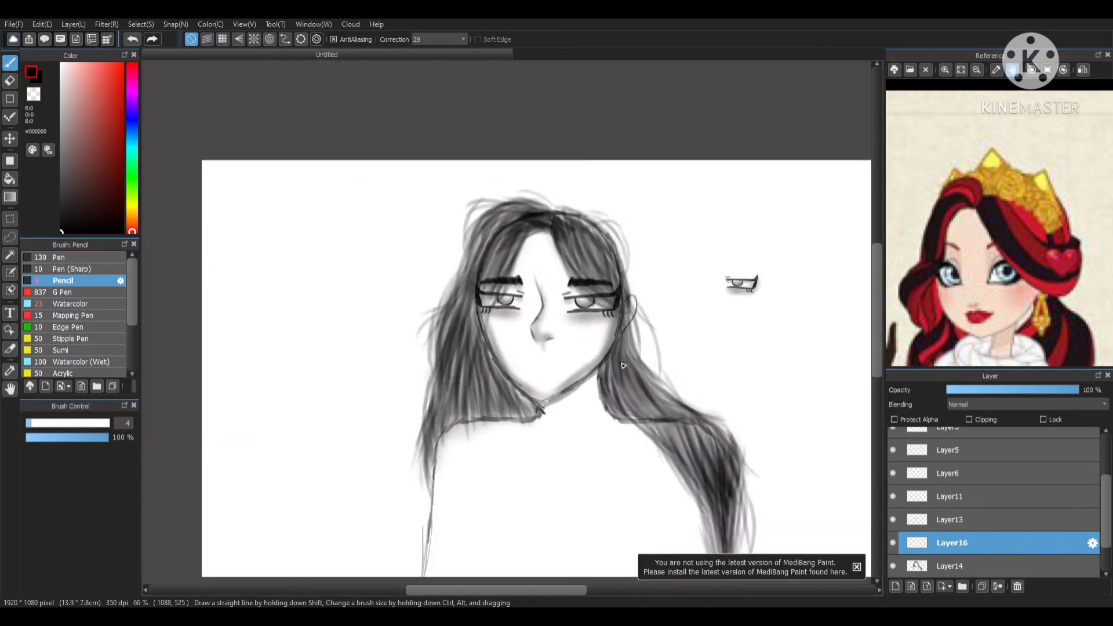
# - Transform the ear outline so it is larger beside the head, and apply the change
pyautogui.click(141, 25)
pyautogui.click(167, 120)
pyautogui.moveTo(622, 230); pyautogui.dragTo(612, 223)
pyautogui.click(839, 584)
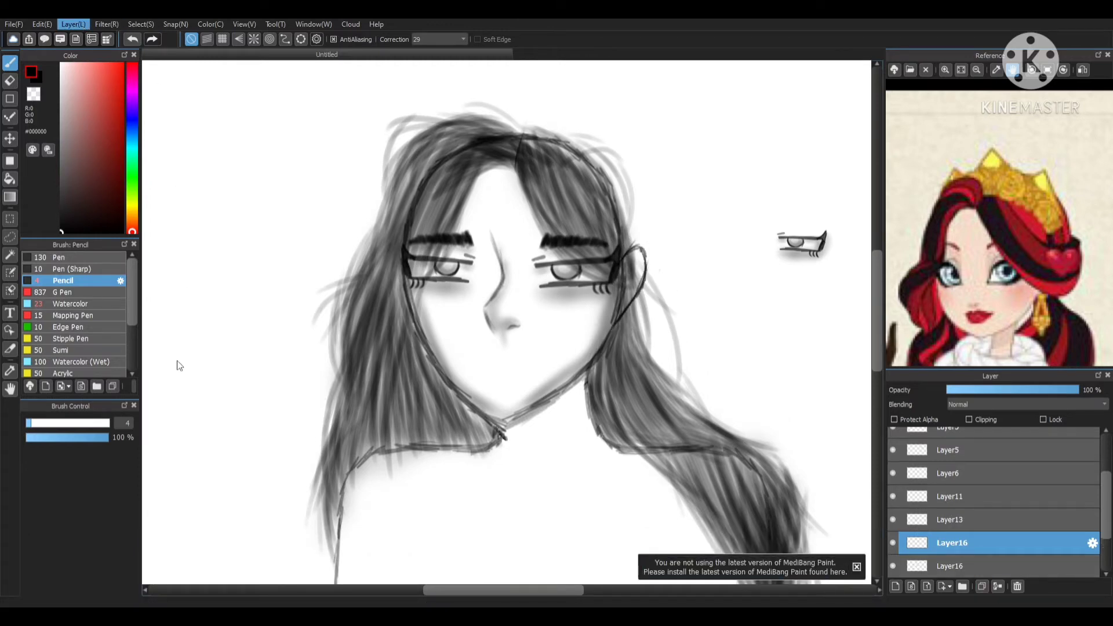
# - Flip the duplicated ear layer horizontally, move it to the left side of the face and transform it to fit
pyautogui.click(201, 373)
pyautogui.click(10, 139)
pyautogui.moveTo(464, 279)
pyautogui.mouseDown()
pyautogui.moveTo(396, 286)
pyautogui.moveTo(391, 266)
pyautogui.moveTo(383, 279)
pyautogui.moveTo(404, 270)
pyautogui.mouseUp()
pyautogui.click(141, 24)
pyautogui.click(167, 120)
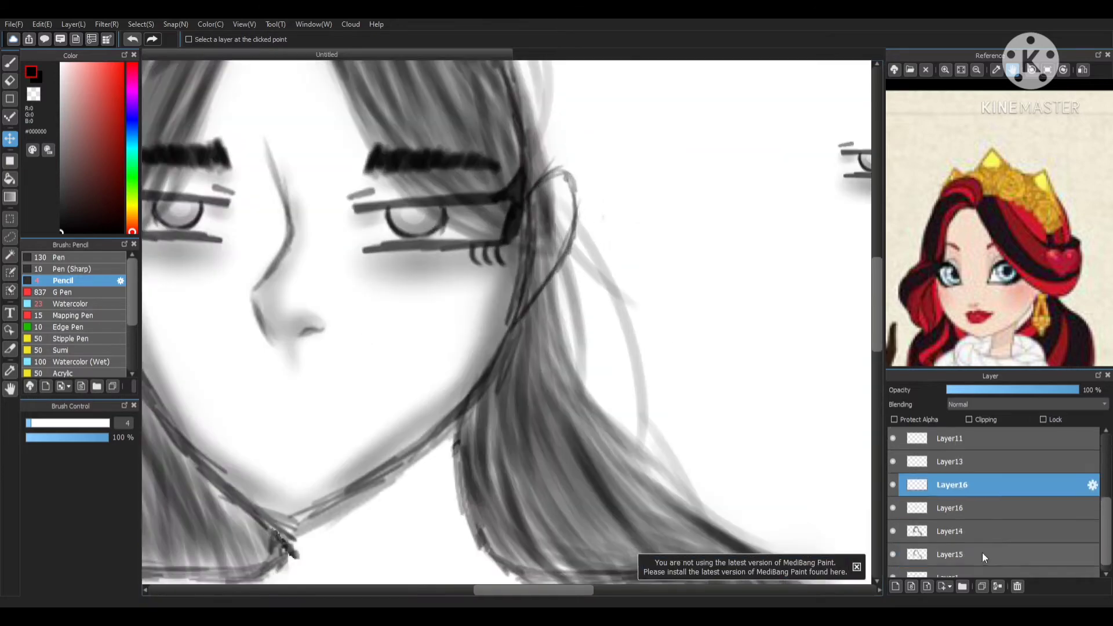
# - On Layer14, erase the hair strokes inside the ear on the right
pyautogui.click(982, 519)
pyautogui.press('e')
pyautogui.scroll(1, 709, 174)
pyautogui.moveTo(502, 208)
pyautogui.mouseDown()
pyautogui.moveTo(523, 195)
pyautogui.moveTo(514, 201)
pyautogui.moveTo(520, 297)
pyautogui.moveTo(488, 352)
pyautogui.moveTo(495, 360)
pyautogui.moveTo(517, 334)
pyautogui.moveTo(497, 415)
pyautogui.mouseUp()
pyautogui.click(76, 293)
pyautogui.click(72, 304)
pyautogui.click(10, 63)
pyautogui.click(132, 40)
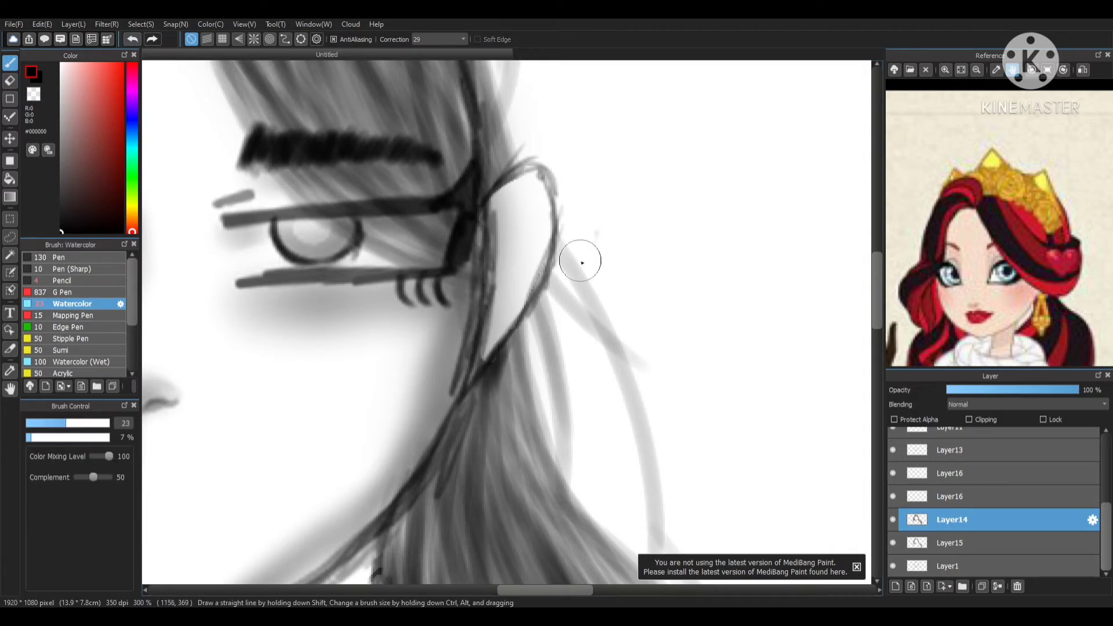
# - Erase the Layer14 hair strokes inside the ear on the left
pyautogui.scroll(-4, 580, 260)
pyautogui.scroll(5, 414, 246)
pyautogui.click(10, 80)
pyautogui.moveTo(446, 271)
pyautogui.mouseDown()
pyautogui.moveTo(473, 376)
pyautogui.moveTo(462, 243)
pyautogui.mouseUp()
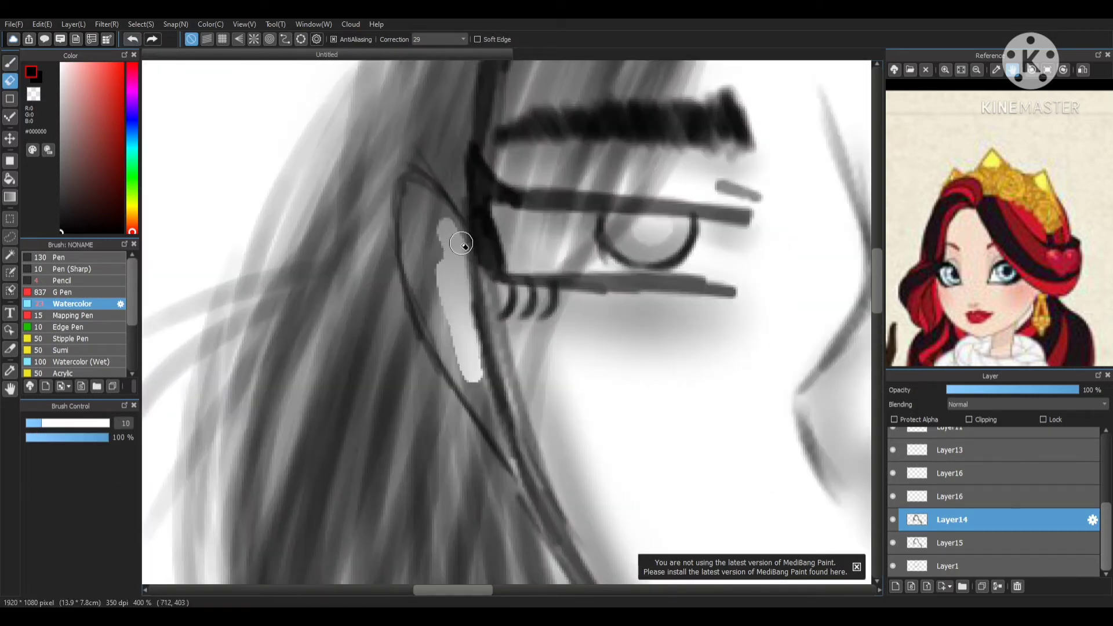
pyautogui.moveTo(426, 197)
pyautogui.mouseDown()
pyautogui.moveTo(416, 215)
pyautogui.moveTo(410, 182)
pyautogui.moveTo(447, 355)
pyautogui.moveTo(479, 369)
pyautogui.moveTo(440, 256)
pyautogui.moveTo(458, 236)
pyautogui.mouseUp()
# - On Layer15, erase the remaining gray shading inside both ears
pyautogui.click(951, 542)
pyautogui.moveTo(416, 183)
pyautogui.mouseDown()
pyautogui.moveTo(417, 248)
pyautogui.moveTo(502, 451)
pyautogui.mouseUp()
pyautogui.scroll(-5, 683, 378)
pyautogui.scroll(8, 615, 424)
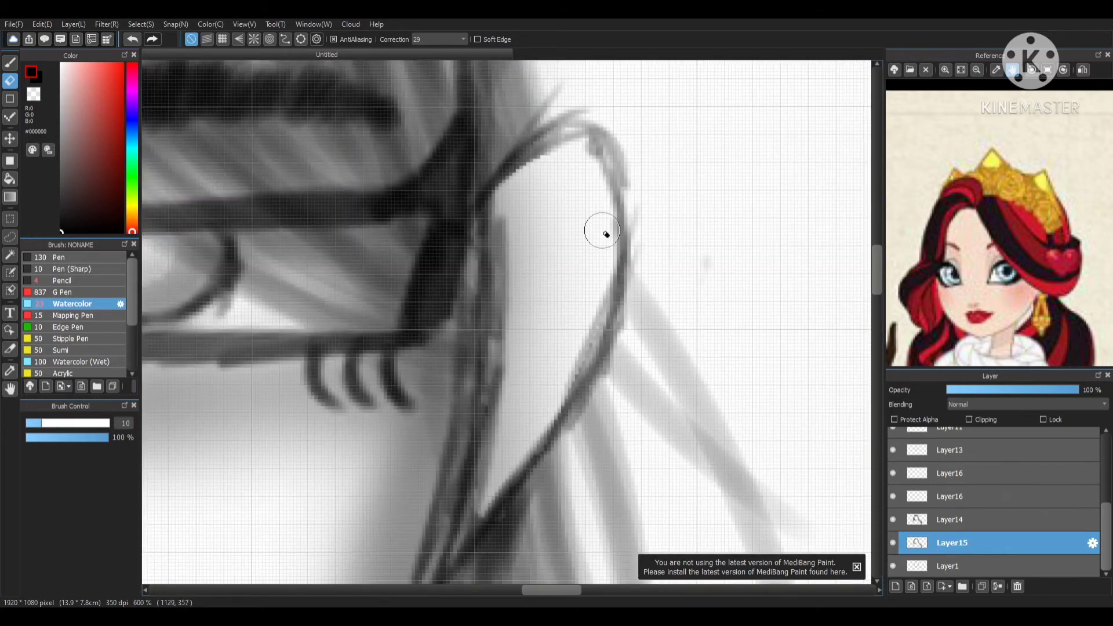
pyautogui.moveTo(551, 186)
pyautogui.mouseDown()
pyautogui.moveTo(535, 265)
pyautogui.moveTo(508, 239)
pyautogui.moveTo(591, 229)
pyautogui.moveTo(513, 334)
pyautogui.moveTo(519, 462)
pyautogui.moveTo(452, 555)
pyautogui.mouseUp()
pyautogui.scroll(-6, 525, 302)
pyautogui.scroll(5, 571, 326)
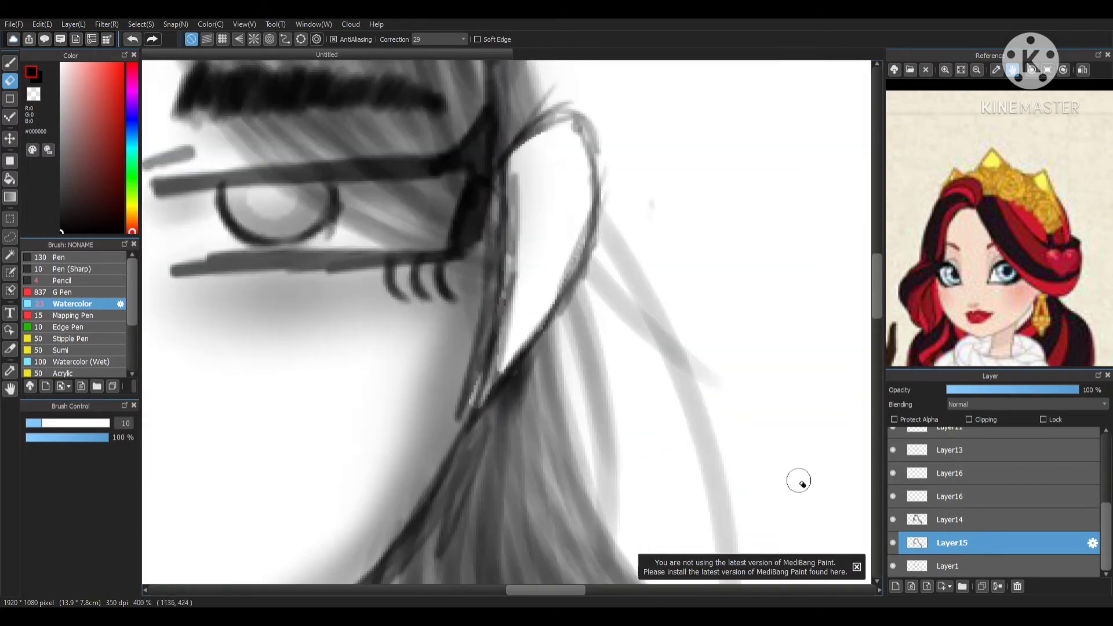
# - On the upper Layer16, redraw the outline of the ear on the left with a darker Pencil line down to the lobe
pyautogui.scroll(-8, 642, 353)
pyautogui.scroll(3, 605, 342)
pyautogui.scroll(2, 541, 311)
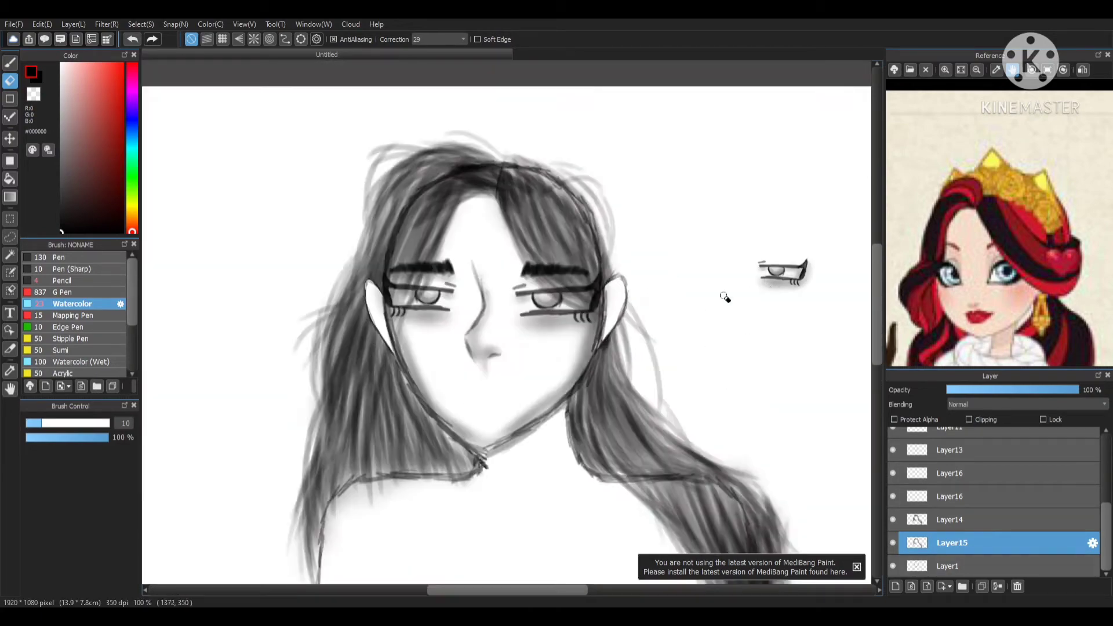
pyautogui.scroll(-3, 636, 333)
pyautogui.scroll(5, 637, 333)
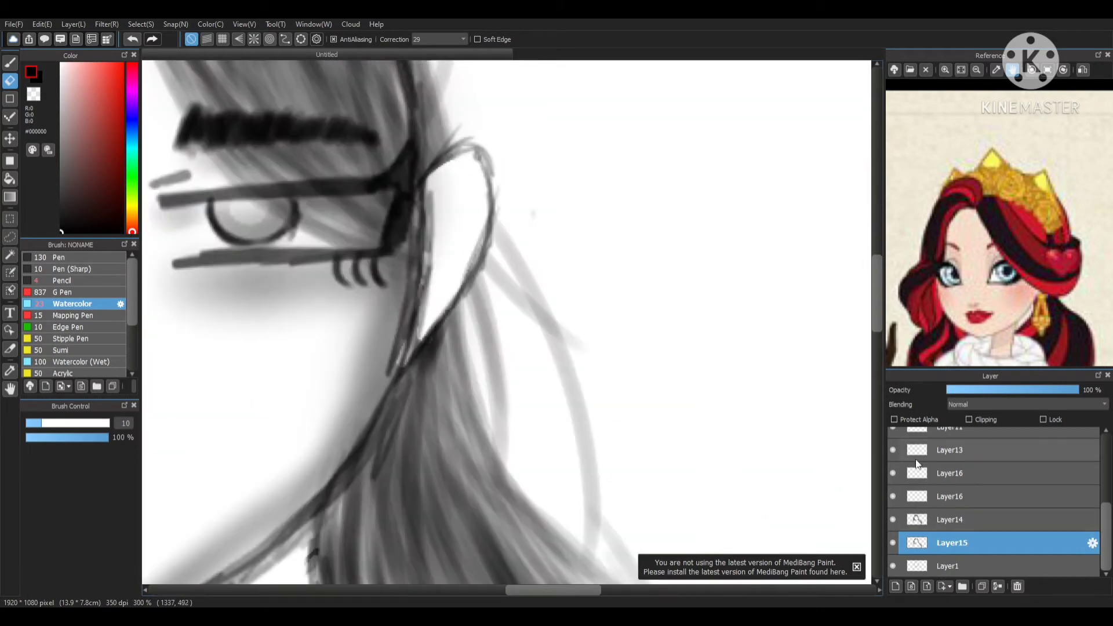
pyautogui.click(925, 473)
pyautogui.press('b')
pyautogui.scroll(2, 423, 294)
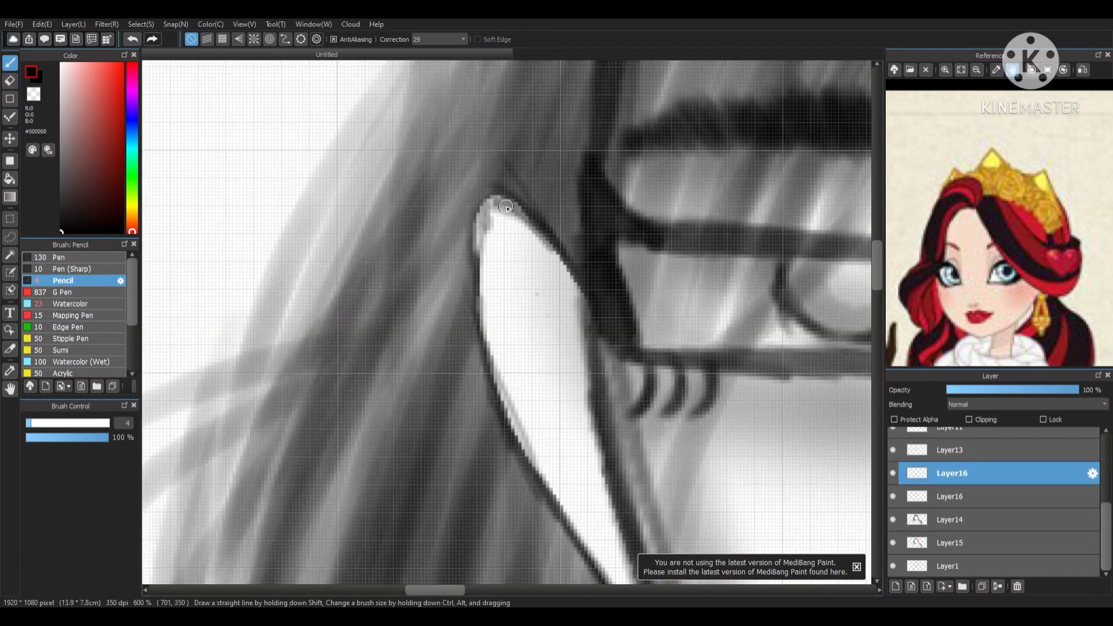
pyautogui.moveTo(507, 207)
pyautogui.mouseDown()
pyautogui.moveTo(481, 266)
pyautogui.moveTo(499, 395)
pyautogui.mouseUp()
pyautogui.moveTo(480, 263)
pyautogui.mouseDown()
pyautogui.moveTo(534, 224)
pyautogui.moveTo(584, 288)
pyautogui.mouseUp()
pyautogui.scroll(-6, 573, 289)
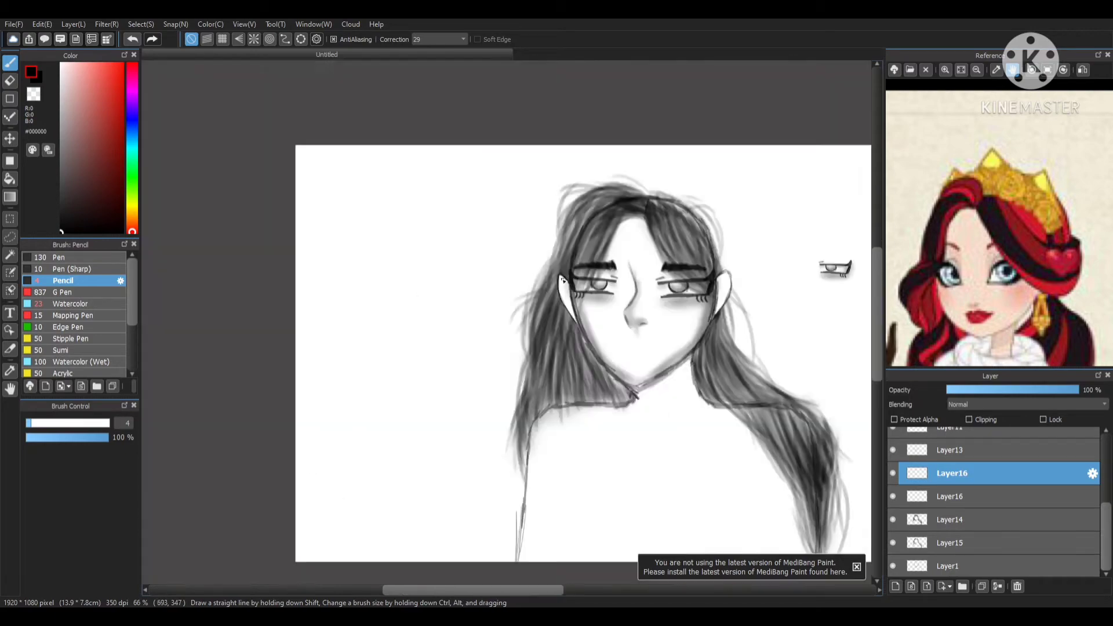
pyautogui.scroll(8, 563, 281)
pyautogui.moveTo(492, 261); pyautogui.dragTo(576, 388)
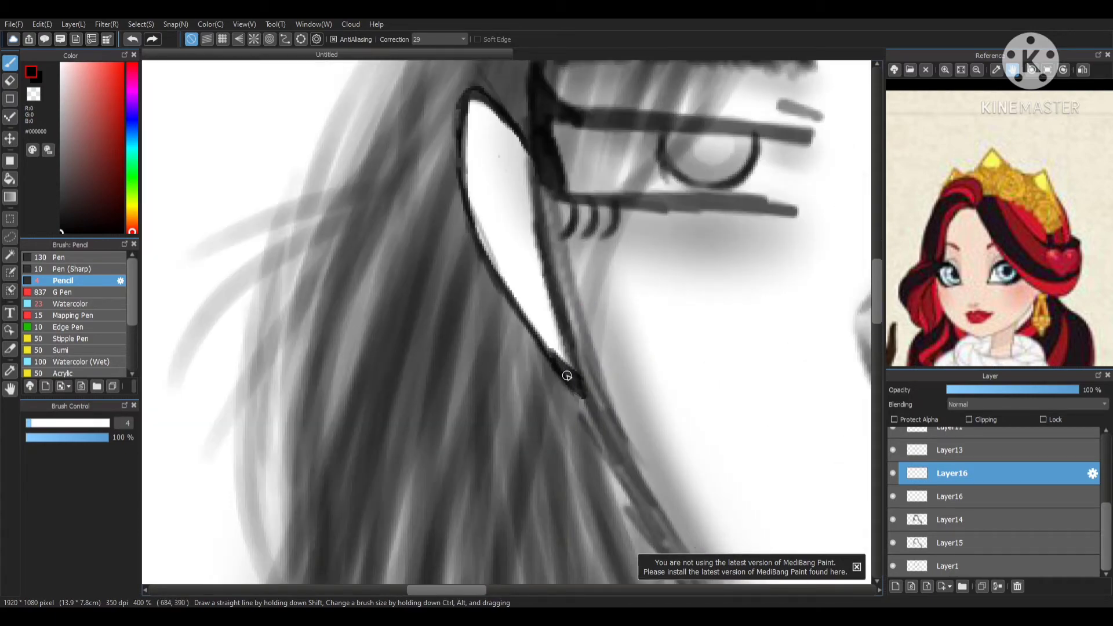
# - Create a new layer between Layer15 and Layer1 and sketch the inner contour of the ear on the left
pyautogui.click(968, 542)
pyautogui.click(963, 521)
pyautogui.click(928, 567)
pyautogui.click(896, 586)
pyautogui.scroll(1, 534, 215)
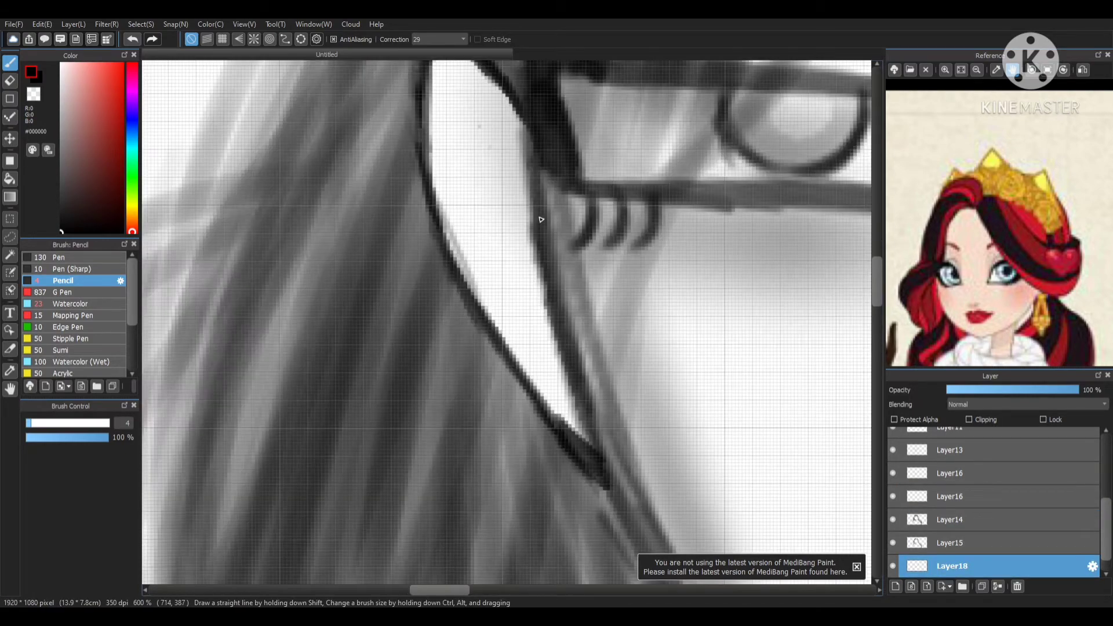
pyautogui.scroll(3, 501, 144)
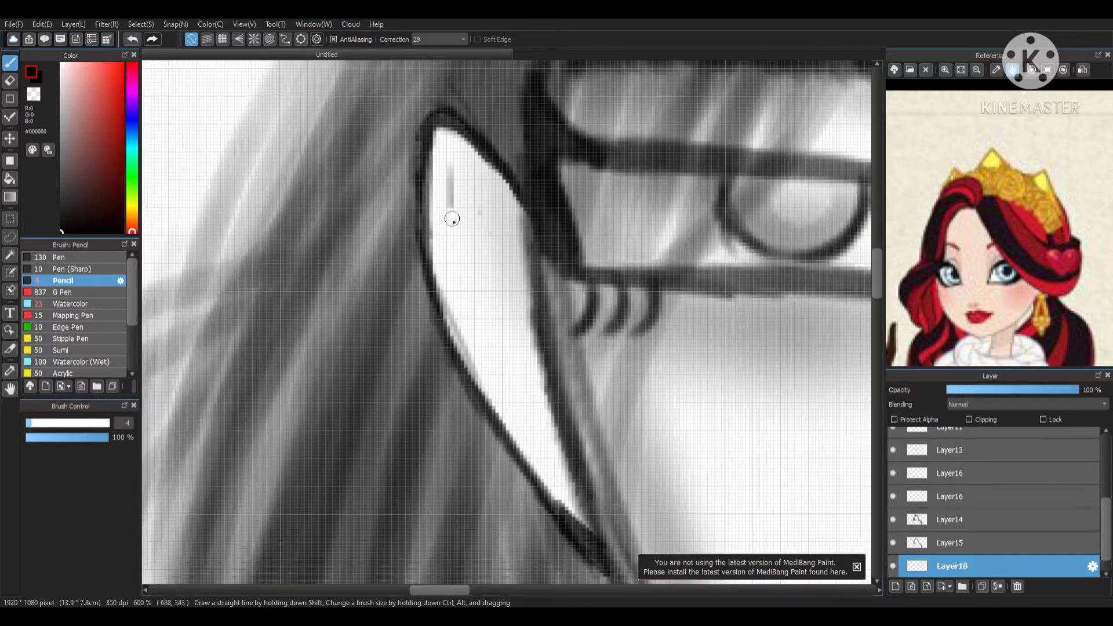
pyautogui.moveTo(452, 218)
pyautogui.mouseDown()
pyautogui.moveTo(500, 383)
pyautogui.moveTo(564, 466)
pyautogui.mouseUp()
pyautogui.moveTo(453, 166); pyautogui.dragTo(536, 272)
pyautogui.scroll(-6, 542, 306)
pyautogui.scroll(2, 719, 310)
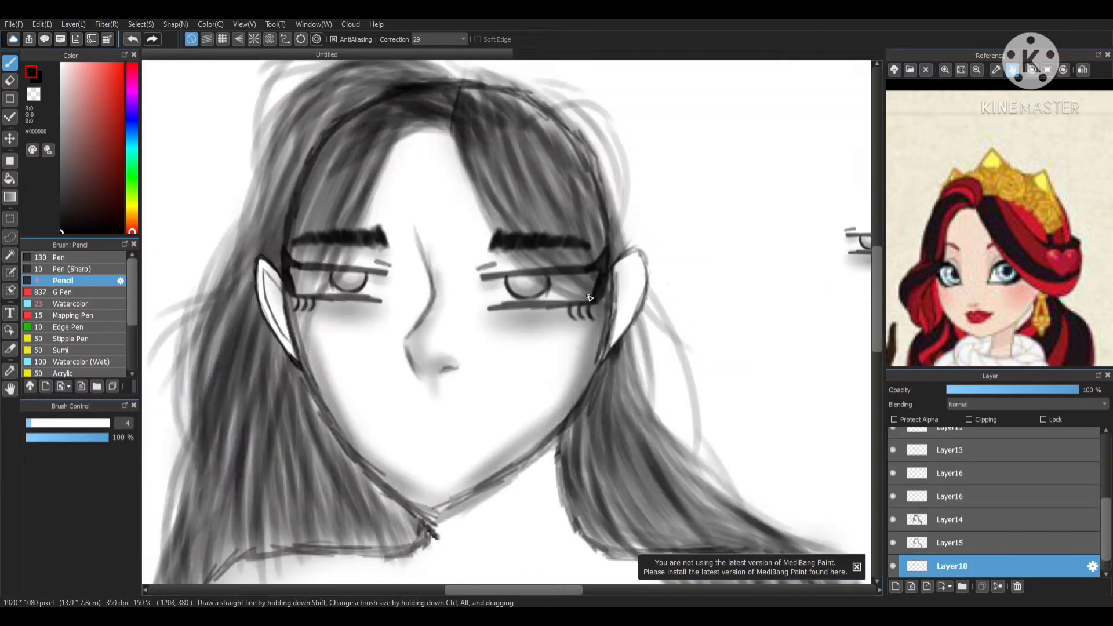
# - Sketch the inner contour and a small curved fold inside the ear on the right
pyautogui.scroll(4, 589, 297)
pyautogui.moveTo(438, 248)
pyautogui.mouseDown()
pyautogui.moveTo(492, 193)
pyautogui.moveTo(514, 318)
pyautogui.moveTo(429, 499)
pyautogui.mouseUp()
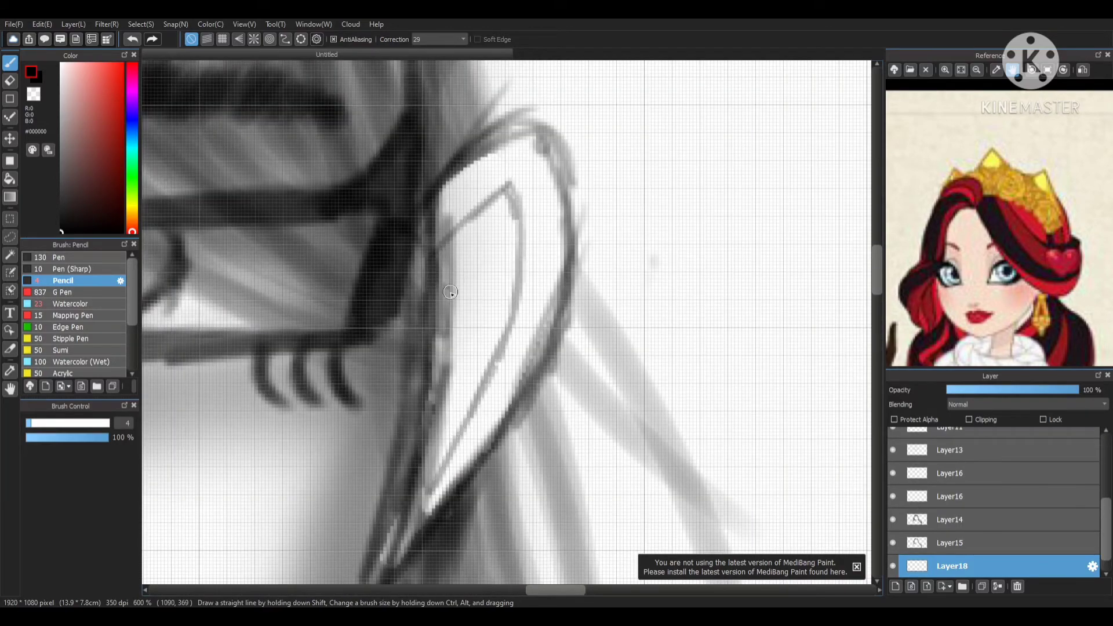
pyautogui.moveTo(450, 292); pyautogui.dragTo(443, 406)
pyautogui.scroll(-4, 476, 282)
# - Draw a matching small curved fold inside the ear on the left, against the face
pyautogui.scroll(4, 210, 183)
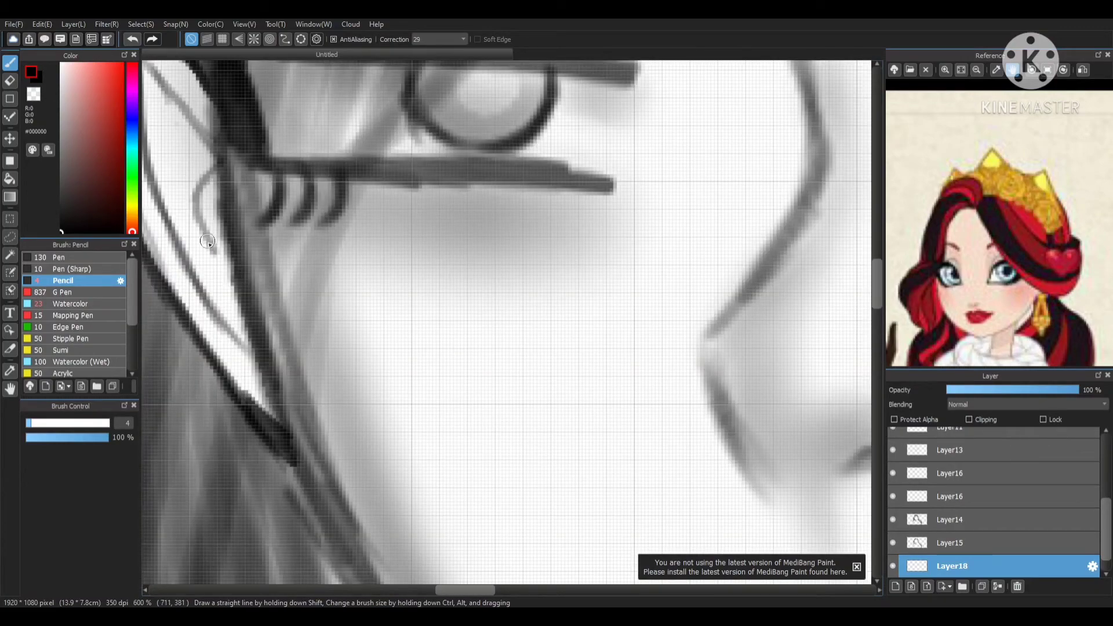
pyautogui.moveTo(208, 242); pyautogui.dragTo(235, 289)
pyautogui.scroll(-6, 482, 210)
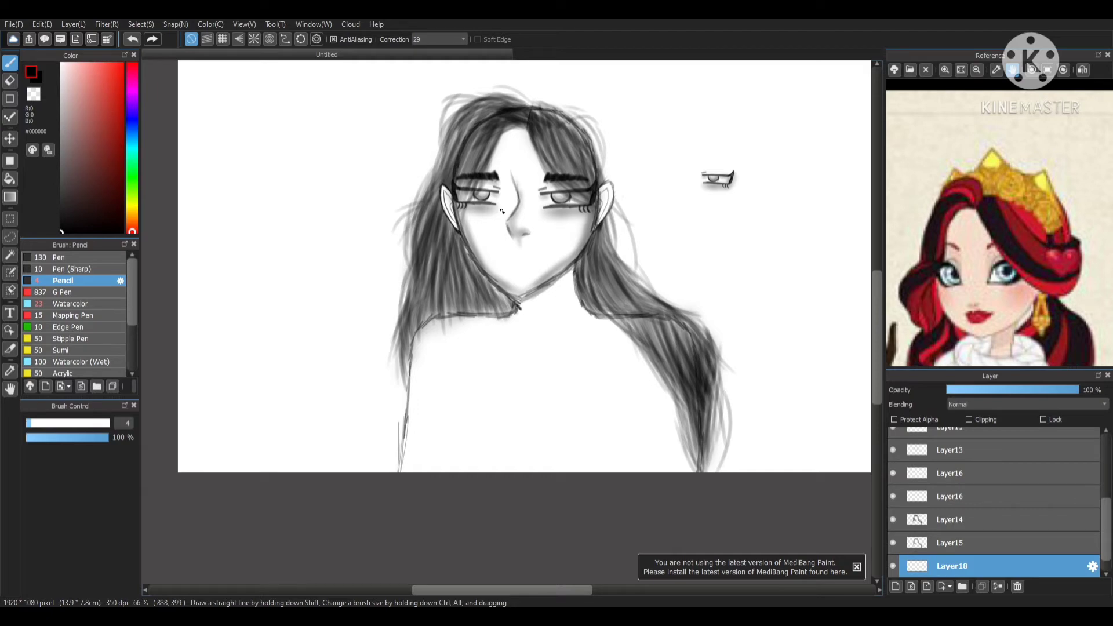
# - Add a second inner line within the contour of the ear on the left and undo the last two strokes
pyautogui.scroll(6, 445, 209)
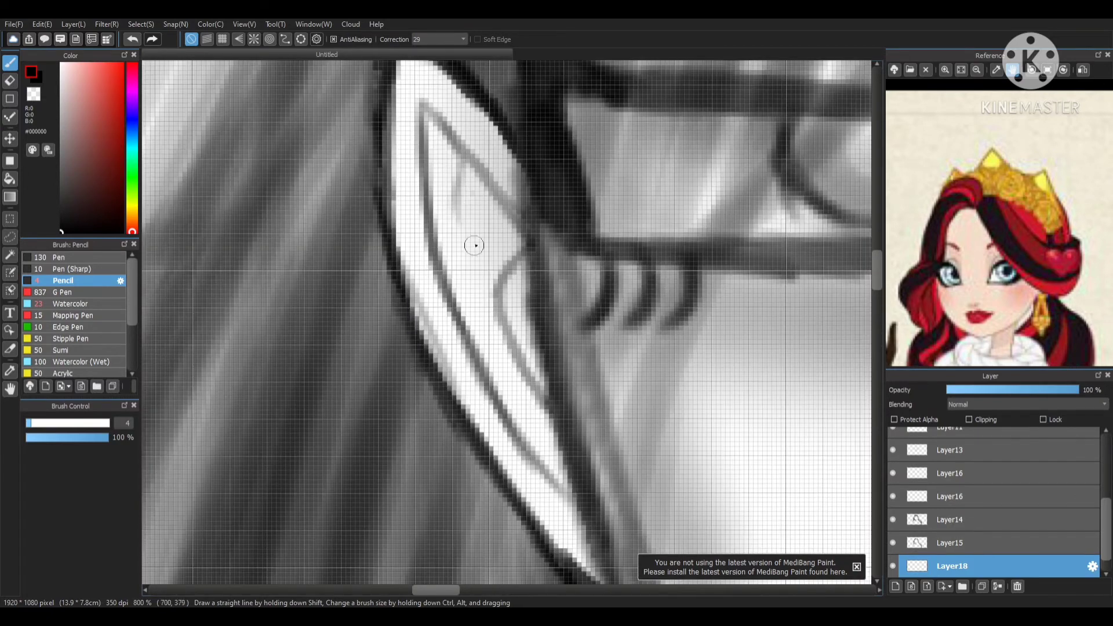
pyautogui.moveTo(462, 165); pyautogui.dragTo(491, 325)
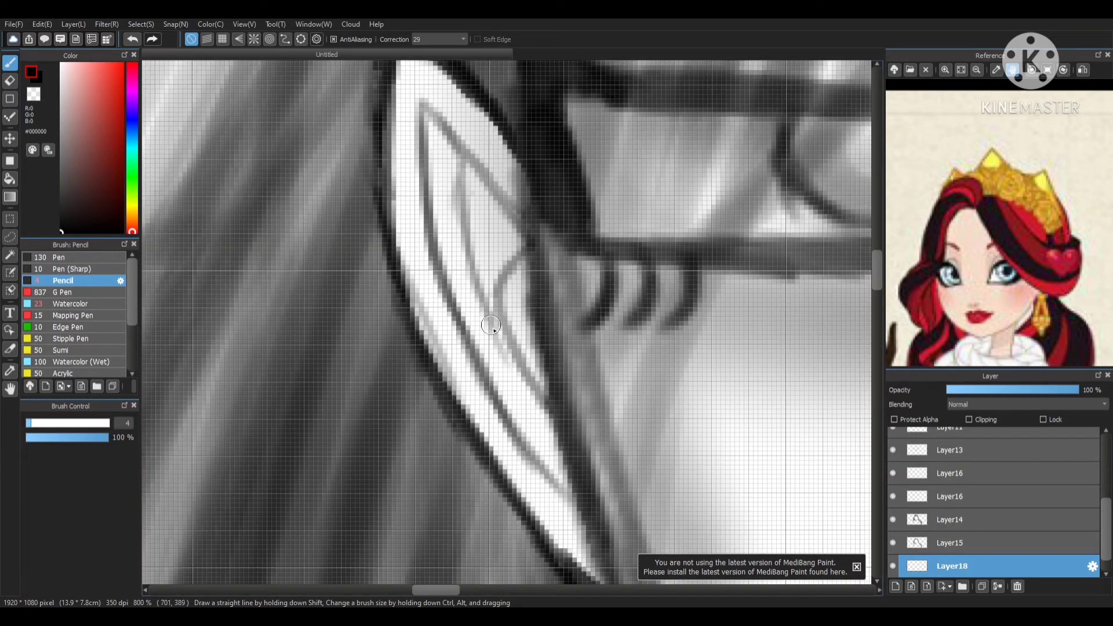
pyautogui.moveTo(519, 225); pyautogui.dragTo(493, 315)
pyautogui.scroll(-3, 487, 203)
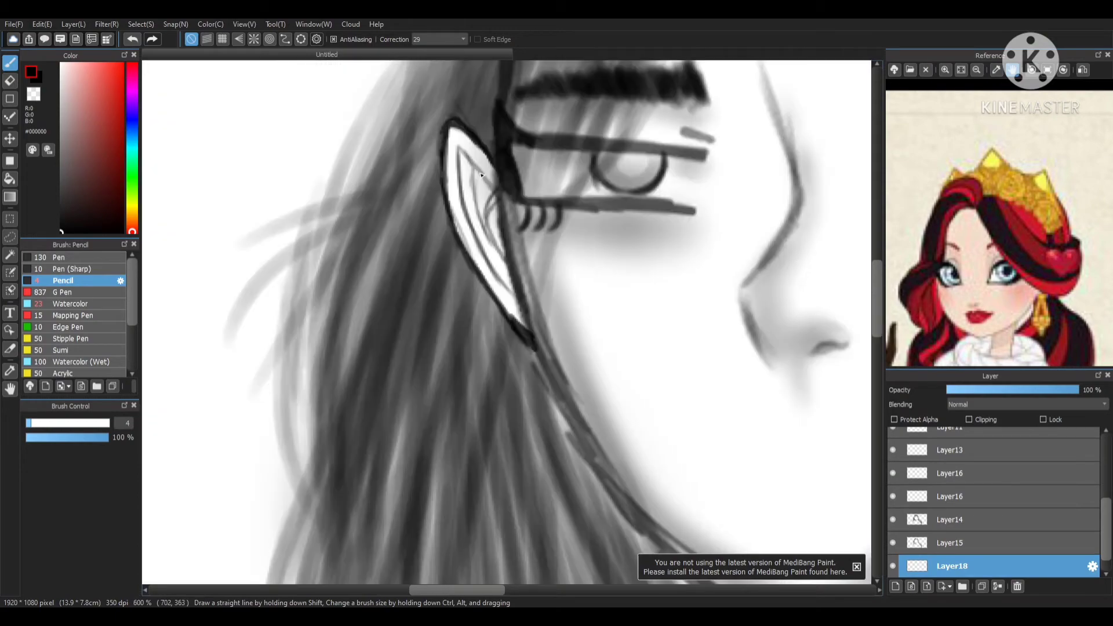
pyautogui.scroll(3, 487, 203)
pyautogui.click(133, 39)
pyautogui.click(132, 39)
# - Draw a second inner line within the contour of the ear on the right and undo the last stroke
pyautogui.scroll(-6, 464, 269)
pyautogui.scroll(2, 679, 303)
pyautogui.scroll(5, 506, 150)
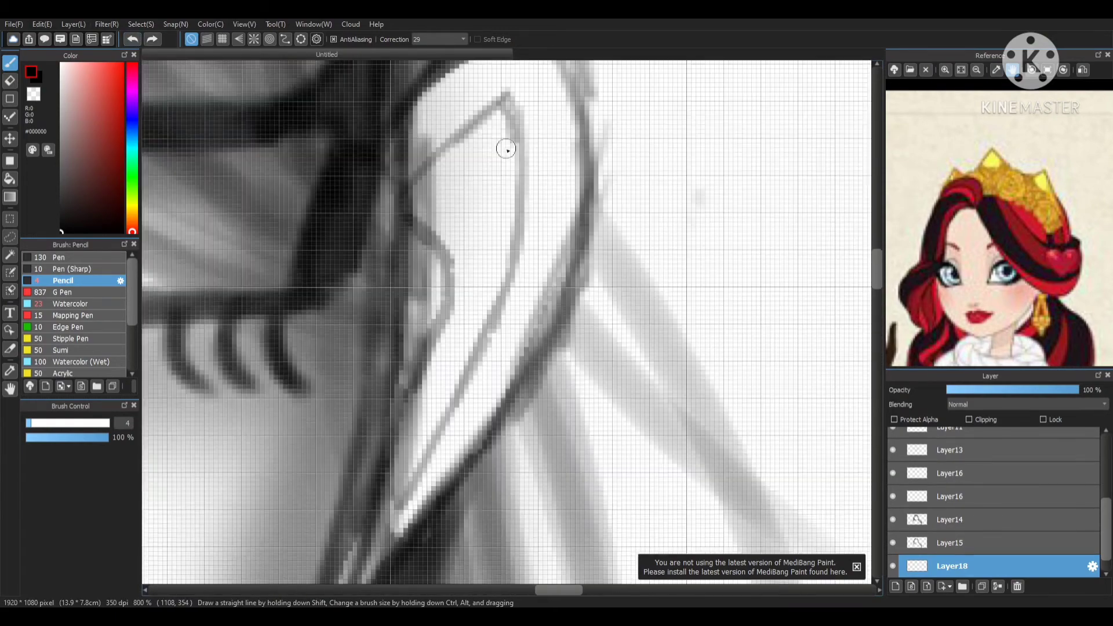
pyautogui.moveTo(504, 126); pyautogui.dragTo(451, 295)
pyautogui.scroll(-5, 642, 286)
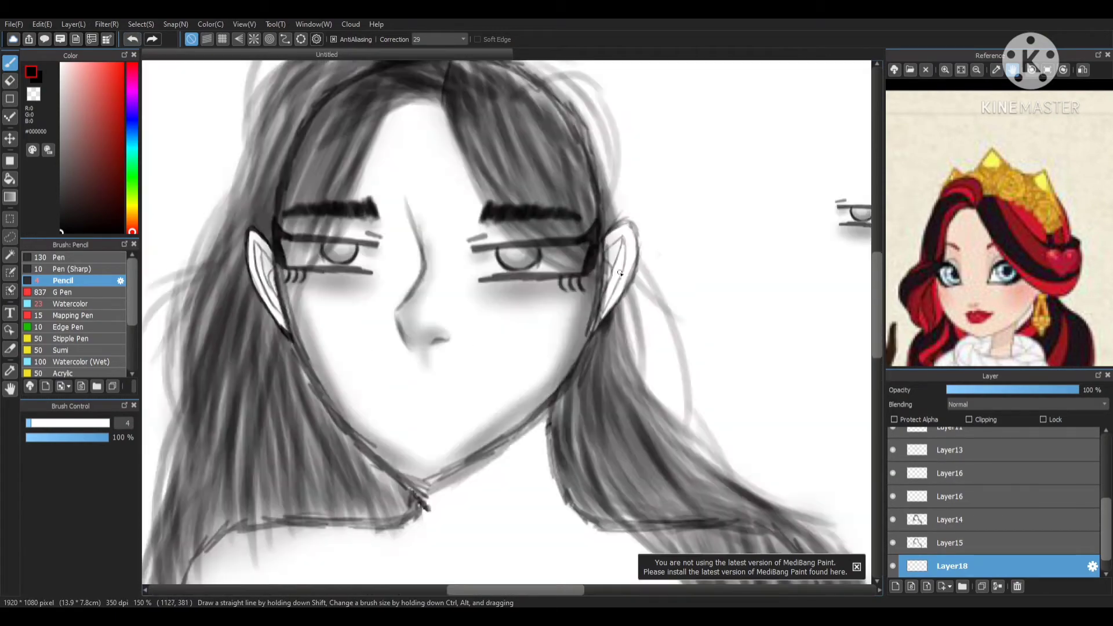
pyautogui.scroll(2, 642, 286)
pyautogui.click(132, 39)
pyautogui.scroll(1, 750, 272)
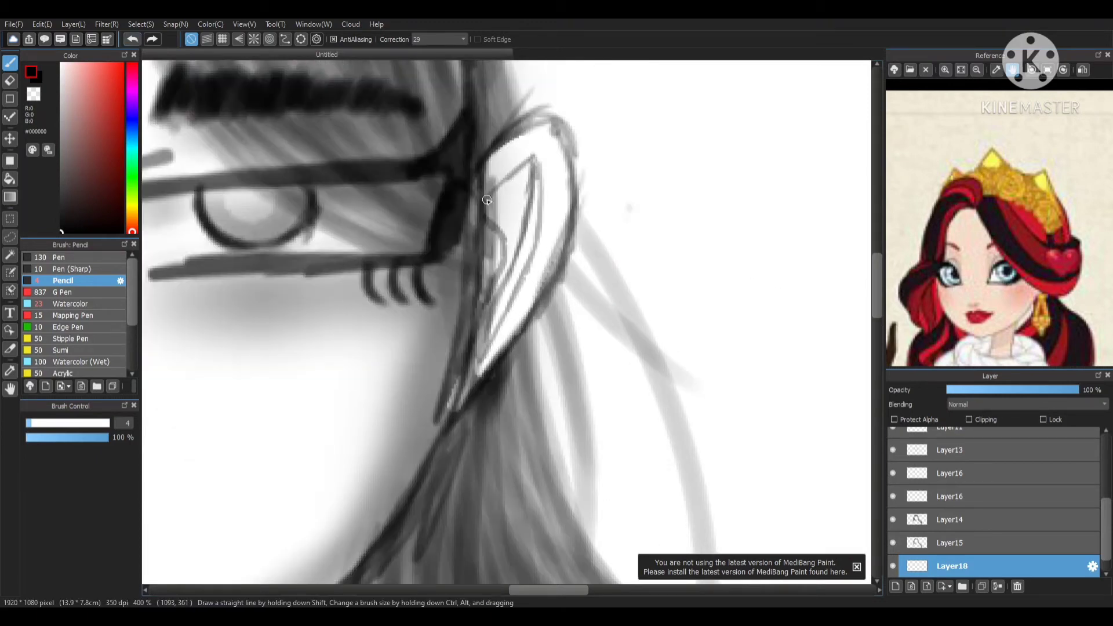
pyautogui.scroll(-4, 692, 292)
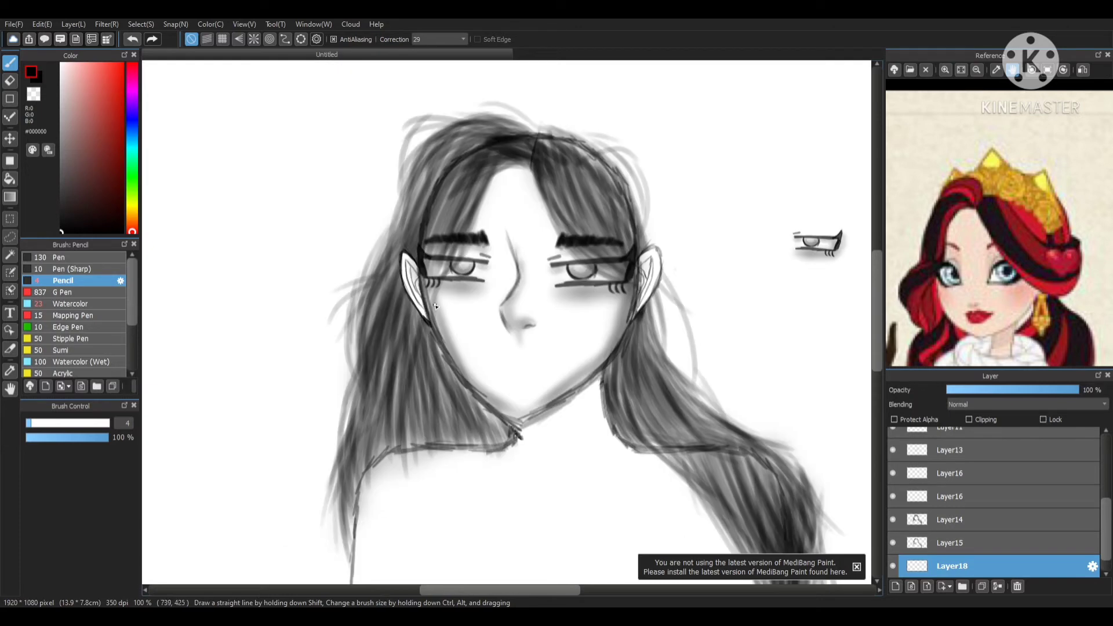
# - Undo the last pencil stroke inside the ear on the right
pyautogui.scroll(4, 633, 311)
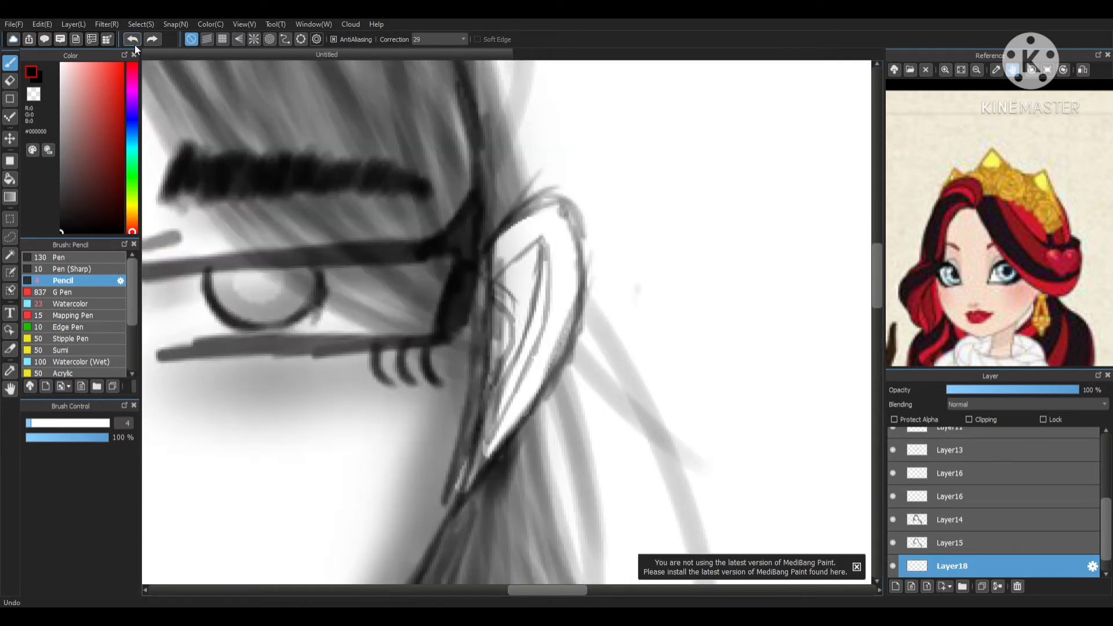
pyautogui.click(134, 44)
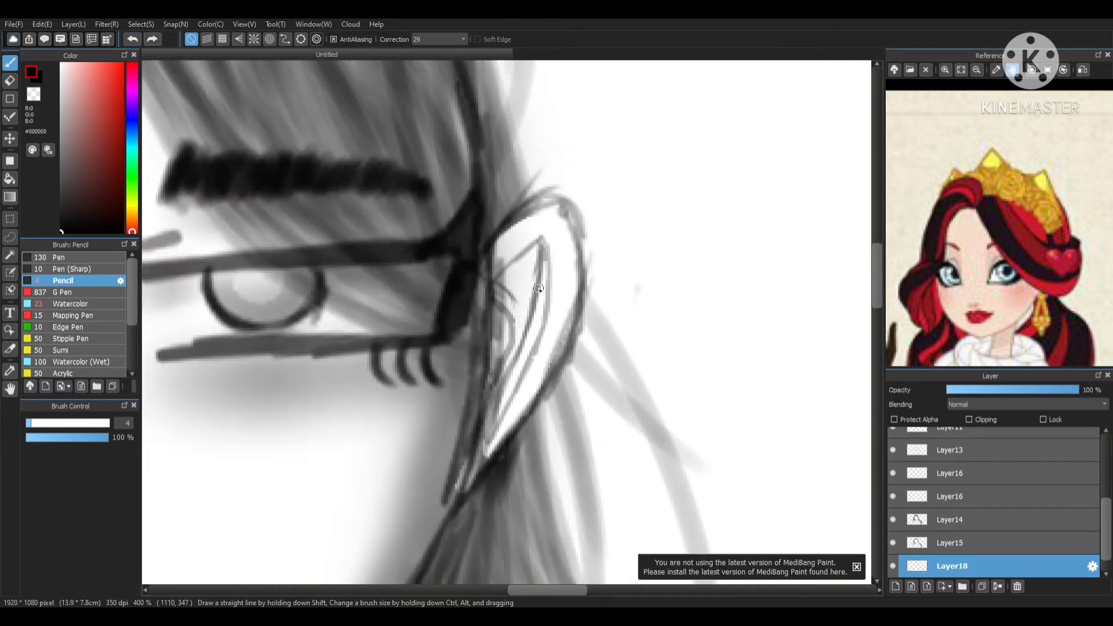
pyautogui.scroll(2, 538, 288)
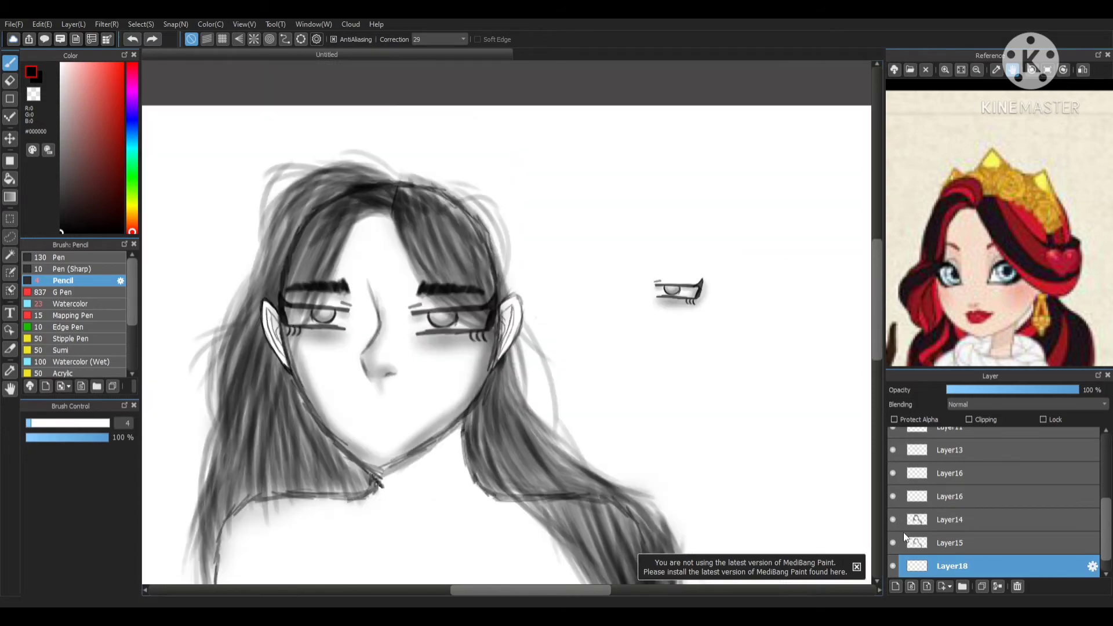
# - On a new layer, shade the inside of the ear on the right softly with the Airbrush at size 15
pyautogui.scroll(-1, 71, 339)
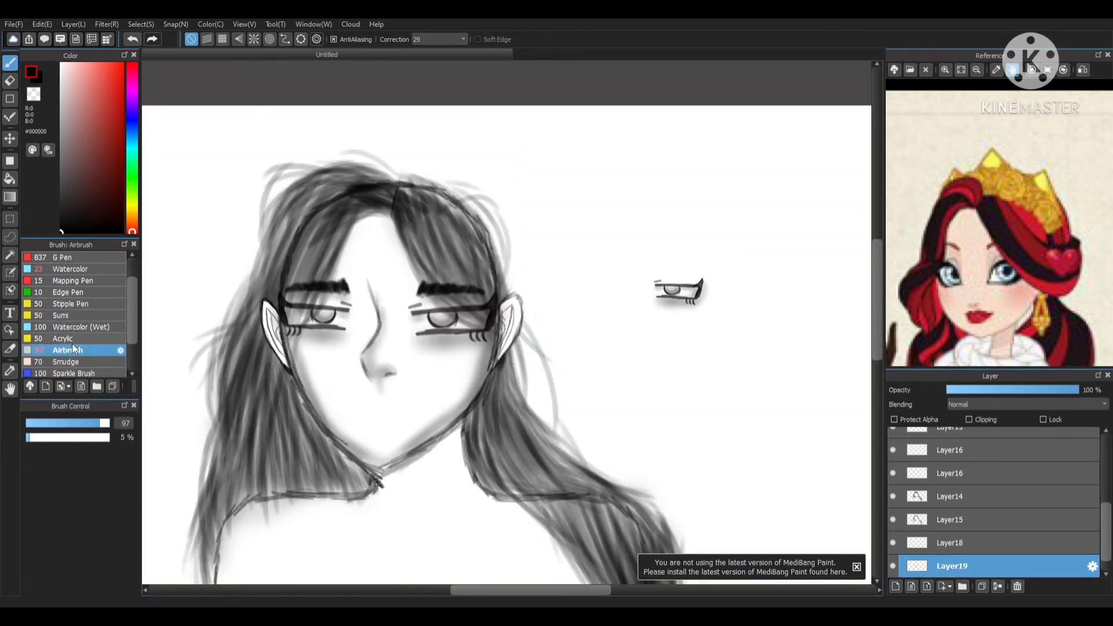
pyautogui.click(51, 423)
pyautogui.scroll(5, 507, 336)
pyautogui.moveTo(502, 207)
pyautogui.mouseDown()
pyautogui.moveTo(520, 190)
pyautogui.moveTo(516, 255)
pyautogui.moveTo(551, 194)
pyautogui.moveTo(464, 211)
pyautogui.moveTo(558, 248)
pyautogui.moveTo(498, 429)
pyautogui.moveTo(567, 112)
pyautogui.moveTo(579, 324)
pyautogui.mouseUp()
pyautogui.scroll(-2, 686, 250)
pyautogui.moveTo(606, 191)
pyautogui.mouseDown()
pyautogui.moveTo(565, 305)
pyautogui.moveTo(545, 325)
pyautogui.mouseUp()
pyautogui.scroll(-3, 566, 270)
pyautogui.scroll(2, 443, 179)
pyautogui.moveTo(476, 205); pyautogui.dragTo(473, 329)
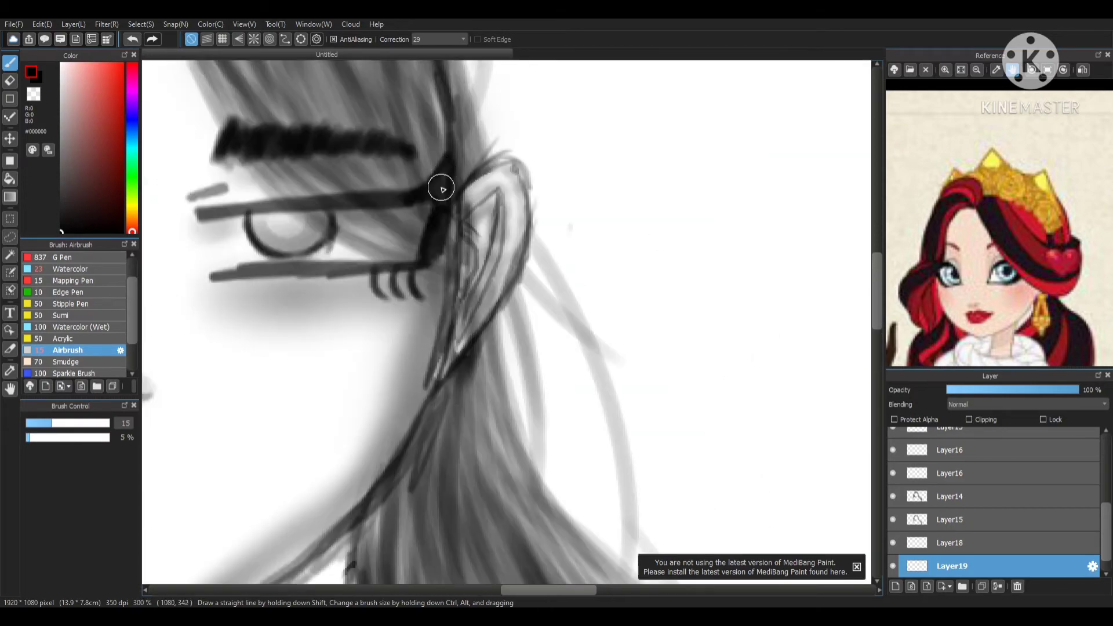
# - Shade the inside of the ear on the left with the same size 15 Airbrush
pyautogui.scroll(-4, 440, 186)
pyautogui.scroll(6, 290, 168)
pyautogui.moveTo(285, 175)
pyautogui.mouseDown()
pyautogui.moveTo(288, 136)
pyautogui.moveTo(350, 461)
pyautogui.moveTo(365, 256)
pyautogui.moveTo(385, 447)
pyautogui.moveTo(344, 337)
pyautogui.moveTo(363, 353)
pyautogui.moveTo(395, 493)
pyautogui.mouseUp()
pyautogui.scroll(-5, 523, 177)
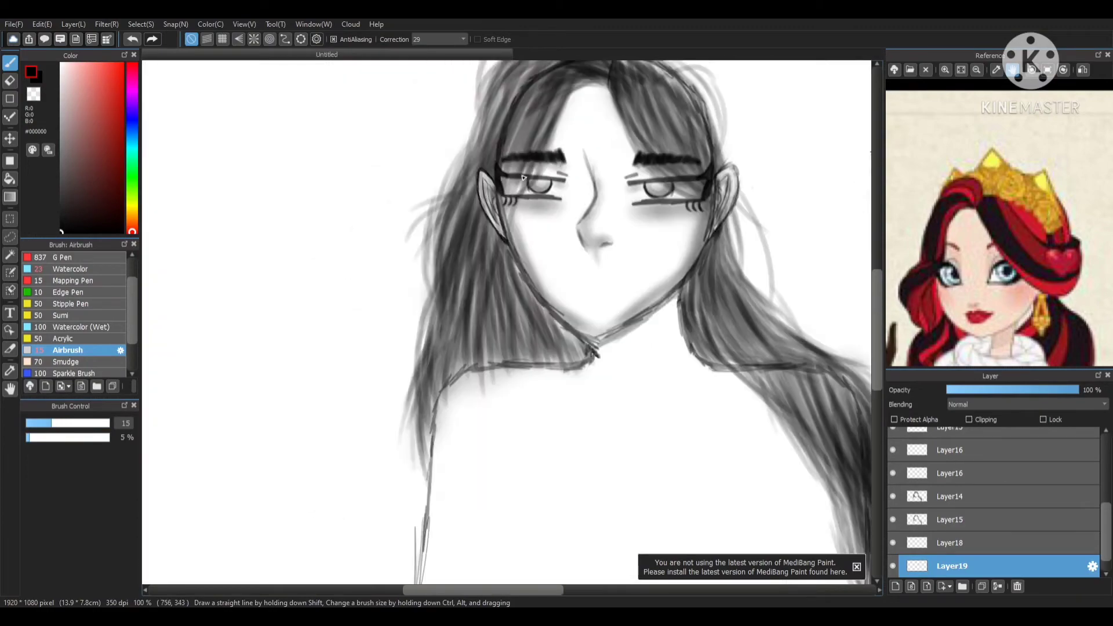
# - Soften the shading of both ears with the Blur brush at size 50
pyautogui.scroll(-2, 82, 349)
pyautogui.click(82, 349)
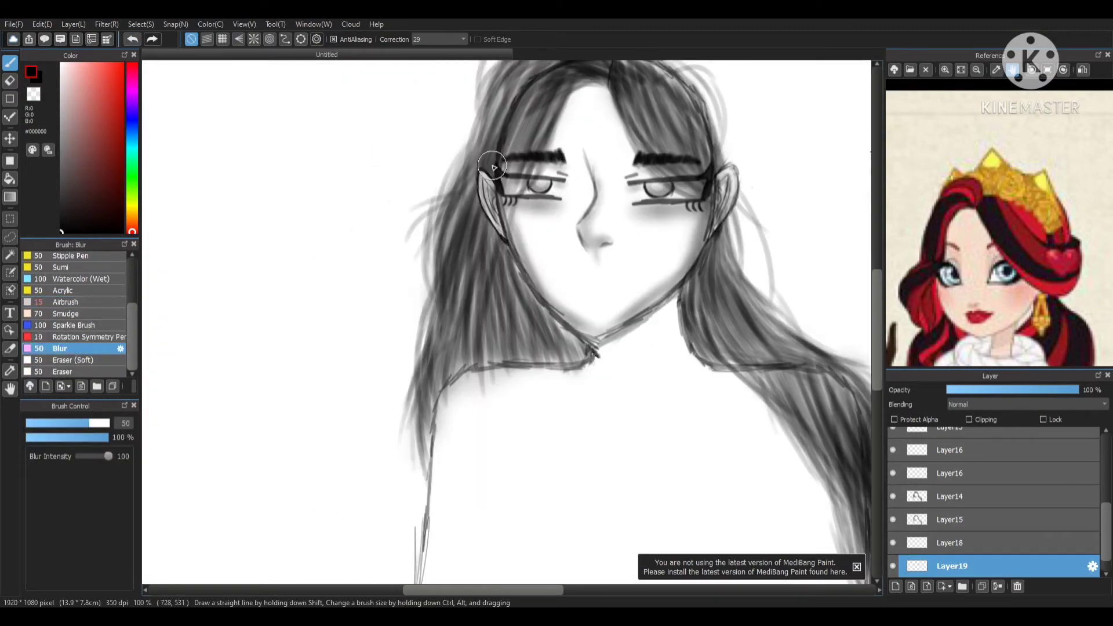
pyautogui.scroll(-3, 498, 250)
pyautogui.scroll(2, 498, 251)
pyautogui.scroll(-1, 498, 251)
pyautogui.scroll(2, 522, 138)
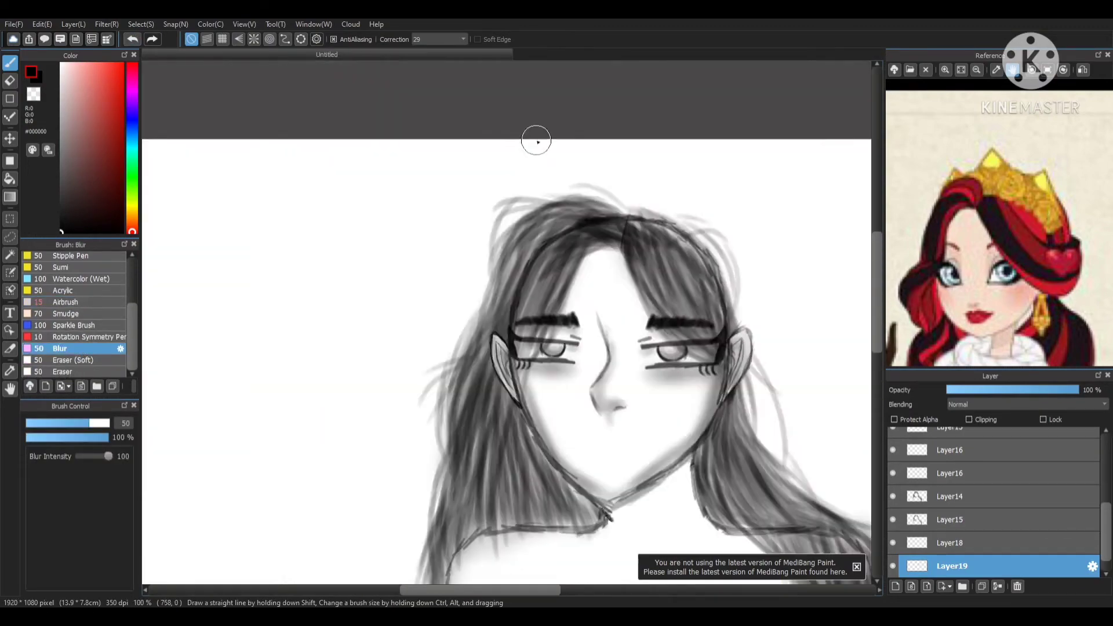
# - On a new layer, shade the face along the hairline on the left with the Airbrush at size 30
pyautogui.scroll(1, 615, 278)
pyautogui.click(895, 587)
pyautogui.click(66, 302)
pyautogui.scroll(1, 580, 279)
pyautogui.click(88, 423)
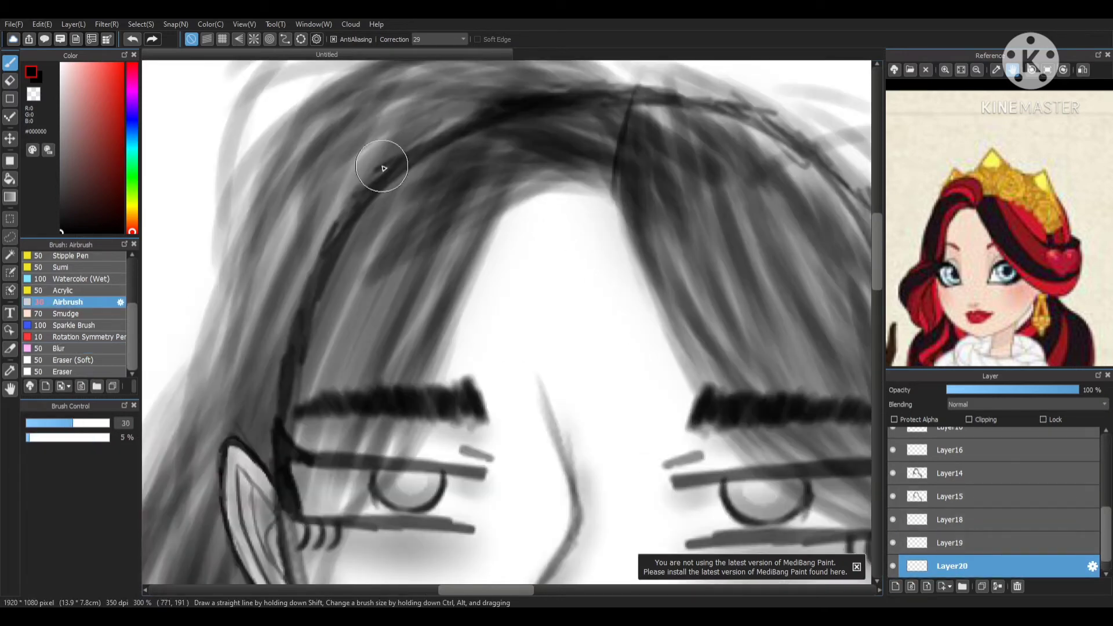
pyautogui.moveTo(383, 168)
pyautogui.mouseDown()
pyautogui.moveTo(566, 203)
pyautogui.moveTo(507, 241)
pyautogui.moveTo(447, 399)
pyautogui.moveTo(334, 553)
pyautogui.mouseUp()
# - Airbrush soft shadows beneath both eyes and smooth them with the Blur brush at size 50
pyautogui.scroll(-4, 522, 301)
pyautogui.scroll(2, 481, 251)
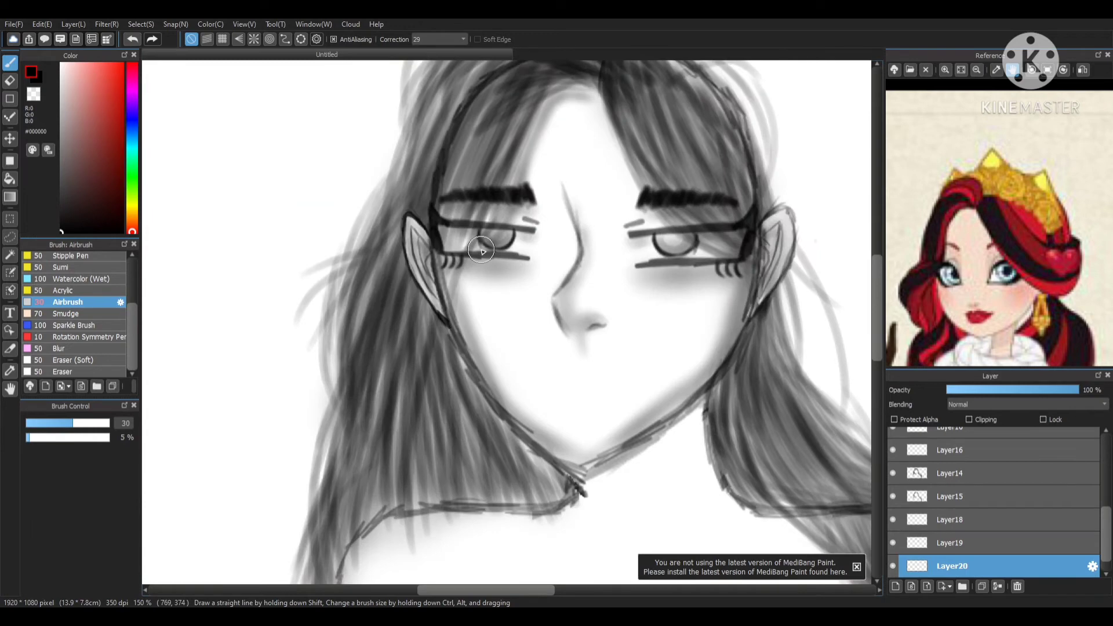
pyautogui.moveTo(464, 286)
pyautogui.mouseDown()
pyautogui.moveTo(560, 108)
pyautogui.moveTo(635, 209)
pyautogui.moveTo(740, 269)
pyautogui.mouseUp()
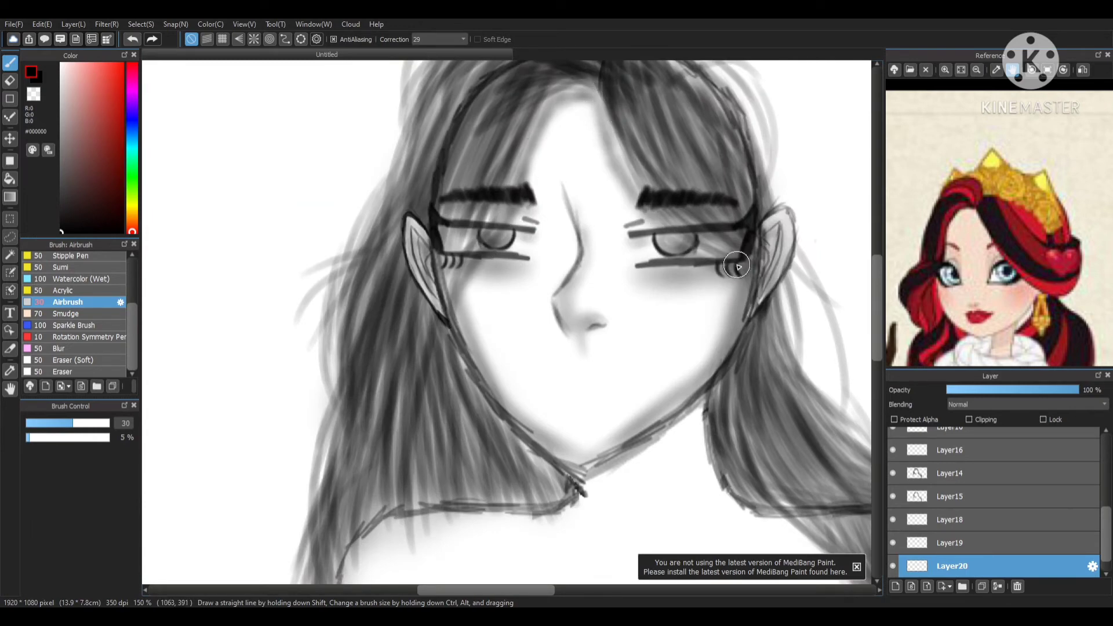
pyautogui.scroll(-1, 601, 312)
pyautogui.click(43, 349)
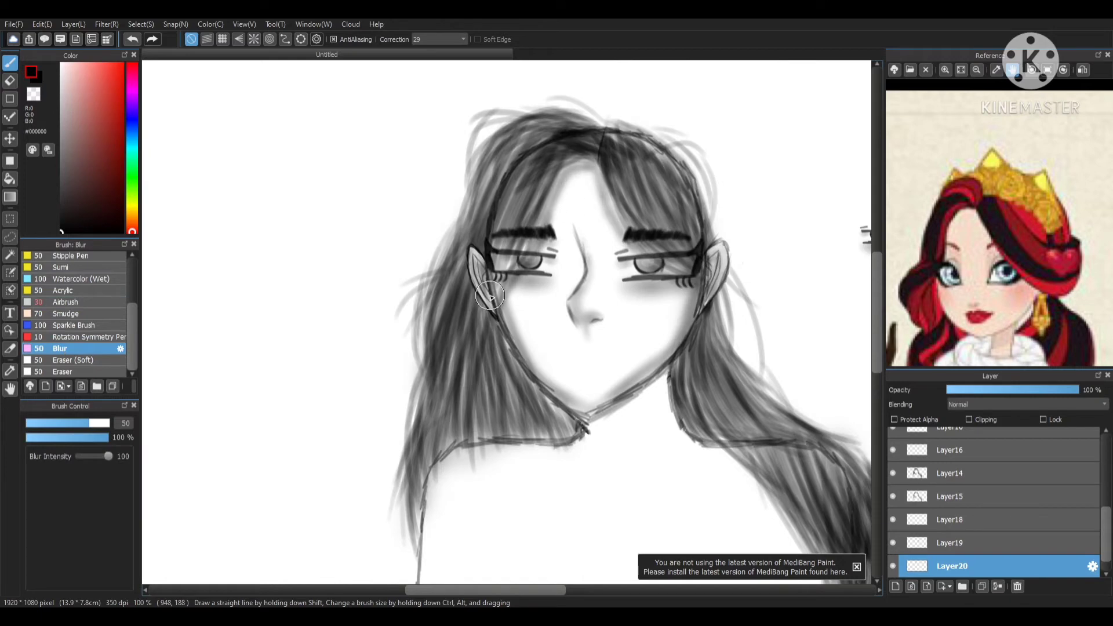
pyautogui.scroll(-3, 574, 192)
pyautogui.scroll(5, 577, 198)
# - Airbrush a shadow on the forehead beneath the hair parting at size 30 and soften it with the Blur brush
pyautogui.click(58, 302)
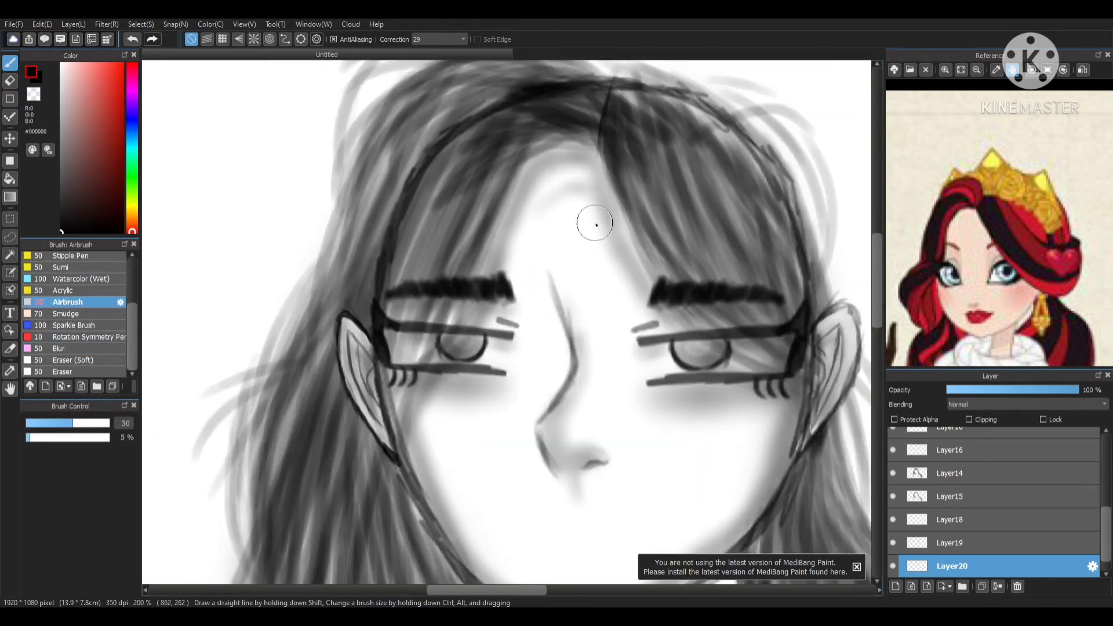
pyautogui.moveTo(596, 225)
pyautogui.mouseDown()
pyautogui.moveTo(592, 191)
pyautogui.moveTo(574, 183)
pyautogui.moveTo(525, 214)
pyautogui.moveTo(610, 243)
pyautogui.moveTo(525, 255)
pyautogui.moveTo(607, 264)
pyautogui.mouseUp()
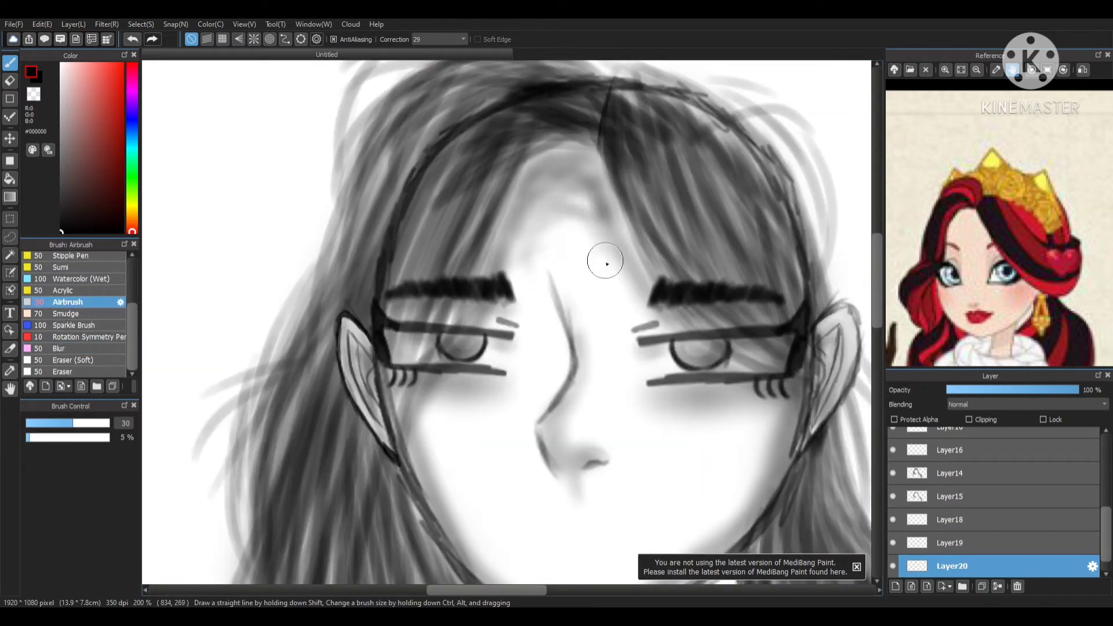
pyautogui.click(58, 348)
pyautogui.scroll(-5, 596, 162)
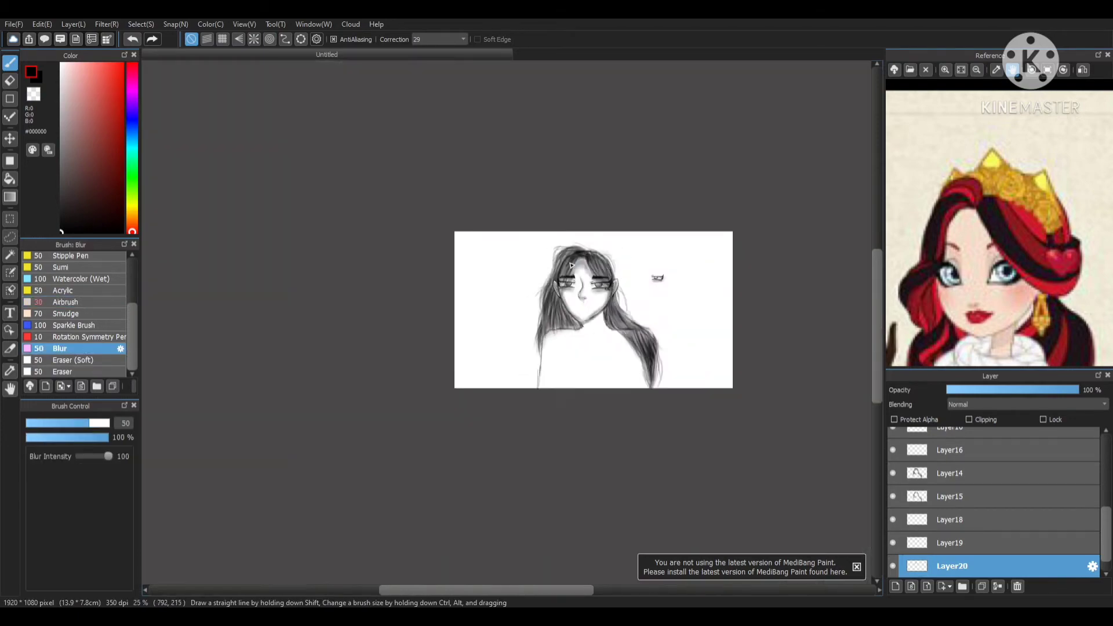
pyautogui.scroll(5, 592, 360)
pyautogui.scroll(-4, 559, 200)
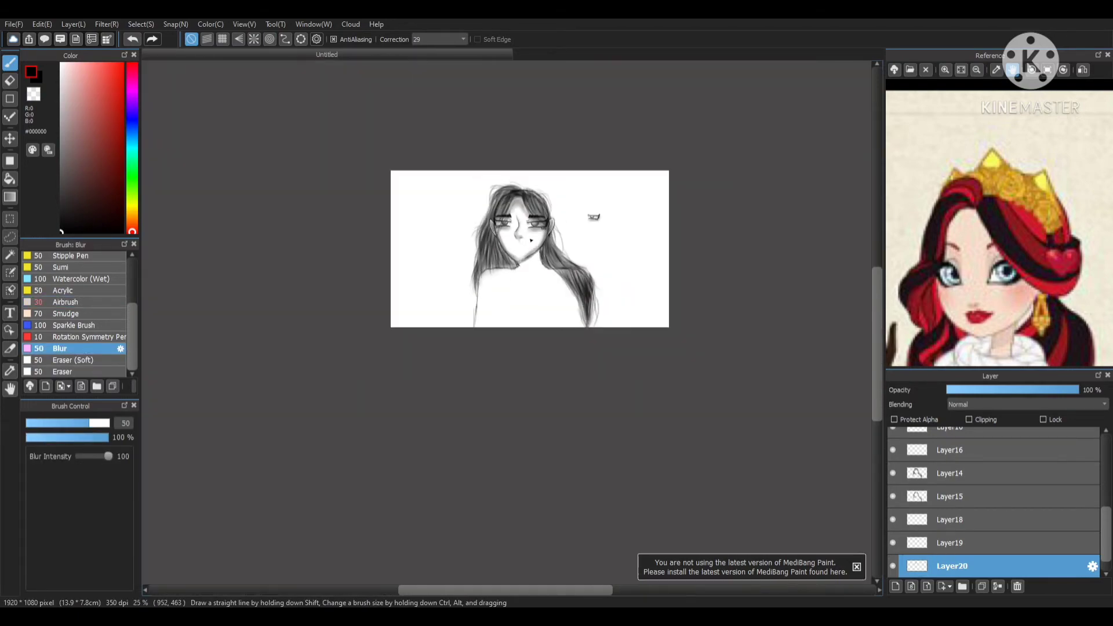
# - On a new layer, airbrush a size 30 shadow along the inner edge of the hair on the right
pyautogui.scroll(3, 586, 239)
pyautogui.click(67, 302)
pyautogui.hotkey('ctrl', 'shift', 'n')
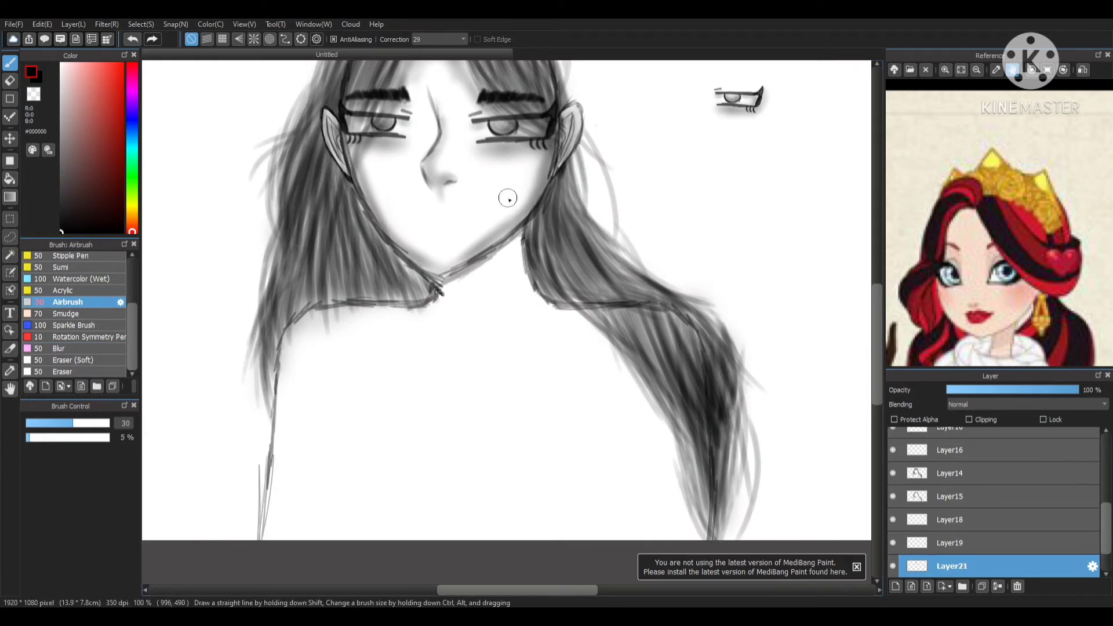
pyautogui.moveTo(516, 229)
pyautogui.mouseDown()
pyautogui.moveTo(539, 301)
pyautogui.moveTo(624, 355)
pyautogui.moveTo(676, 475)
pyautogui.moveTo(661, 414)
pyautogui.moveTo(530, 285)
pyautogui.mouseUp()
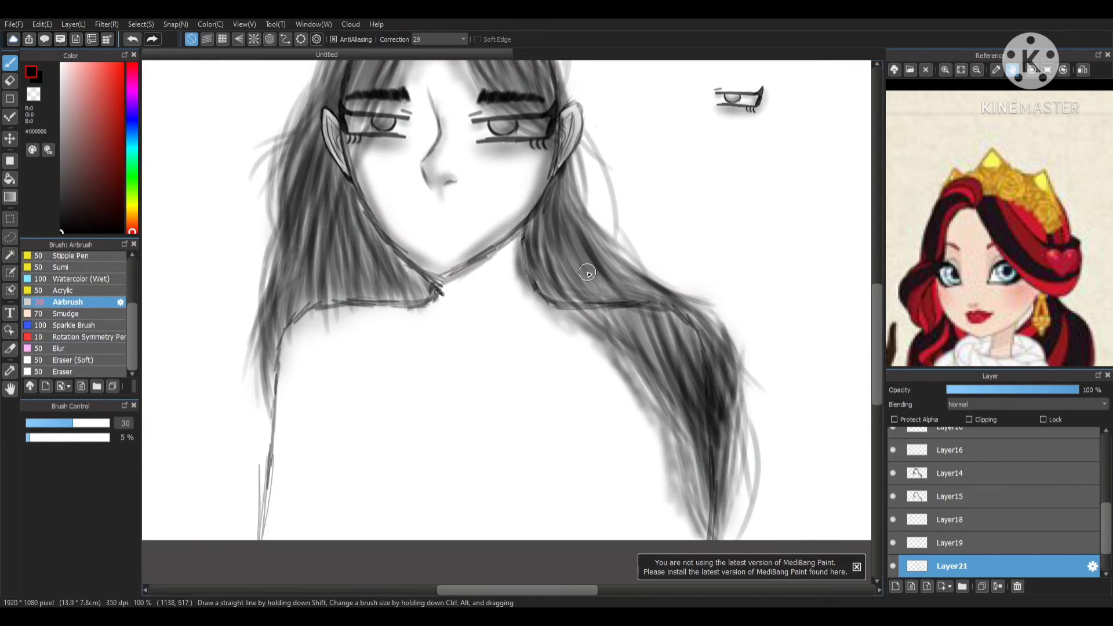
pyautogui.scroll(-2, 429, 270)
pyautogui.scroll(3, 552, 159)
# - Extend the airbrushed shadow under the chin and along the shoulder on the left
pyautogui.moveTo(573, 285)
pyautogui.mouseDown()
pyautogui.moveTo(629, 242)
pyautogui.moveTo(510, 280)
pyautogui.moveTo(621, 218)
pyautogui.moveTo(509, 279)
pyautogui.moveTo(401, 302)
pyautogui.moveTo(462, 291)
pyautogui.moveTo(308, 443)
pyautogui.moveTo(371, 313)
pyautogui.mouseUp()
pyautogui.scroll(-5, 595, 228)
pyautogui.scroll(4, 584, 234)
pyautogui.scroll(-3, 371, 313)
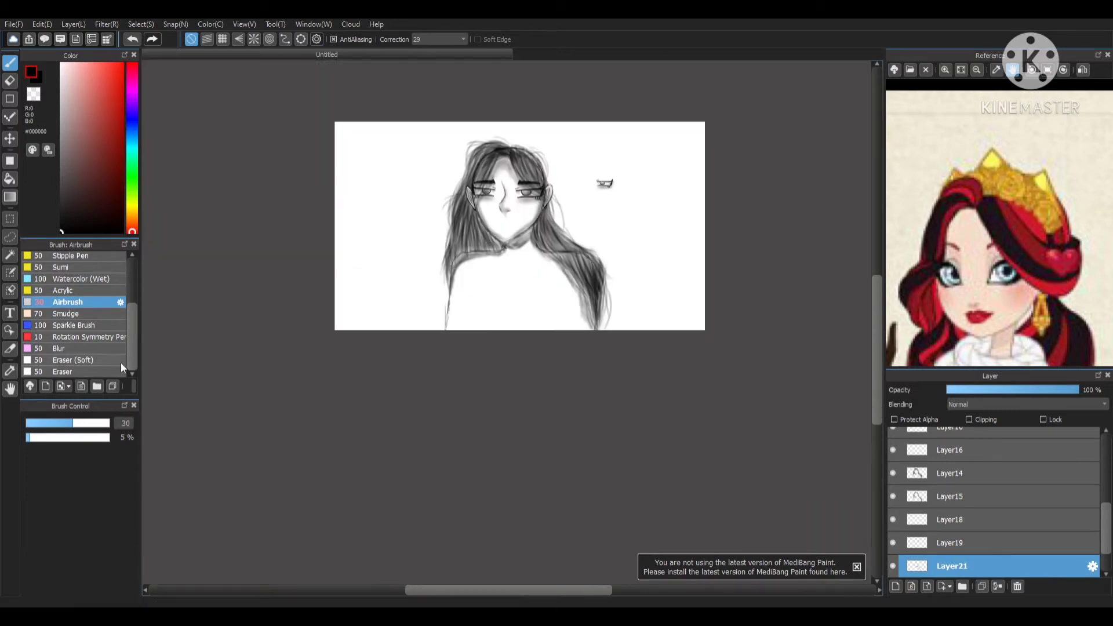
# - Soften the neck and shoulder shadows with the Blur brush at size 50
pyautogui.click(69, 349)
pyautogui.scroll(2, 541, 276)
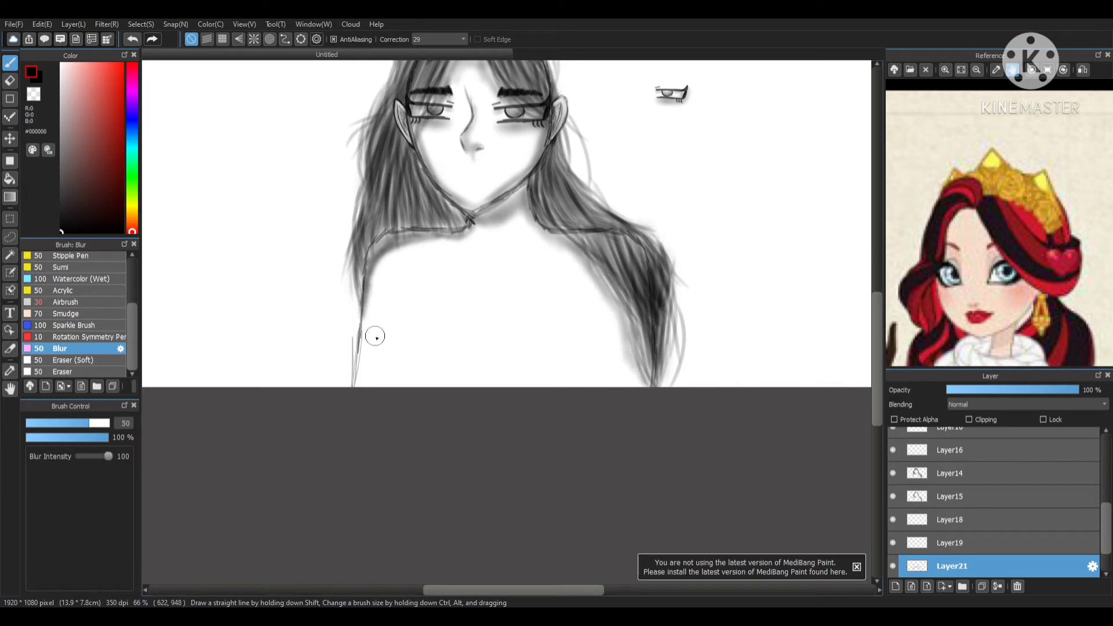
pyautogui.scroll(-2, 438, 237)
pyautogui.scroll(5, 475, 189)
# - Delete the lowest of the three layers named Layer5
pyautogui.scroll(3, 916, 491)
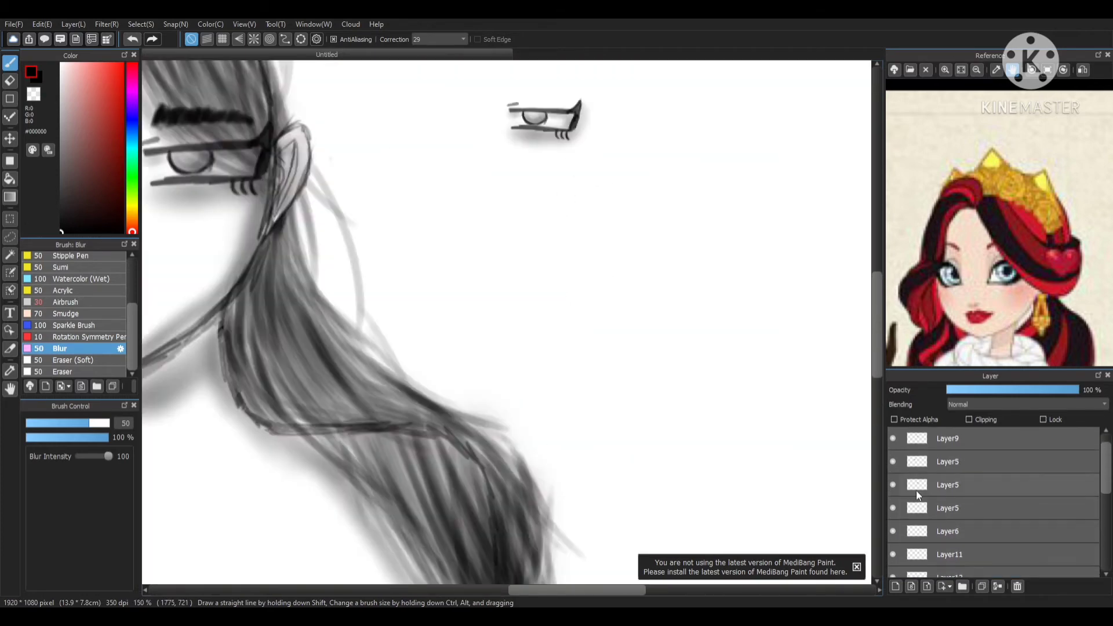
pyautogui.click(941, 508)
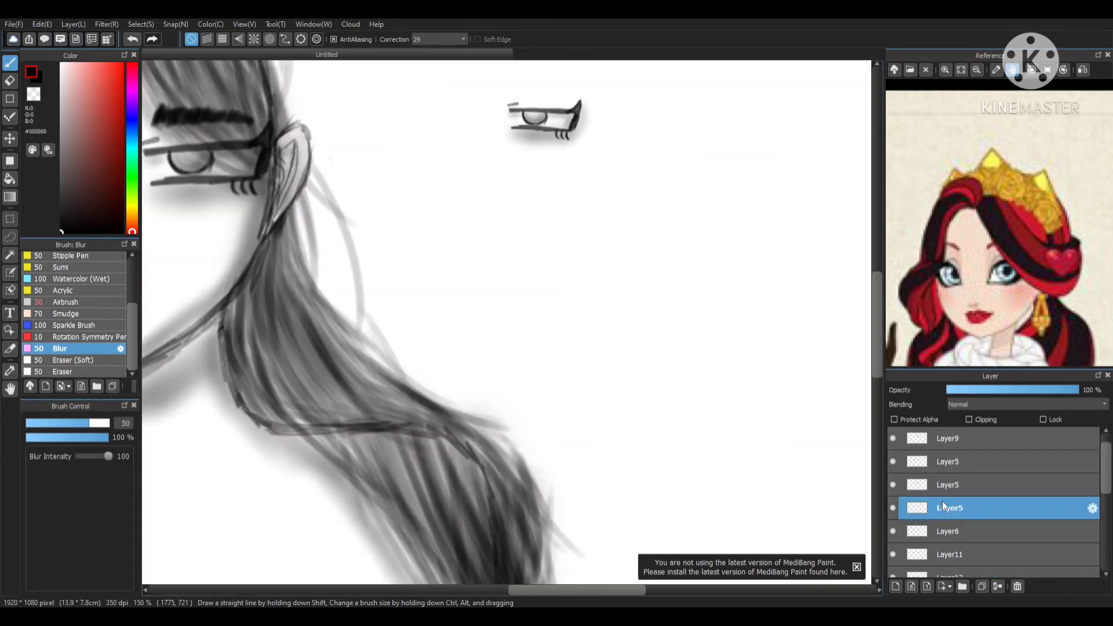
pyautogui.click(1018, 586)
# - On a new top layer, sketch a round stud and patterned pointed drop earring on the right earlobe with the size 4 Pencil
pyautogui.scroll(-4, 634, 179)
pyautogui.scroll(-2, 634, 179)
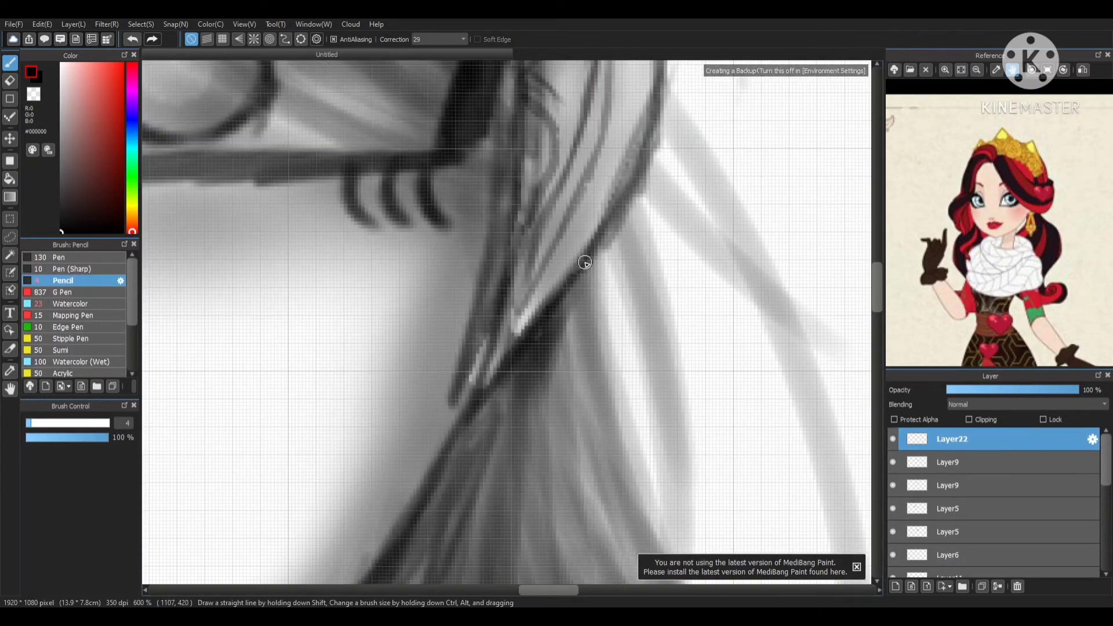
pyautogui.moveTo(585, 262)
pyautogui.mouseDown()
pyautogui.moveTo(557, 248)
pyautogui.moveTo(579, 254)
pyautogui.mouseUp()
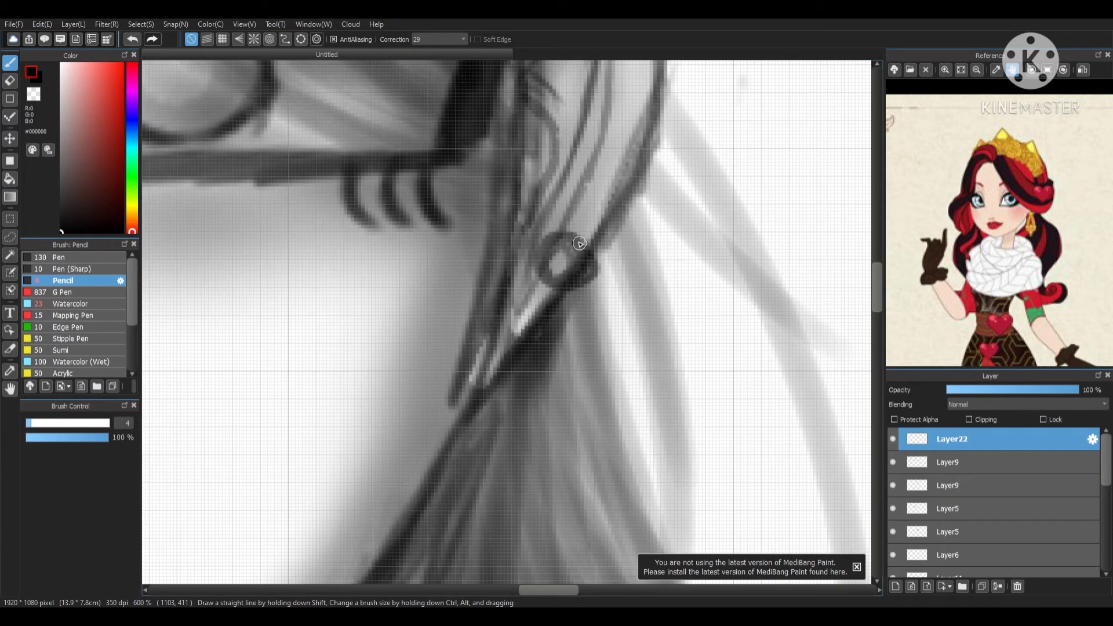
pyautogui.moveTo(578, 302)
pyautogui.mouseDown()
pyautogui.moveTo(534, 385)
pyautogui.moveTo(592, 315)
pyautogui.moveTo(607, 420)
pyautogui.moveTo(567, 465)
pyautogui.moveTo(538, 402)
pyautogui.mouseUp()
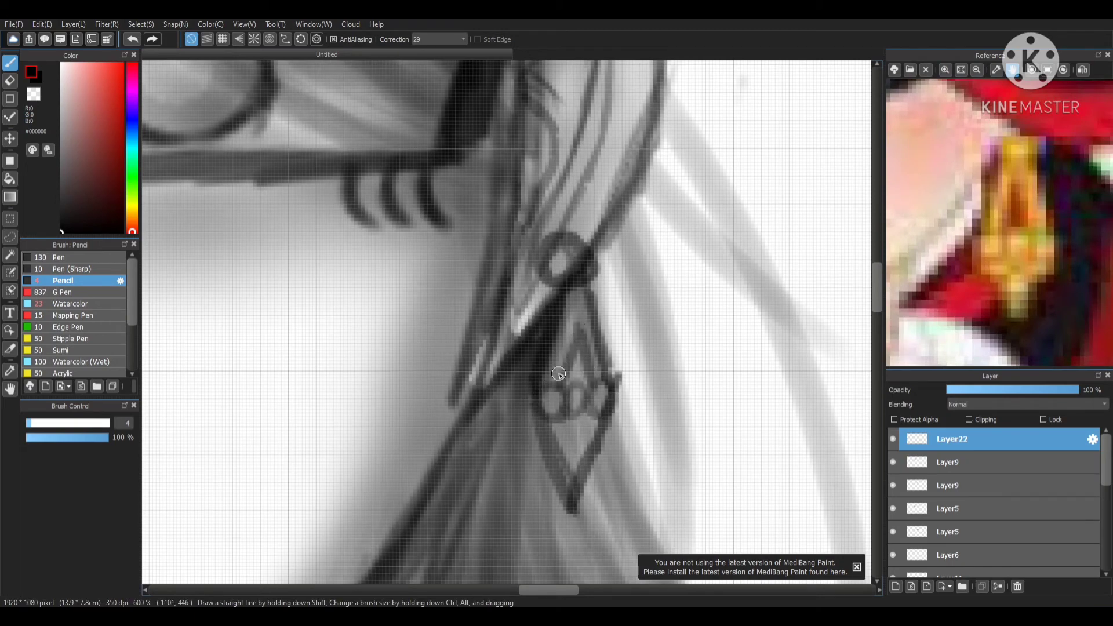
pyautogui.moveTo(586, 444)
pyautogui.mouseDown()
pyautogui.moveTo(563, 430)
pyautogui.moveTo(613, 440)
pyautogui.mouseUp()
pyautogui.scroll(-10, 660, 418)
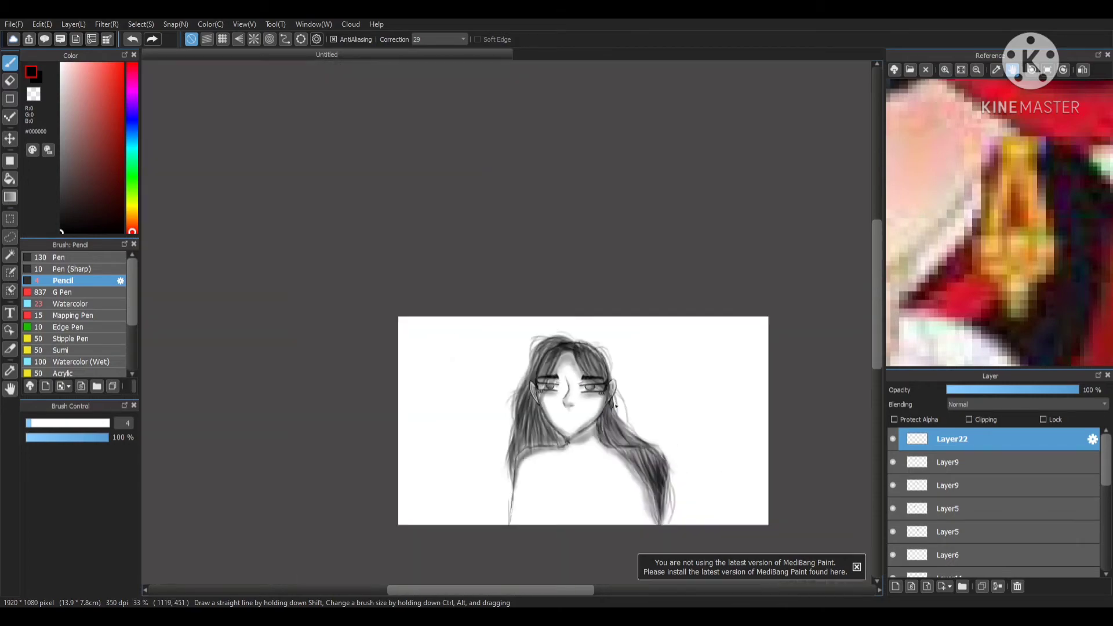
pyautogui.scroll(12, 660, 418)
pyautogui.scroll(-3, 986, 464)
# - Check the earring against the whole reference character, and transform it to be slightly larger and shifted on the earlobe
pyautogui.click(978, 71)
pyautogui.click(978, 72)
pyautogui.moveTo(954, 207); pyautogui.dragTo(983, 200)
pyautogui.click(978, 71)
pyautogui.scroll(-10, 487, 239)
pyautogui.scroll(6, 480, 262)
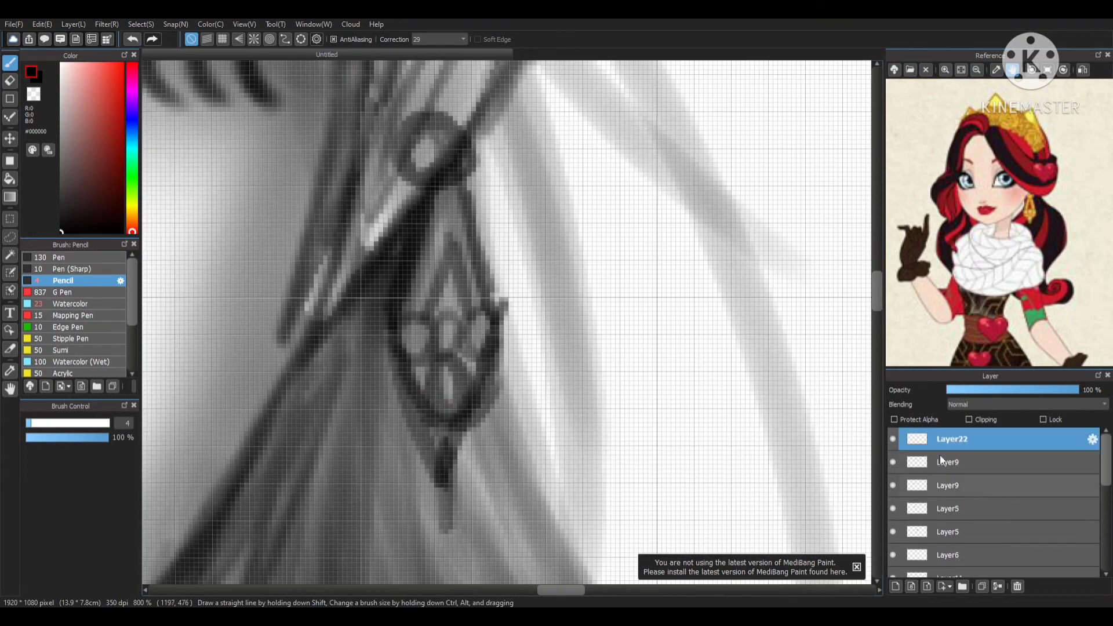
pyautogui.hotkey('ctrl', 't')
pyautogui.moveTo(506, 128); pyautogui.dragTo(503, 121)
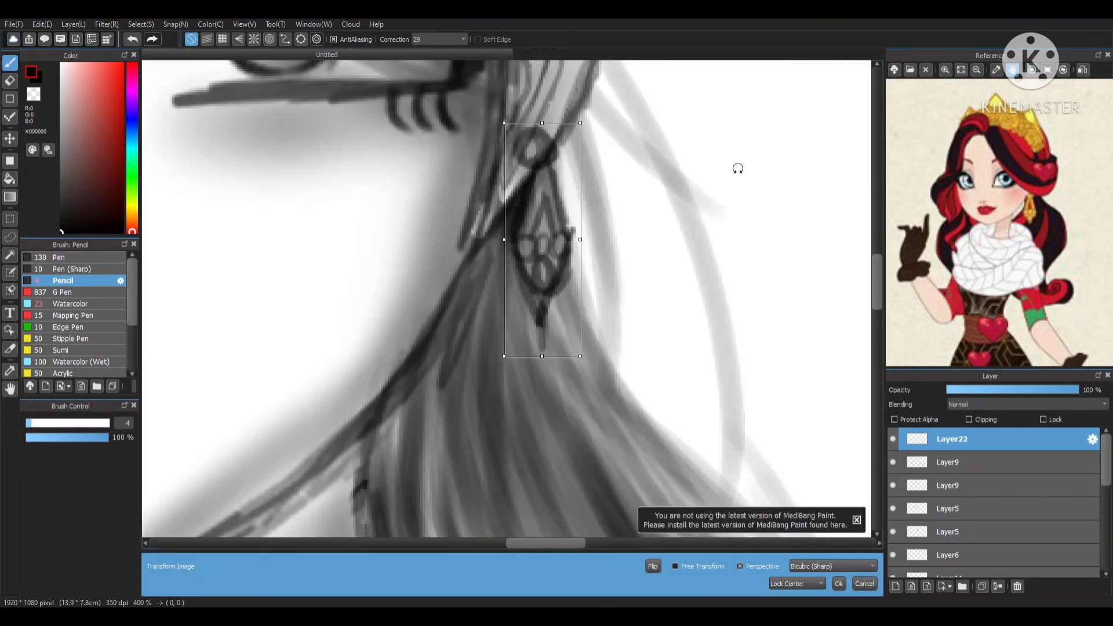
pyautogui.moveTo(571, 181); pyautogui.dragTo(566, 190)
pyautogui.click(839, 586)
# - Erase the hair strokes inside the earring's drop on Layer14 with the Eraser at size 10
pyautogui.scroll(1, 624, 234)
pyautogui.scroll(-4, 1095, 529)
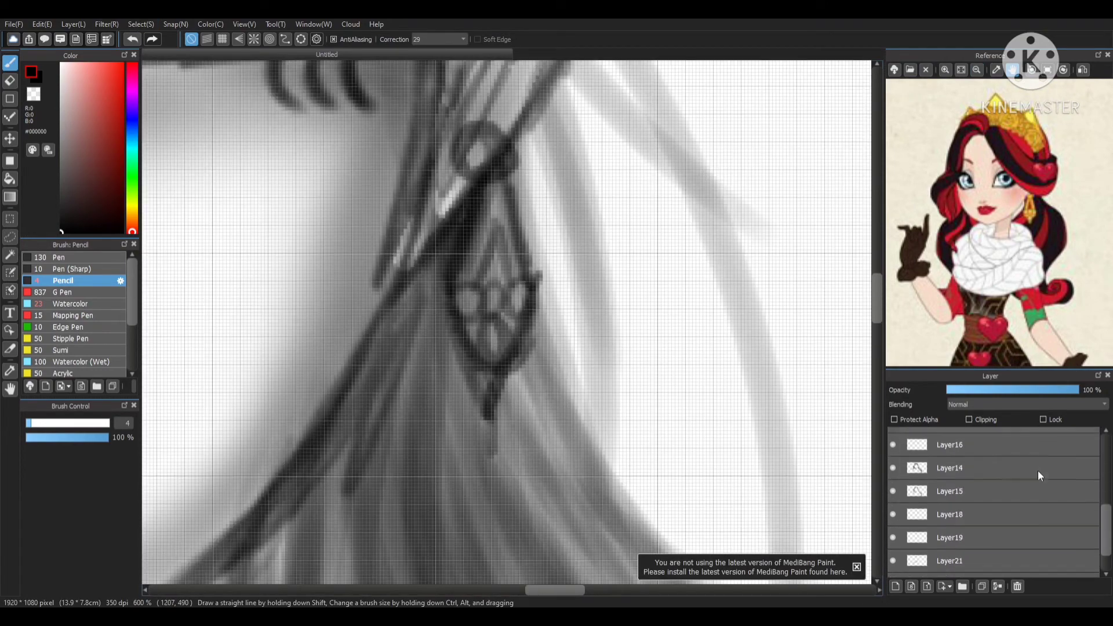
pyautogui.click(919, 472)
pyautogui.scroll(1, 524, 183)
pyautogui.press('e')
pyautogui.moveTo(489, 196)
pyautogui.mouseDown()
pyautogui.moveTo(450, 348)
pyautogui.moveTo(473, 405)
pyautogui.moveTo(511, 326)
pyautogui.moveTo(482, 268)
pyautogui.moveTo(495, 268)
pyautogui.moveTo(487, 196)
pyautogui.moveTo(474, 168)
pyautogui.mouseUp()
# - Erase the remaining hair shading inside the earring's drop on Layer15
pyautogui.click(925, 491)
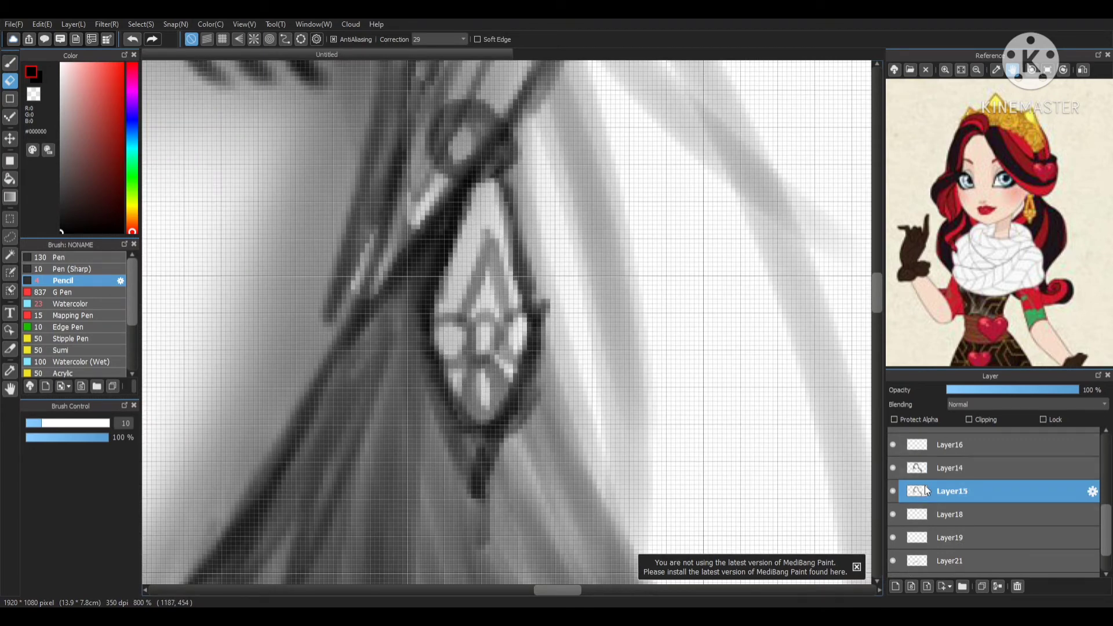
pyautogui.moveTo(499, 237)
pyautogui.mouseDown()
pyautogui.moveTo(463, 273)
pyautogui.moveTo(486, 208)
pyautogui.moveTo(503, 280)
pyautogui.moveTo(482, 408)
pyautogui.mouseUp()
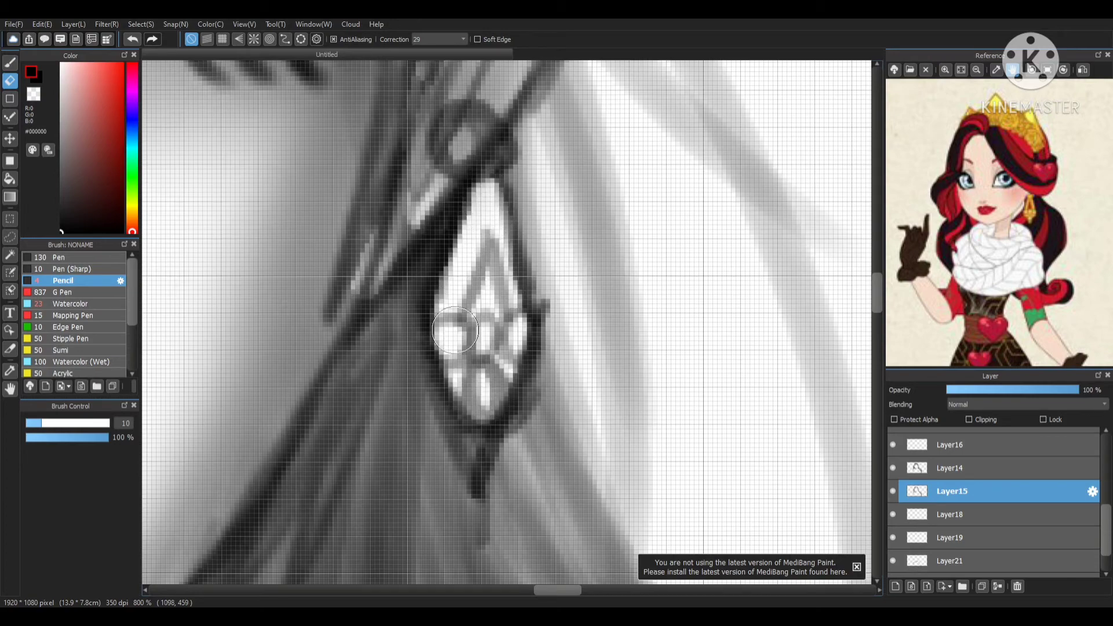
pyautogui.scroll(-5, 617, 301)
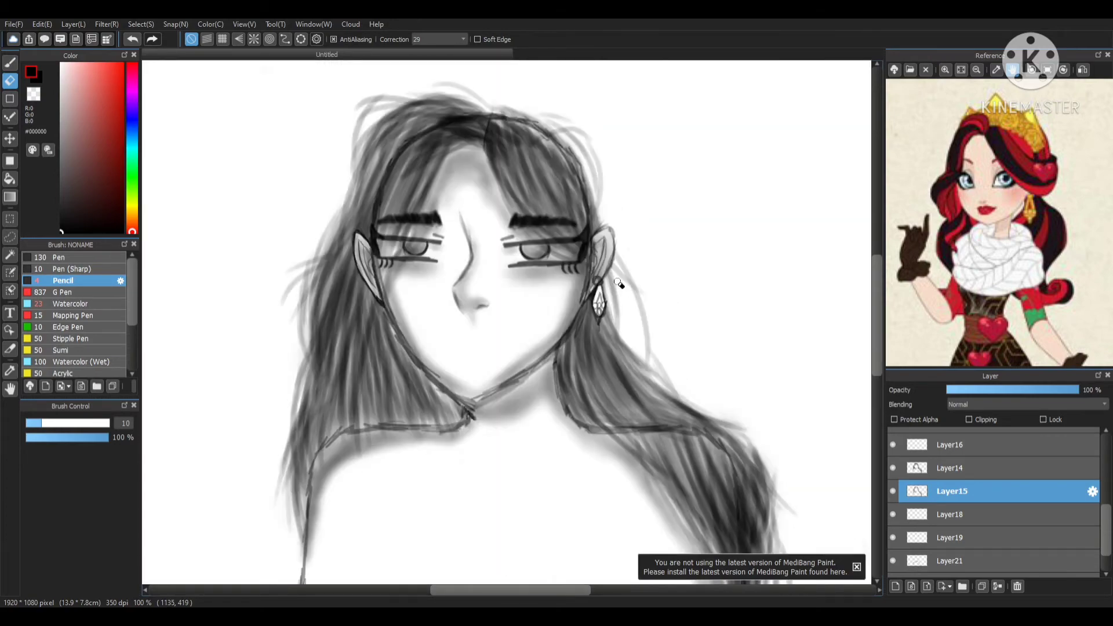
# - Erase the dark lines and shading inside the earring's round stud on the underlying layers with the Eraser at size 10
pyautogui.scroll(7, 619, 286)
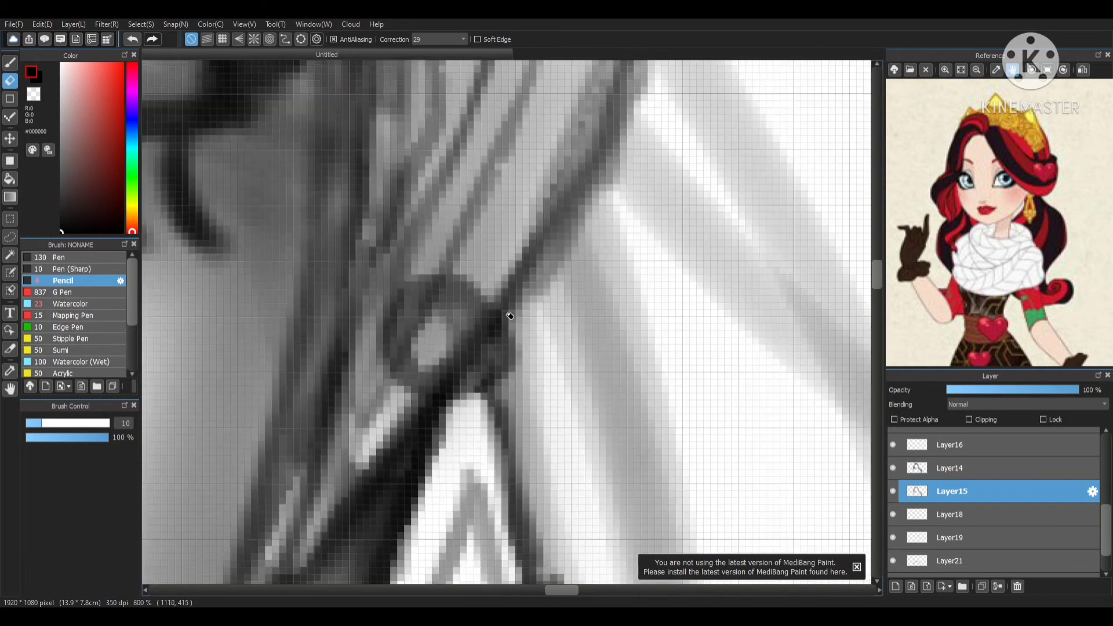
pyautogui.scroll(-2, 997, 479)
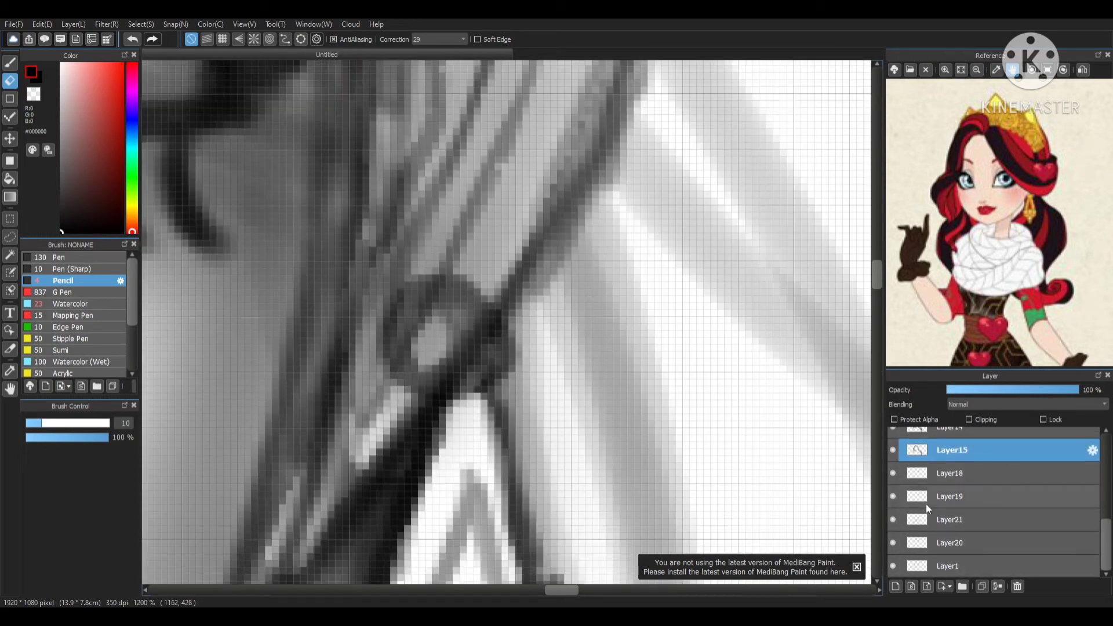
pyautogui.click(927, 498)
pyautogui.moveTo(427, 333)
pyautogui.mouseDown()
pyautogui.moveTo(433, 359)
pyautogui.moveTo(460, 323)
pyautogui.moveTo(443, 318)
pyautogui.moveTo(453, 355)
pyautogui.mouseUp()
pyautogui.click(938, 479)
pyautogui.scroll(2, 939, 473)
pyautogui.click(938, 474)
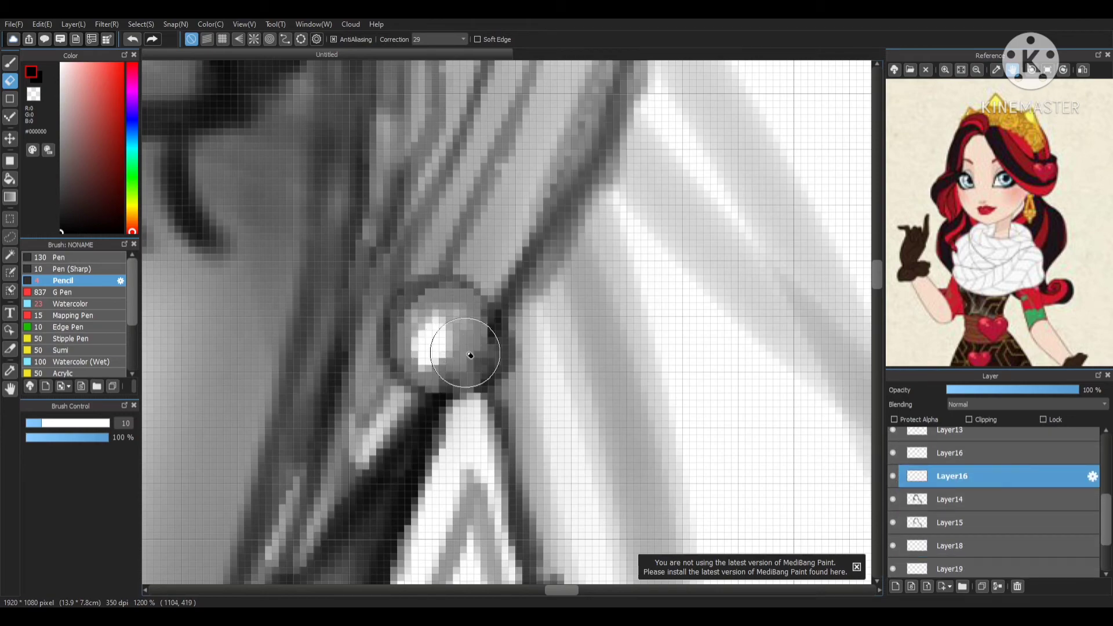
pyautogui.scroll(-7, 522, 313)
pyautogui.scroll(5, 477, 343)
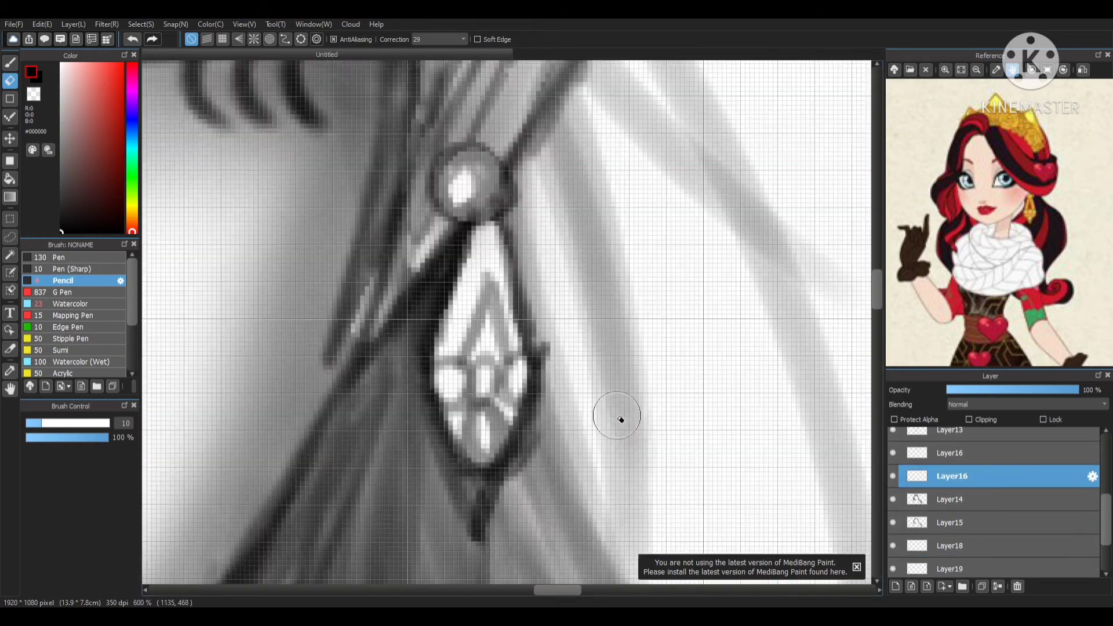
# - On a new top layer, shade the edges and facets of the earring's drop with the Airbrush at size 3.6 and 5% opacity
pyautogui.scroll(5, 1006, 458)
pyautogui.click(1006, 439)
pyautogui.scroll(-3, 80, 345)
pyautogui.click(69, 333)
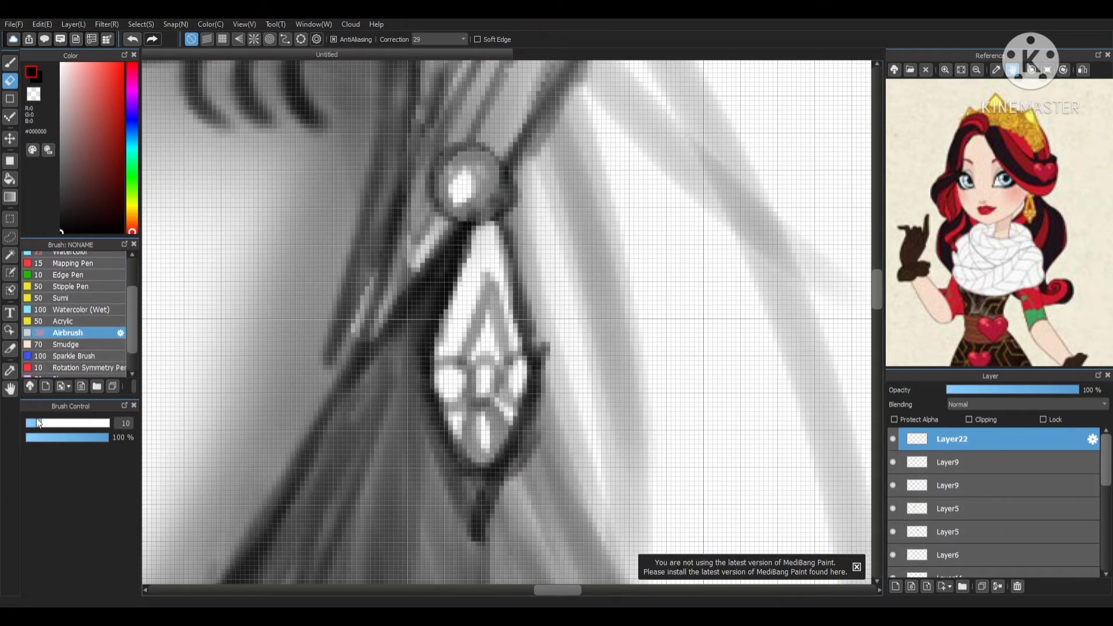
pyautogui.click(10, 61)
pyautogui.scroll(2, 527, 356)
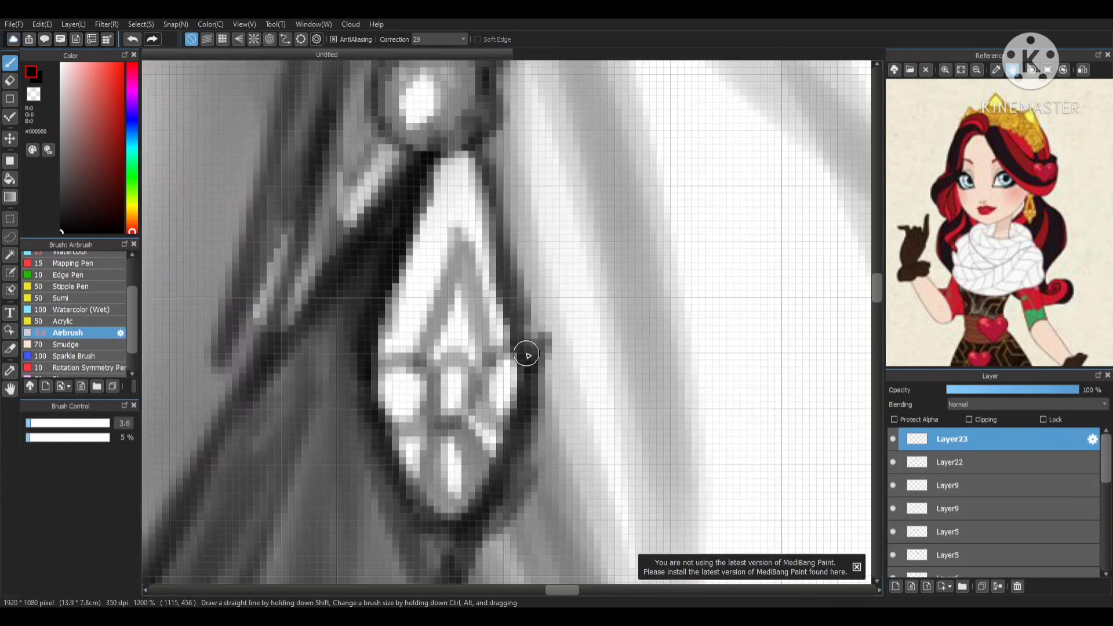
pyautogui.moveTo(432, 163)
pyautogui.mouseDown()
pyautogui.moveTo(446, 180)
pyautogui.moveTo(418, 254)
pyautogui.moveTo(407, 448)
pyautogui.moveTo(441, 510)
pyautogui.mouseUp()
pyautogui.moveTo(455, 168)
pyautogui.mouseDown()
pyautogui.moveTo(502, 344)
pyautogui.moveTo(504, 417)
pyautogui.moveTo(467, 487)
pyautogui.mouseUp()
pyautogui.moveTo(464, 271)
pyautogui.mouseDown()
pyautogui.moveTo(446, 406)
pyautogui.moveTo(456, 481)
pyautogui.moveTo(487, 377)
pyautogui.mouseUp()
# - Undo the last airbrush strokes on the drop and soften the remaining shading with the Blur brush at size 50
pyautogui.click(133, 40)
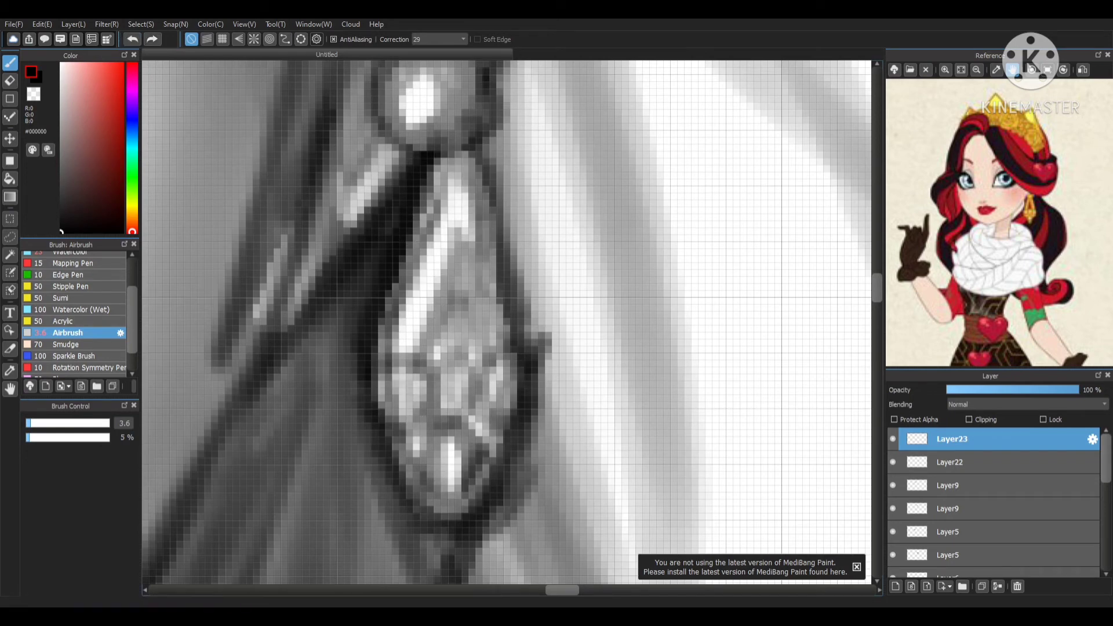
pyautogui.click(133, 39)
pyautogui.click(133, 40)
pyautogui.click(151, 39)
pyautogui.moveTo(133, 320); pyautogui.dragTo(138, 367)
pyautogui.click(80, 349)
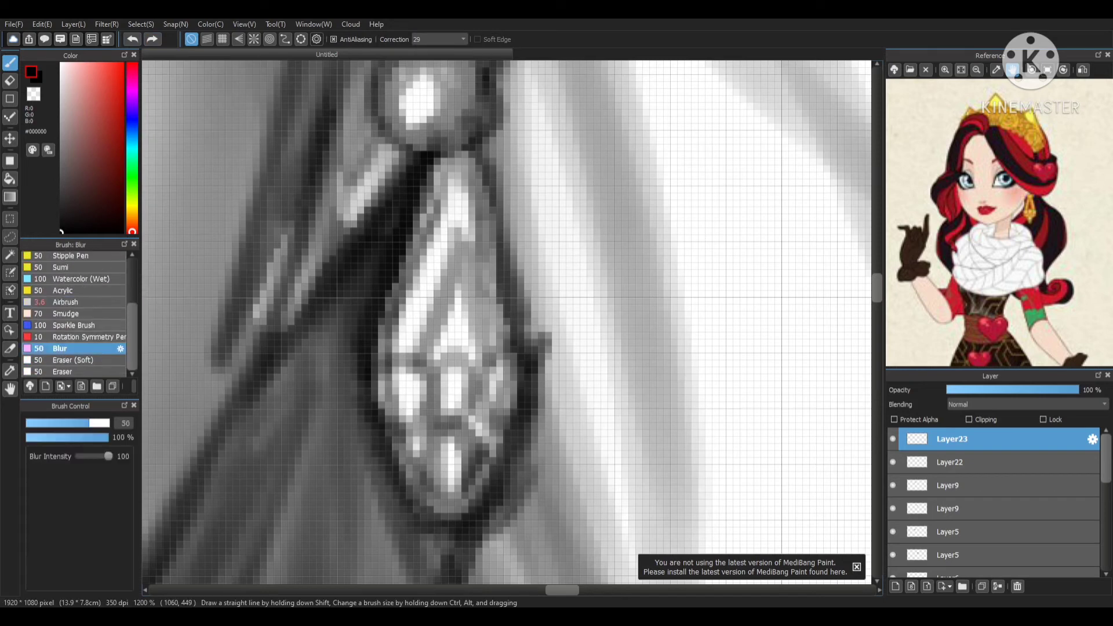
pyautogui.moveTo(376, 329); pyautogui.dragTo(510, 371)
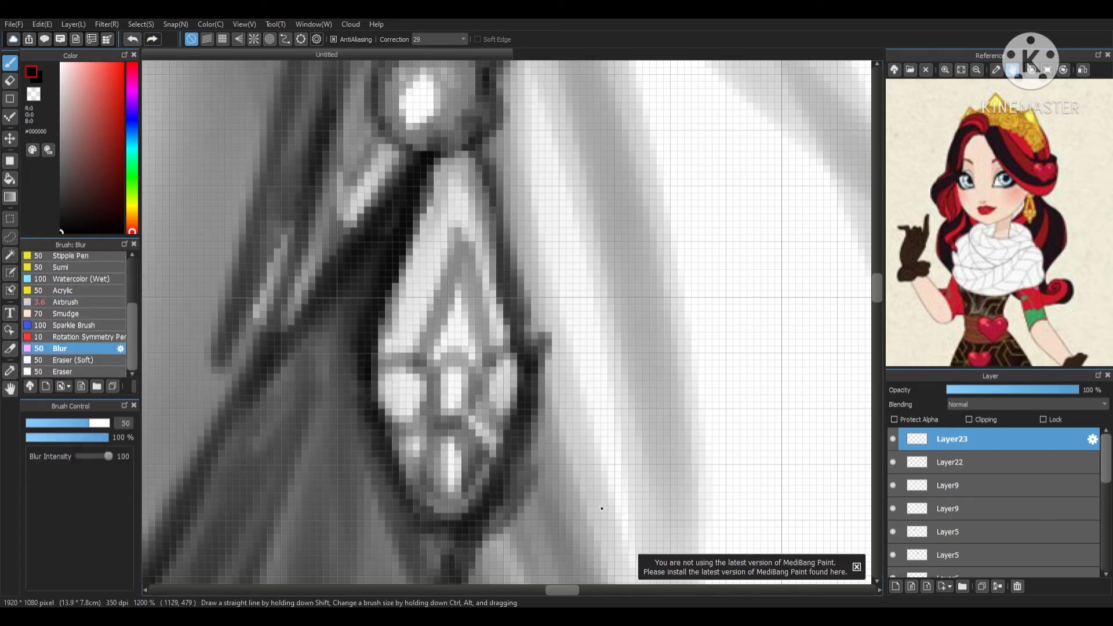
pyautogui.click(602, 509)
pyautogui.scroll(-10, 557, 322)
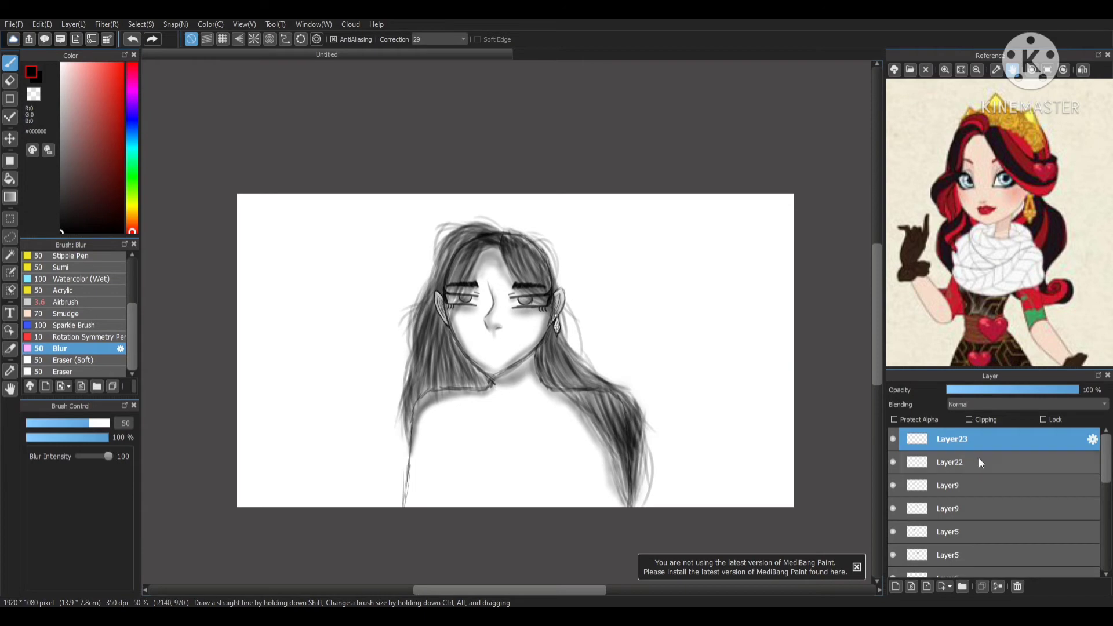
# - On a new top layer, sketch the scarf's neckline and rounded side curves around the neck with the size 4 Pencil
pyautogui.click(896, 587)
pyautogui.scroll(3, 75, 317)
pyautogui.click(63, 280)
pyautogui.scroll(4, 508, 363)
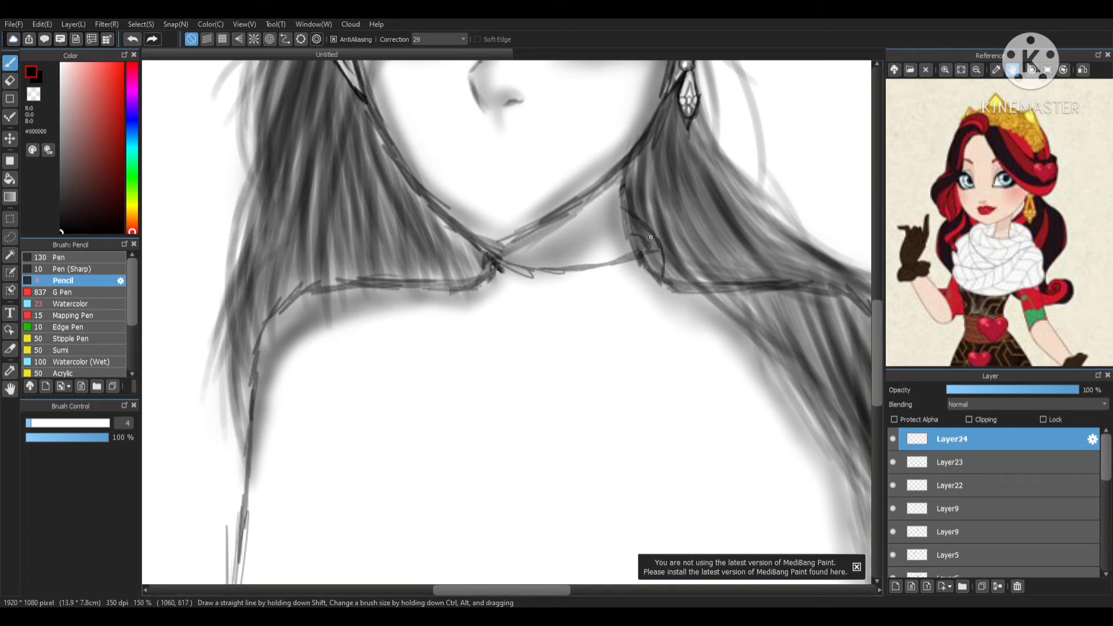
pyautogui.hotkey('ctrl', 'z')
pyautogui.moveTo(493, 245); pyautogui.dragTo(470, 254)
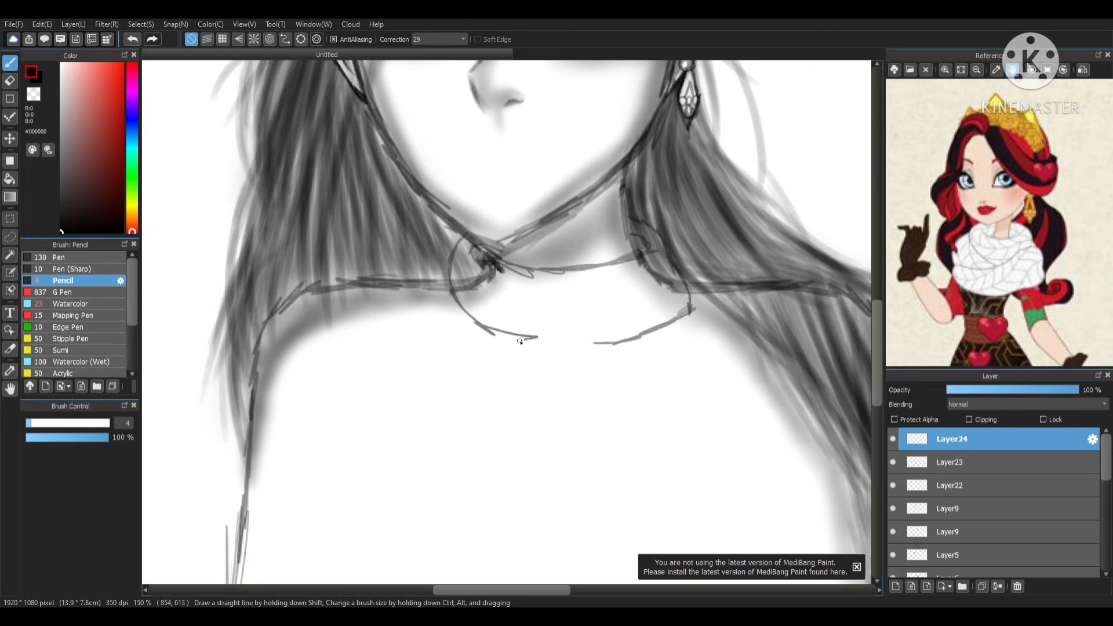
# - Sketch overlapping inner folds and a wider outer lower edge for the scarf across the upper chest
pyautogui.moveTo(521, 342); pyautogui.dragTo(596, 342)
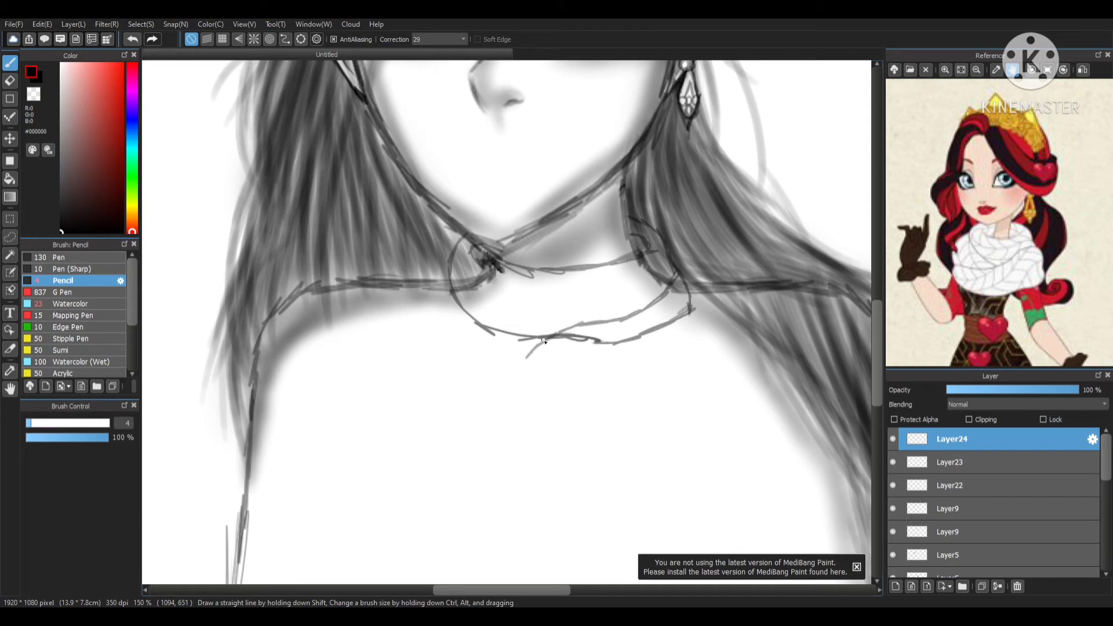
pyautogui.moveTo(434, 316); pyautogui.dragTo(440, 278)
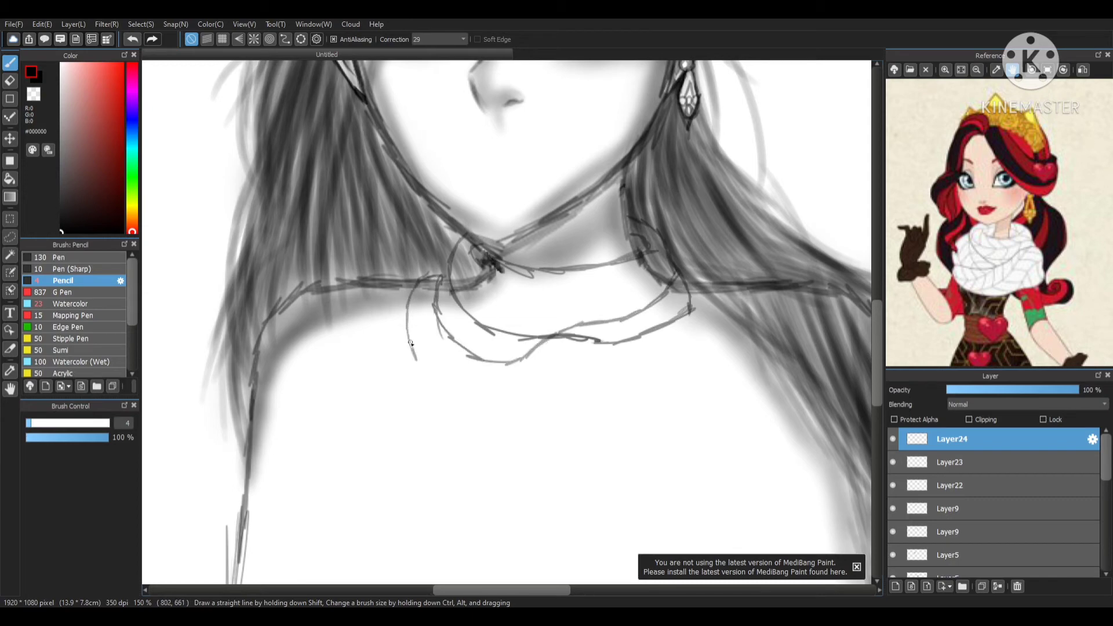
pyautogui.moveTo(727, 343); pyautogui.dragTo(700, 284)
pyautogui.scroll(-4, 542, 247)
pyautogui.scroll(4, 533, 253)
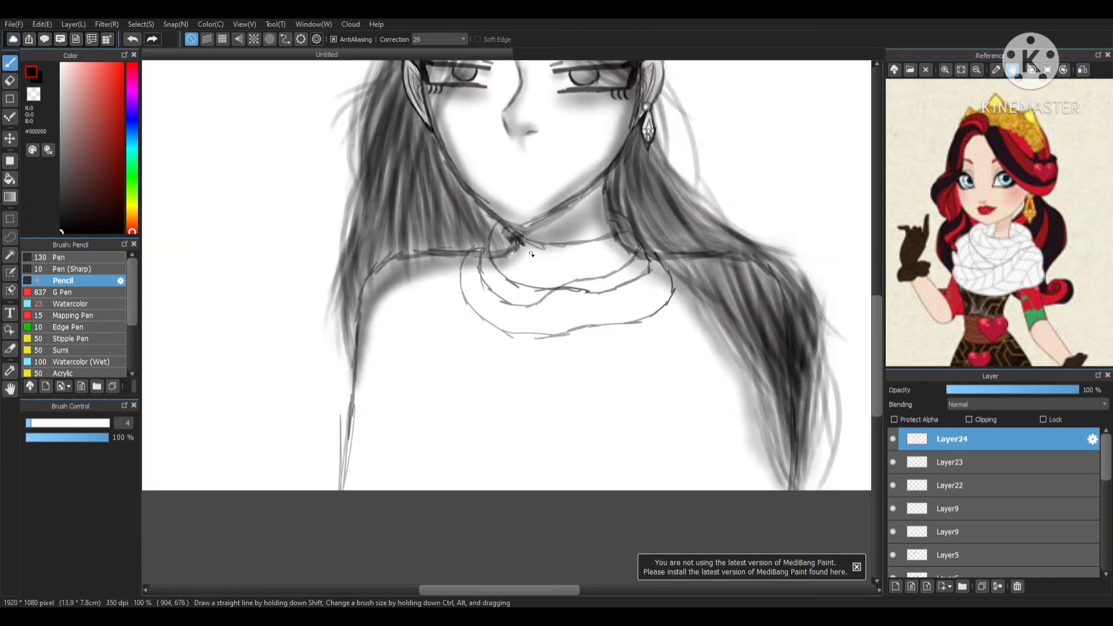
pyautogui.moveTo(446, 239); pyautogui.dragTo(464, 247)
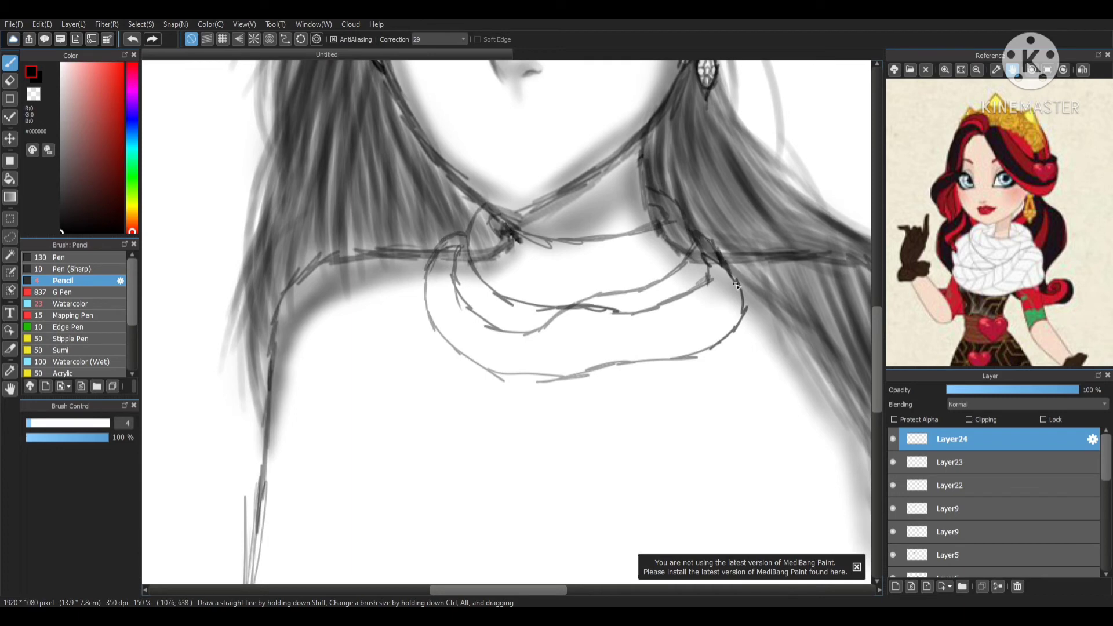
# - Erase the scarf's inner fold lines on Layer24 with the Eraser at size 46
pyautogui.scroll(-6, 959, 514)
pyautogui.click(950, 565)
pyautogui.scroll(6, 952, 491)
pyautogui.click(949, 444)
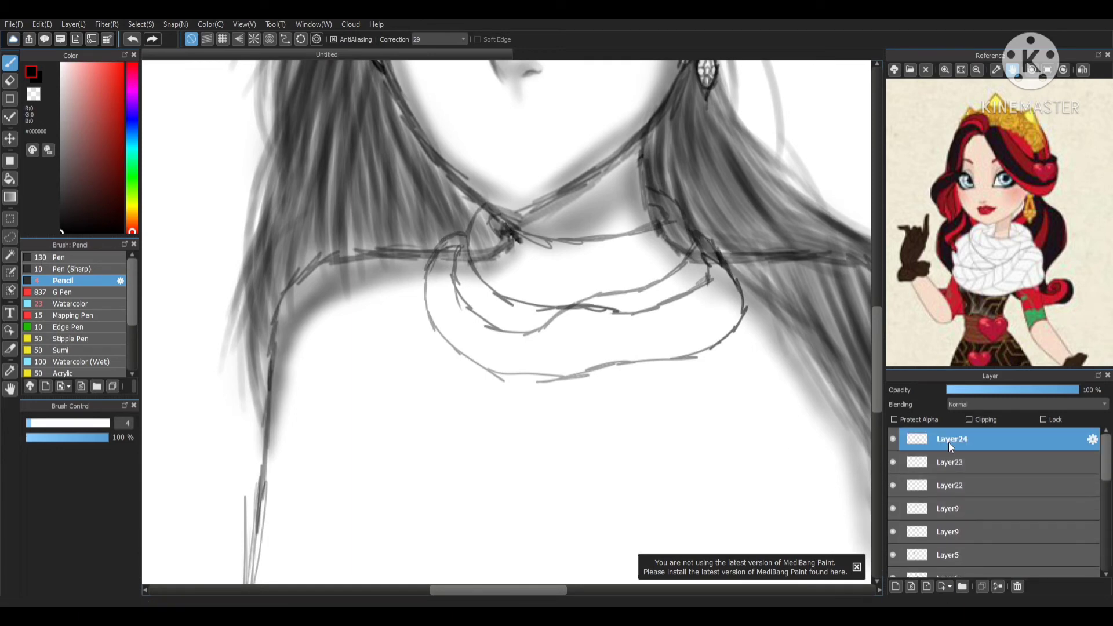
pyautogui.press('e')
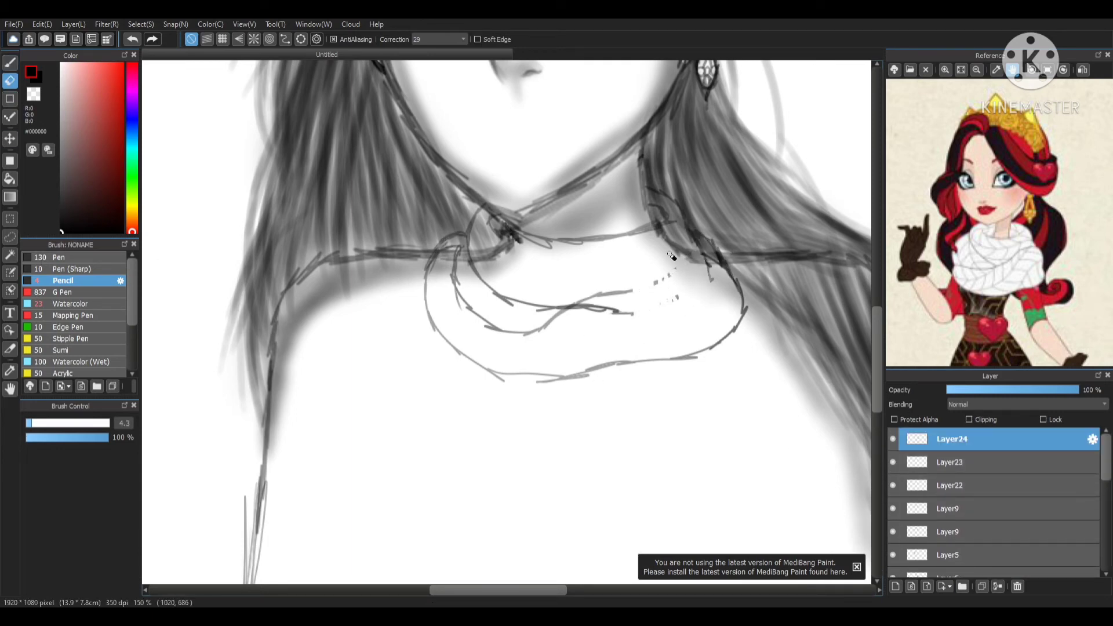
pyautogui.click(86, 423)
pyautogui.moveTo(628, 310)
pyautogui.mouseDown()
pyautogui.moveTo(504, 306)
pyautogui.moveTo(472, 262)
pyautogui.mouseUp()
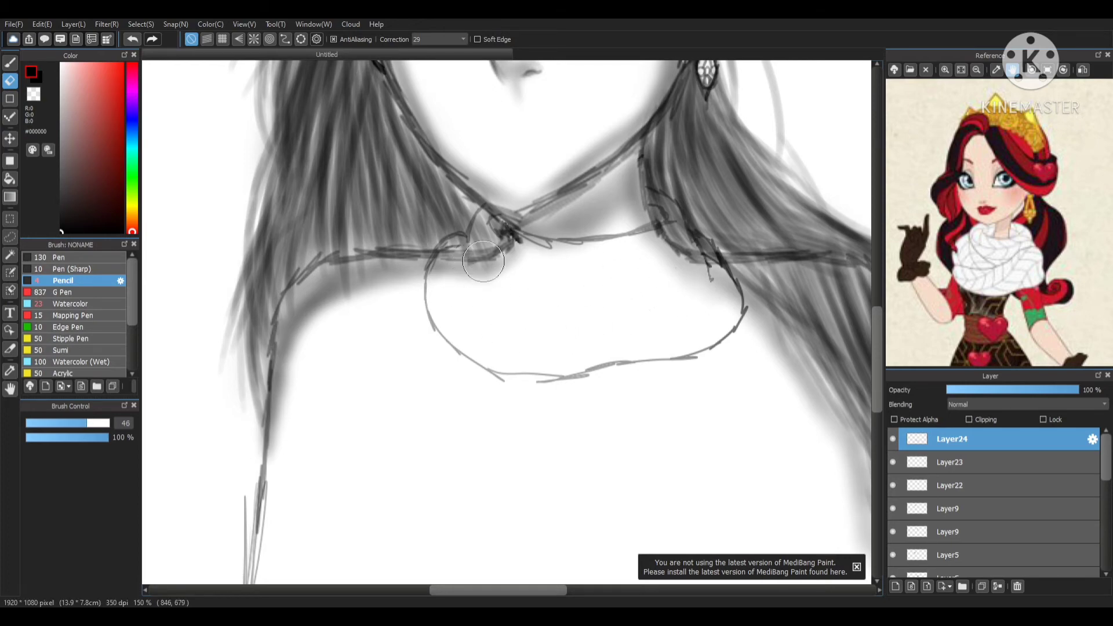
# - Erase the scarf's wide outer outline and lower edge, keeping the short curves at both sides of the neck
pyautogui.scroll(-8, 603, 257)
pyautogui.scroll(6, 594, 259)
pyautogui.scroll(5, 596, 259)
pyautogui.click(131, 41)
pyautogui.click(132, 40)
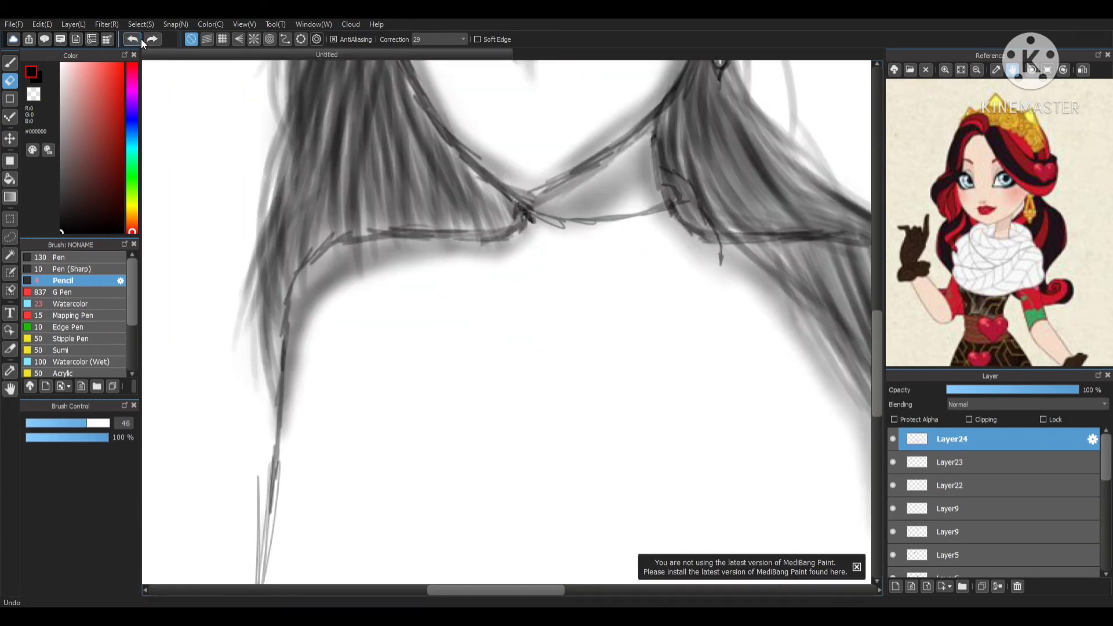
pyautogui.click(149, 40)
pyautogui.click(149, 39)
pyautogui.scroll(-5, 554, 305)
pyautogui.scroll(5, 563, 323)
pyautogui.moveTo(561, 207); pyautogui.dragTo(618, 189)
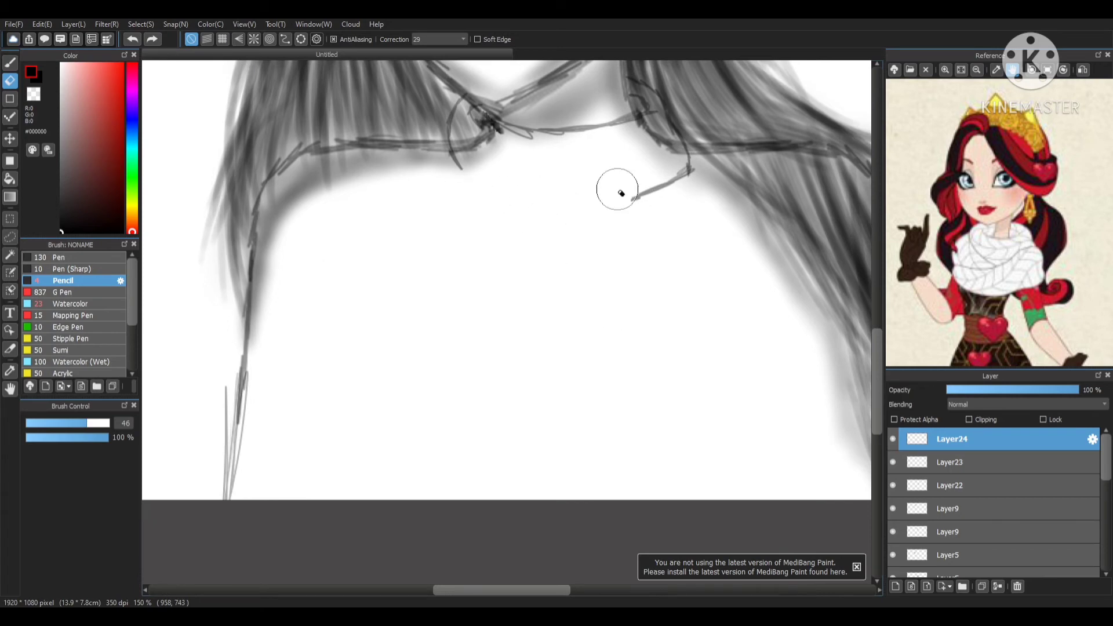
# - Redraw the scarf's lower edge as one rounded curve joining both side curves with the size 4 Pencil
pyautogui.click(11, 63)
pyautogui.moveTo(450, 149); pyautogui.dragTo(488, 189)
pyautogui.moveTo(672, 174); pyautogui.dragTo(558, 213)
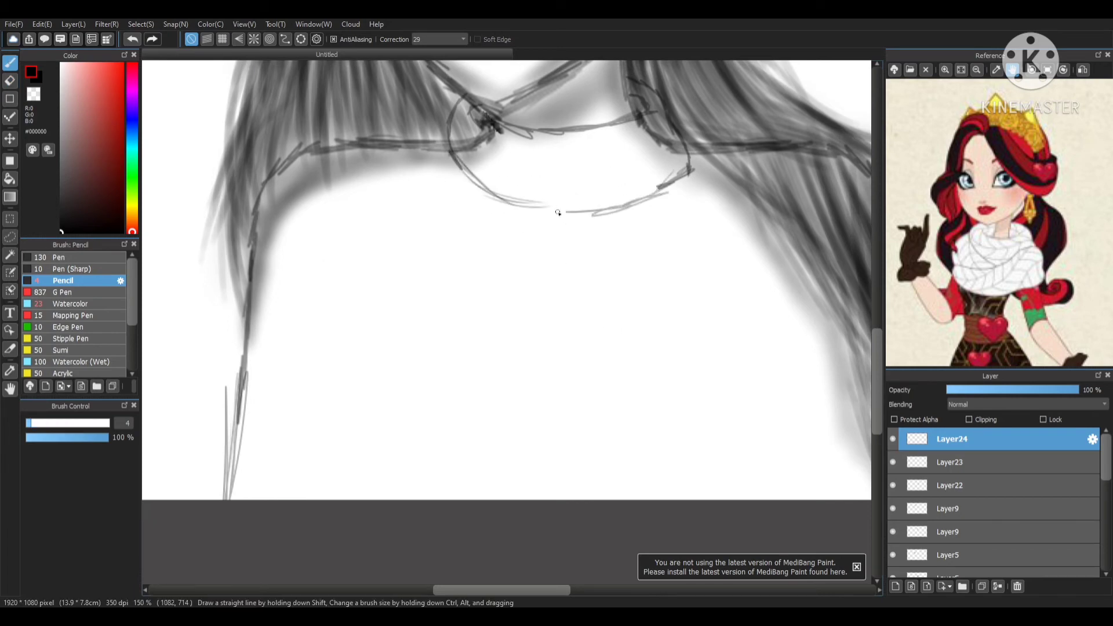
pyautogui.scroll(-5, 643, 204)
pyautogui.scroll(5, 529, 285)
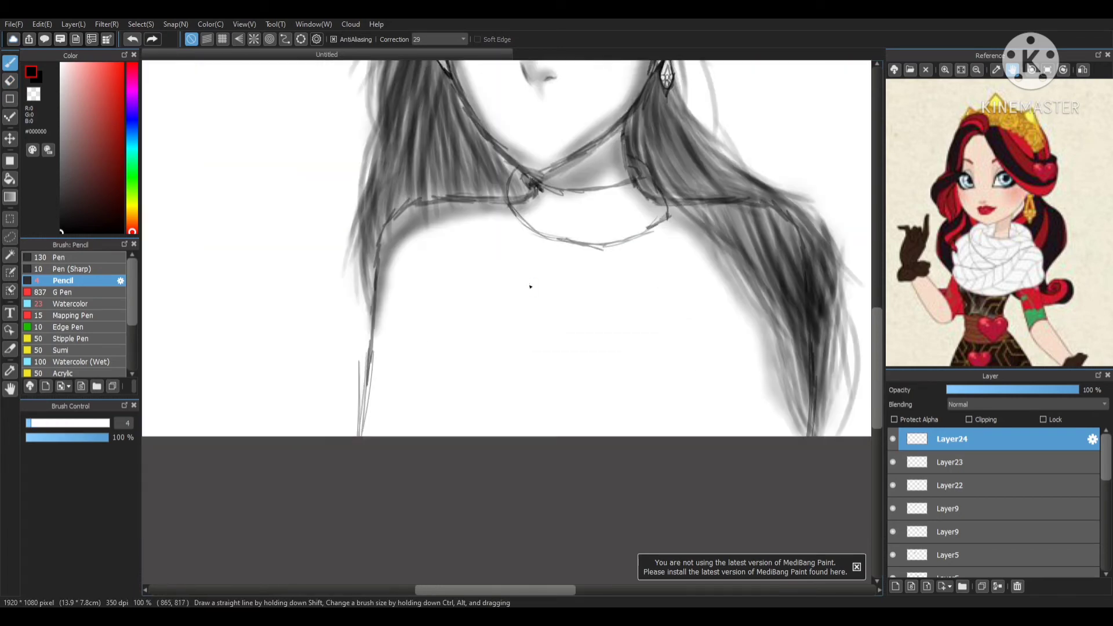
# - Transform the scarf outline to be slightly larger and deeper, and shift it slightly down over the neck
pyautogui.hotkey('ctrl', 't')
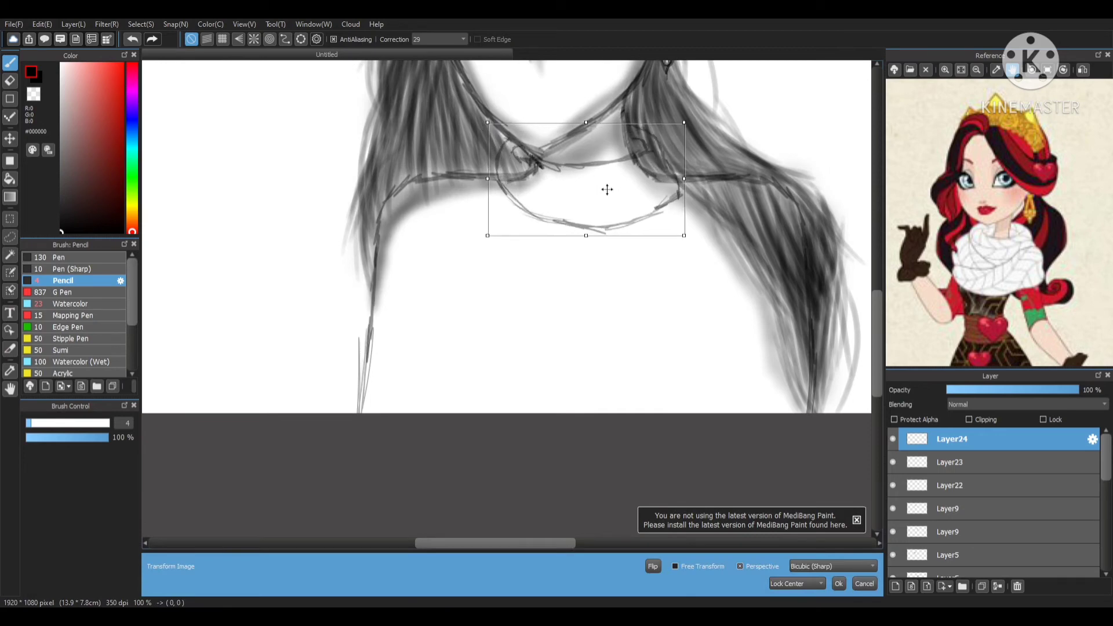
pyautogui.moveTo(607, 190); pyautogui.dragTo(605, 192)
pyautogui.moveTo(486, 125); pyautogui.dragTo(481, 122)
pyautogui.moveTo(585, 241); pyautogui.dragTo(586, 253)
pyautogui.moveTo(595, 207); pyautogui.dragTo(596, 216)
pyautogui.click(838, 585)
pyautogui.scroll(-4, 695, 216)
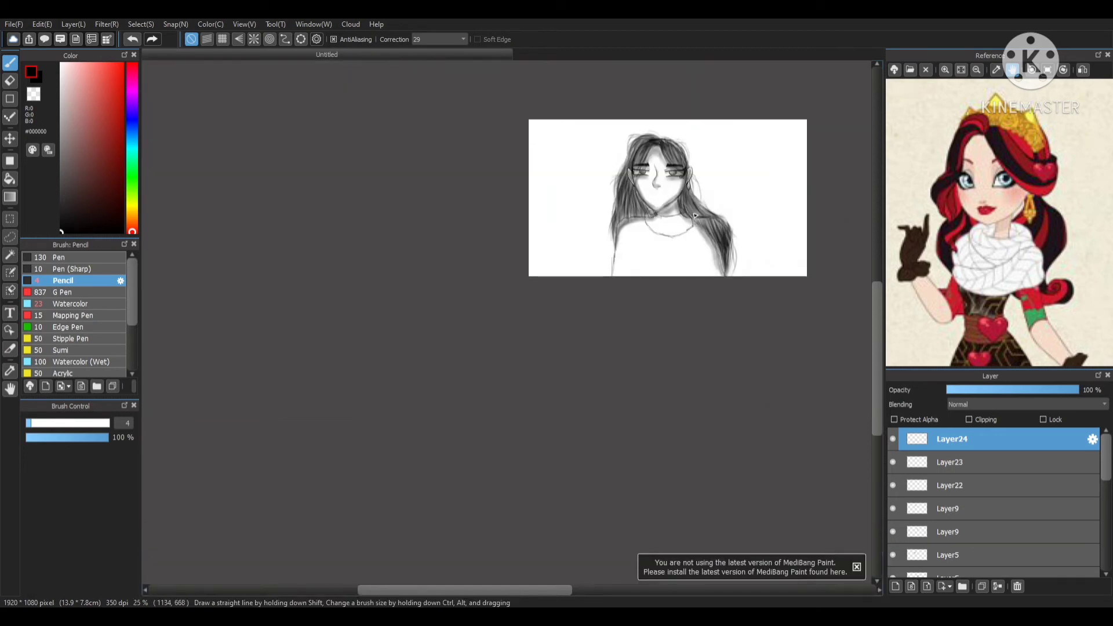
# - Erase the neck and shoulder lines inside the scarf outline on Layer1 with the Eraser at size 46
pyautogui.scroll(3, 694, 216)
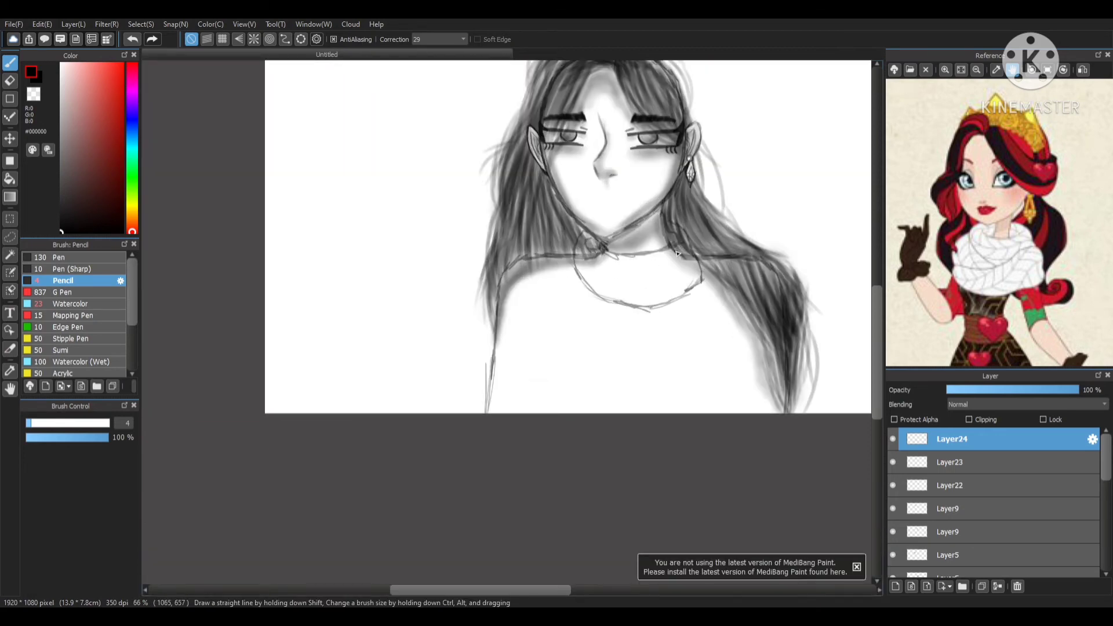
pyautogui.scroll(3, 677, 253)
pyautogui.scroll(-5, 973, 499)
pyautogui.click(950, 564)
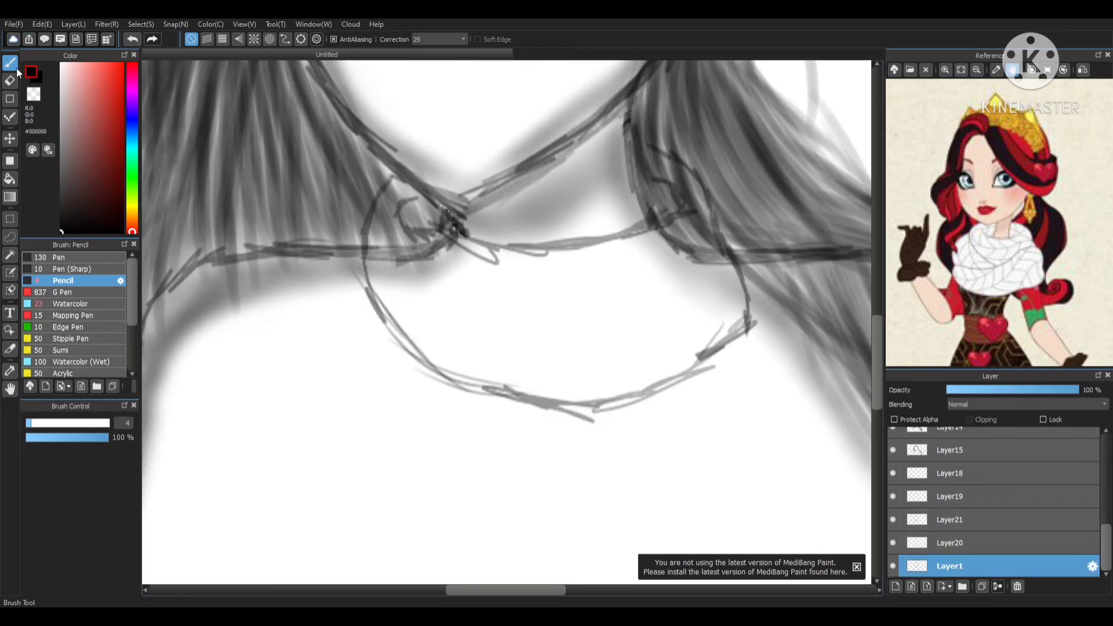
pyautogui.press('e')
pyautogui.moveTo(458, 225); pyautogui.dragTo(399, 268)
pyautogui.moveTo(650, 250)
pyautogui.mouseDown()
pyautogui.moveTo(688, 237)
pyautogui.moveTo(703, 263)
pyautogui.mouseUp()
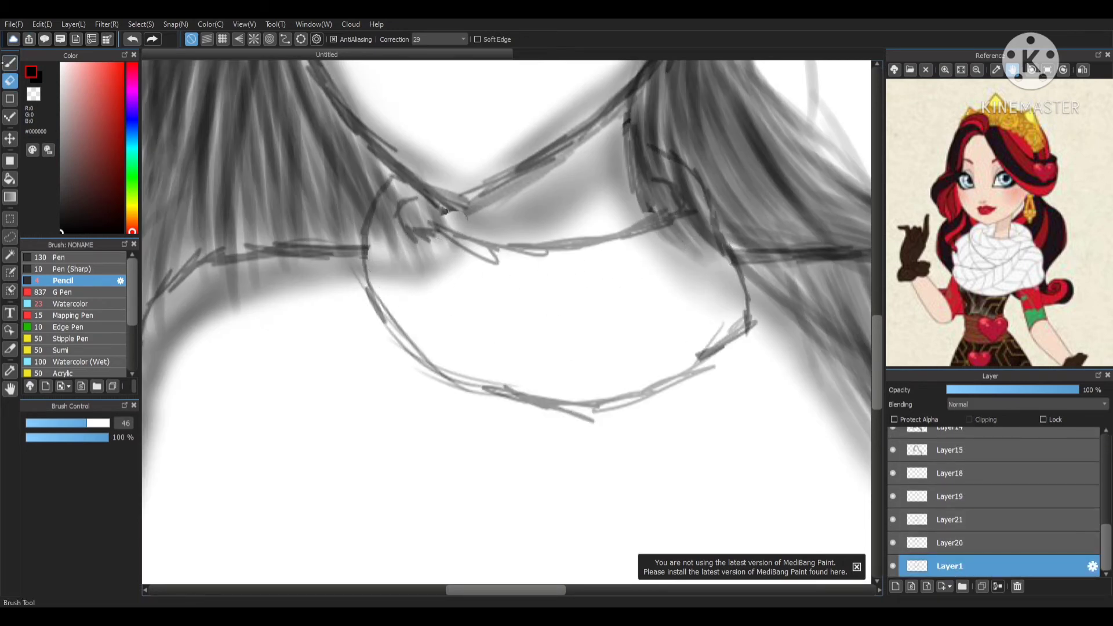
# - Darken the neck line ends where they meet the scarf's neckline with short Pencil strokes on Layer1
pyautogui.click(10, 62)
pyautogui.moveTo(642, 197); pyautogui.dragTo(659, 221)
pyautogui.scroll(2, 462, 234)
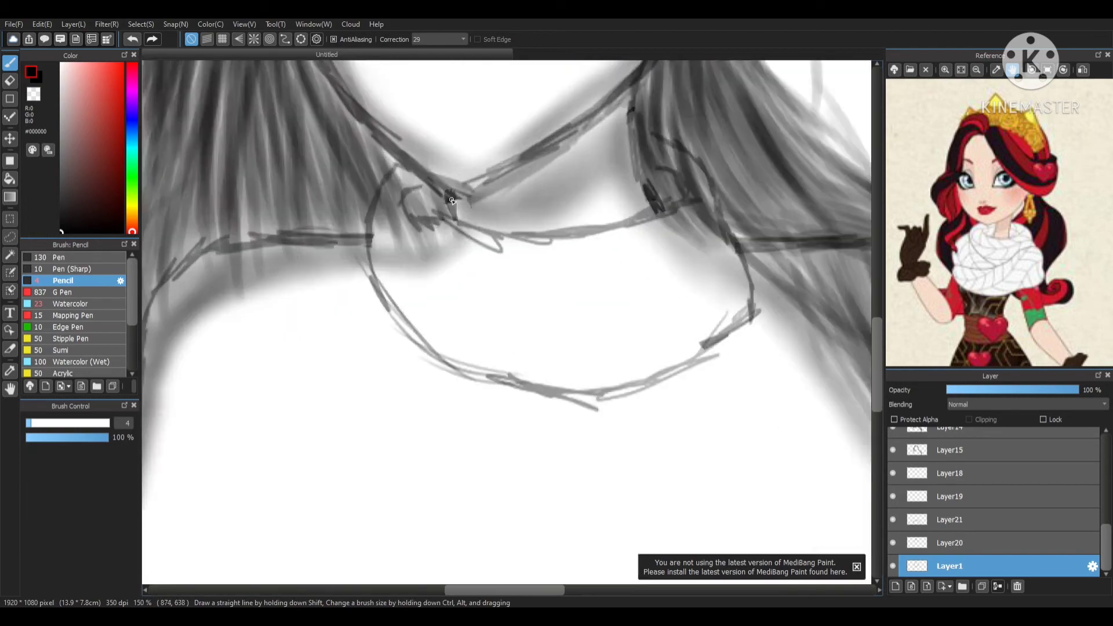
# - Erase the small inner curls at both ends of the scarf's neckline on Layer24
pyautogui.scroll(5, 1010, 488)
pyautogui.click(980, 439)
pyautogui.press('e')
pyautogui.moveTo(368, 190); pyautogui.dragTo(426, 241)
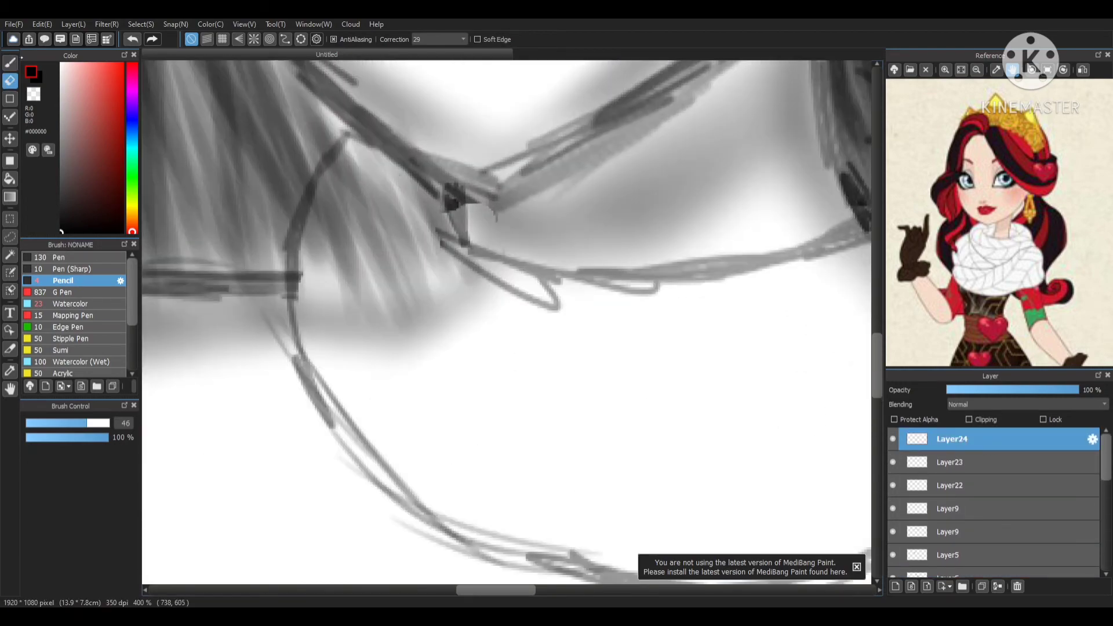
pyautogui.press('b')
pyautogui.scroll(-6, 438, 220)
pyautogui.scroll(6, 495, 139)
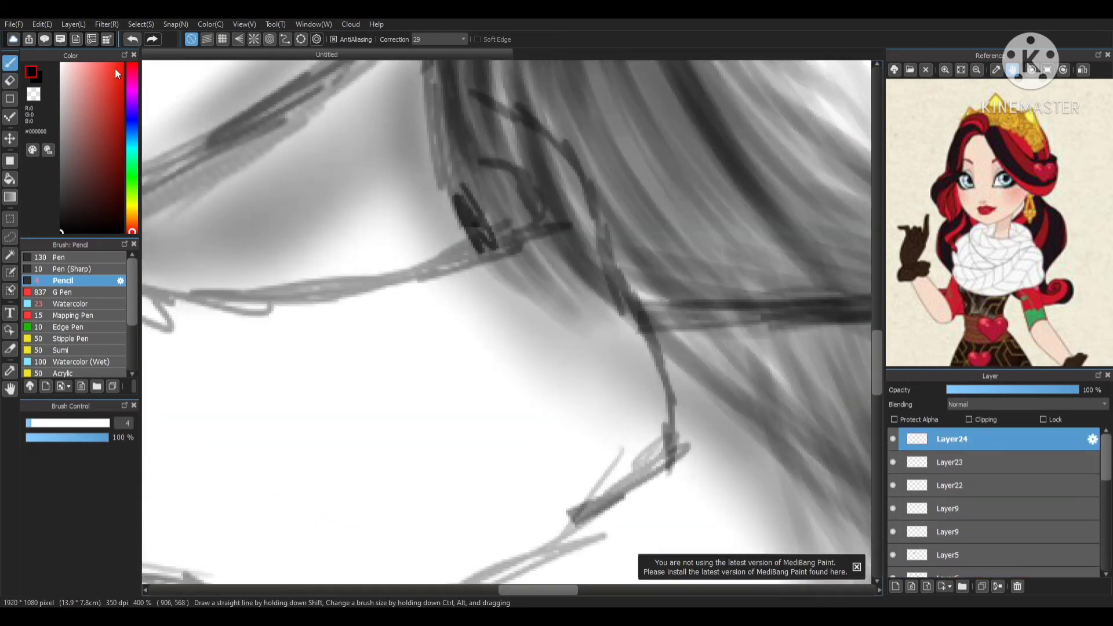
pyautogui.click(10, 82)
pyautogui.moveTo(545, 285); pyautogui.dragTo(507, 197)
pyautogui.press('b')
pyautogui.moveTo(495, 248); pyautogui.dragTo(505, 220)
pyautogui.scroll(-3, 493, 197)
pyautogui.scroll(4, 525, 184)
pyautogui.hotkey('ctrl', 'z')
pyautogui.hotkey('ctrl', 'z')
pyautogui.hotkey('ctrl', 'z')
pyautogui.hotkey('ctrl', 'z')
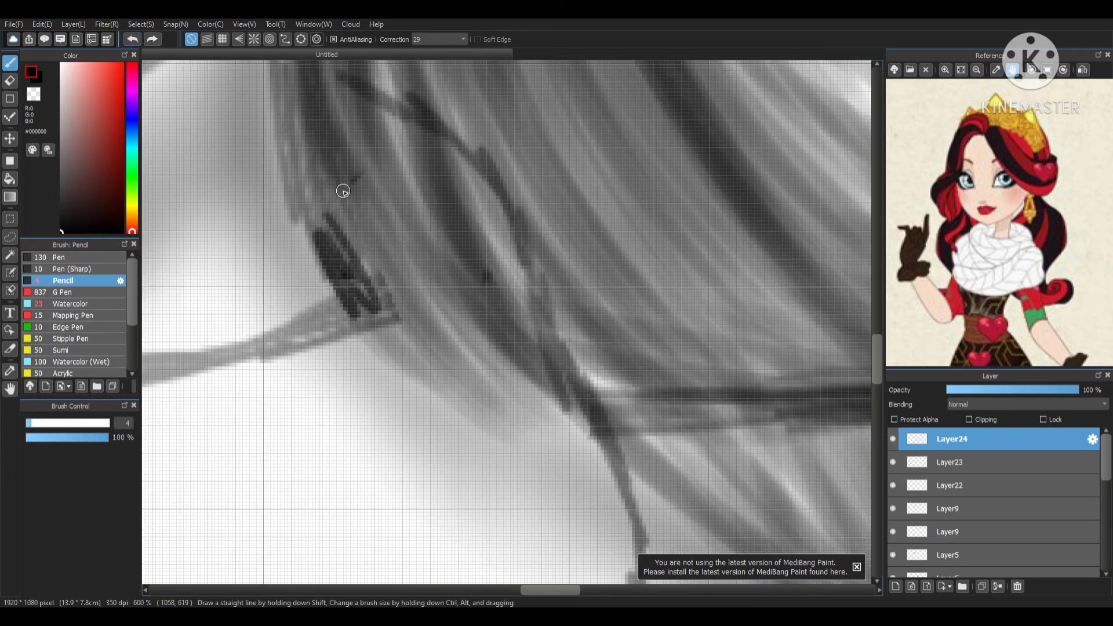
# - Sketch a small rounded curl at the right end of the scarf's neckline with the size 4 Pencil
pyautogui.moveTo(396, 240); pyautogui.dragTo(401, 280)
pyautogui.moveTo(385, 220)
pyautogui.mouseDown()
pyautogui.moveTo(356, 272)
pyautogui.moveTo(367, 305)
pyautogui.mouseUp()
pyautogui.scroll(-6, 342, 268)
pyautogui.scroll(4, 285, 289)
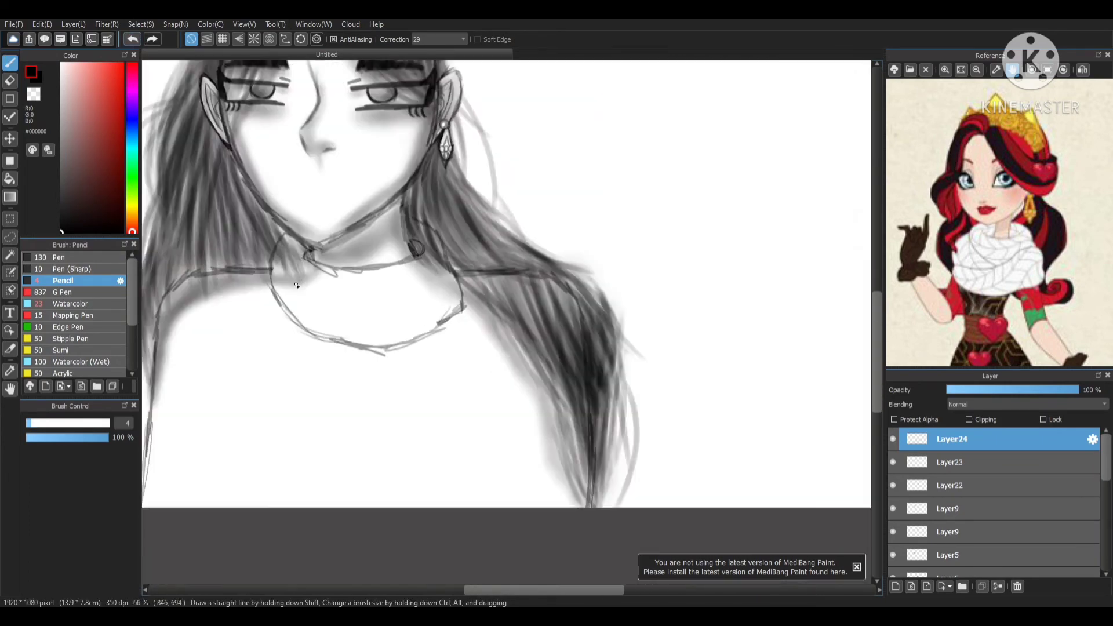
# - Try to erase the shading inside the scarf's right side on Layer21 with the size 46 Eraser, and undo the stroke
pyautogui.scroll(-4, 1087, 551)
pyautogui.scroll(-3, 891, 493)
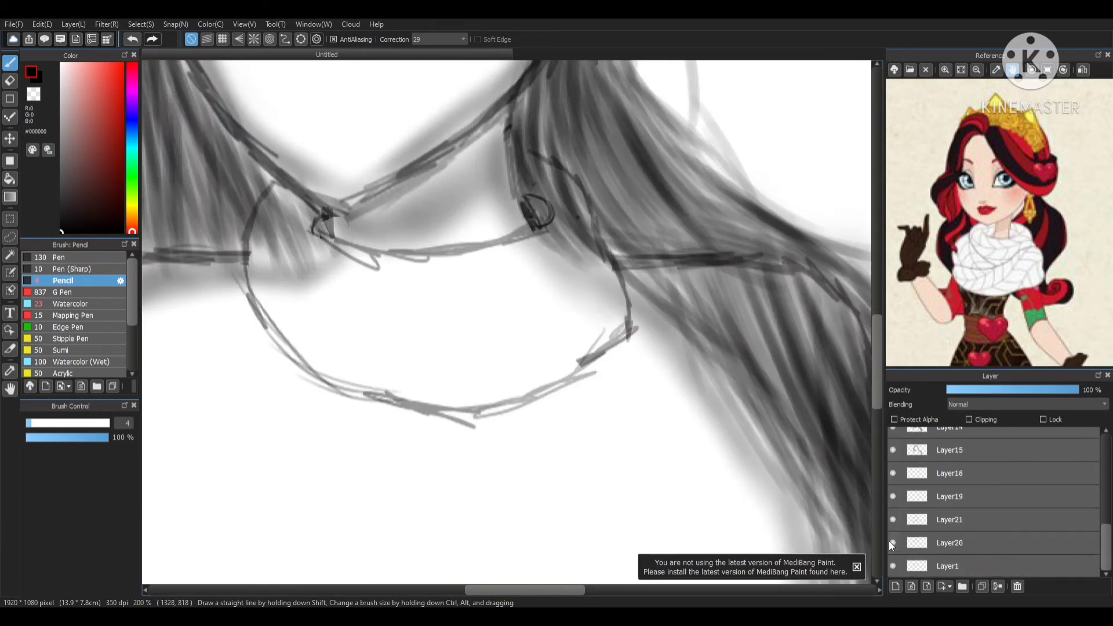
pyautogui.click(928, 520)
pyautogui.press('e')
pyautogui.moveTo(556, 249)
pyautogui.mouseDown()
pyautogui.moveTo(541, 296)
pyautogui.moveTo(591, 305)
pyautogui.moveTo(591, 273)
pyautogui.mouseUp()
pyautogui.hotkey('ctrl', 'z')
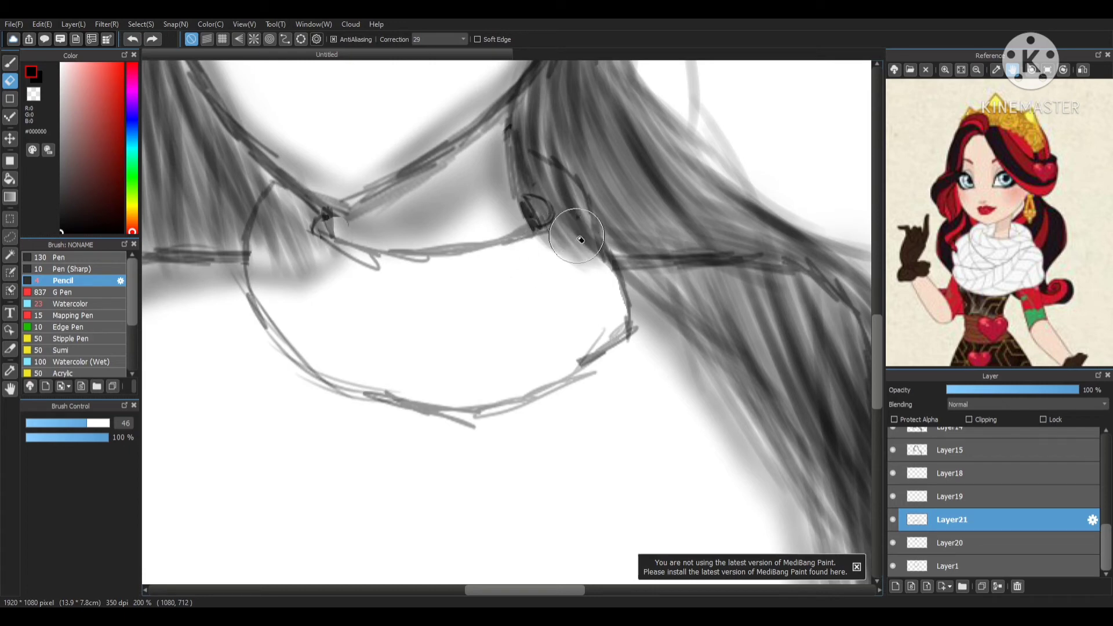
# - Erase the hair shading inside the scarf's right side on Layer14 with the size 46 Eraser
pyautogui.moveTo(287, 239)
pyautogui.mouseDown()
pyautogui.moveTo(324, 267)
pyautogui.moveTo(284, 293)
pyautogui.mouseUp()
pyautogui.scroll(1, 952, 489)
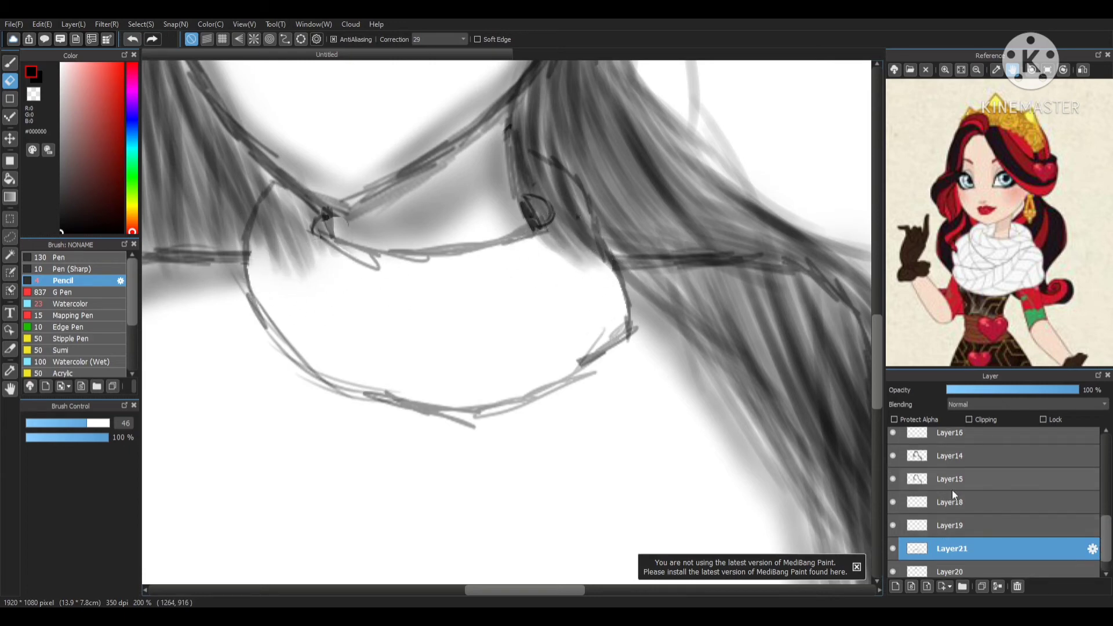
pyautogui.click(952, 455)
pyautogui.moveTo(497, 199)
pyautogui.mouseDown()
pyautogui.moveTo(567, 232)
pyautogui.moveTo(554, 182)
pyautogui.mouseUp()
pyautogui.hotkey('ctrl', 'z')
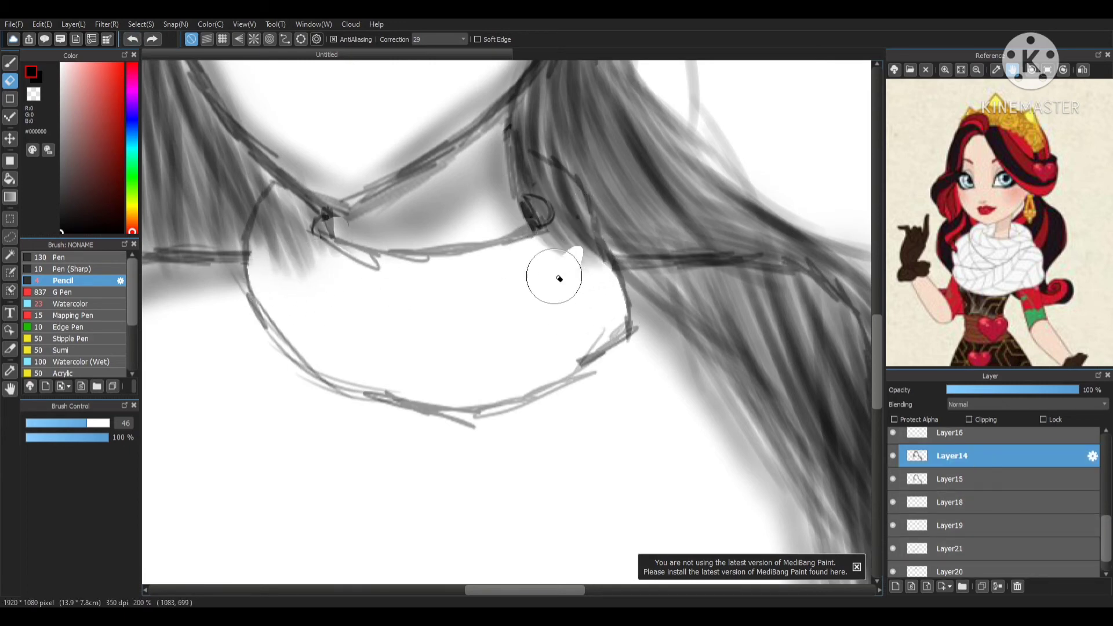
pyautogui.moveTo(559, 278)
pyautogui.mouseDown()
pyautogui.moveTo(528, 261)
pyautogui.moveTo(563, 218)
pyautogui.mouseUp()
pyautogui.moveTo(527, 173)
pyautogui.mouseDown()
pyautogui.moveTo(577, 194)
pyautogui.moveTo(586, 249)
pyautogui.mouseUp()
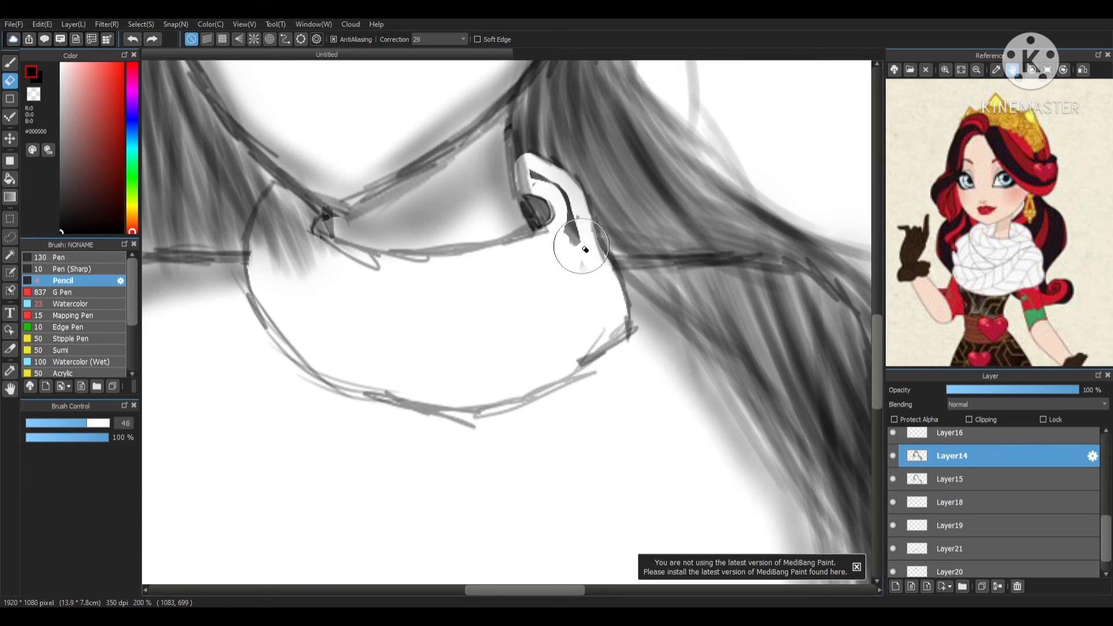
pyautogui.scroll(-5, 527, 168)
pyautogui.scroll(8, 480, 196)
pyautogui.moveTo(705, 271)
pyautogui.mouseDown()
pyautogui.moveTo(611, 123)
pyautogui.moveTo(482, 152)
pyautogui.moveTo(551, 185)
pyautogui.moveTo(534, 183)
pyautogui.moveTo(551, 200)
pyautogui.mouseUp()
# - Erase the hair shading inside the scarf's left side on Layer15
pyautogui.scroll(-5, 478, 248)
pyautogui.click(1023, 480)
pyautogui.scroll(2, 721, 248)
pyautogui.moveTo(273, 243); pyautogui.dragTo(250, 204)
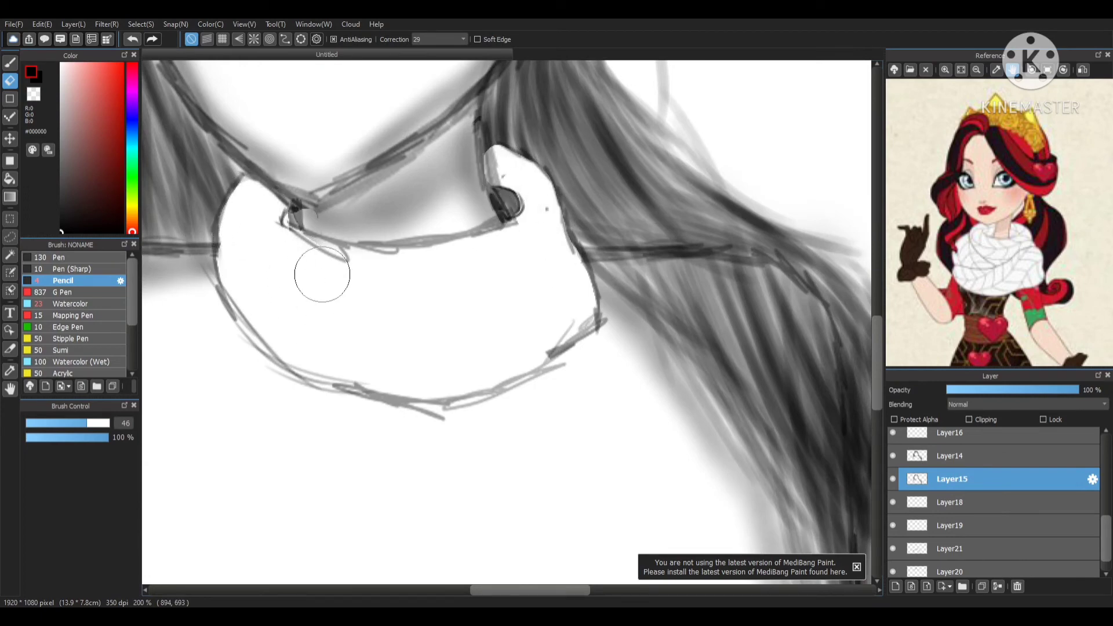
# - Sketch the scarf's collar fold and a curved overlap line to its lower right edge with the size 4 Pencil on Layer25
pyautogui.scroll(-3, 322, 274)
pyautogui.scroll(5, 497, 219)
pyautogui.scroll(-3, 1059, 499)
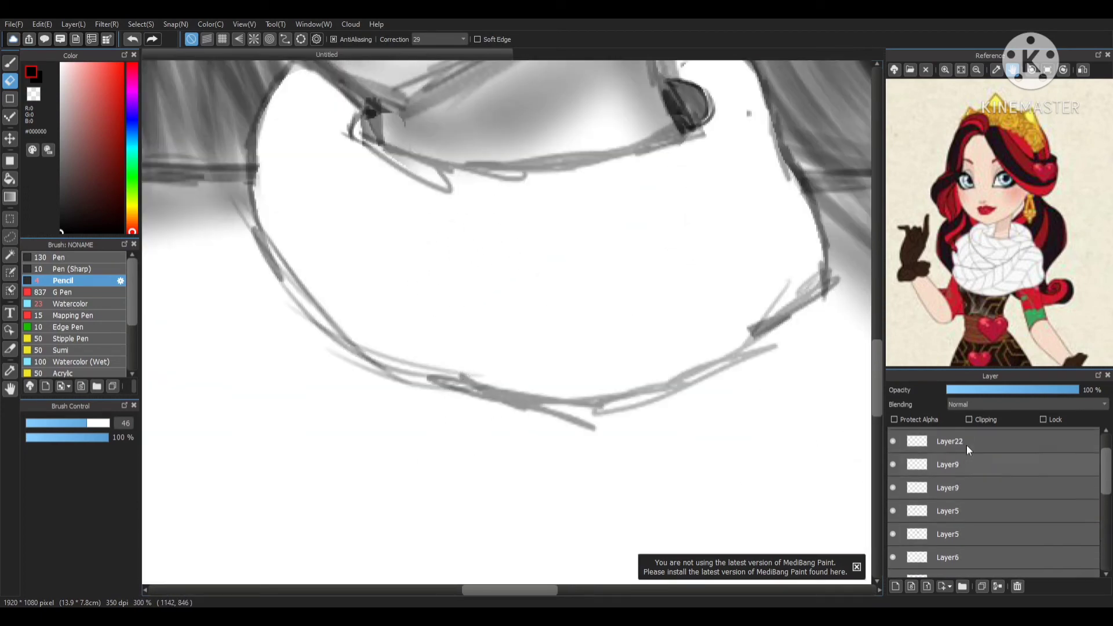
pyautogui.scroll(2, 966, 446)
pyautogui.click(964, 444)
pyautogui.scroll(-1, 797, 249)
pyautogui.click(10, 62)
pyautogui.scroll(1, 812, 175)
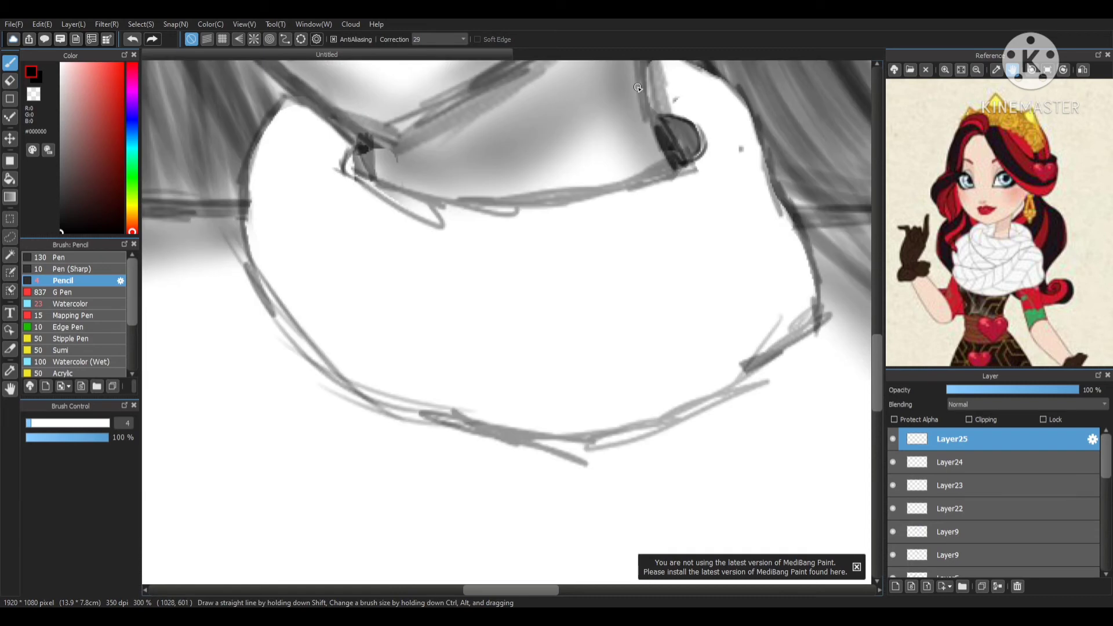
pyautogui.moveTo(636, 243); pyautogui.dragTo(587, 250)
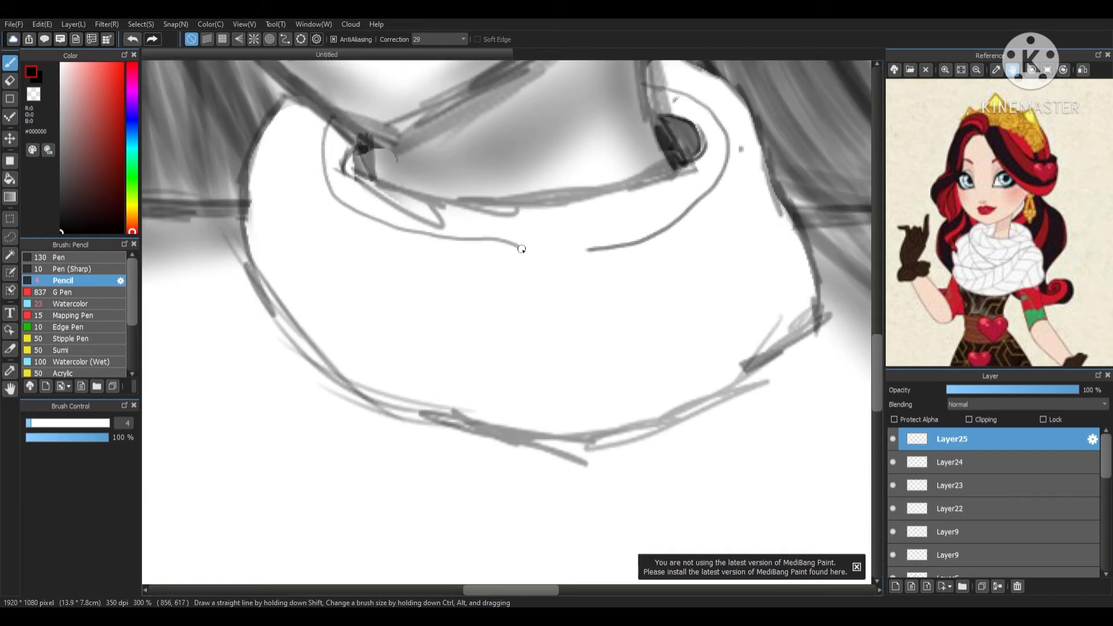
pyautogui.moveTo(748, 332); pyautogui.dragTo(777, 353)
pyautogui.moveTo(600, 246); pyautogui.dragTo(537, 264)
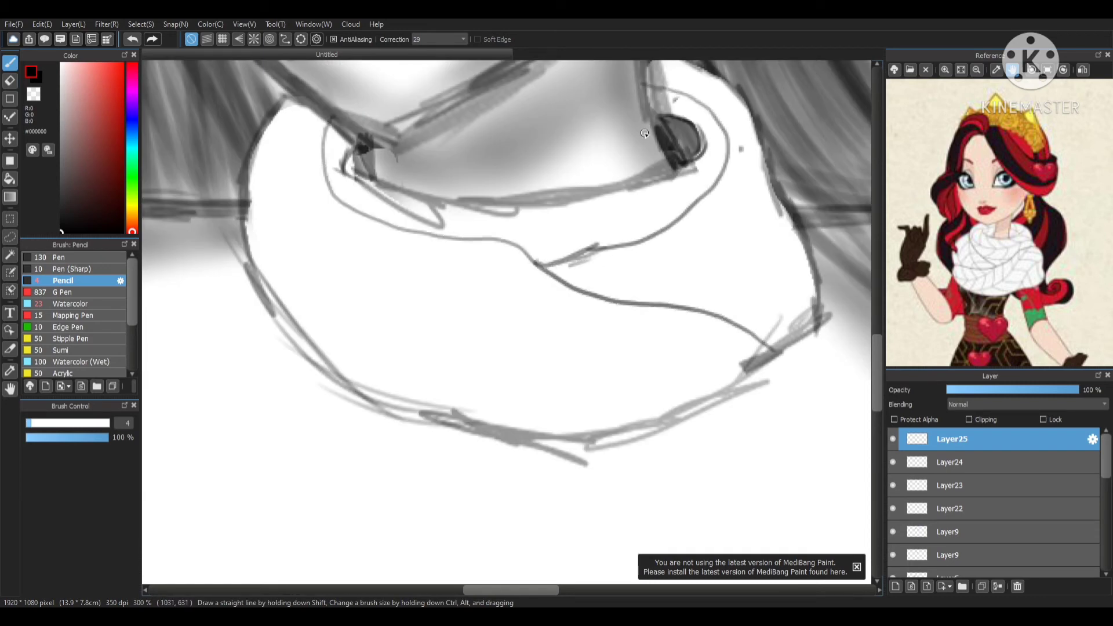
# - Draw wavy knit lines across the scarf's right side and along its upper band
pyautogui.scroll(2, 825, 151)
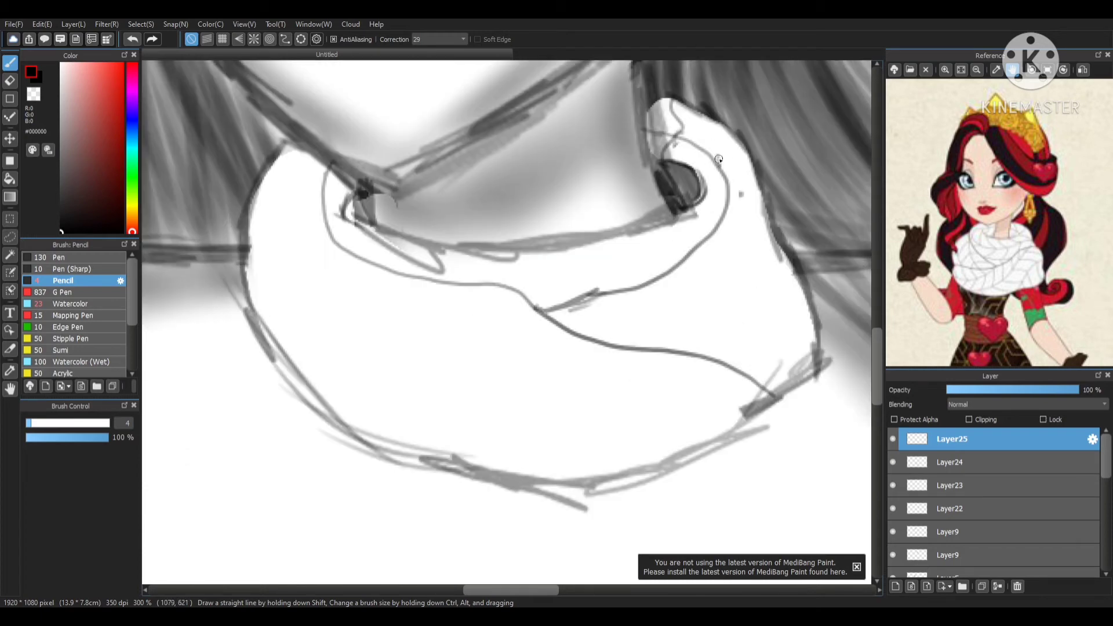
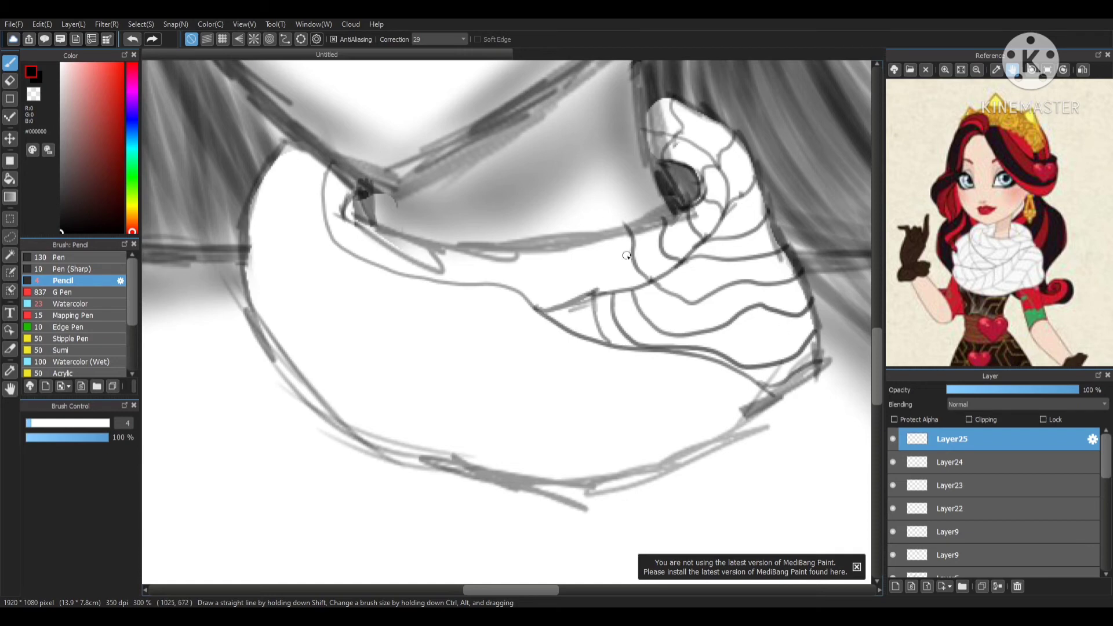
pyautogui.hotkey('ctrl', 'z')
pyautogui.moveTo(599, 246)
pyautogui.mouseDown()
pyautogui.moveTo(603, 235)
pyautogui.moveTo(641, 286)
pyautogui.mouseUp()
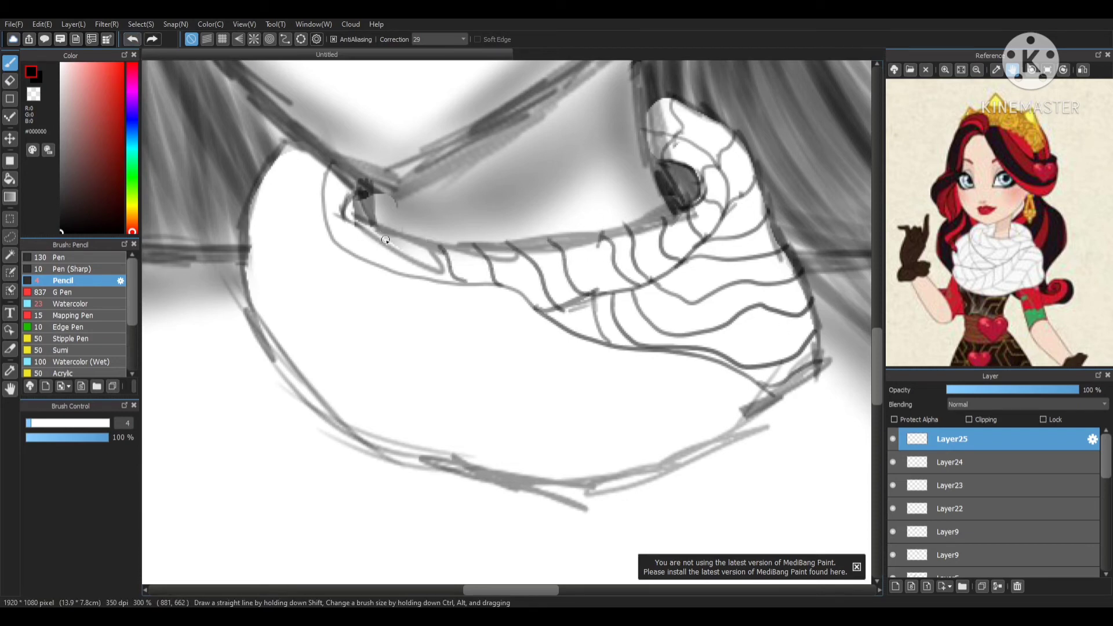
# - Draw curved knit lines across the left end of the scarf's band and down its left side
pyautogui.moveTo(338, 199); pyautogui.dragTo(326, 198)
pyautogui.scroll(-7, 457, 210)
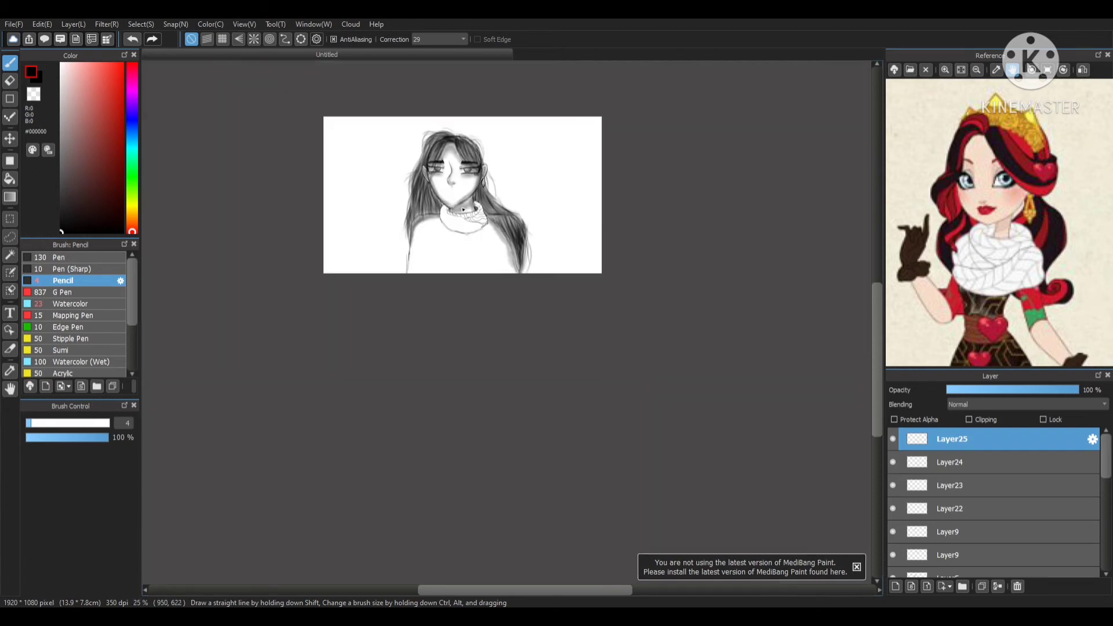
pyautogui.scroll(7, 454, 211)
pyautogui.moveTo(347, 146); pyautogui.dragTo(346, 159)
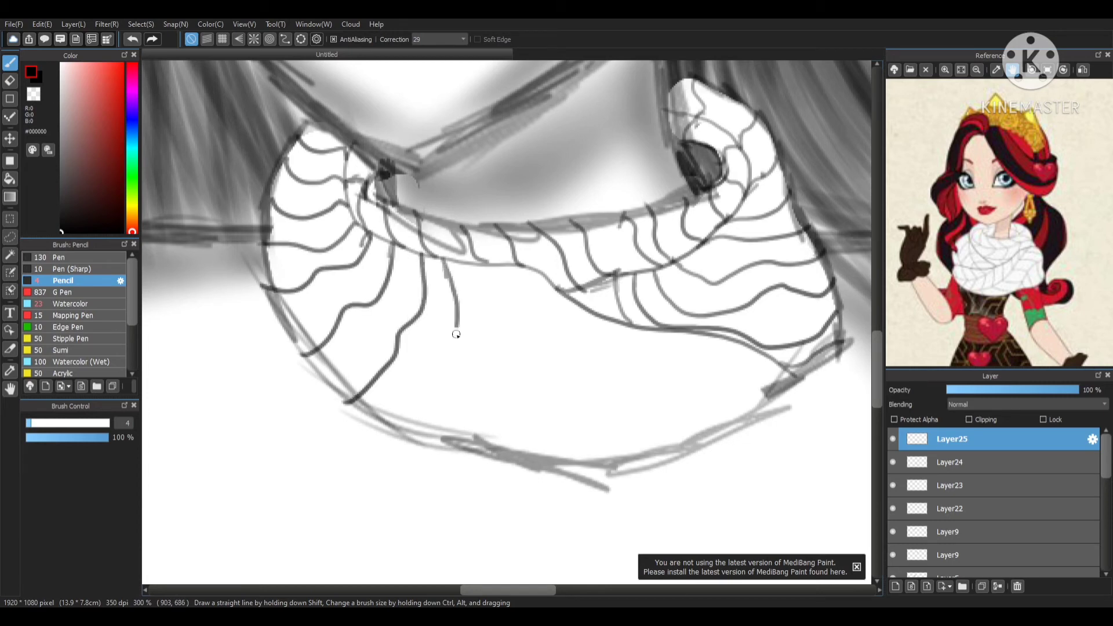
# - Fill the scarf's lower front with long wavy knit lines running from the fold to the bottom edge
pyautogui.hotkey('ctrl', 'z')
pyautogui.moveTo(479, 262)
pyautogui.mouseDown()
pyautogui.moveTo(486, 296)
pyautogui.moveTo(444, 462)
pyautogui.mouseUp()
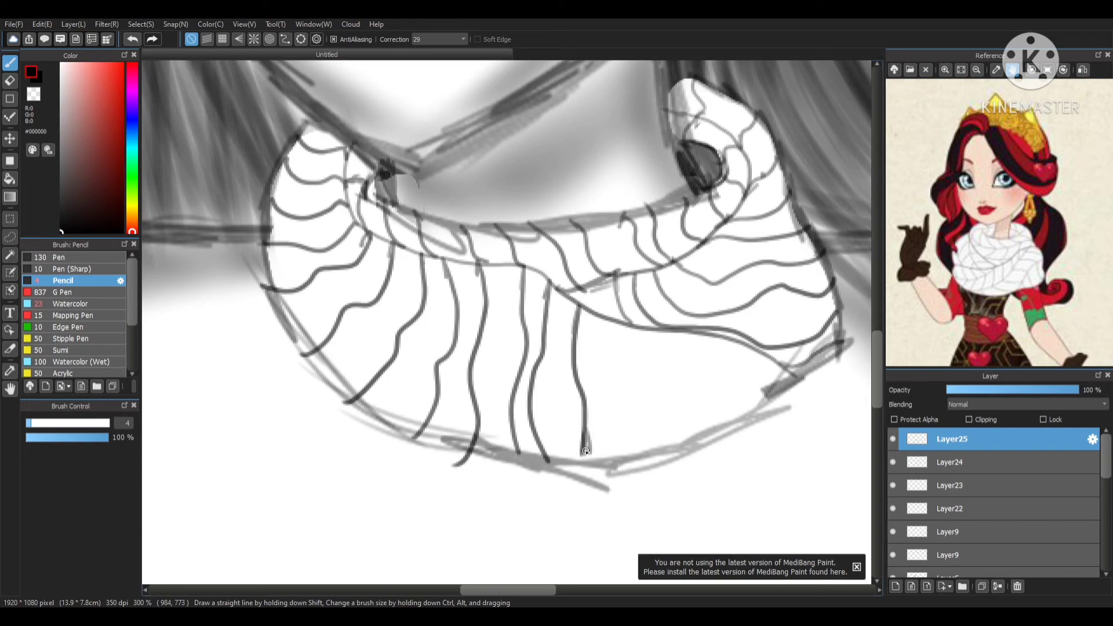
pyautogui.moveTo(621, 320); pyautogui.dragTo(602, 466)
pyautogui.moveTo(657, 329); pyautogui.dragTo(673, 463)
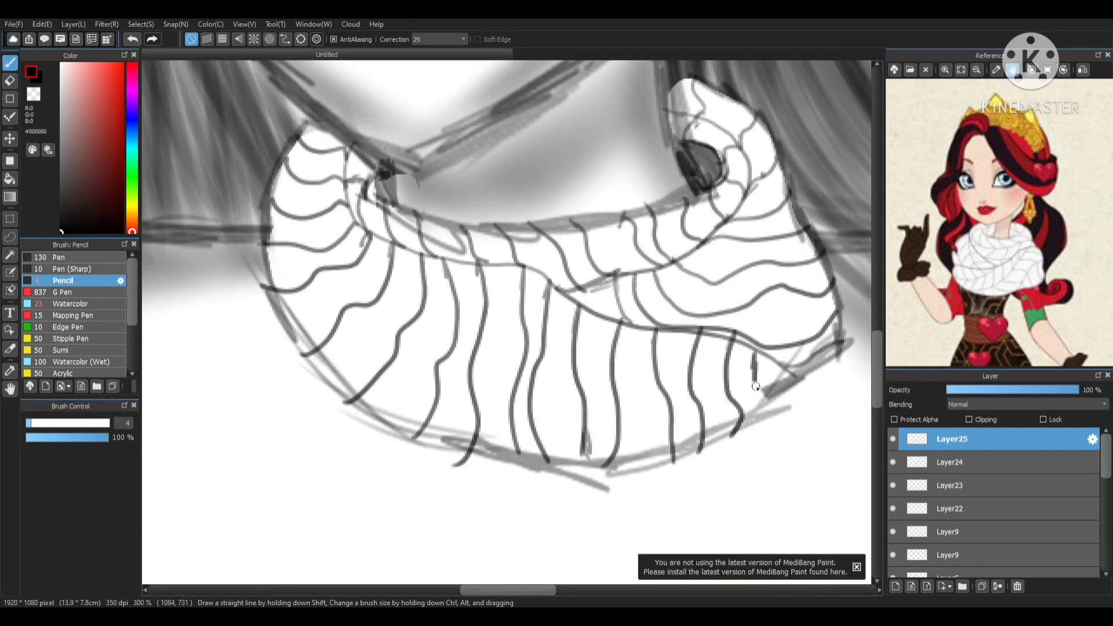
pyautogui.moveTo(756, 387); pyautogui.dragTo(760, 417)
# - Hide Layer25 and draw a diagonal fold from the neckline's right end to the scarf's lower left edge on new Layer26
pyautogui.scroll(-6, 722, 340)
pyautogui.click(893, 438)
pyautogui.scroll(3, 811, 338)
pyautogui.scroll(2, 492, 360)
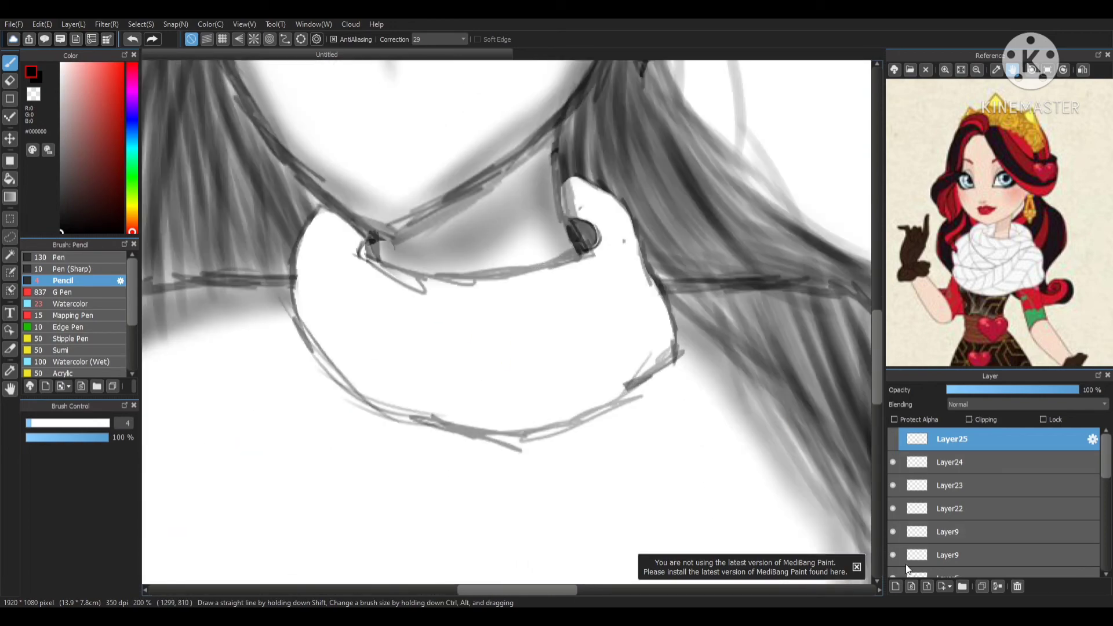
pyautogui.click(896, 586)
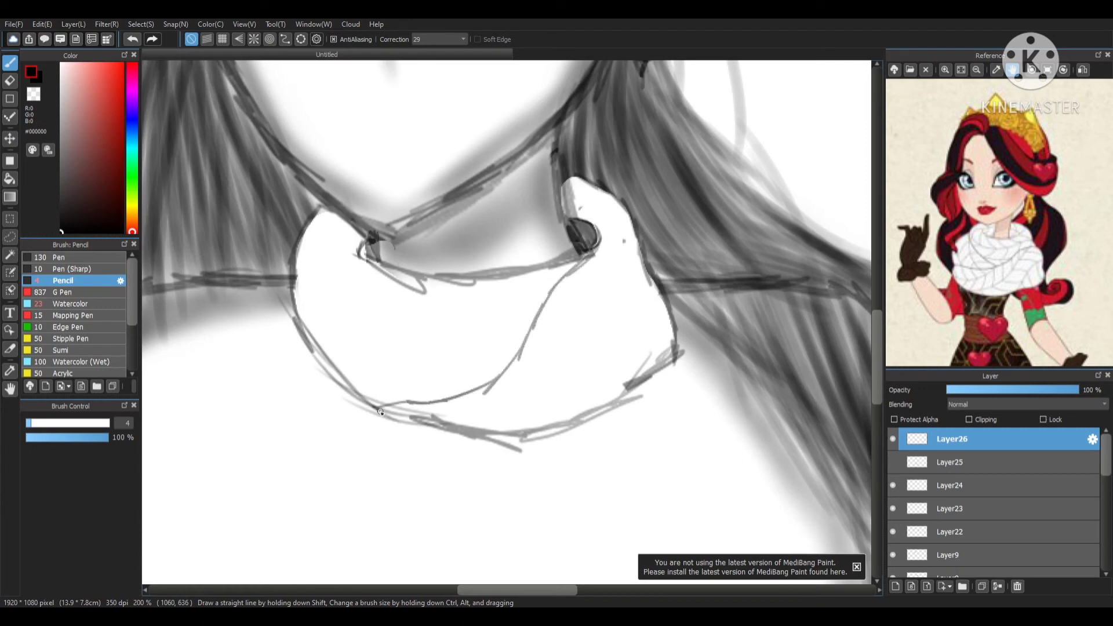
# - Sketch the scarf's hanging end below the wrap, with two curved sides and a slightly slanted bottom edge
pyautogui.scroll(-5, 380, 412)
pyautogui.scroll(5, 437, 375)
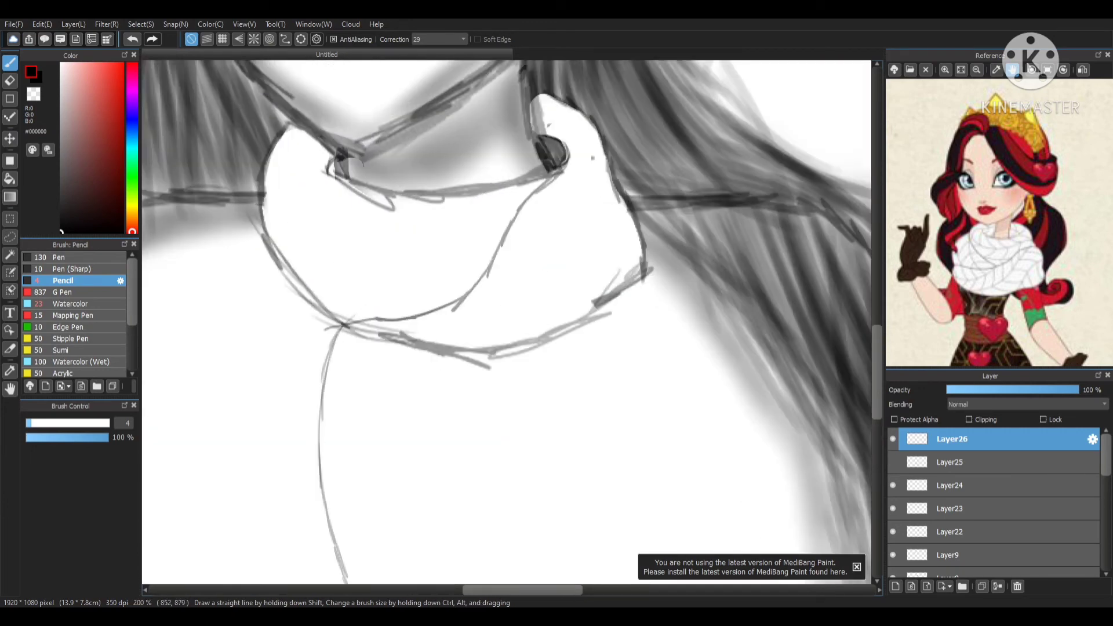
pyautogui.scroll(-1, 417, 467)
pyautogui.moveTo(445, 388); pyautogui.dragTo(438, 321)
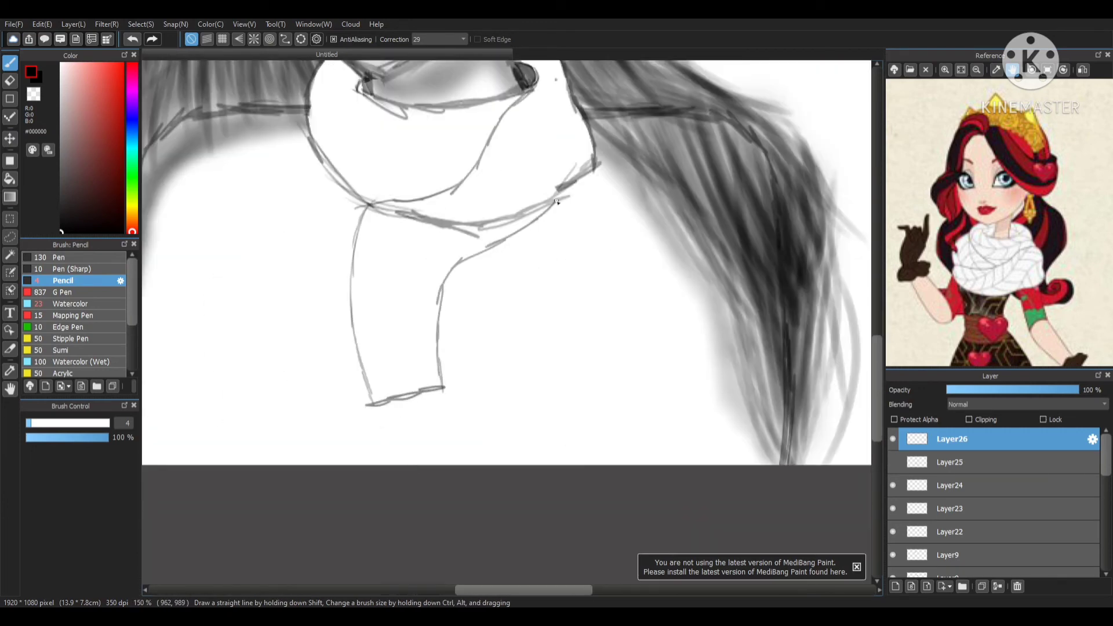
pyautogui.scroll(-6, 556, 202)
pyautogui.scroll(3, 580, 198)
pyautogui.scroll(-3, 595, 192)
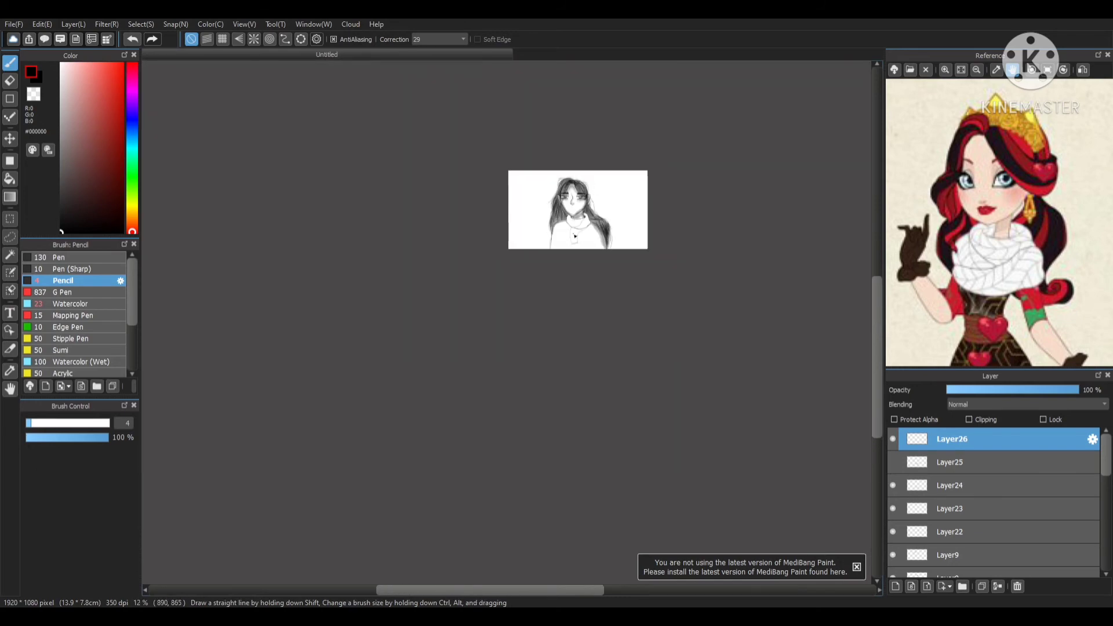
# - Add Layer27 below Layer24 and sketch the inner arm lines on both sides of the torso
pyautogui.scroll(4, 575, 236)
pyautogui.click(940, 485)
pyautogui.click(896, 586)
pyautogui.moveTo(954, 490); pyautogui.dragTo(953, 513)
pyautogui.scroll(1, 513, 225)
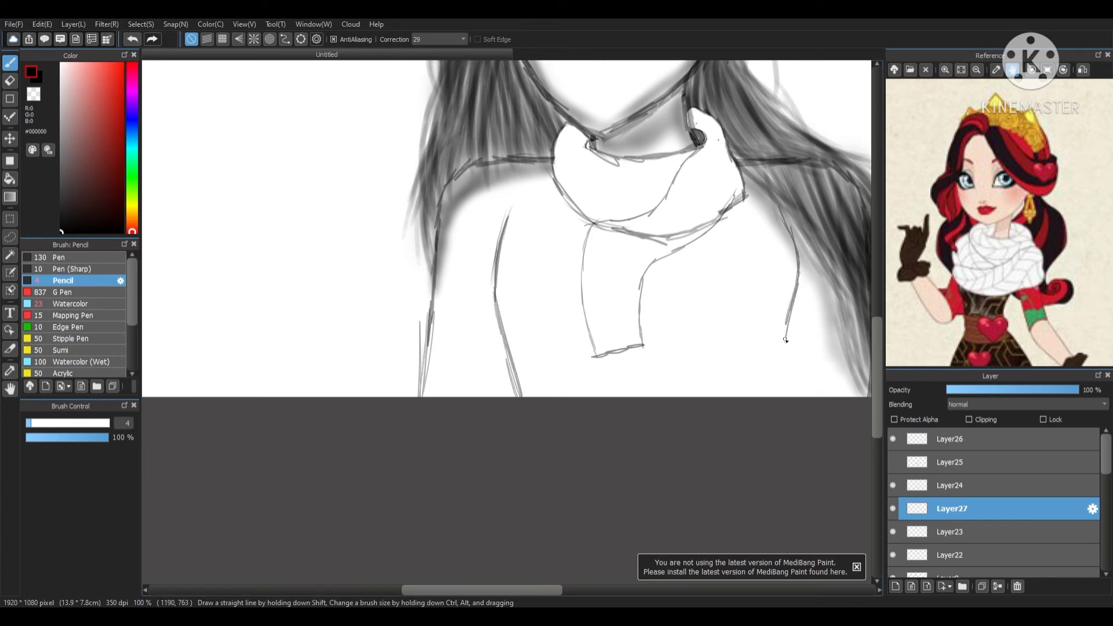
# - Sketch curved sleeve hems across both upper arms, with a second parallel line on the right sleeve
pyautogui.scroll(-5, 785, 340)
pyautogui.scroll(5, 592, 303)
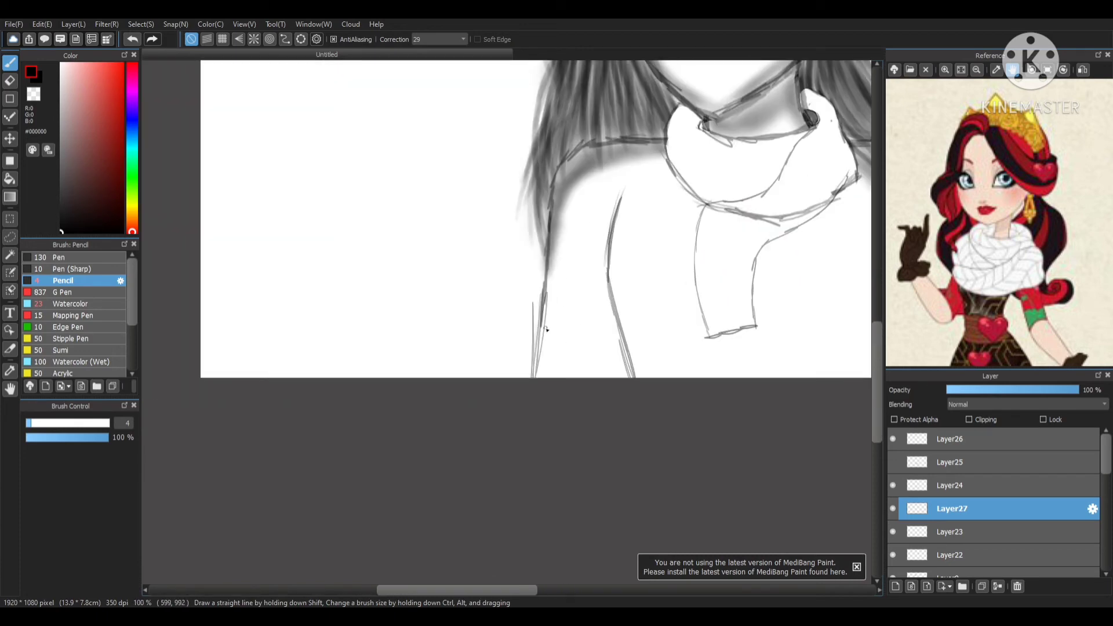
pyautogui.scroll(-3, 667, 328)
pyautogui.scroll(4, 766, 329)
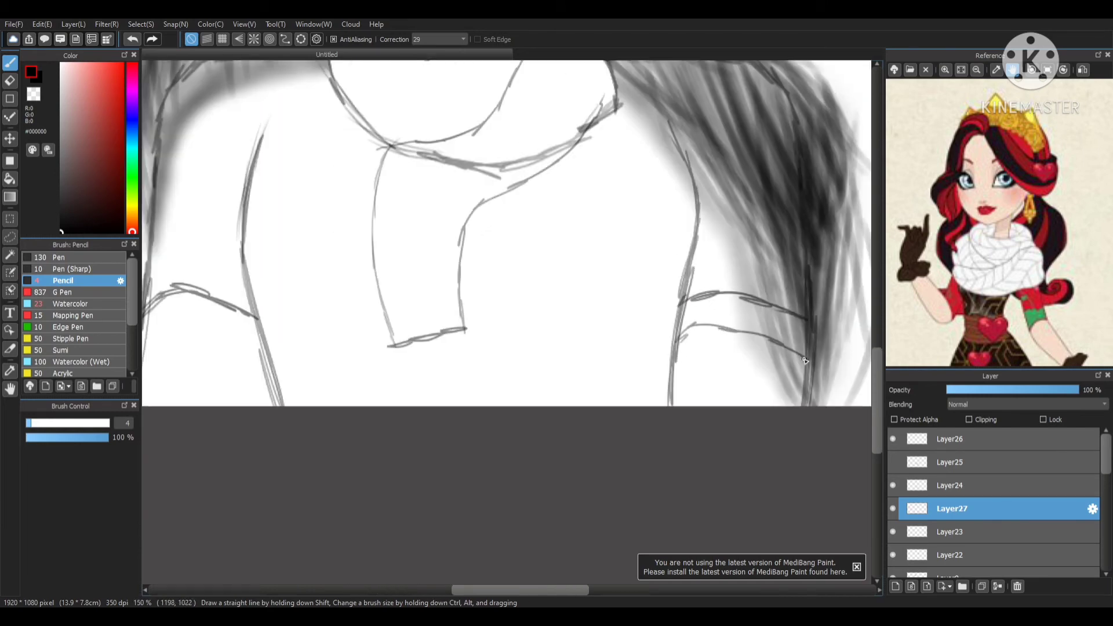
# - Extend the inner arm lines on both sides up toward the shoulders
pyautogui.scroll(-5, 805, 361)
pyautogui.scroll(6, 652, 325)
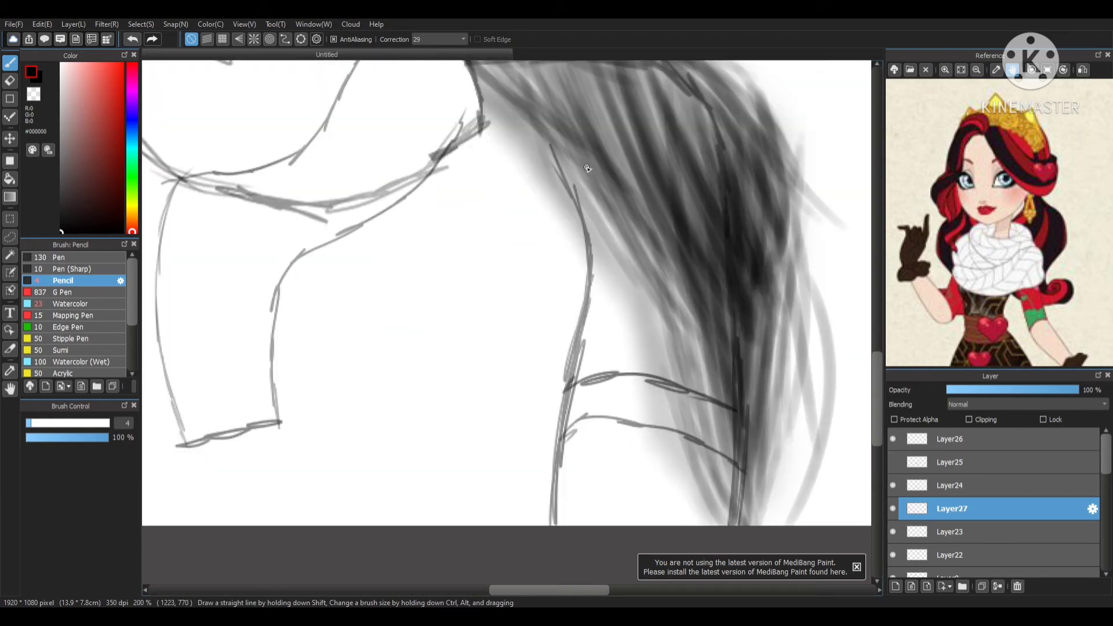
pyautogui.scroll(-3, 587, 168)
pyautogui.scroll(3, 350, 109)
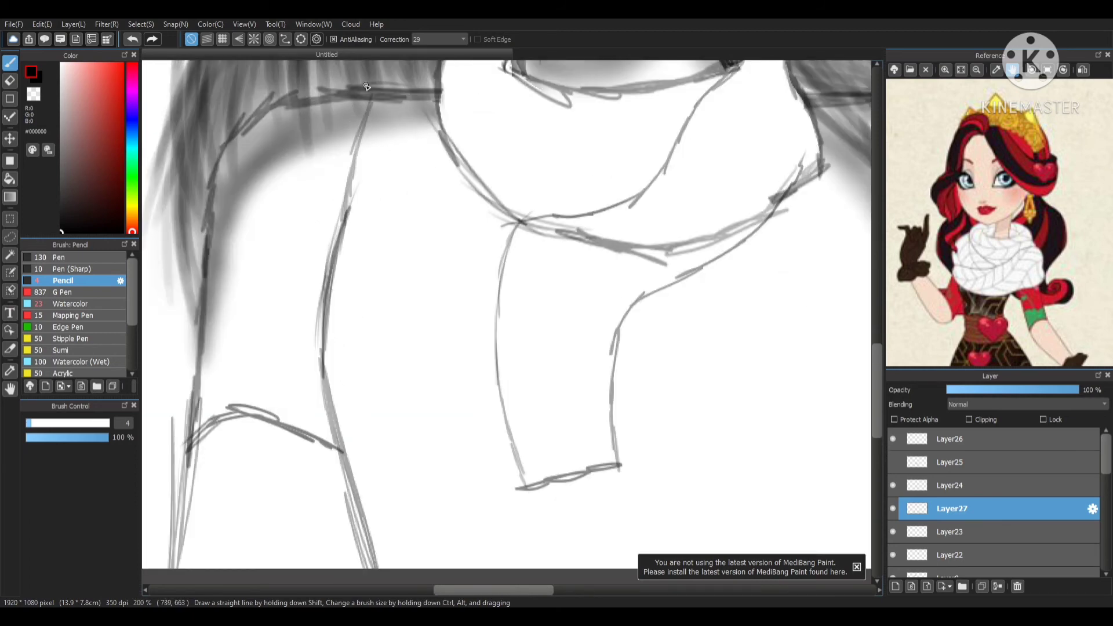
# - Try wavy vertical fold lines running from the shoulders to the hems on both sleeves
pyautogui.scroll(-3, 481, 139)
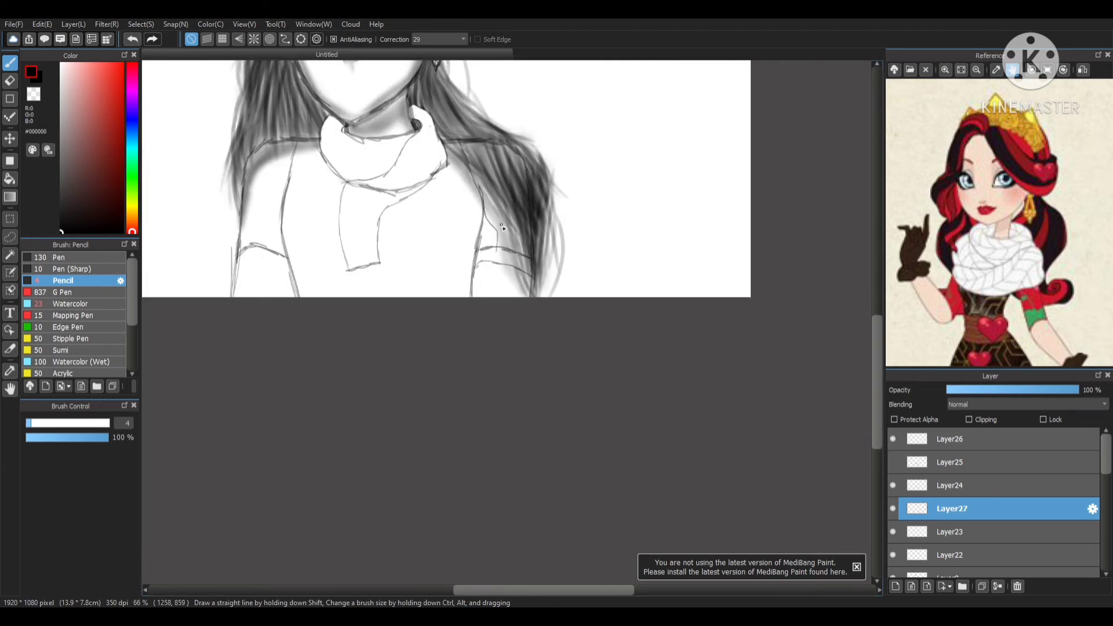
pyautogui.scroll(-2, 526, 223)
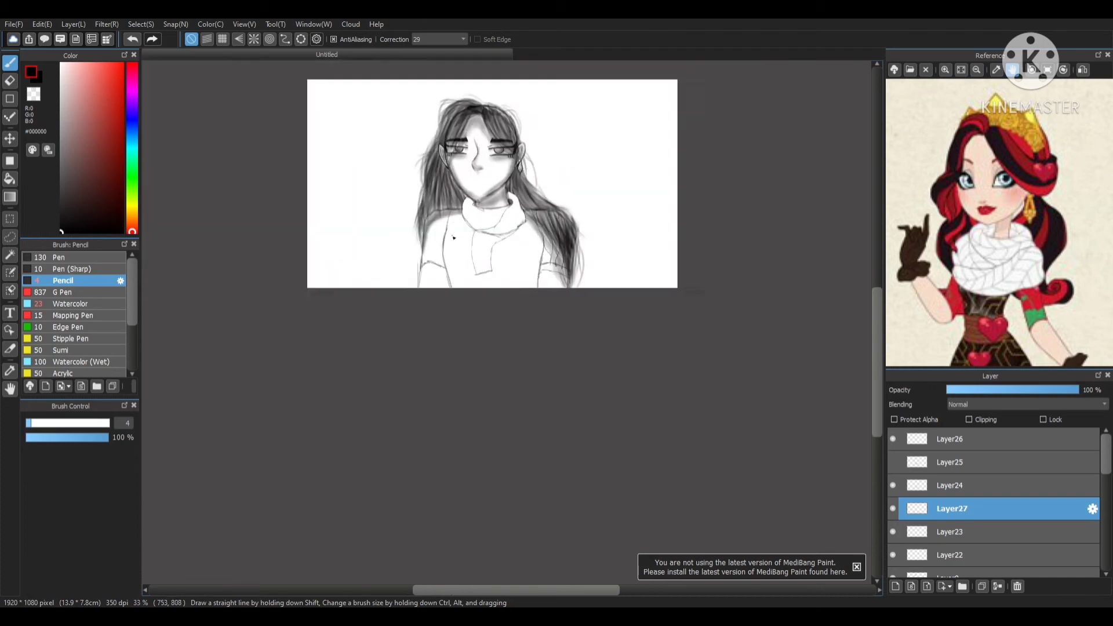
pyautogui.scroll(3, 350, 206)
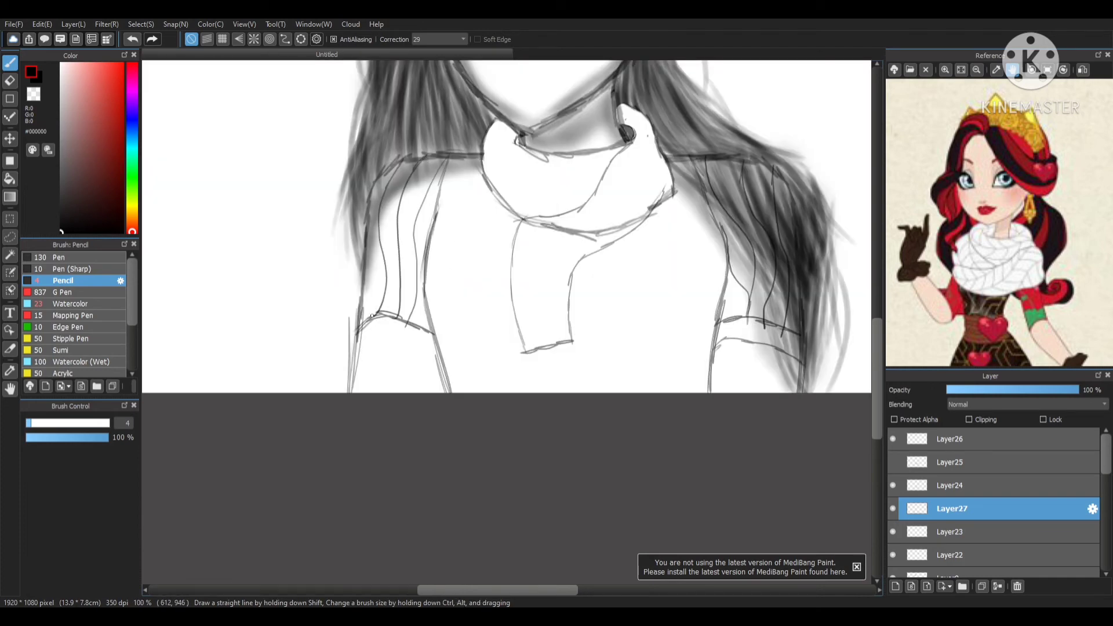
pyautogui.scroll(-3, 389, 222)
pyautogui.scroll(3, 479, 191)
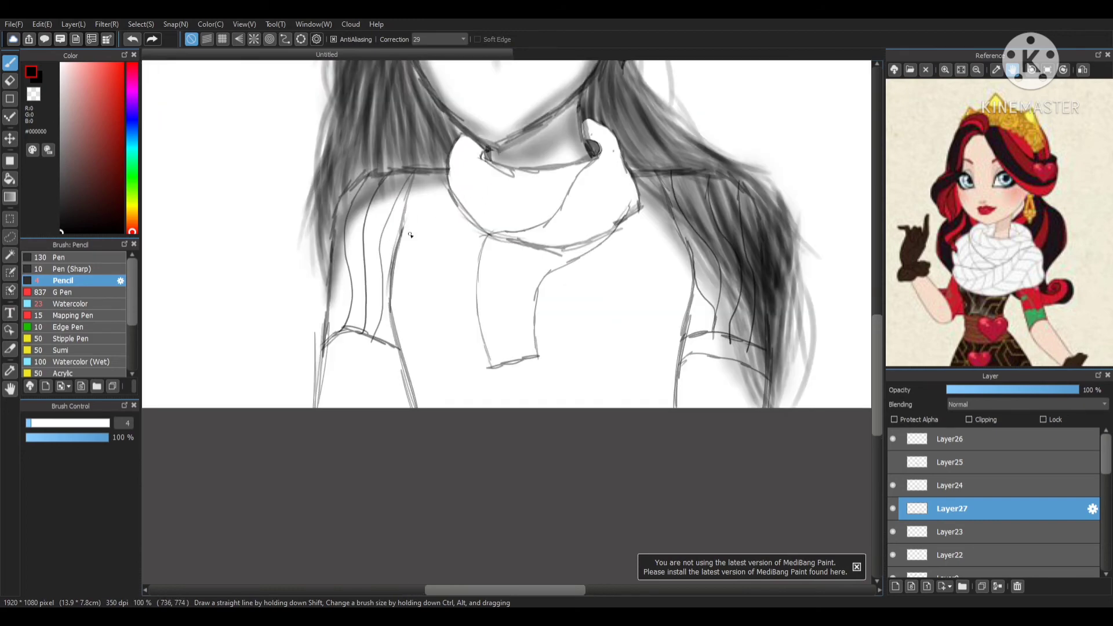
# - Try curved chest lines at the lower torso and long flowing lines down the front below the scarf
pyautogui.scroll(-3, 515, 422)
pyautogui.scroll(3, 625, 319)
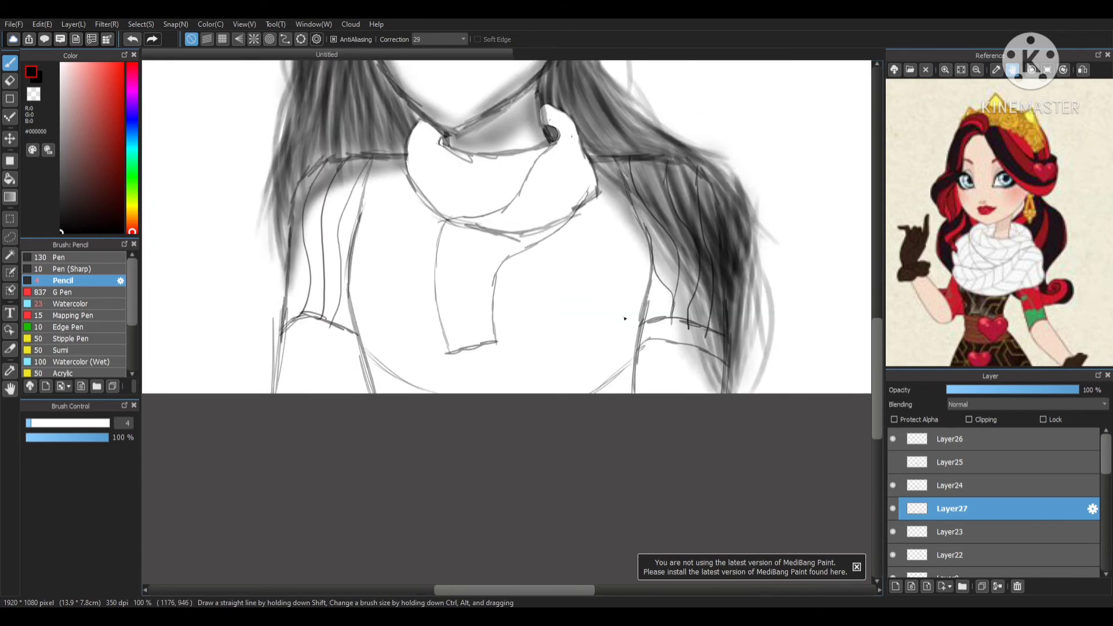
pyautogui.moveTo(606, 337); pyautogui.dragTo(525, 392)
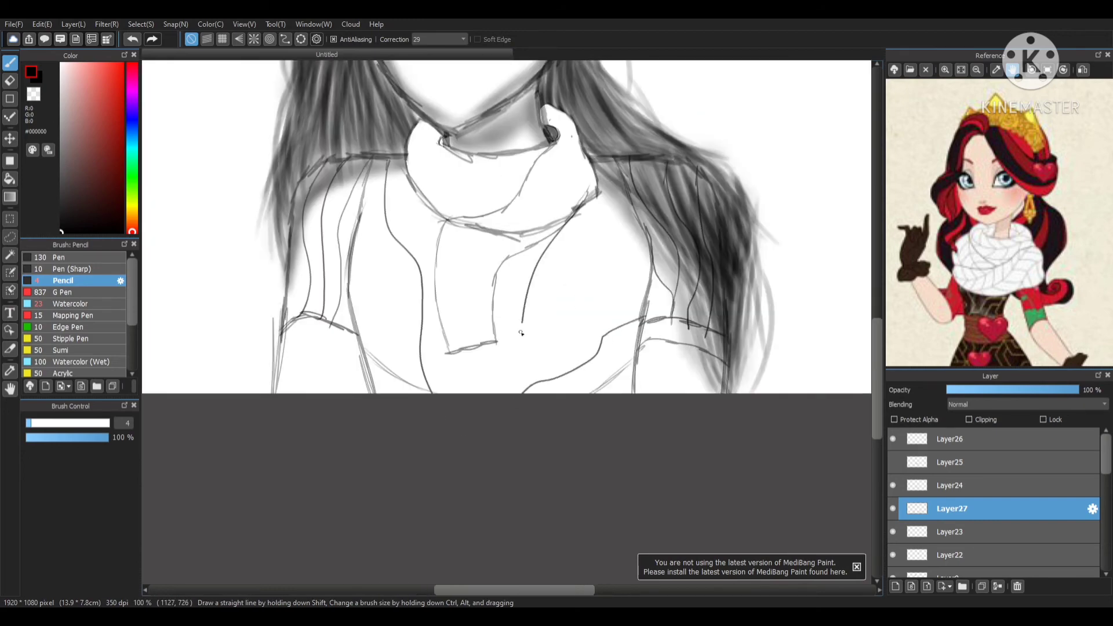
pyautogui.scroll(-3, 521, 332)
pyautogui.scroll(3, 441, 278)
# - Undo the torso lines and the wavy fold lines on both sleeves
pyautogui.click(132, 39)
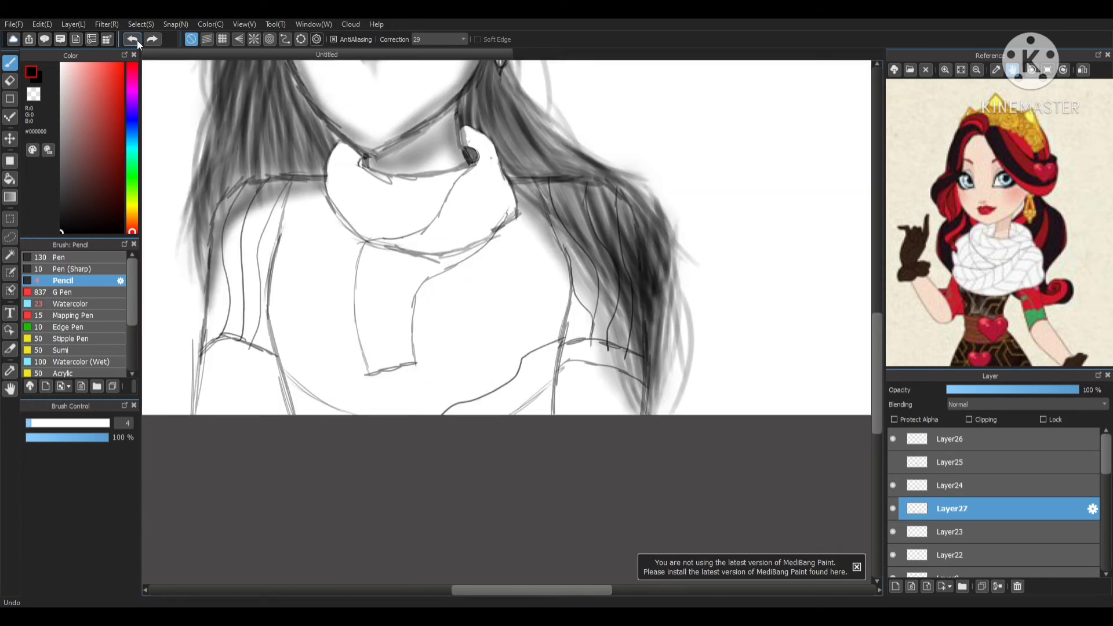
pyautogui.scroll(-3, 397, 220)
pyautogui.click(133, 39)
pyautogui.click(132, 39)
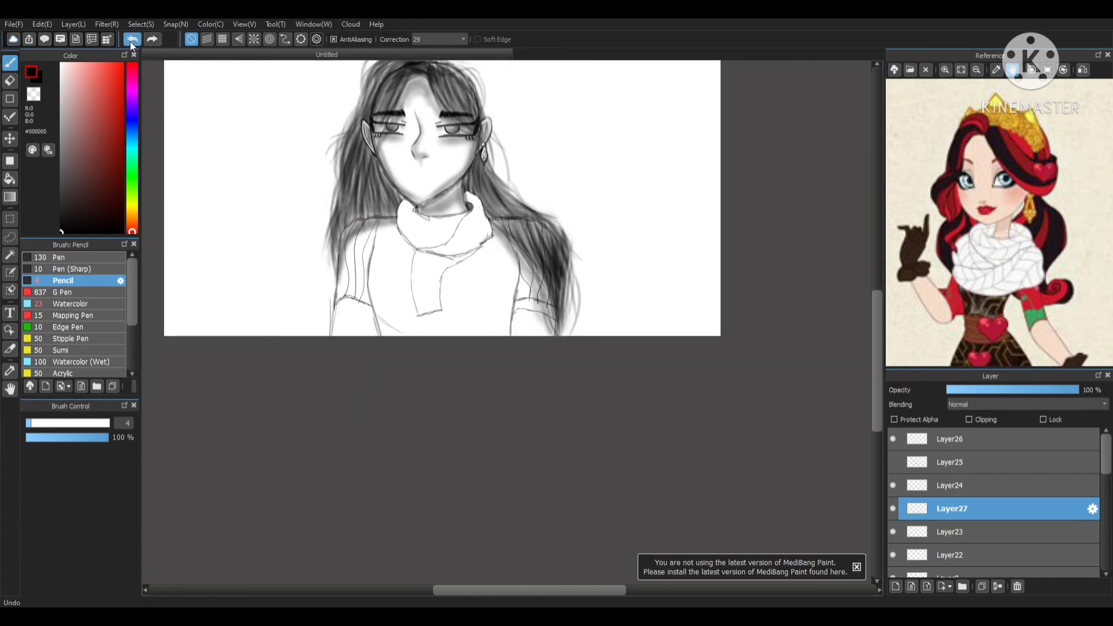
pyautogui.click(132, 40)
pyautogui.click(132, 40)
pyautogui.click(132, 39)
pyautogui.click(132, 39)
# - Redraw the curved chest lines from both inner arm lines toward the canvas's bottom edge
pyautogui.scroll(3, 405, 297)
pyautogui.moveTo(620, 333); pyautogui.dragTo(579, 375)
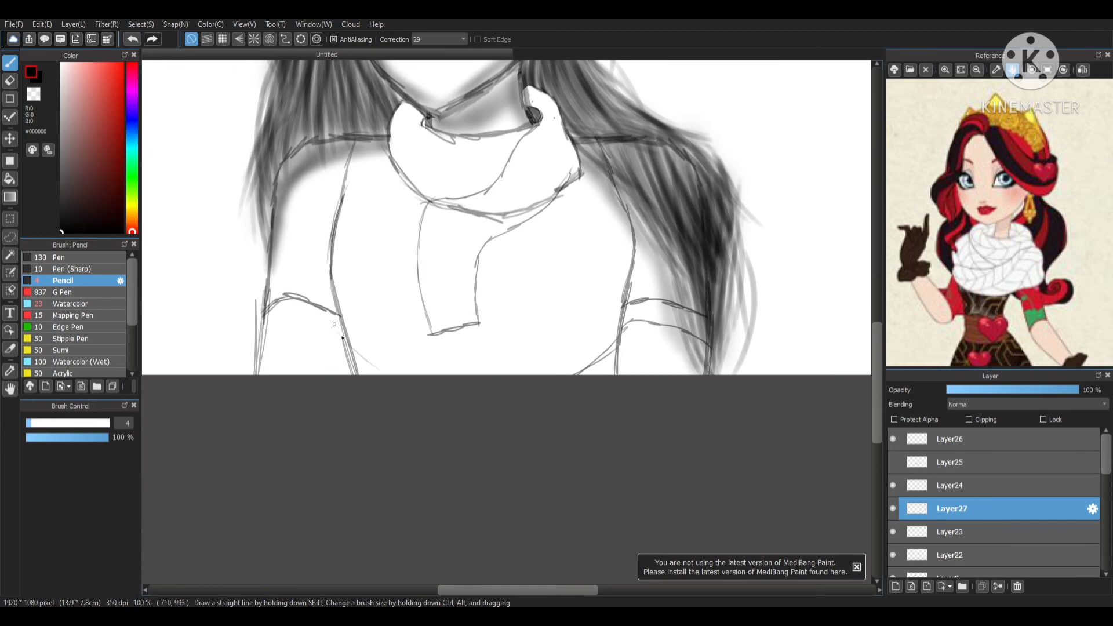
pyautogui.scroll(-4, 539, 336)
pyautogui.scroll(5, 498, 290)
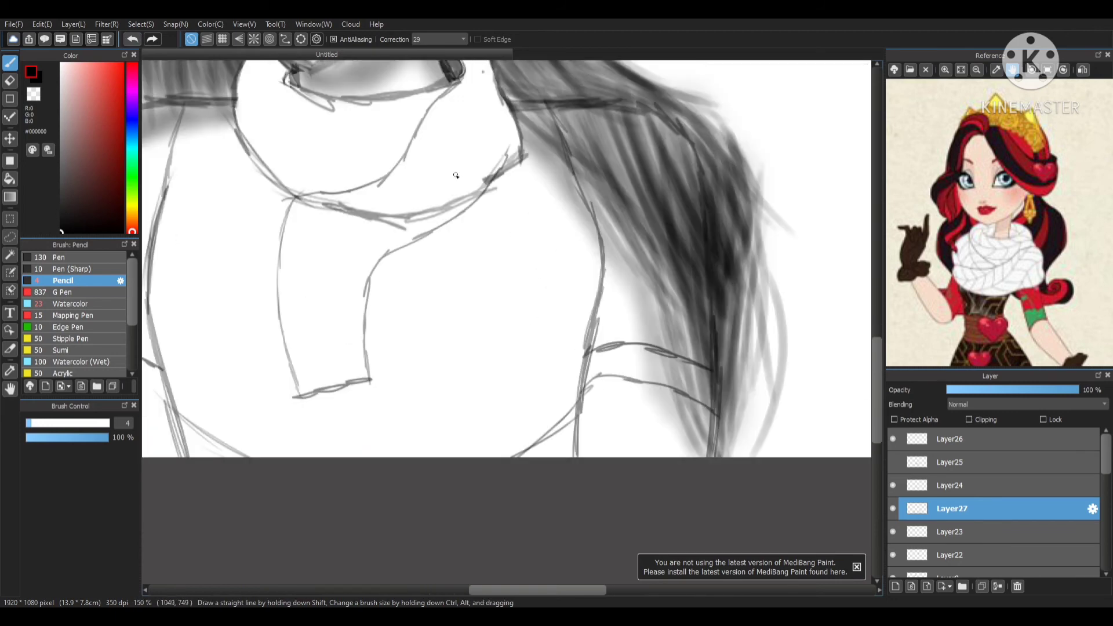
# - Draw half a heart on a new layer, duplicate and mirror it to complete the shape, and merge the halves
pyautogui.click(132, 40)
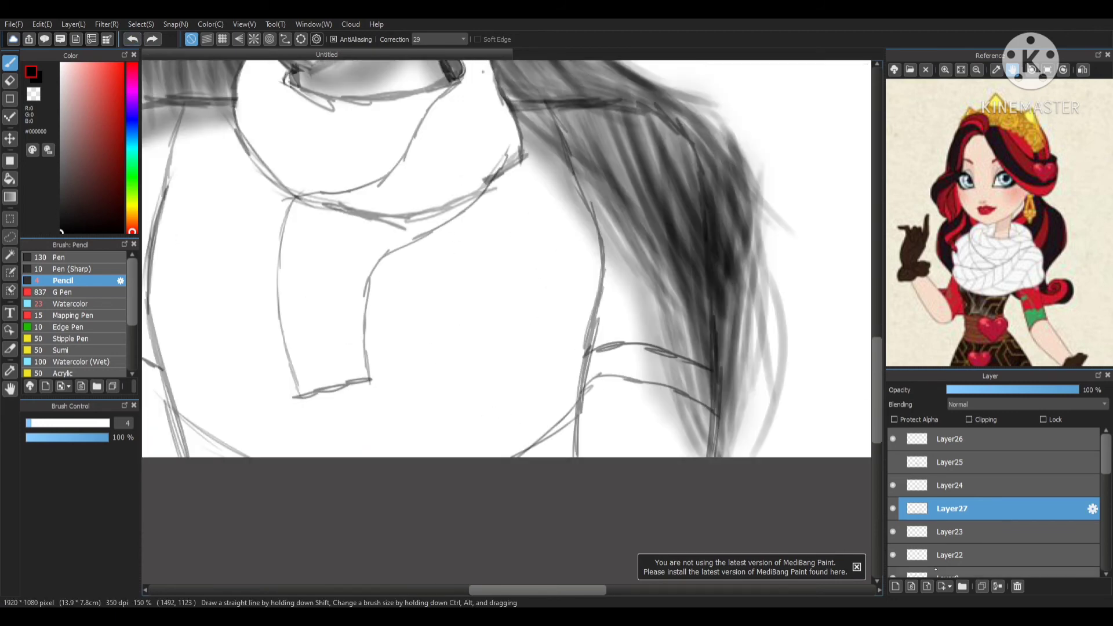
pyautogui.click(895, 586)
pyautogui.moveTo(451, 344); pyautogui.dragTo(490, 384)
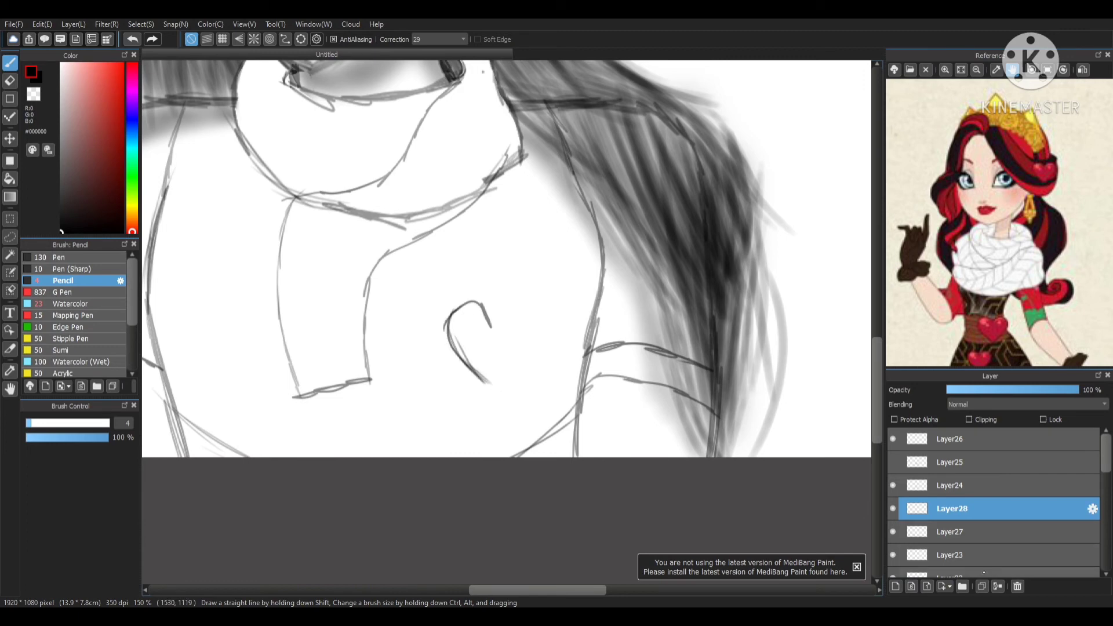
pyautogui.click(982, 586)
pyautogui.click(203, 372)
pyautogui.click(10, 138)
pyautogui.moveTo(253, 403); pyautogui.dragTo(490, 403)
pyautogui.click(998, 586)
# - Try enlarging the heart and moving it to the lower torso, then undo the placement
pyautogui.click(140, 24)
pyautogui.click(168, 129)
pyautogui.moveTo(443, 277); pyautogui.dragTo(430, 264)
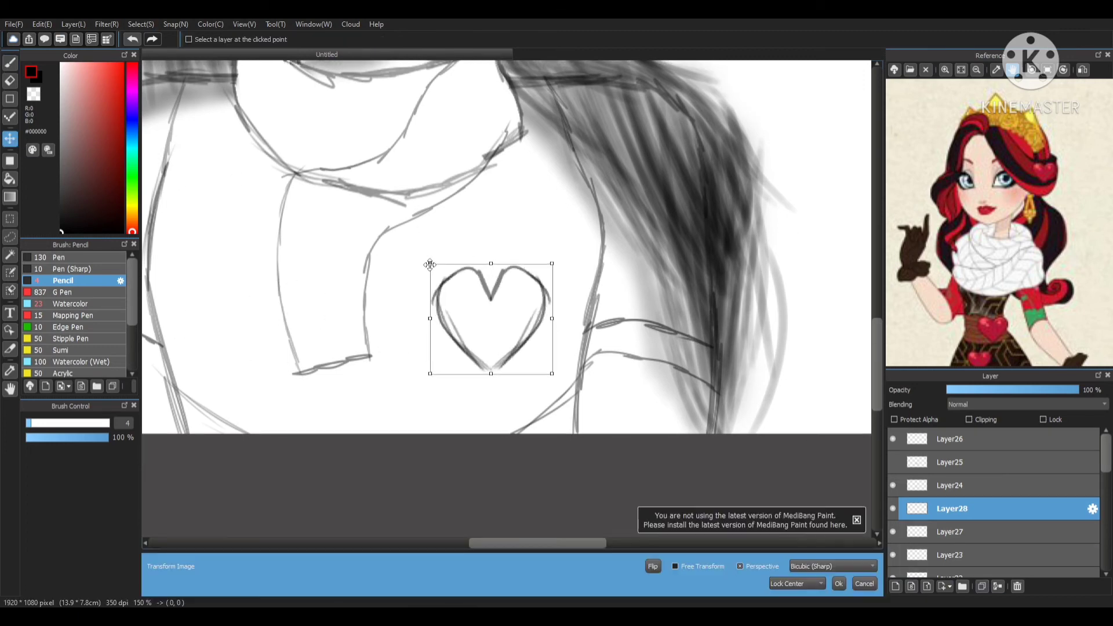
pyautogui.moveTo(489, 294); pyautogui.dragTo(507, 393)
pyautogui.click(839, 584)
pyautogui.click(952, 532)
pyautogui.click(10, 81)
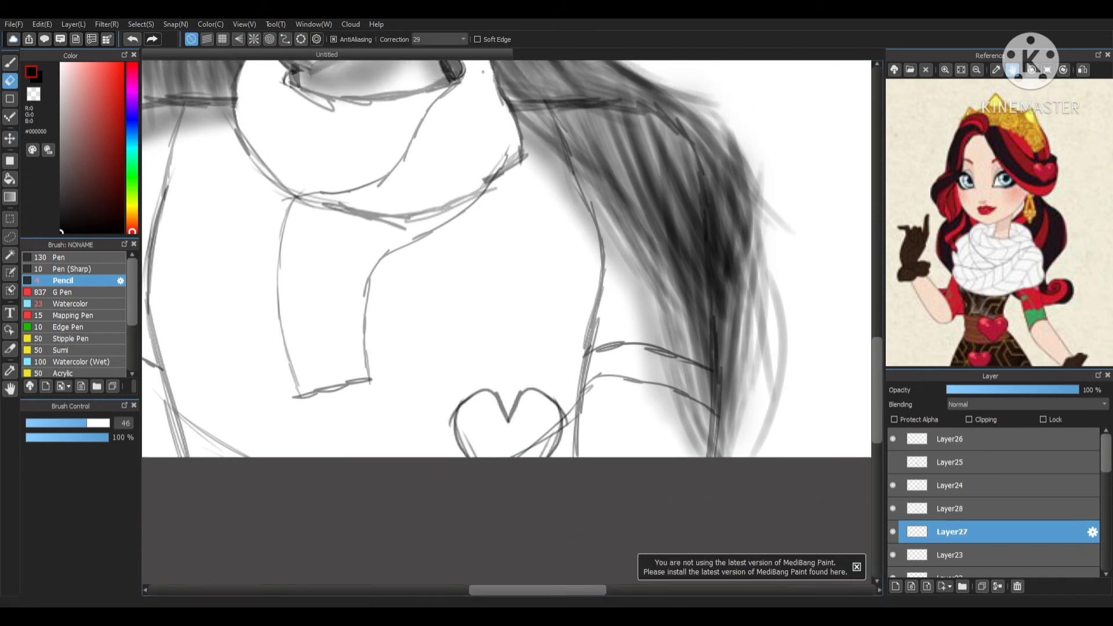
pyautogui.scroll(-5, 546, 354)
pyautogui.scroll(5, 541, 363)
pyautogui.click(135, 39)
pyautogui.click(135, 38)
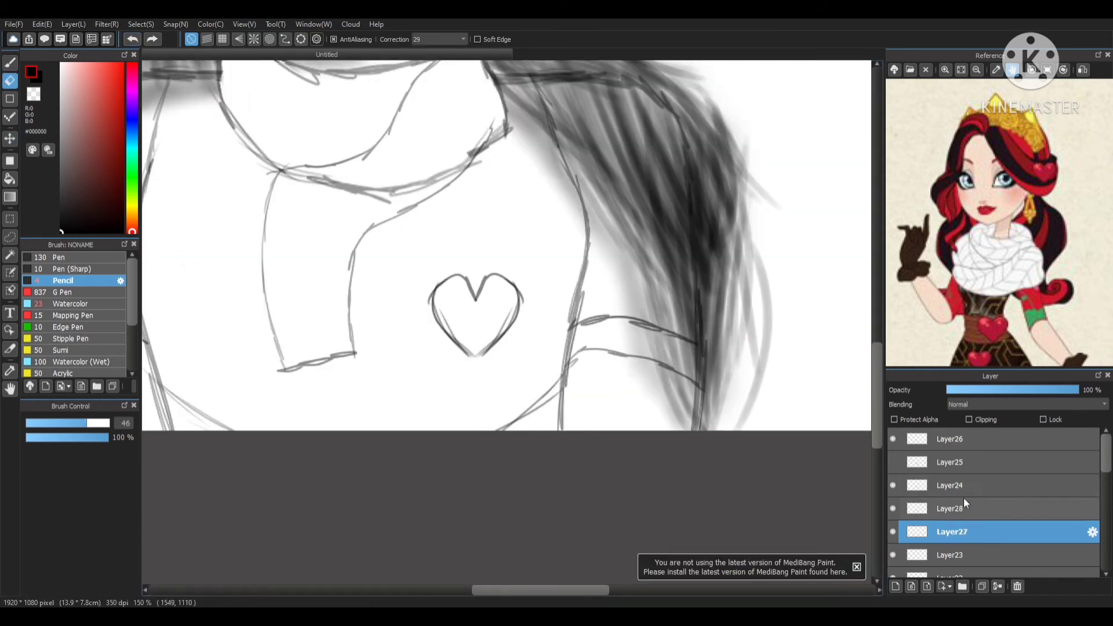
# - Enlarge the heart and move it to the canvas's bottom edge beside the right inner arm line
pyautogui.click(966, 506)
pyautogui.click(141, 24)
pyautogui.click(168, 128)
pyautogui.moveTo(428, 248); pyautogui.dragTo(411, 234)
pyautogui.moveTo(404, 229); pyautogui.dragTo(400, 235)
pyautogui.moveTo(453, 272); pyautogui.dragTo(506, 429)
pyautogui.click(839, 584)
# - Airbrush soft shading at size 51 around the scarf's hanging end and inner fold on a new layer above Layer1
pyautogui.scroll(-4, 482, 272)
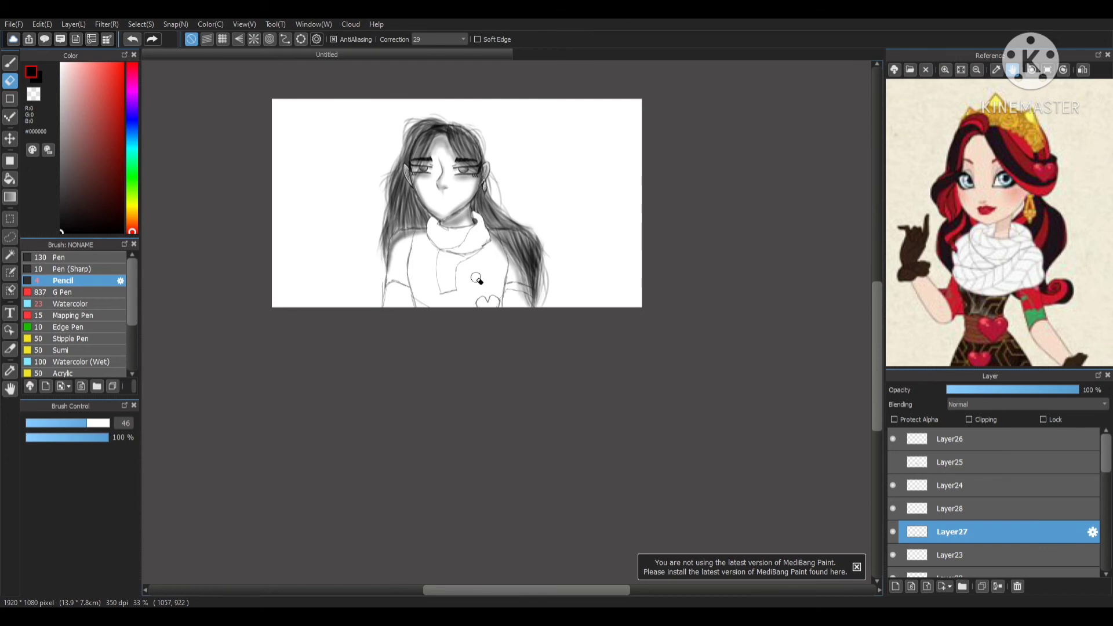
pyautogui.scroll(-5, 958, 530)
pyautogui.click(951, 564)
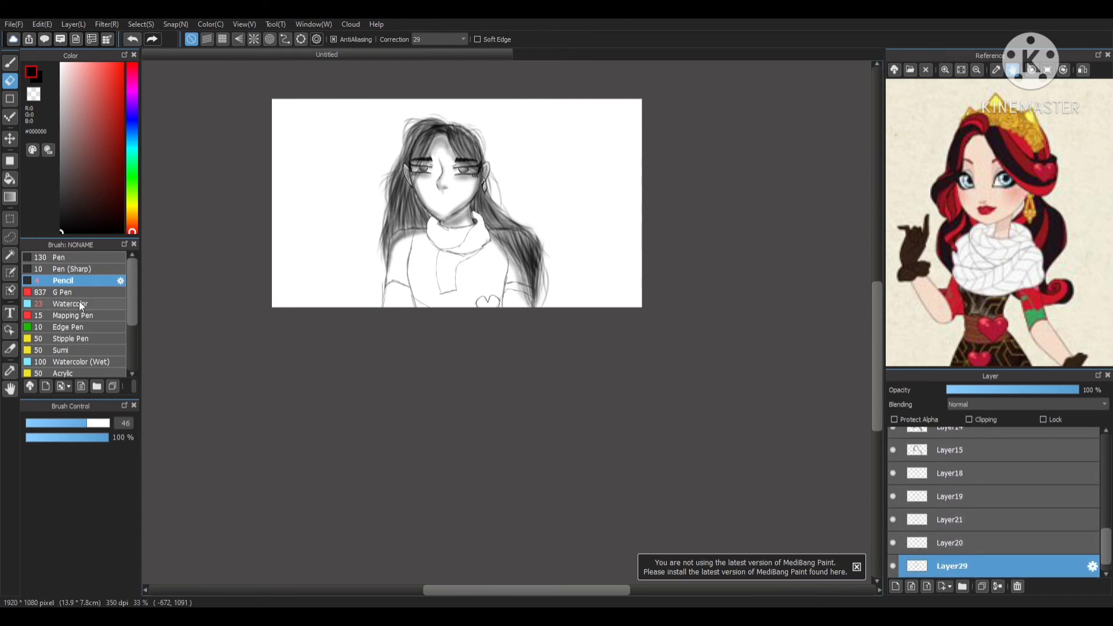
pyautogui.scroll(-1, 75, 310)
pyautogui.click(72, 368)
pyautogui.click(10, 62)
pyautogui.click(72, 423)
pyautogui.scroll(3, 493, 267)
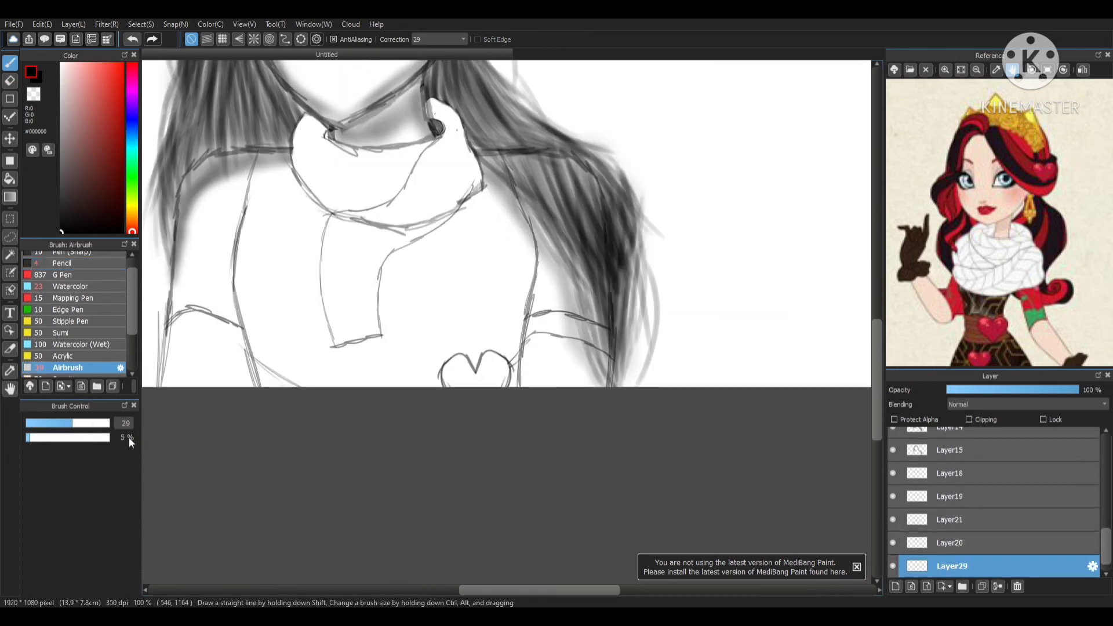
pyautogui.click(90, 423)
pyautogui.scroll(1, 166, 195)
pyautogui.moveTo(571, 109)
pyautogui.mouseDown()
pyautogui.moveTo(489, 210)
pyautogui.moveTo(443, 214)
pyautogui.moveTo(395, 247)
pyautogui.moveTo(408, 415)
pyautogui.moveTo(440, 433)
pyautogui.moveTo(493, 384)
pyautogui.moveTo(512, 292)
pyautogui.moveTo(616, 223)
pyautogui.moveTo(638, 142)
pyautogui.mouseUp()
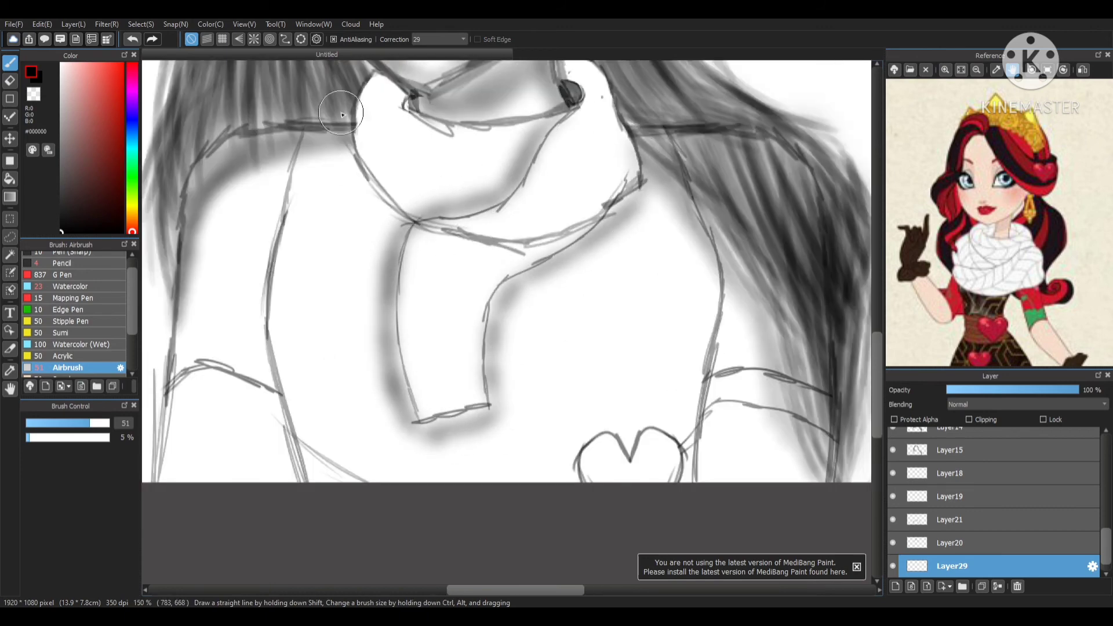
# - Airbrush shading along the outer edges and folds of the scarf's neck wrap
pyautogui.moveTo(343, 136); pyautogui.dragTo(387, 215)
pyautogui.moveTo(588, 136); pyautogui.dragTo(488, 199)
pyautogui.moveTo(294, 152)
pyautogui.mouseDown()
pyautogui.moveTo(299, 176)
pyautogui.moveTo(357, 197)
pyautogui.moveTo(283, 140)
pyautogui.moveTo(266, 157)
pyautogui.moveTo(269, 221)
pyautogui.moveTo(284, 164)
pyautogui.mouseUp()
pyautogui.moveTo(472, 119)
pyautogui.mouseDown()
pyautogui.moveTo(502, 150)
pyautogui.moveTo(533, 222)
pyautogui.moveTo(518, 188)
pyautogui.mouseUp()
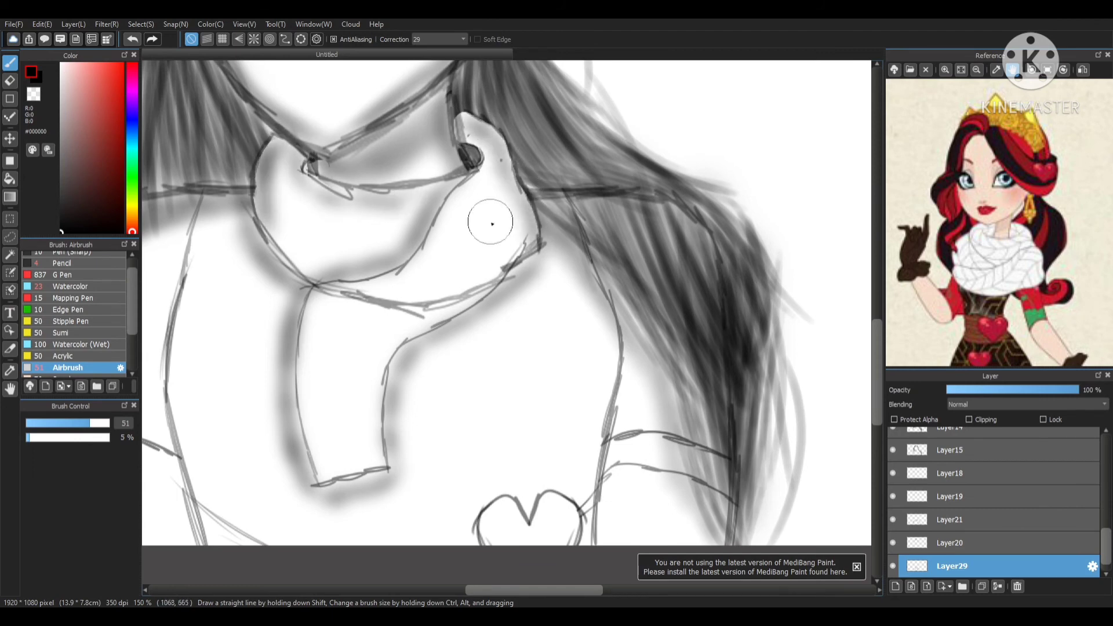
pyautogui.moveTo(527, 242)
pyautogui.mouseDown()
pyautogui.moveTo(440, 291)
pyautogui.moveTo(382, 286)
pyautogui.moveTo(421, 322)
pyautogui.moveTo(476, 294)
pyautogui.mouseUp()
pyautogui.hotkey('ctrl', 'z')
pyautogui.moveTo(480, 175)
pyautogui.mouseDown()
pyautogui.moveTo(429, 254)
pyautogui.moveTo(487, 186)
pyautogui.moveTo(478, 150)
pyautogui.mouseUp()
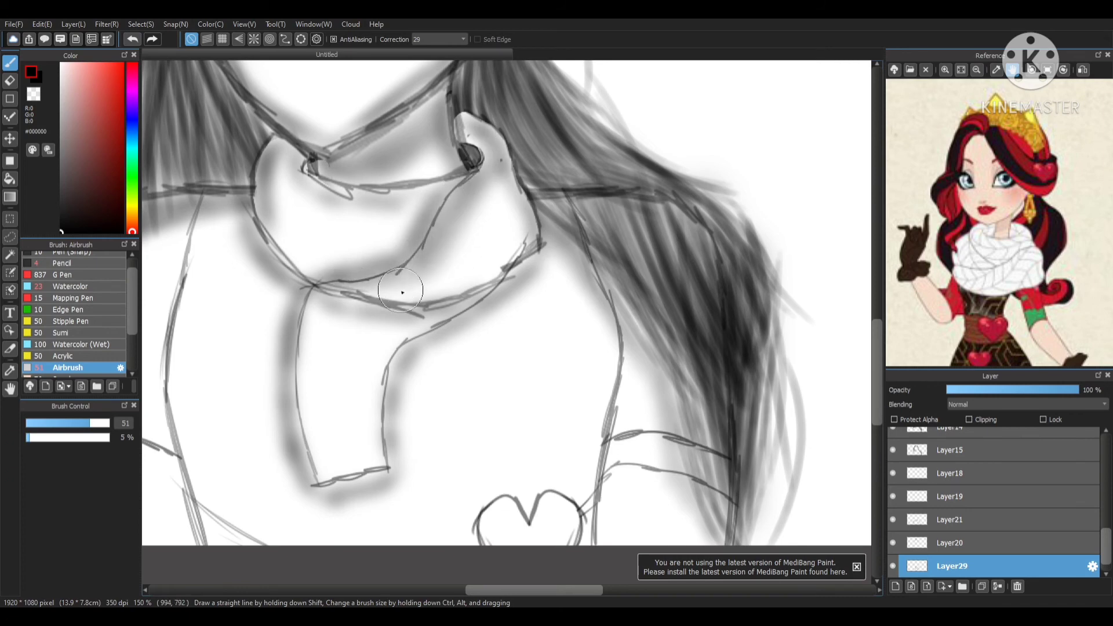
pyautogui.moveTo(397, 297)
pyautogui.mouseDown()
pyautogui.moveTo(504, 257)
pyautogui.moveTo(485, 256)
pyautogui.moveTo(498, 235)
pyautogui.mouseUp()
# - Soften the scarf shading with the Blur brush at size 108
pyautogui.scroll(-5, 479, 235)
pyautogui.scroll(3, 476, 238)
pyautogui.scroll(-3, 95, 323)
pyautogui.click(83, 349)
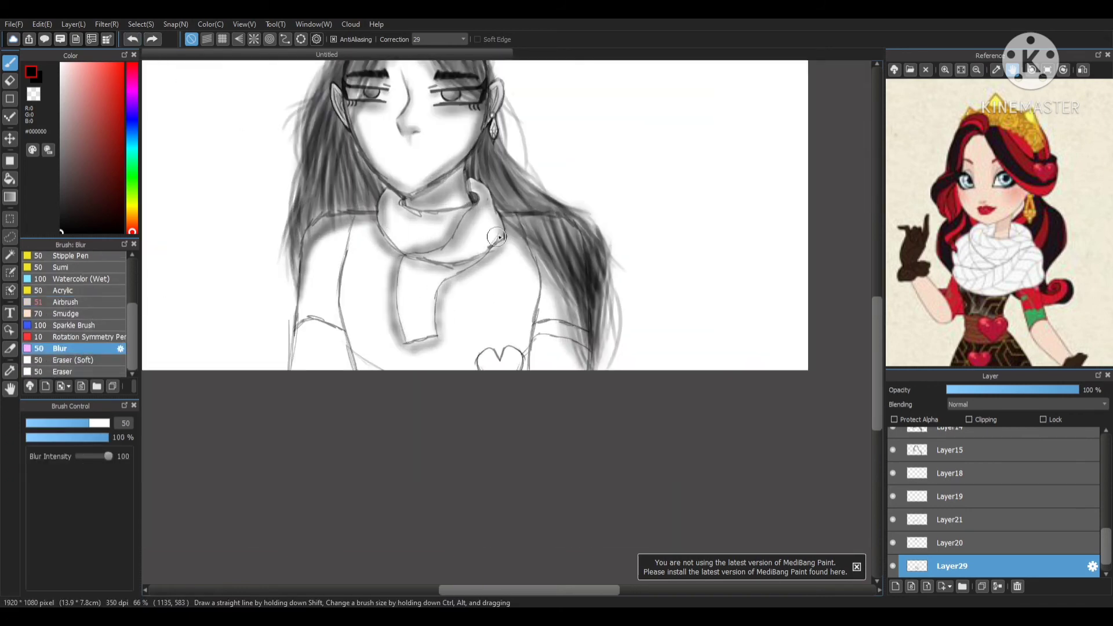
pyautogui.click(102, 423)
pyautogui.moveTo(489, 244); pyautogui.dragTo(400, 249)
pyautogui.scroll(-3, 439, 244)
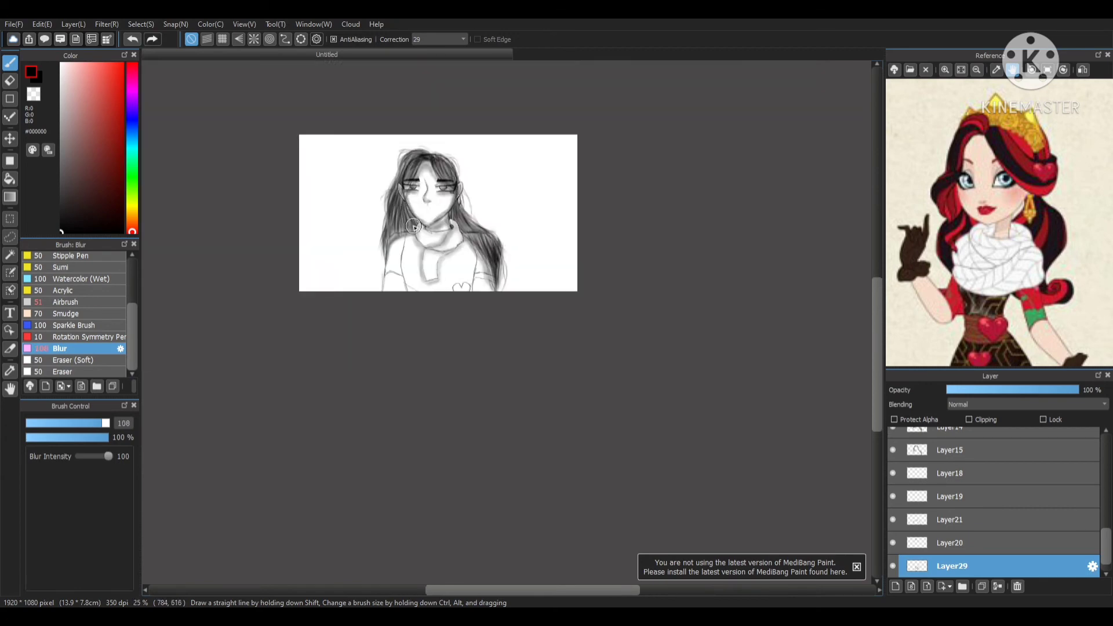
pyautogui.scroll(3, 414, 227)
# - Airbrush shading down the right inner arm line, around the heart and along the left lower torso curve
pyautogui.click(81, 302)
pyautogui.scroll(3, 532, 360)
pyautogui.moveTo(625, 118)
pyautogui.mouseDown()
pyautogui.moveTo(653, 219)
pyautogui.moveTo(638, 304)
pyautogui.moveTo(592, 394)
pyautogui.moveTo(547, 413)
pyautogui.moveTo(498, 398)
pyautogui.moveTo(467, 440)
pyautogui.moveTo(479, 406)
pyautogui.moveTo(621, 460)
pyautogui.mouseUp()
pyautogui.scroll(-3, 636, 427)
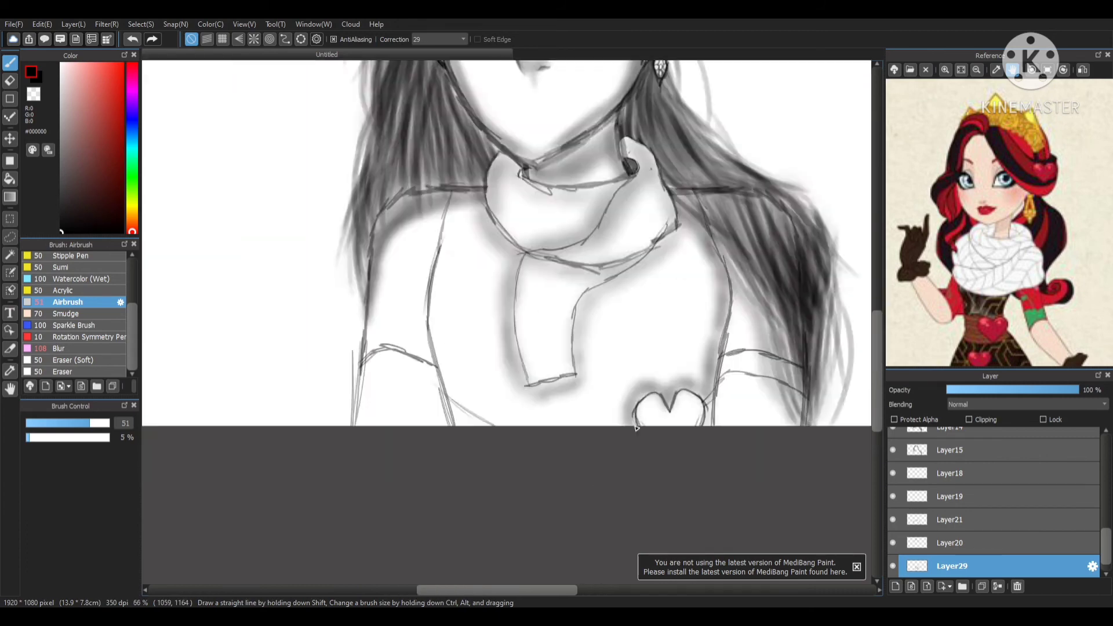
pyautogui.scroll(1, 636, 427)
pyautogui.moveTo(367, 380); pyautogui.dragTo(589, 433)
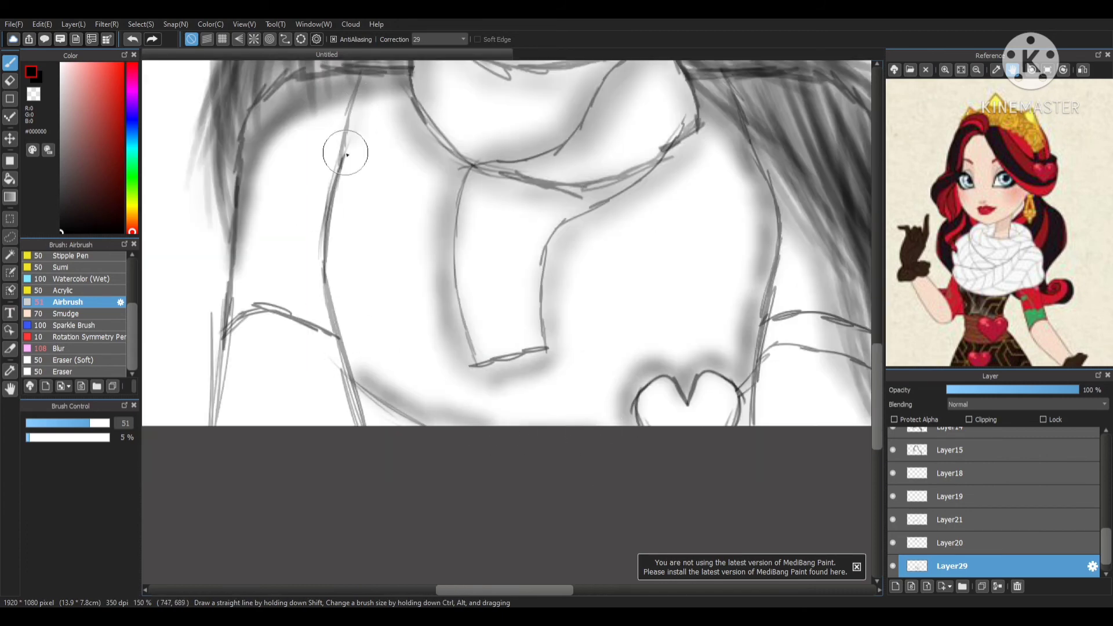
# - Airbrush shading along the left inner arm line and inside the sleeves
pyautogui.moveTo(346, 152)
pyautogui.mouseDown()
pyautogui.moveTo(342, 307)
pyautogui.moveTo(376, 373)
pyautogui.mouseUp()
pyautogui.scroll(-3, 586, 229)
pyautogui.scroll(2, 559, 228)
pyautogui.moveTo(564, 145)
pyautogui.mouseDown()
pyautogui.moveTo(550, 211)
pyautogui.moveTo(513, 285)
pyautogui.moveTo(535, 301)
pyautogui.mouseUp()
pyautogui.scroll(-2, 567, 319)
pyautogui.scroll(3, 813, 335)
pyautogui.moveTo(574, 242)
pyautogui.mouseDown()
pyautogui.moveTo(509, 211)
pyautogui.moveTo(531, 181)
pyautogui.moveTo(500, 247)
pyautogui.moveTo(541, 254)
pyautogui.moveTo(595, 298)
pyautogui.mouseUp()
# - Soften the torso and sleeve shading with the Blur brush
pyautogui.scroll(-5, 584, 301)
pyautogui.click(76, 339)
pyautogui.click(76, 348)
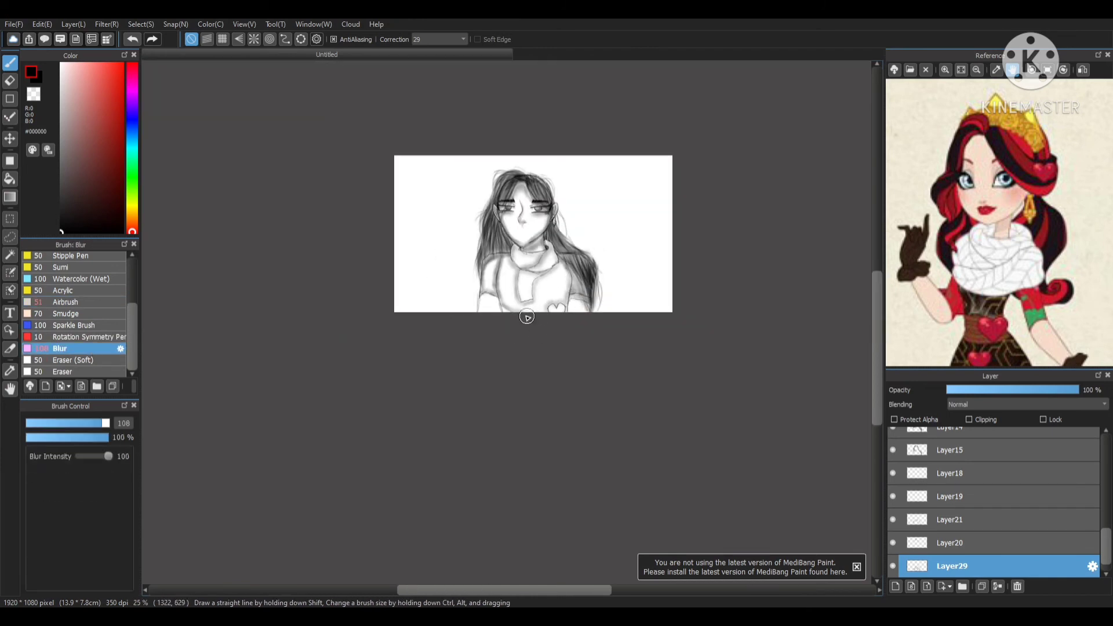
pyautogui.scroll(4, 488, 307)
pyautogui.scroll(-1, 997, 535)
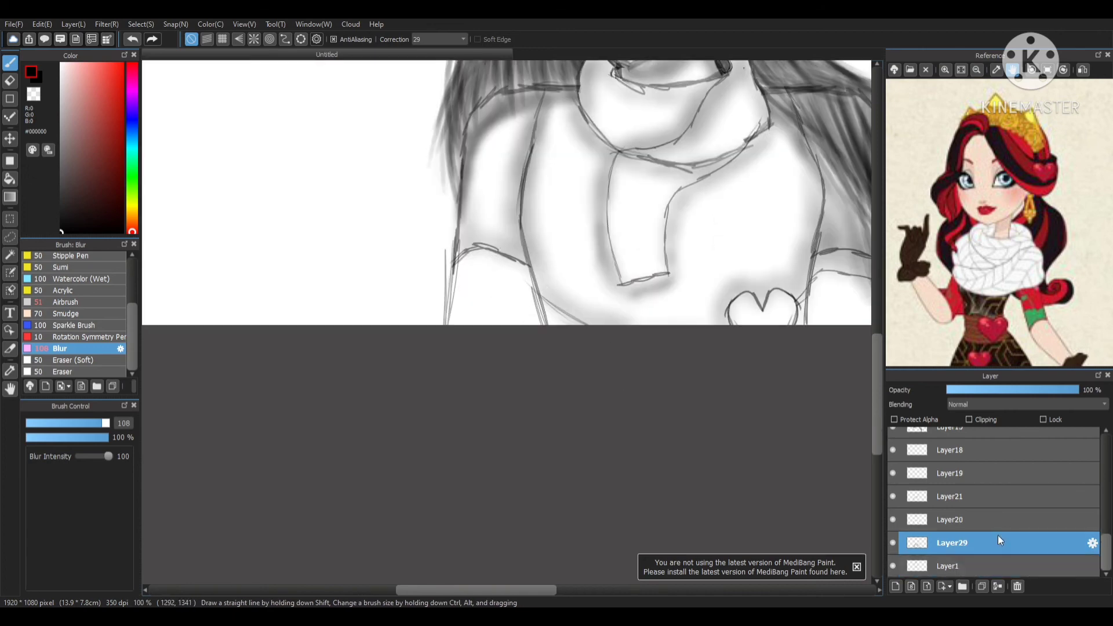
# - Airbrush shading on both arms below the sleeve hems on a new layer directly above Layer1
pyautogui.click(983, 564)
pyautogui.click(894, 586)
pyautogui.click(68, 302)
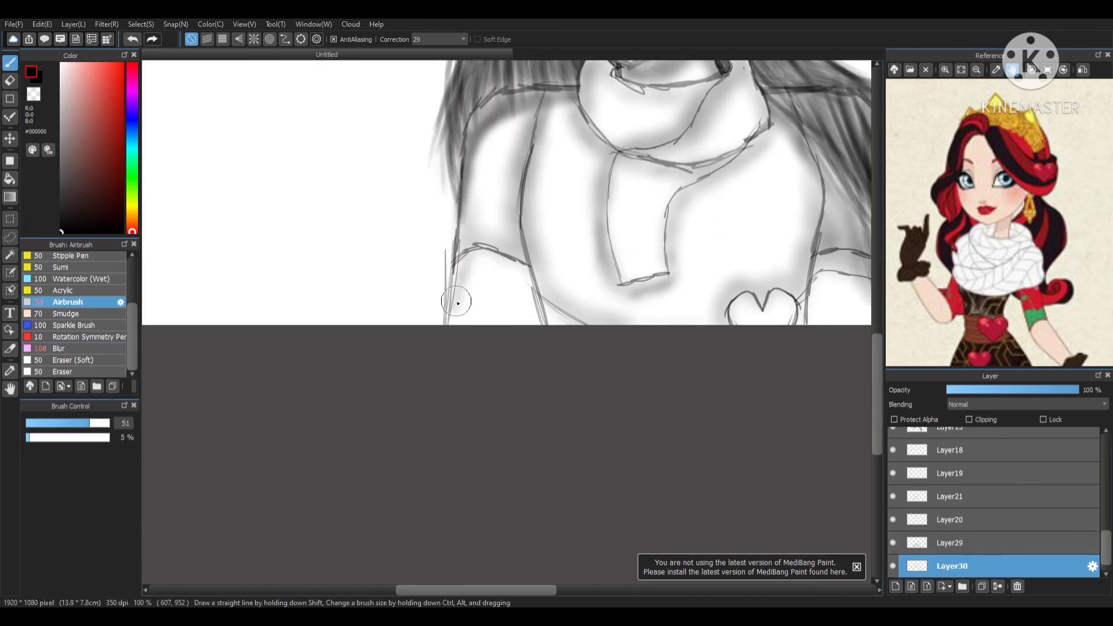
pyautogui.moveTo(503, 258)
pyautogui.mouseDown()
pyautogui.moveTo(460, 323)
pyautogui.moveTo(510, 323)
pyautogui.mouseUp()
pyautogui.moveTo(541, 287)
pyautogui.mouseDown()
pyautogui.moveTo(545, 315)
pyautogui.moveTo(576, 321)
pyautogui.mouseUp()
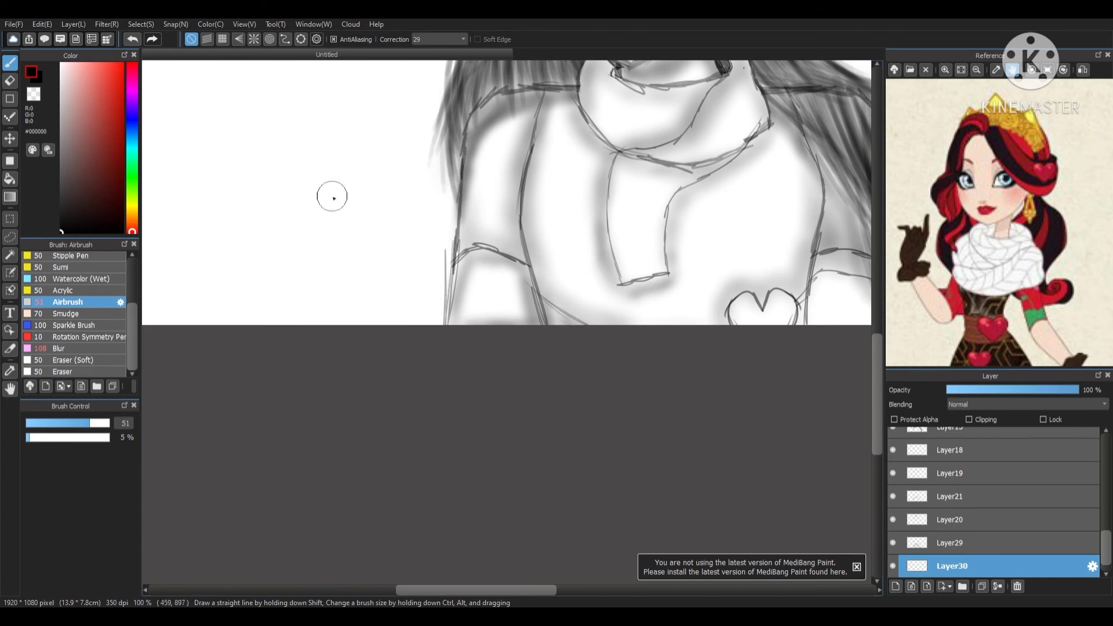
pyautogui.click(133, 39)
pyautogui.scroll(-1, 465, 165)
pyautogui.scroll(2, 849, 265)
pyautogui.moveTo(569, 225)
pyautogui.mouseDown()
pyautogui.moveTo(509, 221)
pyautogui.moveTo(611, 280)
pyautogui.moveTo(614, 258)
pyautogui.mouseUp()
# - Blur the shading on both arms below the sleeve hems
pyautogui.scroll(-1, 620, 255)
pyautogui.click(60, 349)
pyautogui.scroll(-1, 457, 375)
pyautogui.moveTo(330, 350); pyautogui.dragTo(329, 386)
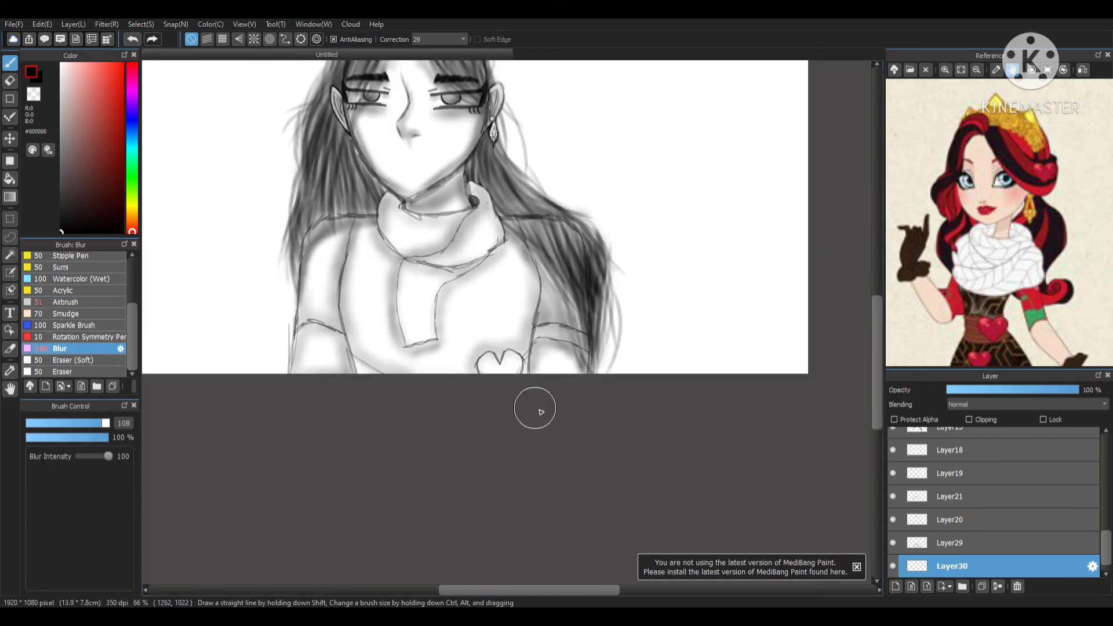
pyautogui.moveTo(559, 360); pyautogui.dragTo(541, 384)
# - Add a new layer above Layer26 for the mouth and choose the Watercolor brush at size 14.5
pyautogui.scroll(-2, 275, 331)
pyautogui.scroll(5, 390, 286)
pyautogui.scroll(10, 1006, 510)
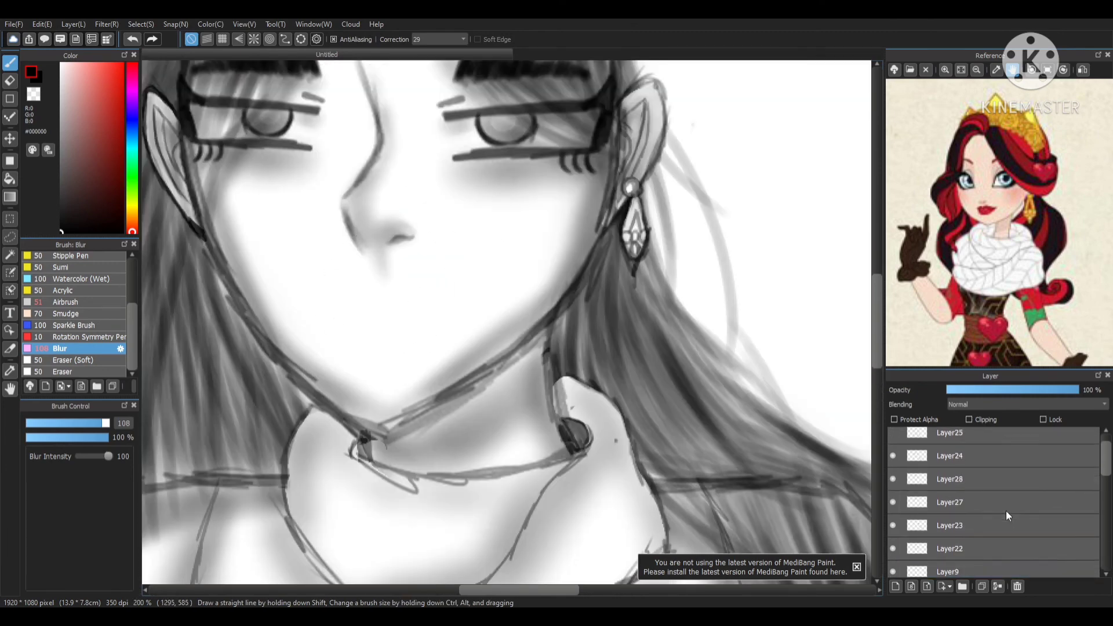
pyautogui.click(966, 439)
pyautogui.click(895, 586)
pyautogui.scroll(5, 65, 353)
pyautogui.click(81, 305)
pyautogui.scroll(2, 332, 300)
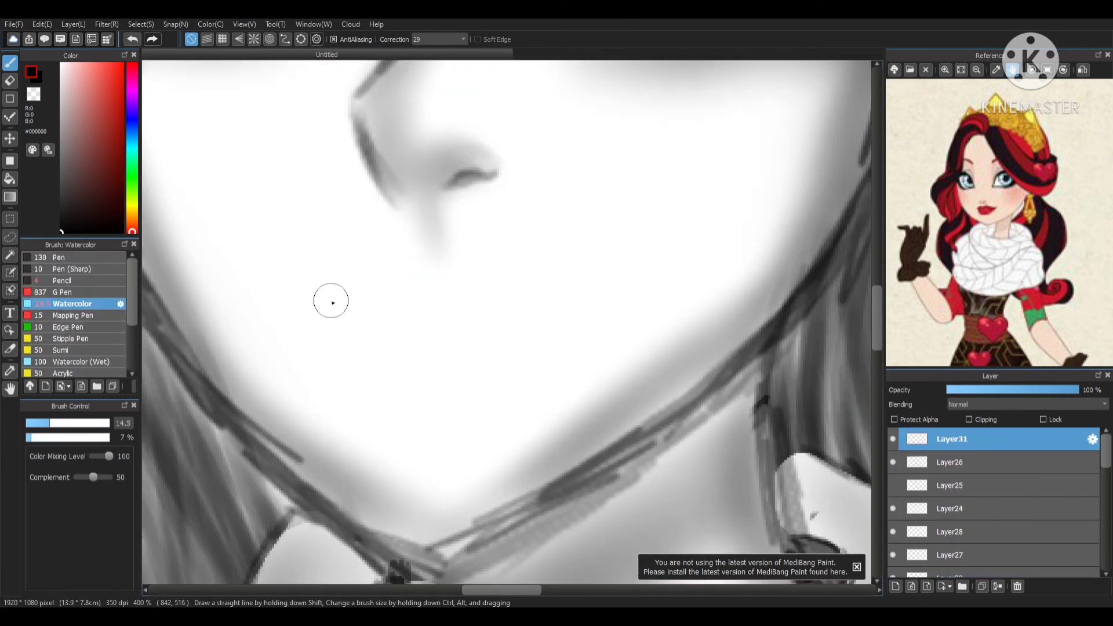
# - Try a wavy mouth line below the nose and undo its strokes
pyautogui.moveTo(449, 272)
pyautogui.mouseDown()
pyautogui.moveTo(330, 269)
pyautogui.moveTo(360, 296)
pyautogui.moveTo(481, 290)
pyautogui.moveTo(390, 259)
pyautogui.moveTo(487, 330)
pyautogui.mouseUp()
pyautogui.scroll(-2, 477, 281)
pyautogui.scroll(2, 477, 281)
pyautogui.scroll(-4, 615, 214)
pyautogui.scroll(3, 632, 240)
pyautogui.click(132, 44)
pyautogui.click(131, 44)
pyautogui.click(131, 44)
pyautogui.click(132, 44)
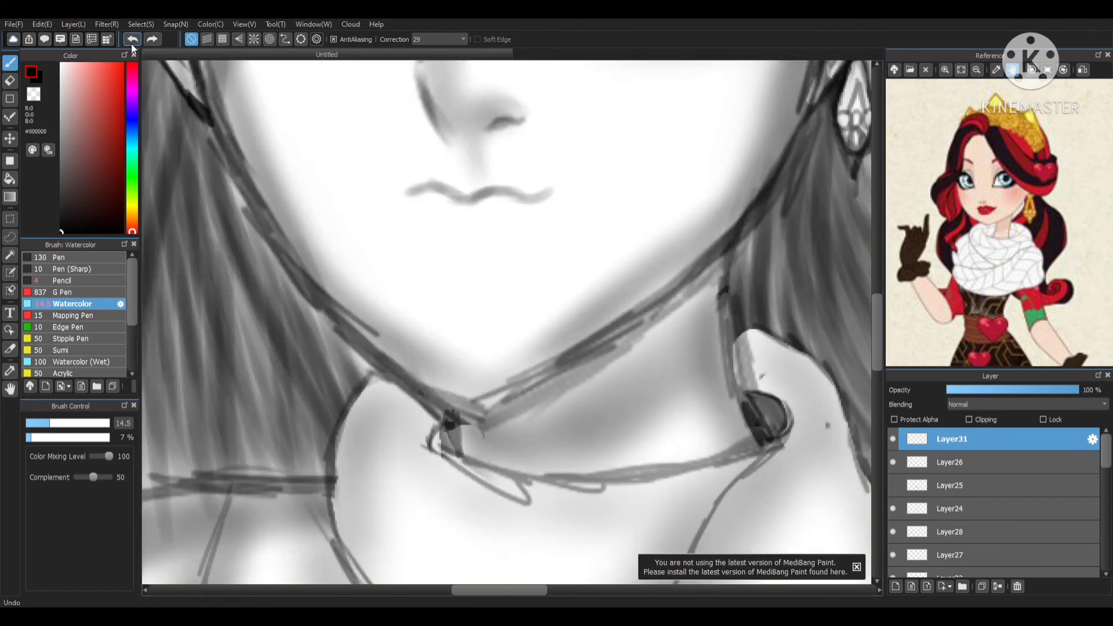
pyautogui.click(132, 44)
pyautogui.click(132, 45)
pyautogui.click(131, 44)
# - Draw and transform three touching ovals below the nose as a lip guide, and add a new layer above them
pyautogui.moveTo(514, 180)
pyautogui.mouseDown()
pyautogui.moveTo(499, 207)
pyautogui.moveTo(506, 191)
pyautogui.mouseUp()
pyautogui.moveTo(449, 175)
pyautogui.mouseDown()
pyautogui.moveTo(462, 179)
pyautogui.moveTo(438, 180)
pyautogui.mouseUp()
pyautogui.moveTo(472, 227); pyautogui.dragTo(479, 226)
pyautogui.hotkey('ctrl', 't')
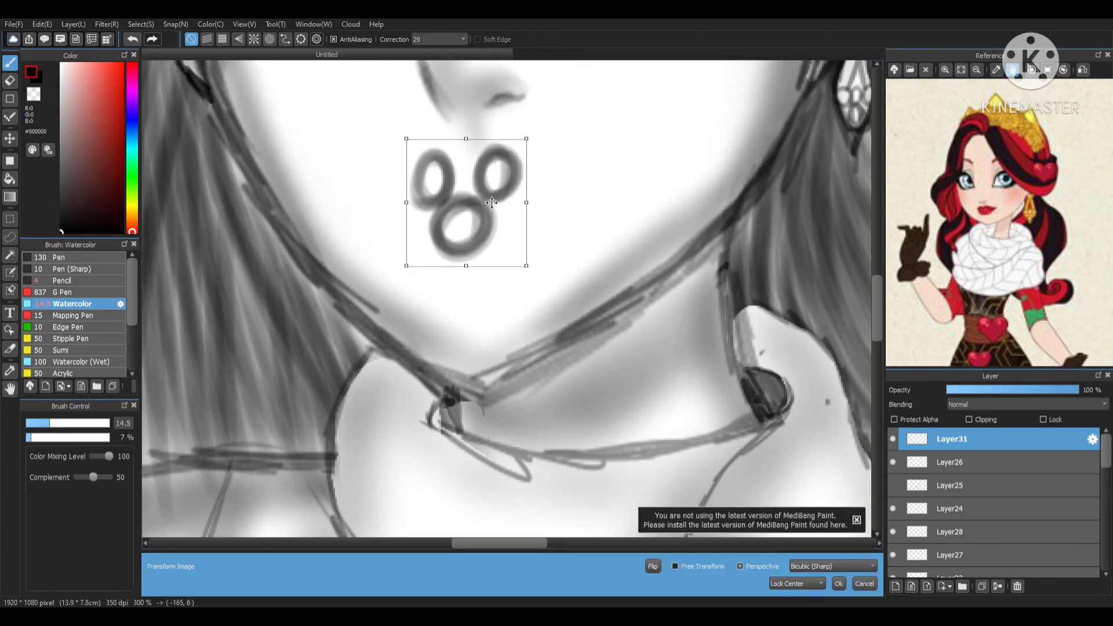
pyautogui.press('Return')
pyautogui.click(896, 586)
# - Try outlining full upper and lower lips around the oval guide
pyautogui.moveTo(777, 197)
pyautogui.mouseDown()
pyautogui.moveTo(716, 186)
pyautogui.moveTo(616, 231)
pyautogui.moveTo(507, 229)
pyautogui.mouseUp()
pyautogui.moveTo(631, 235); pyautogui.dragTo(766, 226)
pyautogui.moveTo(510, 225); pyautogui.dragTo(461, 264)
pyautogui.moveTo(780, 229); pyautogui.dragTo(852, 311)
pyautogui.scroll(-1, 641, 315)
pyautogui.moveTo(711, 312)
pyautogui.mouseDown()
pyautogui.moveTo(435, 336)
pyautogui.moveTo(641, 346)
pyautogui.moveTo(603, 371)
pyautogui.moveTo(496, 374)
pyautogui.moveTo(708, 331)
pyautogui.moveTo(622, 410)
pyautogui.moveTo(423, 365)
pyautogui.moveTo(713, 338)
pyautogui.mouseUp()
# - Hide the layer holding the three-oval lip guide
pyautogui.click(893, 462)
# - Try a size 130 Pen dab and a Pencil stroke between the lips
pyautogui.click(58, 257)
pyautogui.click(552, 332)
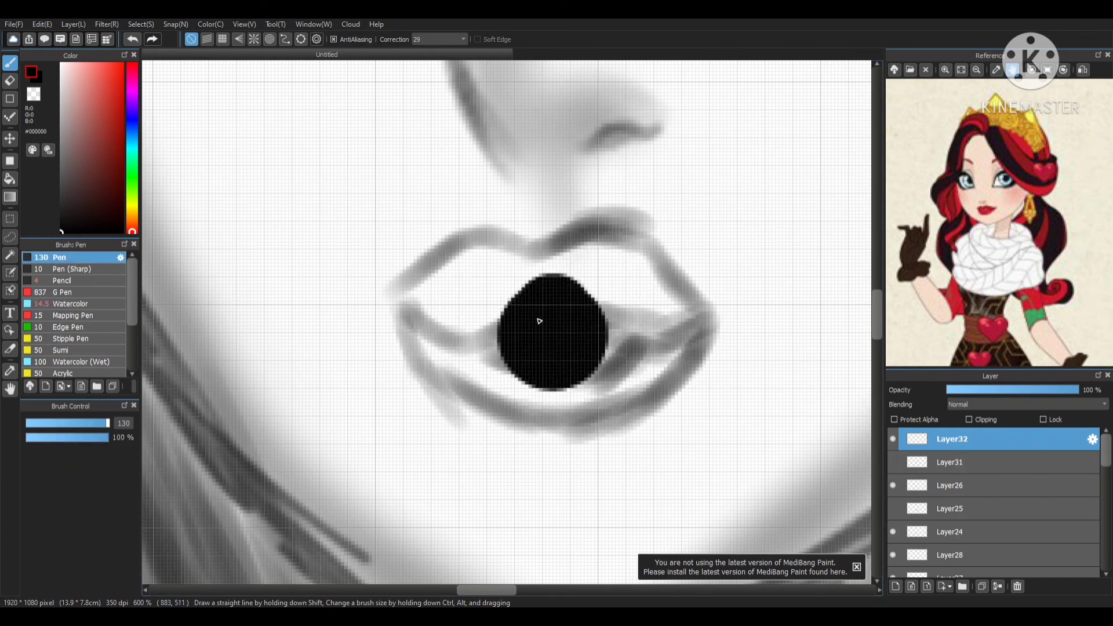
pyautogui.hotkey('ctrl', 'z')
pyautogui.click(62, 281)
pyautogui.moveTo(564, 310); pyautogui.dragTo(561, 370)
pyautogui.scroll(2, 539, 332)
# - Undo the pencil stroke and all the lip outline strokes
pyautogui.click(133, 38)
pyautogui.click(134, 39)
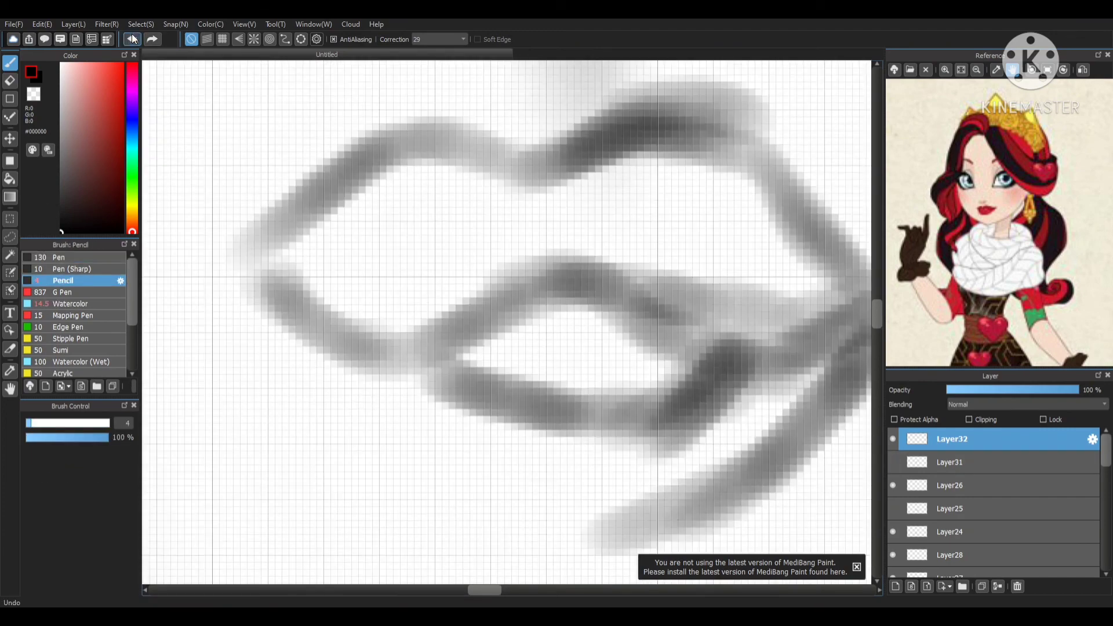
pyautogui.click(133, 39)
pyautogui.click(133, 39)
pyautogui.click(133, 39)
pyautogui.click(134, 39)
pyautogui.click(133, 39)
pyautogui.click(133, 39)
pyautogui.click(133, 39)
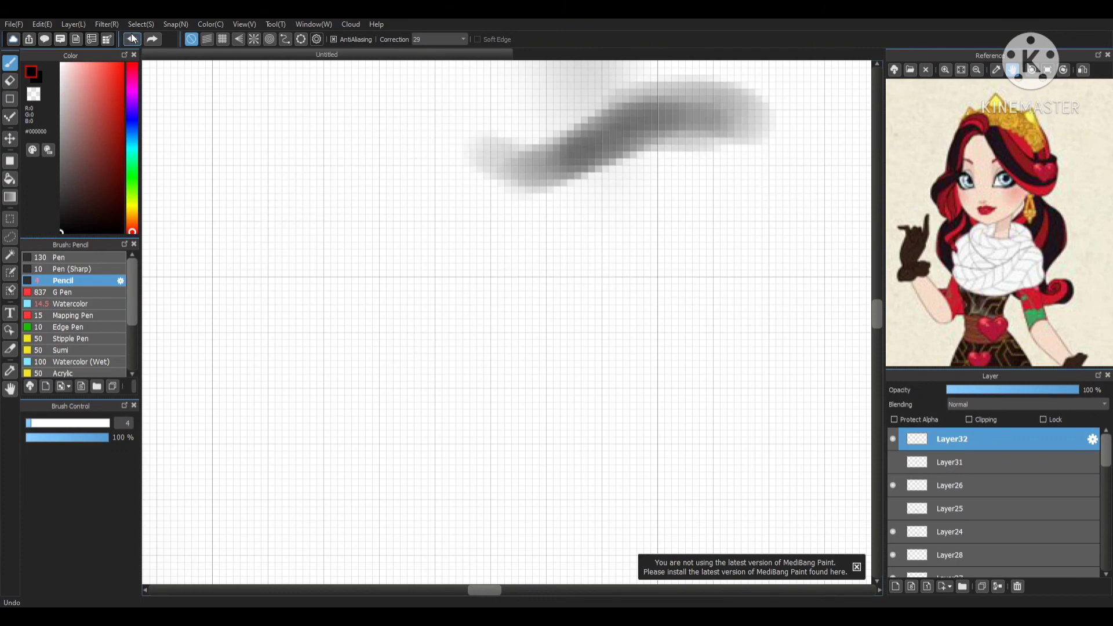
pyautogui.click(133, 39)
pyautogui.hotkey('ctrl', 'z')
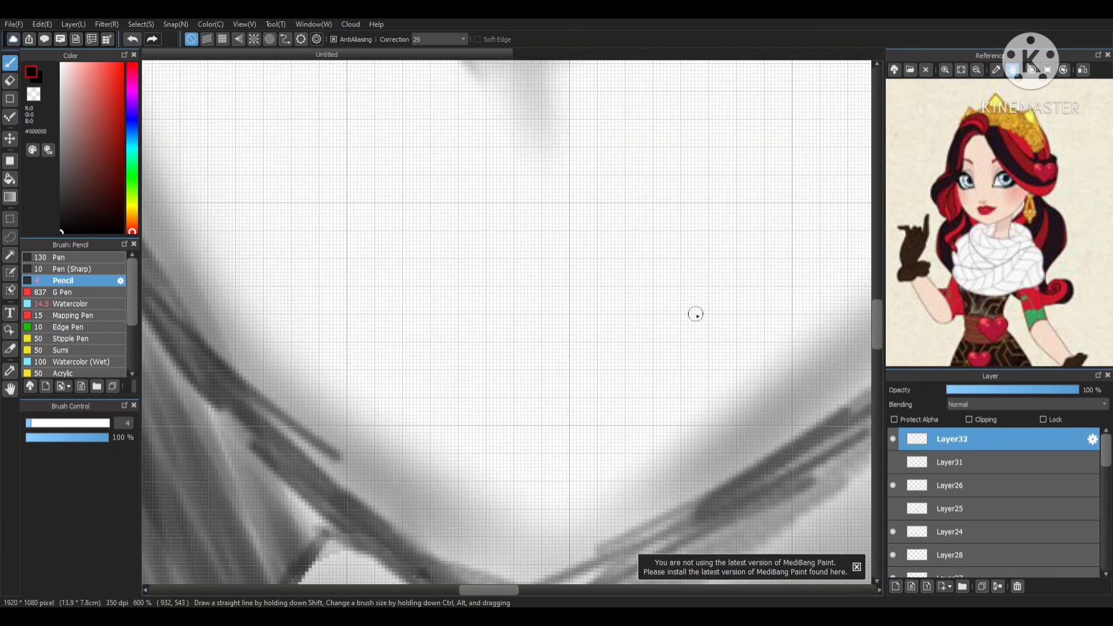
# - Draw a slim mouth line rising toward the right with the Pencil, adding a short stroke for the lower lip
pyautogui.moveTo(529, 237); pyautogui.dragTo(677, 213)
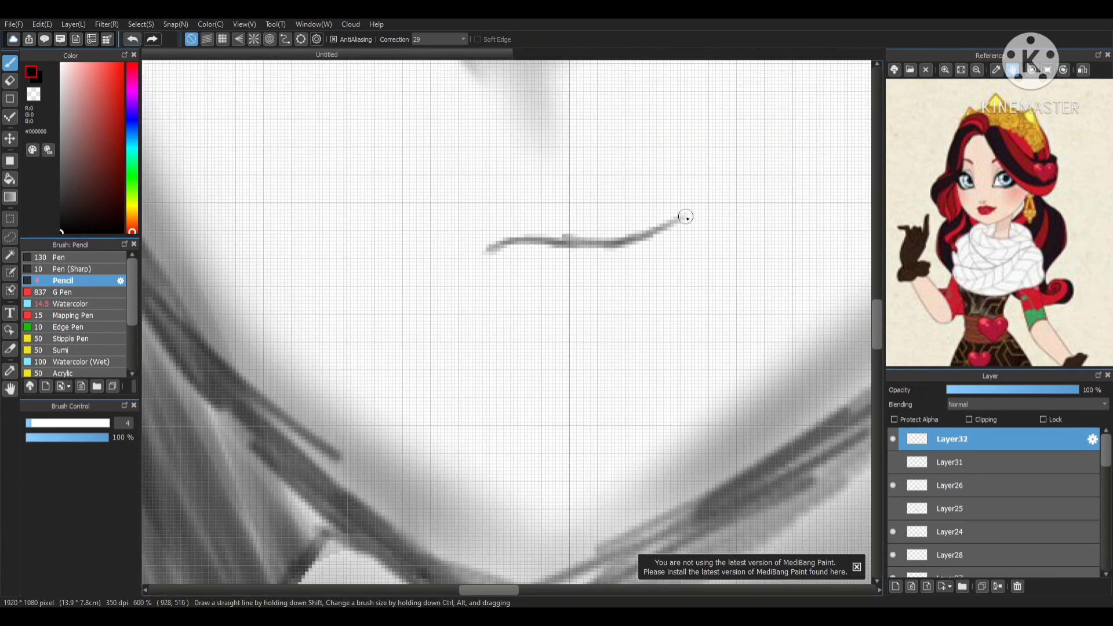
pyautogui.scroll(-8, 592, 282)
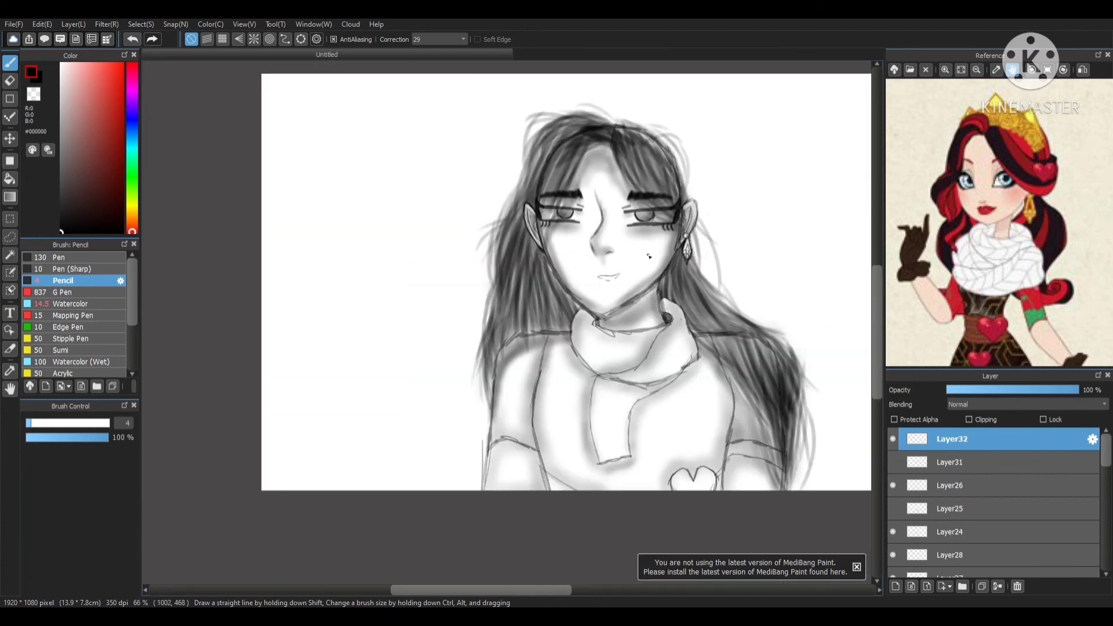
pyautogui.scroll(4, 629, 265)
# - Transform the mouth to make it larger and adjust its position below the nose
pyautogui.click(141, 24)
pyautogui.click(199, 176)
pyautogui.moveTo(502, 288); pyautogui.dragTo(476, 276)
pyautogui.moveTo(464, 270); pyautogui.dragTo(461, 279)
pyautogui.moveTo(545, 315); pyautogui.dragTo(546, 308)
pyautogui.click(839, 584)
pyautogui.scroll(-3, 666, 371)
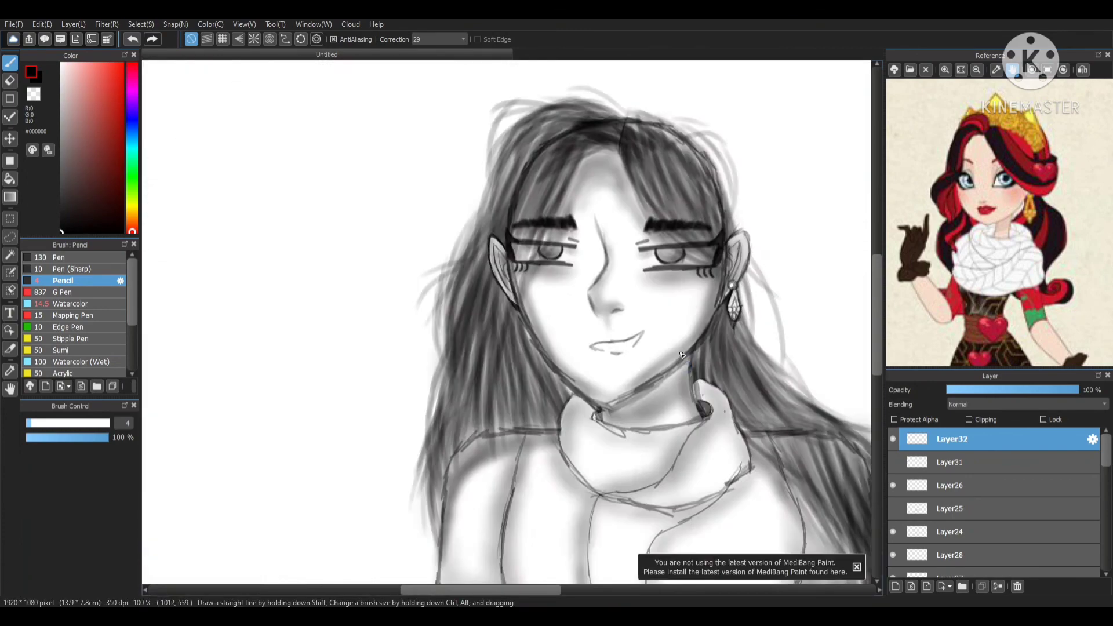
# - Draw a short curved line between the lower lip and the chin with the Pencil
pyautogui.scroll(6, 632, 362)
pyautogui.moveTo(546, 363); pyautogui.dragTo(489, 353)
pyautogui.scroll(-3, 489, 353)
pyautogui.scroll(5, 530, 244)
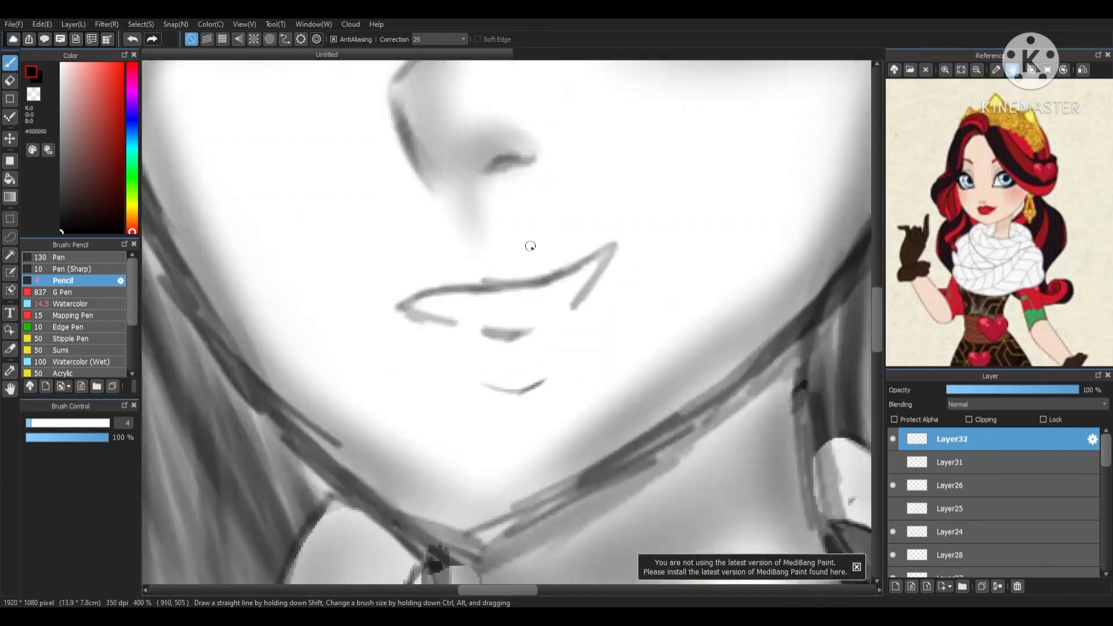
pyautogui.scroll(-5, 490, 213)
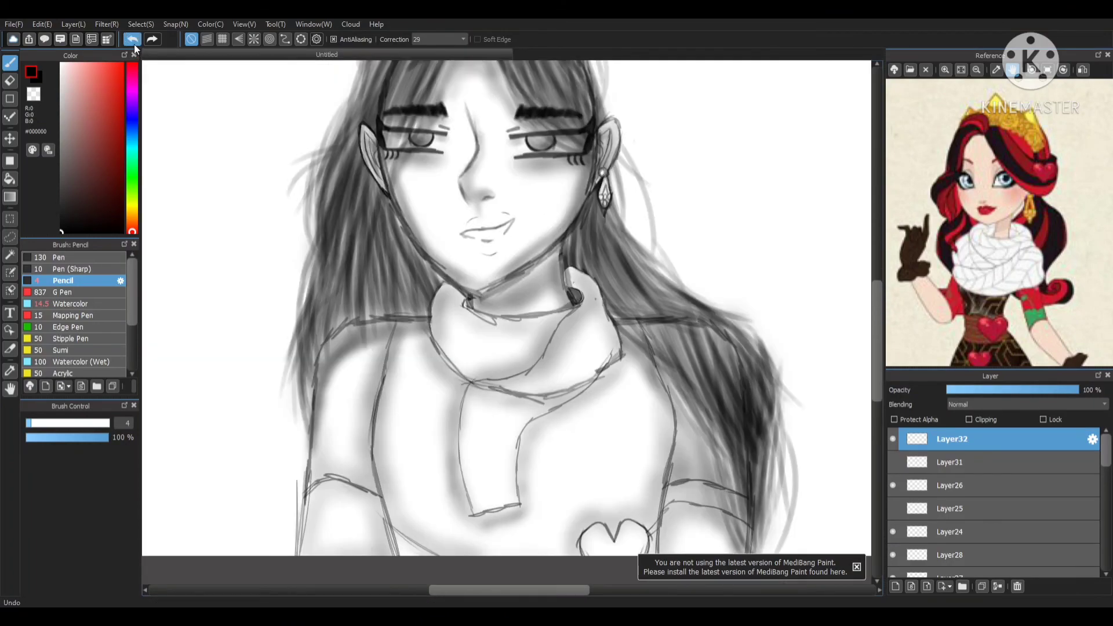
pyautogui.scroll(4, 502, 164)
pyautogui.scroll(2, 502, 164)
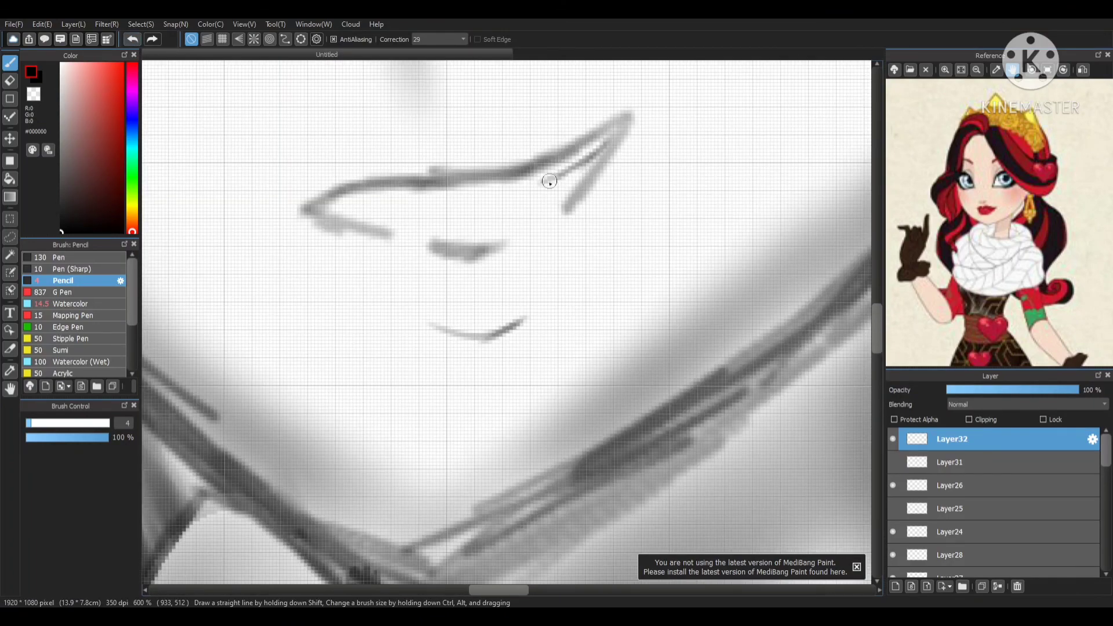
pyautogui.scroll(-2, 549, 182)
pyautogui.scroll(2, 460, 263)
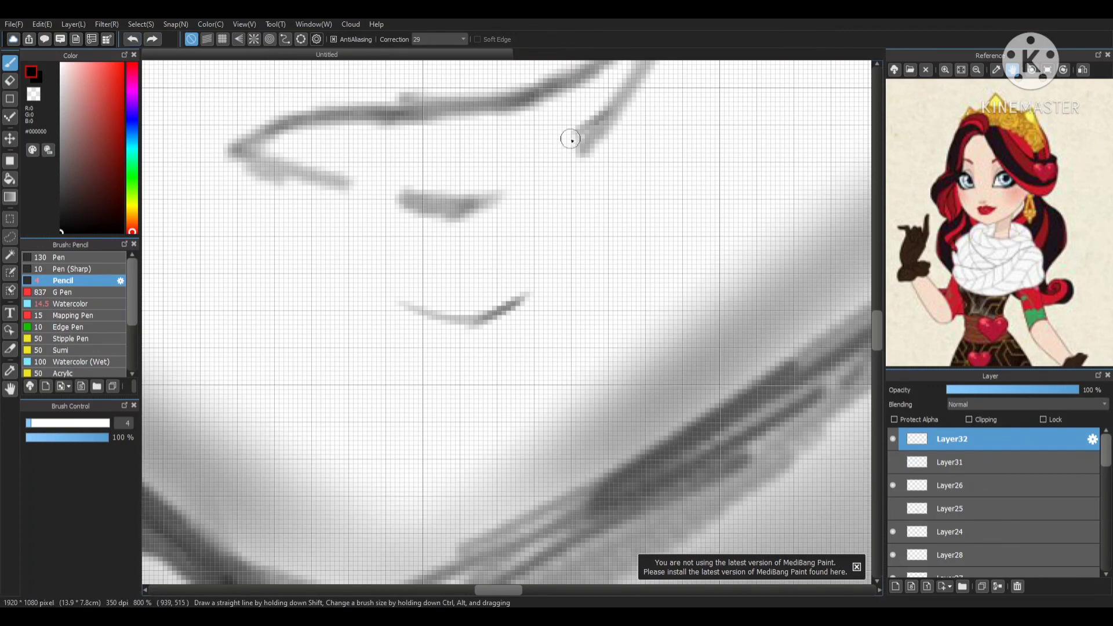
# - Draw a short curved line and a dark corner stroke inside the raised mouth corner with the Pencil
pyautogui.scroll(-6, 579, 263)
pyautogui.scroll(6, 579, 264)
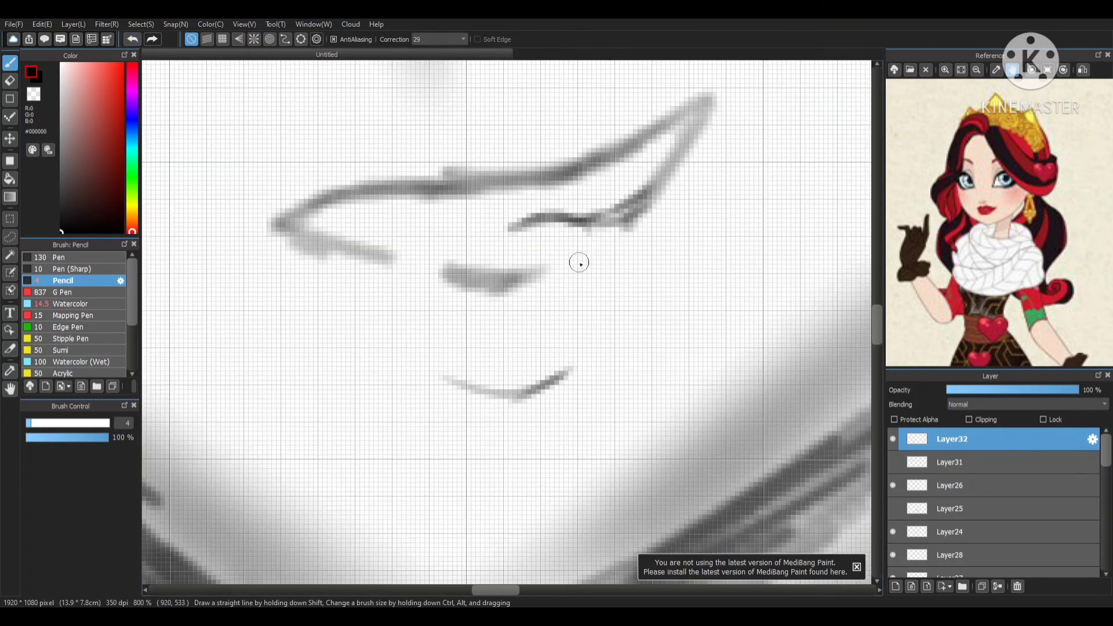
pyautogui.scroll(-7, 590, 254)
pyautogui.scroll(6, 590, 254)
pyautogui.scroll(-1, 952, 499)
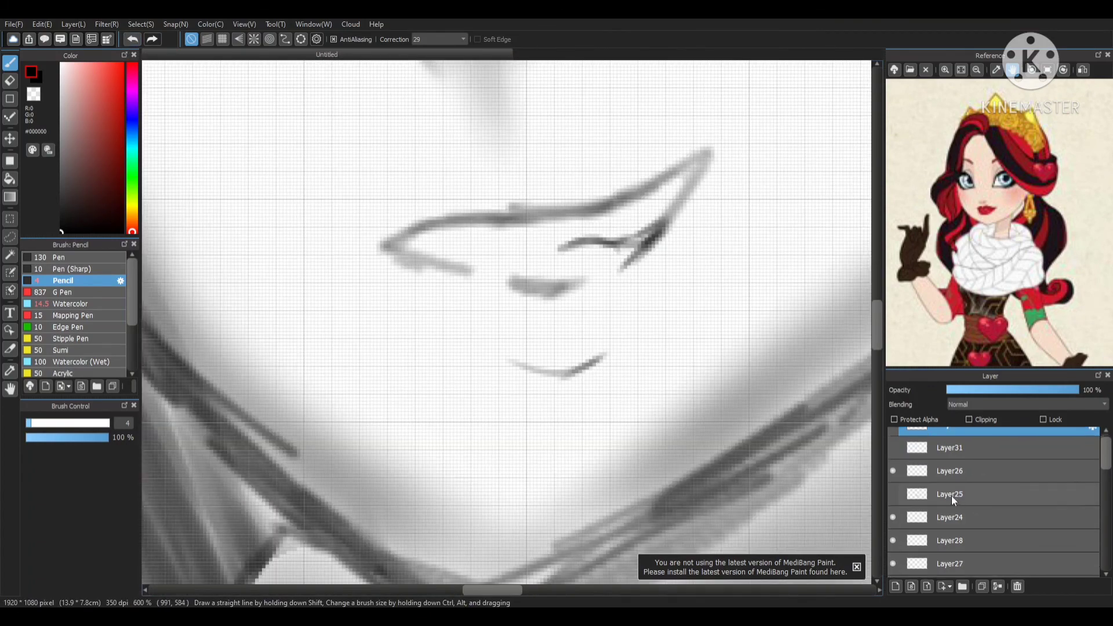
# - Add a new layer directly above Layer26 and shade the lower lip with soft Watercolor strokes
pyautogui.click(952, 472)
pyautogui.click(896, 587)
pyautogui.click(70, 303)
pyautogui.moveTo(712, 152)
pyautogui.mouseDown()
pyautogui.moveTo(708, 207)
pyautogui.moveTo(559, 358)
pyautogui.mouseUp()
pyautogui.moveTo(386, 247)
pyautogui.mouseDown()
pyautogui.moveTo(443, 301)
pyautogui.moveTo(549, 318)
pyautogui.moveTo(457, 313)
pyautogui.moveTo(646, 281)
pyautogui.moveTo(585, 304)
pyautogui.mouseUp()
pyautogui.scroll(-7, 603, 298)
pyautogui.scroll(6, 603, 299)
pyautogui.moveTo(650, 196); pyautogui.dragTo(477, 241)
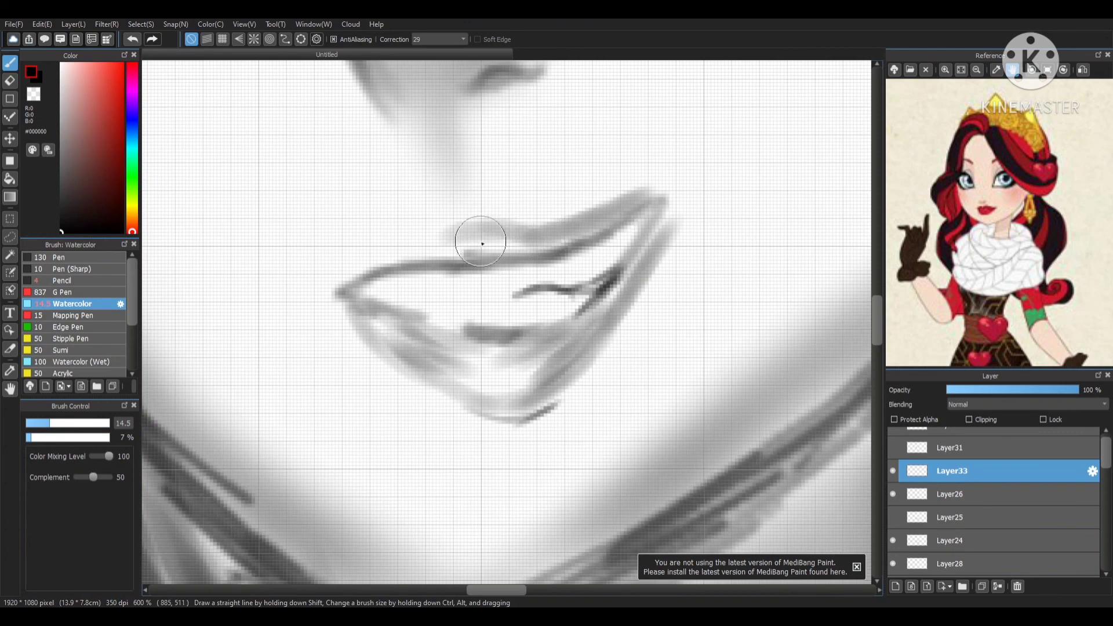
pyautogui.click(132, 40)
pyautogui.click(132, 40)
pyautogui.click(132, 39)
# - Shade the upper lip with Watercolor strokes from corner to corner and soften the lip shading
pyautogui.moveTo(655, 199)
pyautogui.mouseDown()
pyautogui.moveTo(601, 194)
pyautogui.moveTo(395, 237)
pyautogui.moveTo(345, 284)
pyautogui.mouseUp()
pyautogui.moveTo(347, 283); pyautogui.dragTo(516, 218)
pyautogui.moveTo(130, 312); pyautogui.dragTo(130, 348)
pyautogui.click(76, 363)
pyautogui.moveTo(629, 232)
pyautogui.mouseDown()
pyautogui.moveTo(457, 299)
pyautogui.moveTo(343, 363)
pyautogui.mouseUp()
pyautogui.moveTo(132, 342); pyautogui.dragTo(132, 358)
pyautogui.click(76, 360)
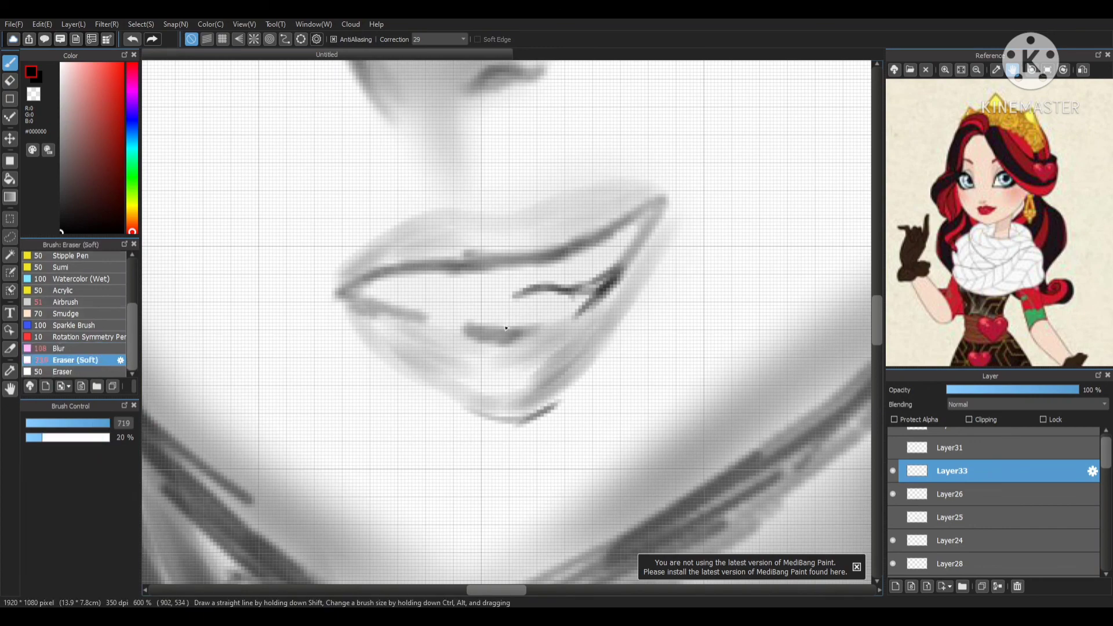
pyautogui.click(401, 303)
pyautogui.click(137, 42)
pyautogui.click(137, 42)
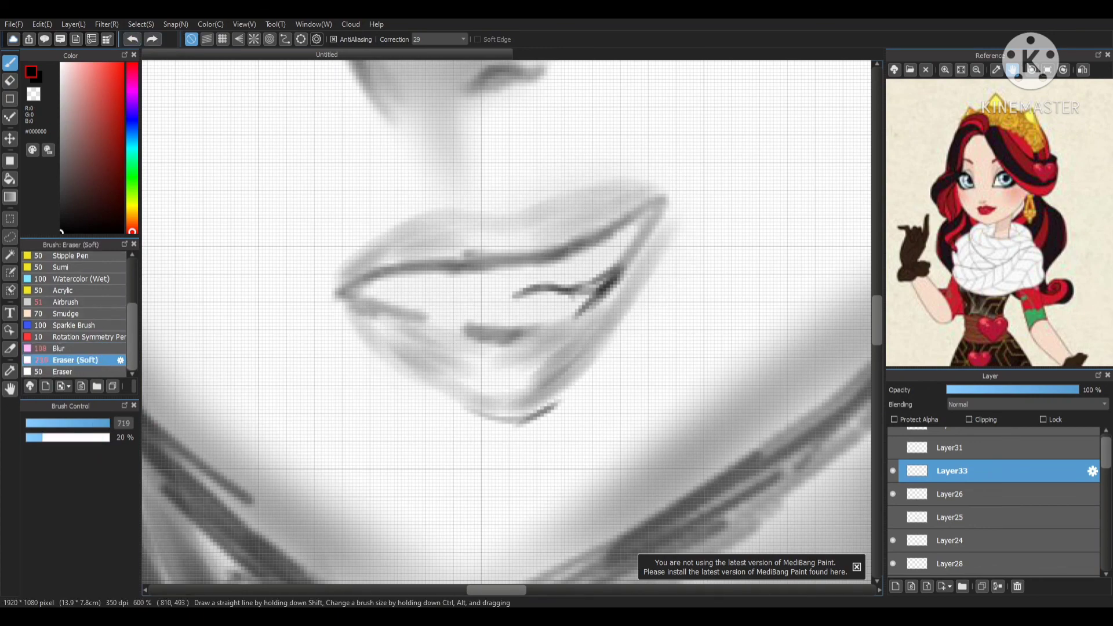
# - Lighten the shading along the upper lip using Eraser (Soft) at size 12.8
pyautogui.scroll(-7, 454, 242)
pyautogui.scroll(7, 456, 233)
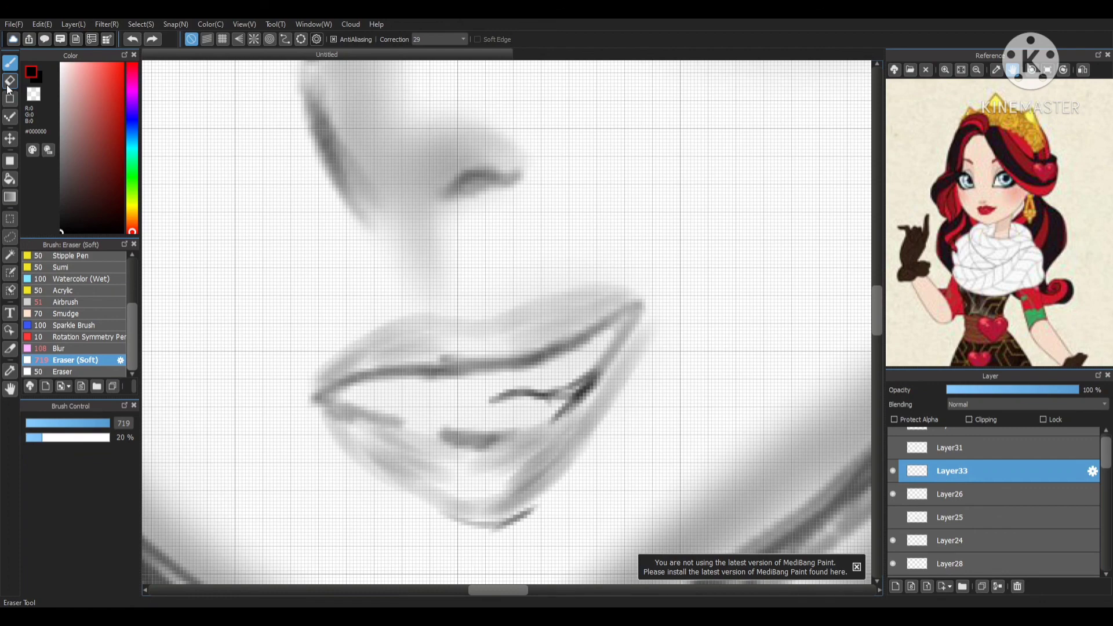
pyautogui.moveTo(622, 296); pyautogui.dragTo(337, 369)
pyautogui.scroll(-8, 411, 253)
pyautogui.scroll(5, 411, 254)
pyautogui.scroll(-3, 411, 254)
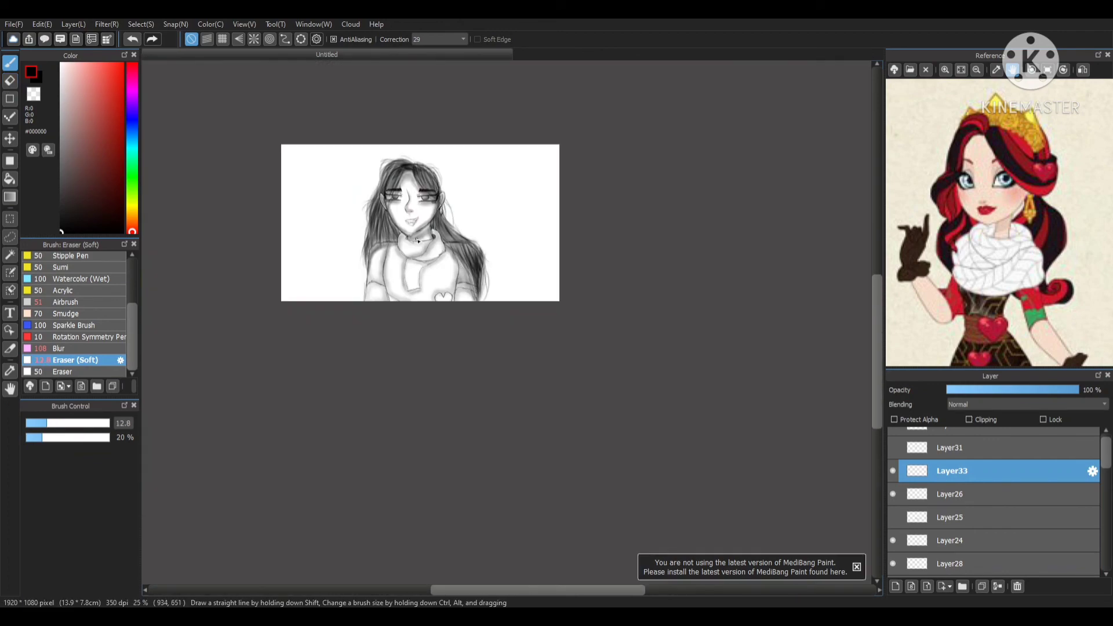
pyautogui.scroll(1, 429, 210)
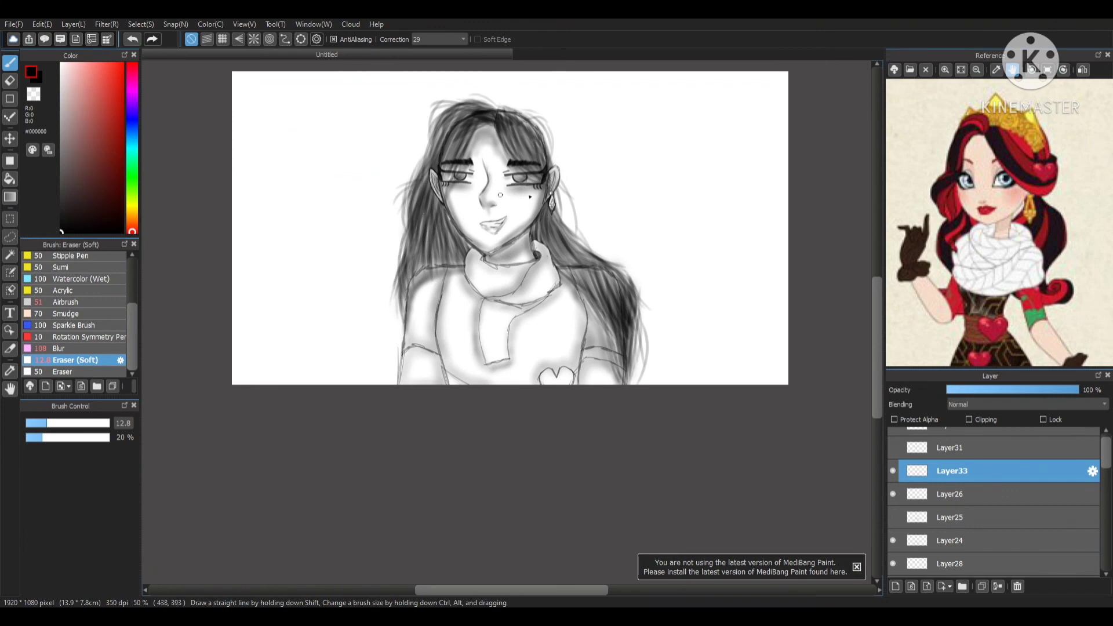
# - Add a new layer beneath the sketch layers and cover the whole canvas in gray #B0B0B0 with the G Pen
pyautogui.scroll(-5, 972, 554)
pyautogui.click(896, 576)
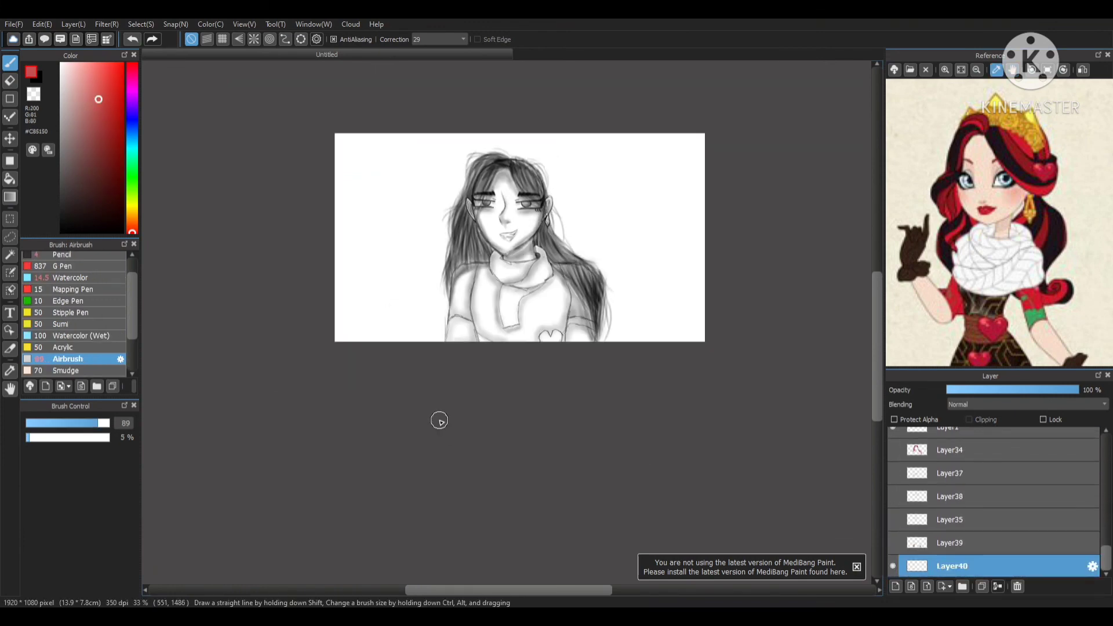
pyautogui.moveTo(65, 110); pyautogui.dragTo(31, 114)
pyautogui.scroll(2, 62, 293)
pyautogui.click(63, 293)
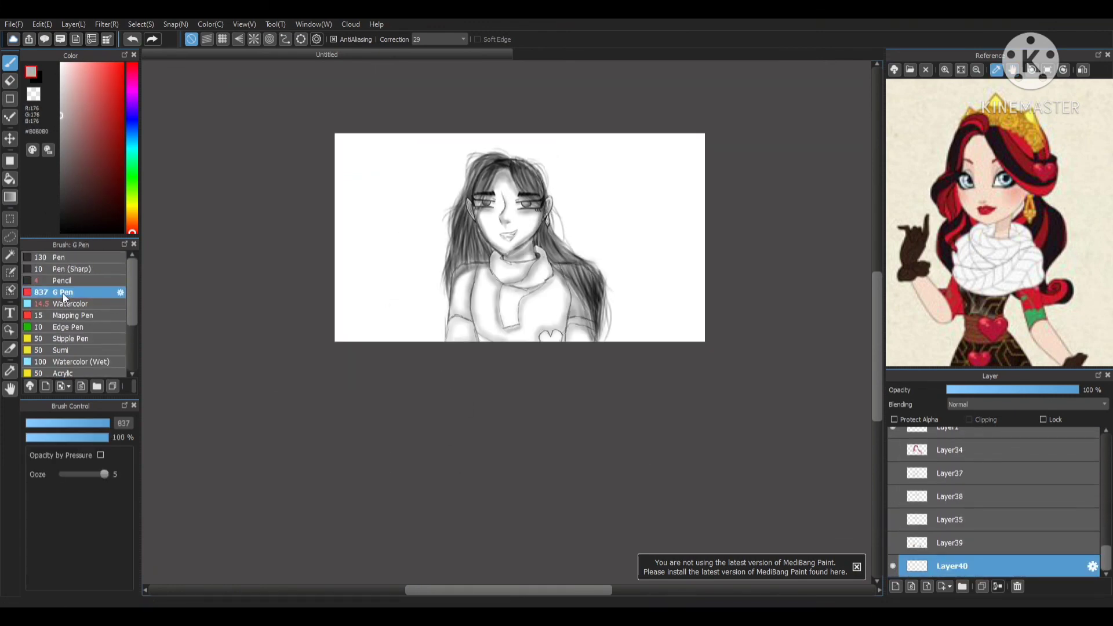
pyautogui.moveTo(343, 142); pyautogui.dragTo(481, 74)
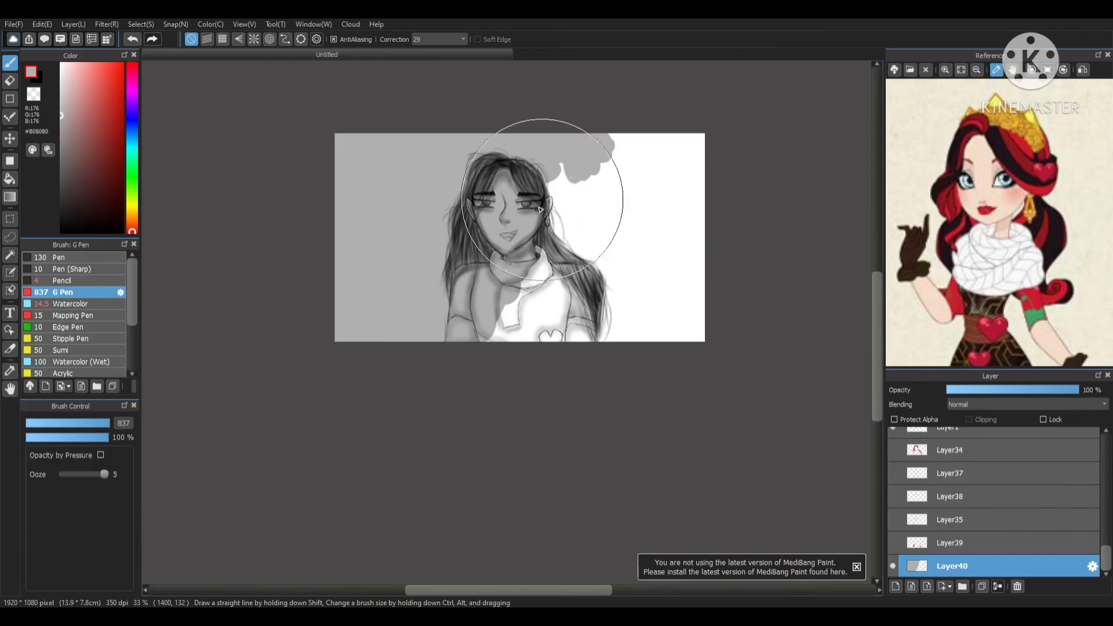
pyautogui.moveTo(542, 137)
pyautogui.mouseDown()
pyautogui.moveTo(642, 356)
pyautogui.moveTo(599, 373)
pyautogui.mouseUp()
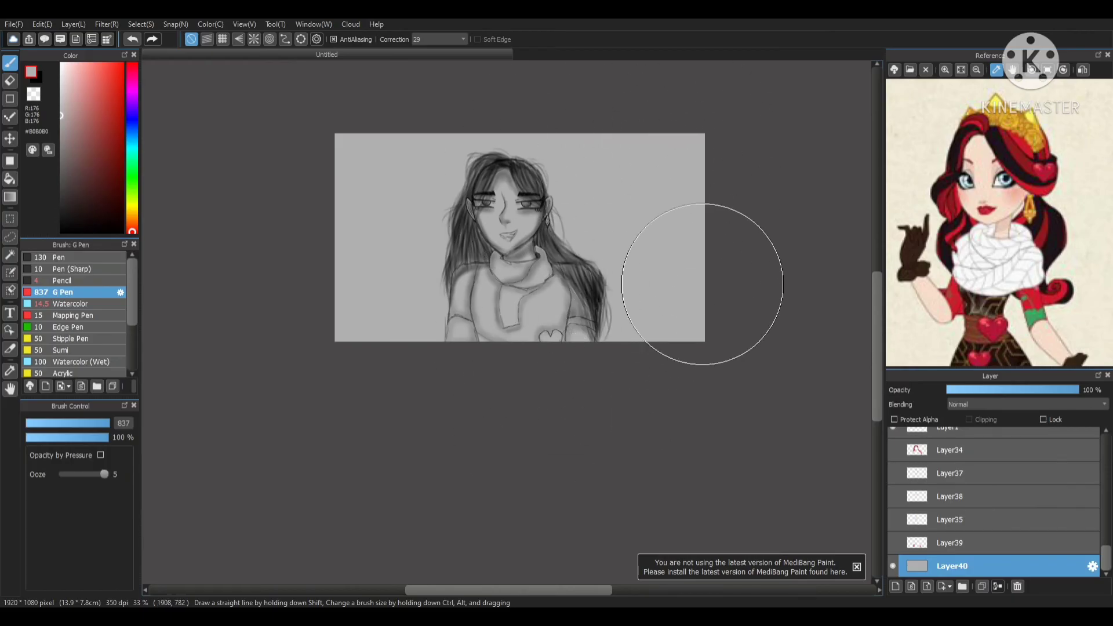
# - Repaint the entire background in light gray #D9D9D9 with the G Pen
pyautogui.click(63, 102)
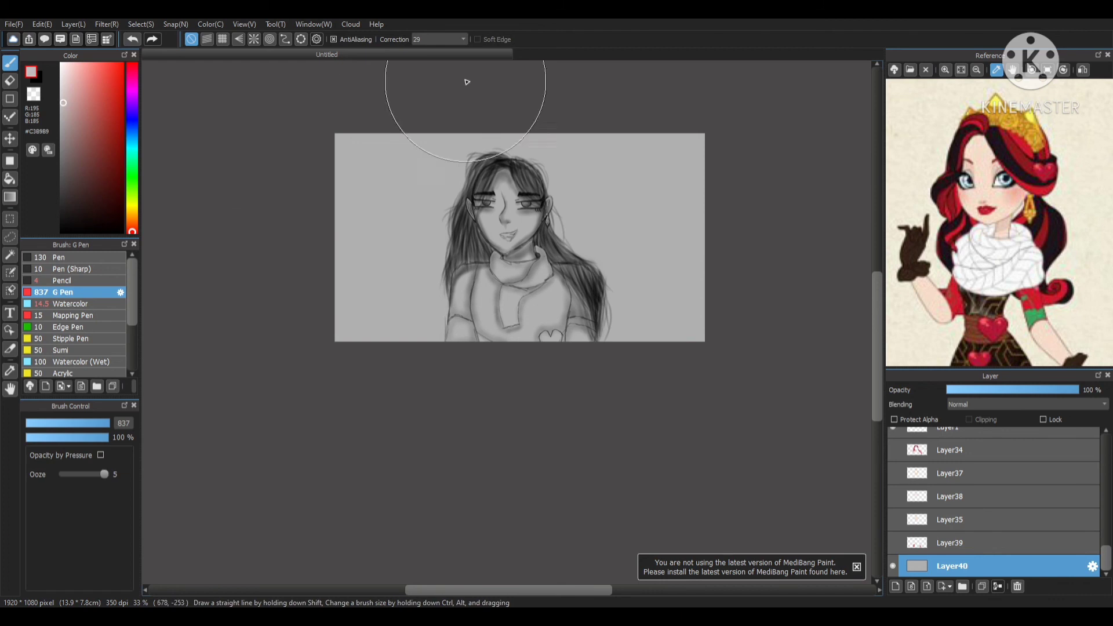
pyautogui.moveTo(465, 80)
pyautogui.mouseDown()
pyautogui.moveTo(566, 355)
pyautogui.moveTo(575, 145)
pyautogui.mouseUp()
pyautogui.click(61, 87)
pyautogui.moveTo(327, 136)
pyautogui.mouseDown()
pyautogui.moveTo(555, 71)
pyautogui.moveTo(612, 244)
pyautogui.moveTo(678, 292)
pyautogui.moveTo(365, 122)
pyautogui.mouseUp()
# - Add a new layer above the gray background and paint the face, scarf and torso white with the size 130 Pen
pyautogui.click(896, 587)
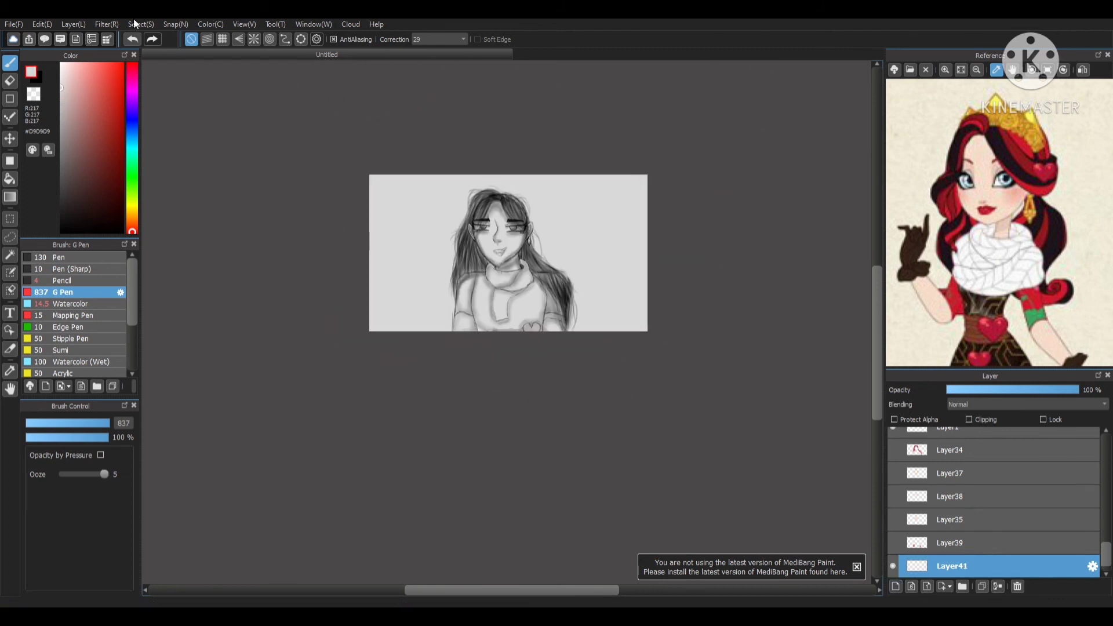
pyautogui.scroll(1, 562, 160)
pyautogui.click(61, 63)
pyautogui.moveTo(487, 218)
pyautogui.mouseDown()
pyautogui.moveTo(405, 323)
pyautogui.moveTo(586, 373)
pyautogui.moveTo(481, 211)
pyautogui.moveTo(612, 270)
pyautogui.mouseUp()
pyautogui.click(133, 41)
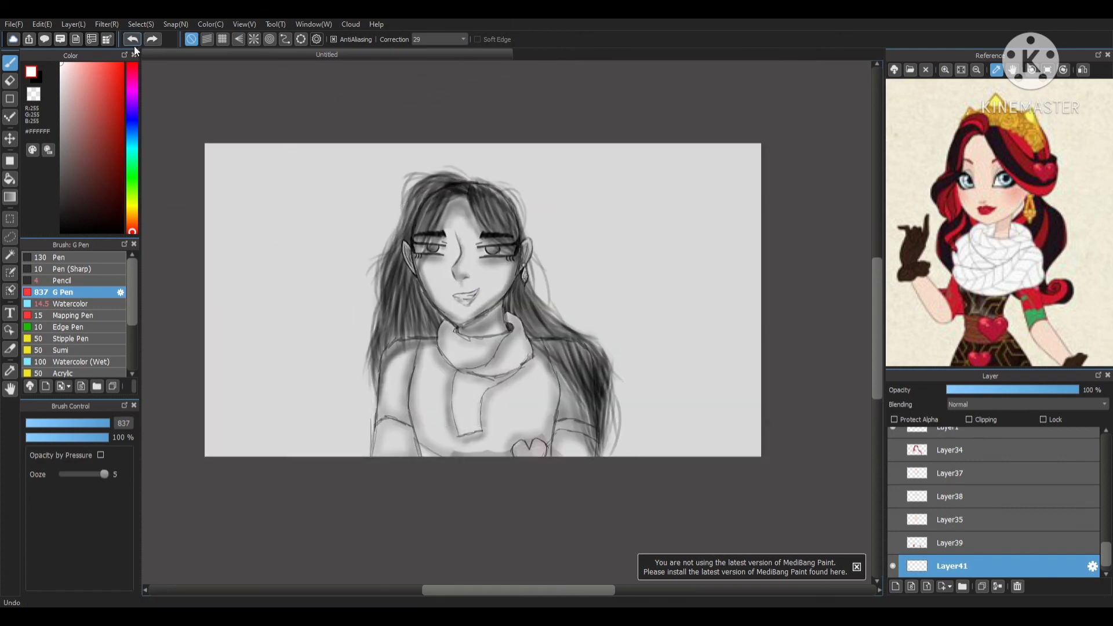
pyautogui.click(62, 270)
pyautogui.click(62, 258)
pyautogui.moveTo(450, 201)
pyautogui.mouseDown()
pyautogui.moveTo(476, 292)
pyautogui.moveTo(497, 231)
pyautogui.mouseUp()
pyautogui.moveTo(429, 246)
pyautogui.mouseDown()
pyautogui.moveTo(408, 255)
pyautogui.moveTo(406, 355)
pyautogui.moveTo(399, 338)
pyautogui.moveTo(390, 344)
pyautogui.moveTo(407, 351)
pyautogui.moveTo(397, 431)
pyautogui.moveTo(406, 420)
pyautogui.moveTo(453, 470)
pyautogui.moveTo(503, 442)
pyautogui.moveTo(532, 313)
pyautogui.moveTo(602, 408)
pyautogui.moveTo(571, 389)
pyautogui.moveTo(493, 455)
pyautogui.mouseUp()
# - Paint a thick white border around the hair and body with the Pen, filling the remaining gaps inside the figure
pyautogui.moveTo(487, 166); pyautogui.dragTo(536, 237)
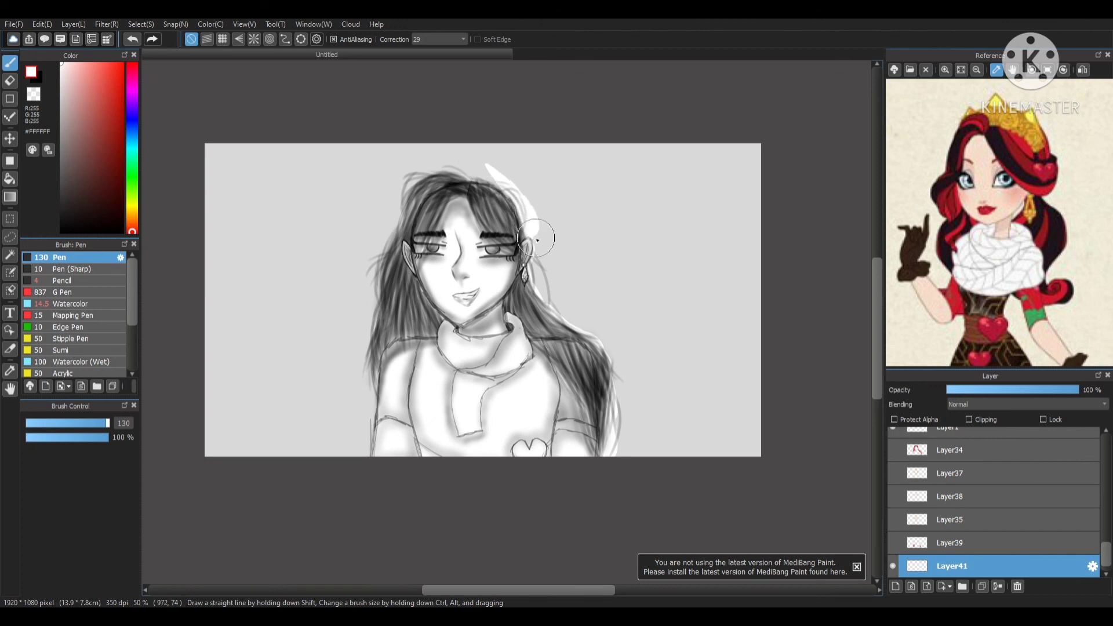
pyautogui.moveTo(564, 313)
pyautogui.mouseDown()
pyautogui.moveTo(614, 377)
pyautogui.moveTo(595, 451)
pyautogui.mouseUp()
pyautogui.moveTo(510, 232); pyautogui.dragTo(545, 254)
pyautogui.moveTo(539, 199)
pyautogui.mouseDown()
pyautogui.moveTo(444, 205)
pyautogui.moveTo(428, 242)
pyautogui.moveTo(411, 294)
pyautogui.moveTo(402, 513)
pyautogui.mouseUp()
pyautogui.scroll(-5, 577, 505)
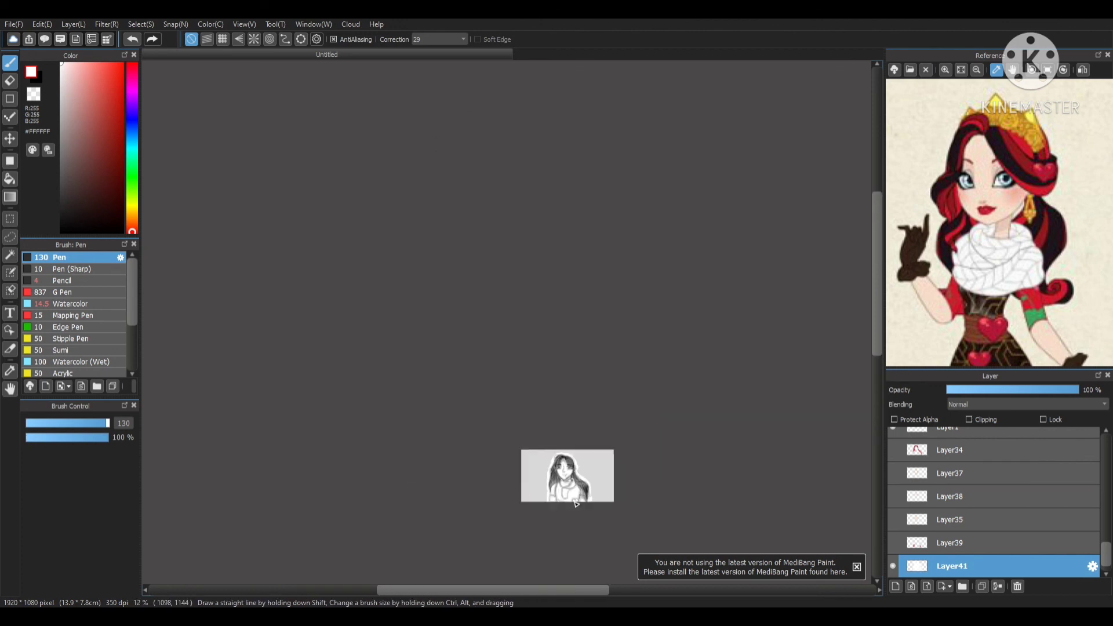
pyautogui.scroll(6, 571, 500)
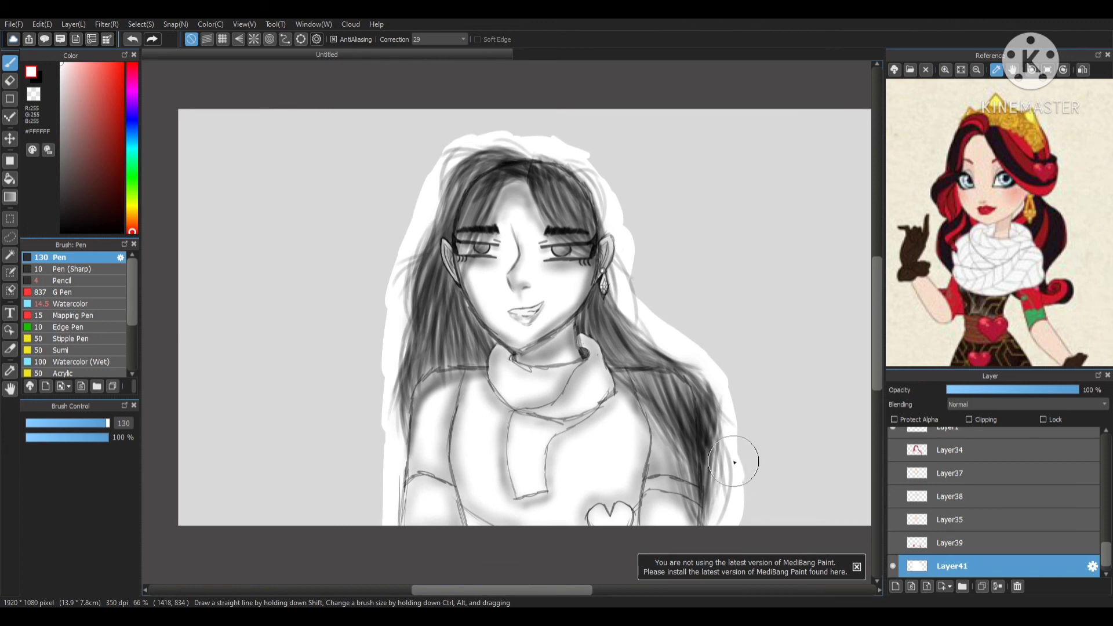
# - Add a new layer and write a looping white signature beside the head with the Pen at size 14.2
pyautogui.click(896, 586)
pyautogui.scroll(-2, 525, 281)
pyautogui.scroll(4, 662, 225)
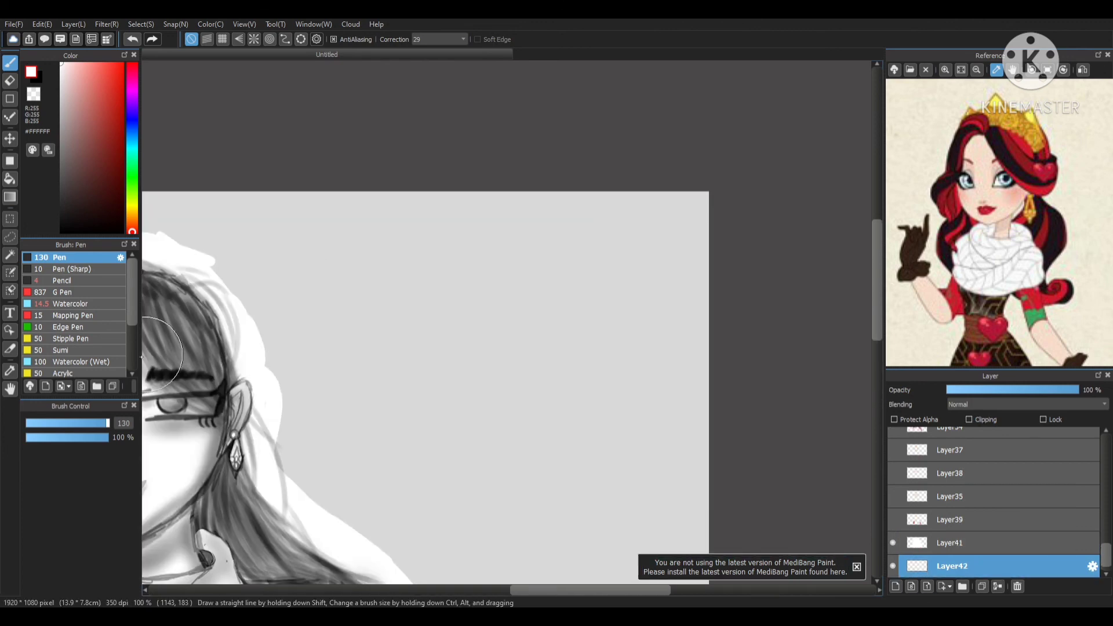
pyautogui.click(49, 423)
pyautogui.moveTo(462, 333)
pyautogui.mouseDown()
pyautogui.moveTo(520, 258)
pyautogui.moveTo(627, 407)
pyautogui.mouseUp()
pyautogui.moveTo(513, 338); pyautogui.dragTo(593, 310)
# - Transform the signature to place it closer to the upper-right corner of the canvas
pyautogui.scroll(-4, 594, 278)
pyautogui.hotkey('ctrl', 't')
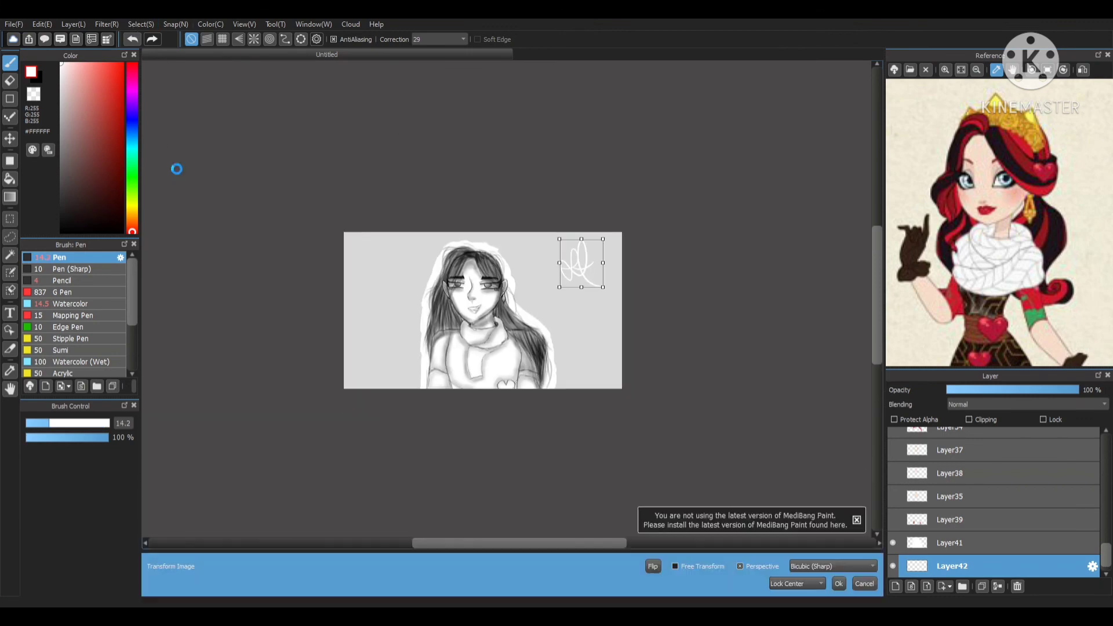
pyautogui.click(839, 584)
pyautogui.scroll(2, 462, 303)
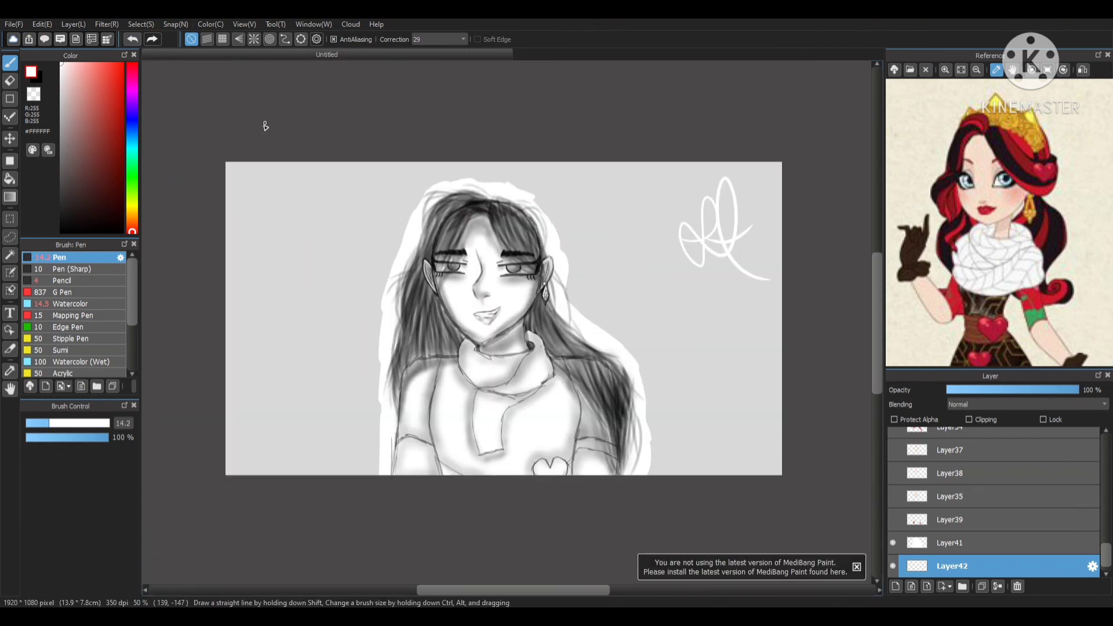